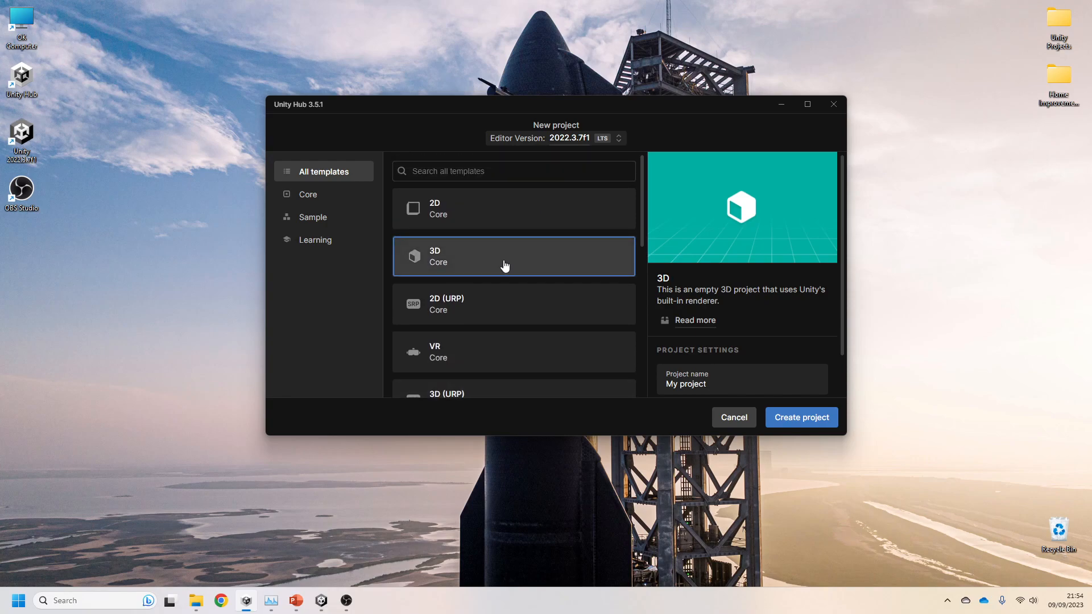
scroll(707, 302, "down", 1)
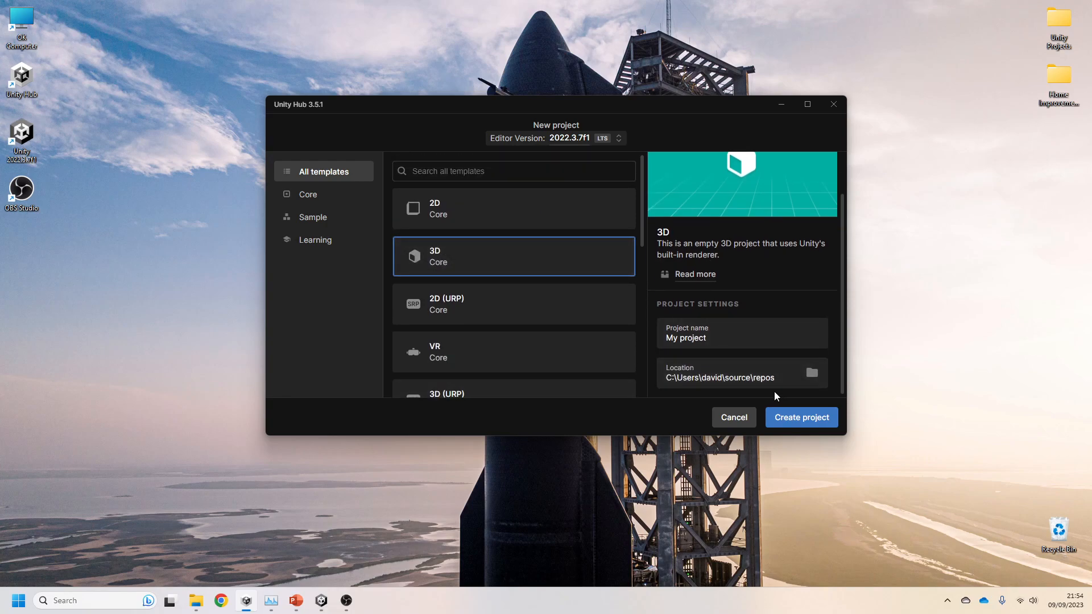
left_click(811, 374)
scroll(315, 285, "down", 4)
left_click(319, 300)
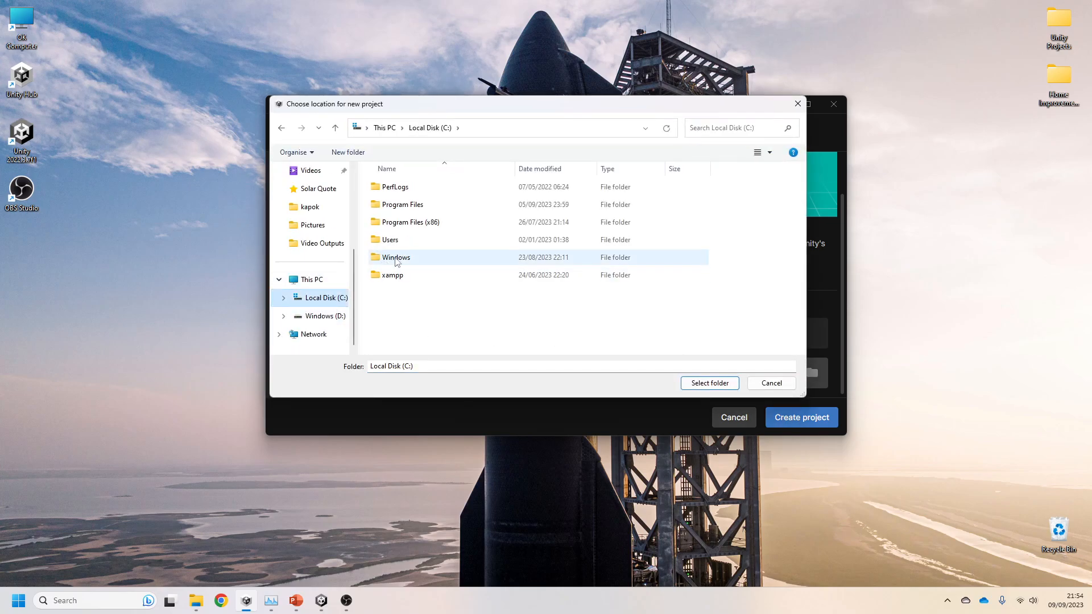
double_click(407, 242)
double_click(414, 192)
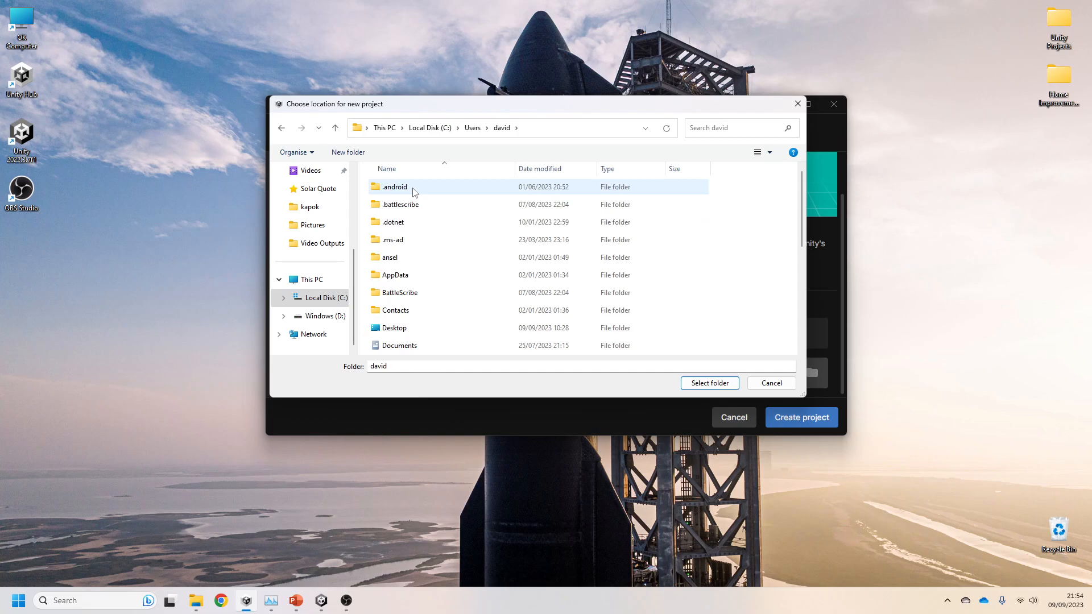
scroll(415, 207, "down", 4)
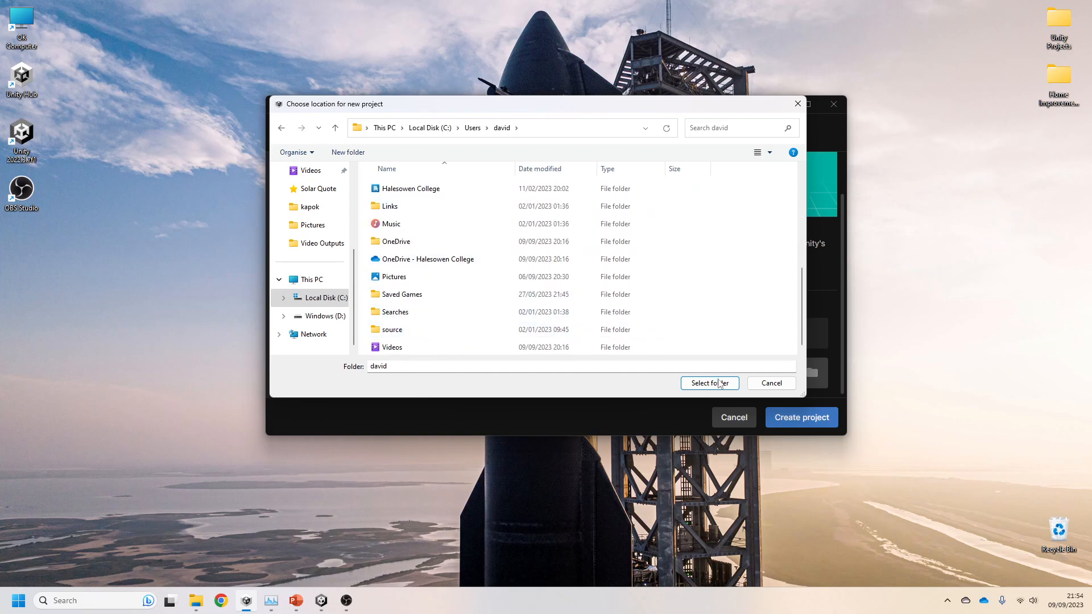
left_click(772, 383)
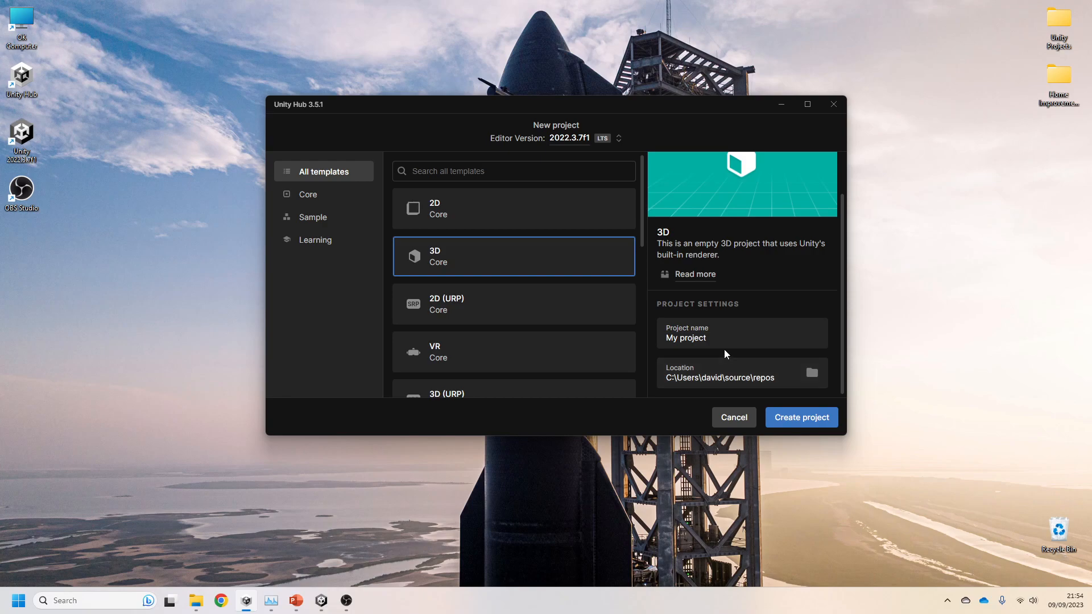
left_click_drag(725, 340, 646, 341)
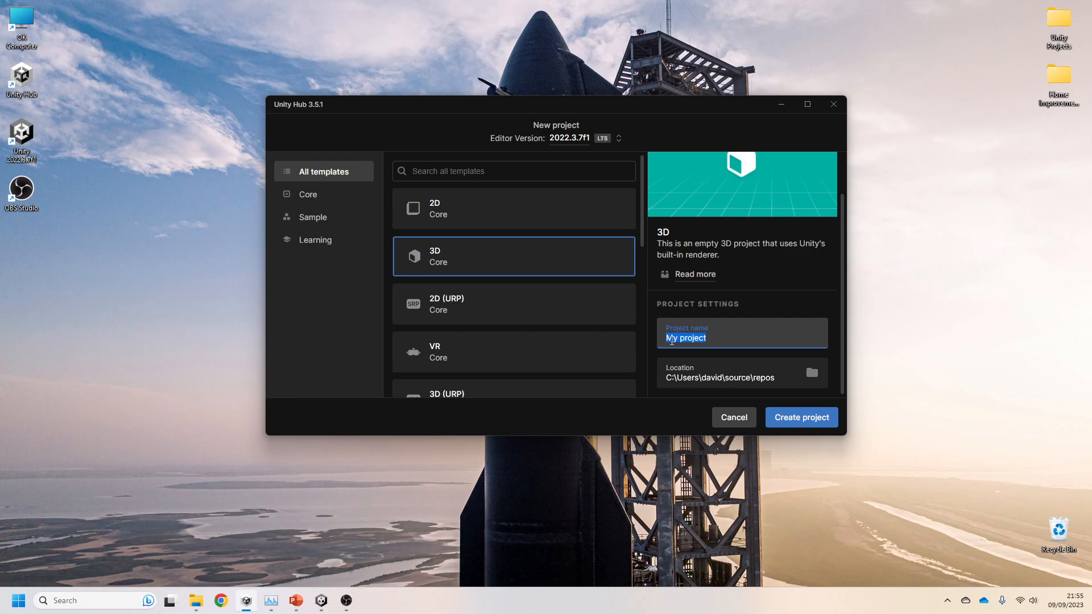
left_click(834, 110)
- Switch to the open Cabin In the Woods 2 project in Unity and inspect the Main Camera and Directional Light
left_click(297, 604)
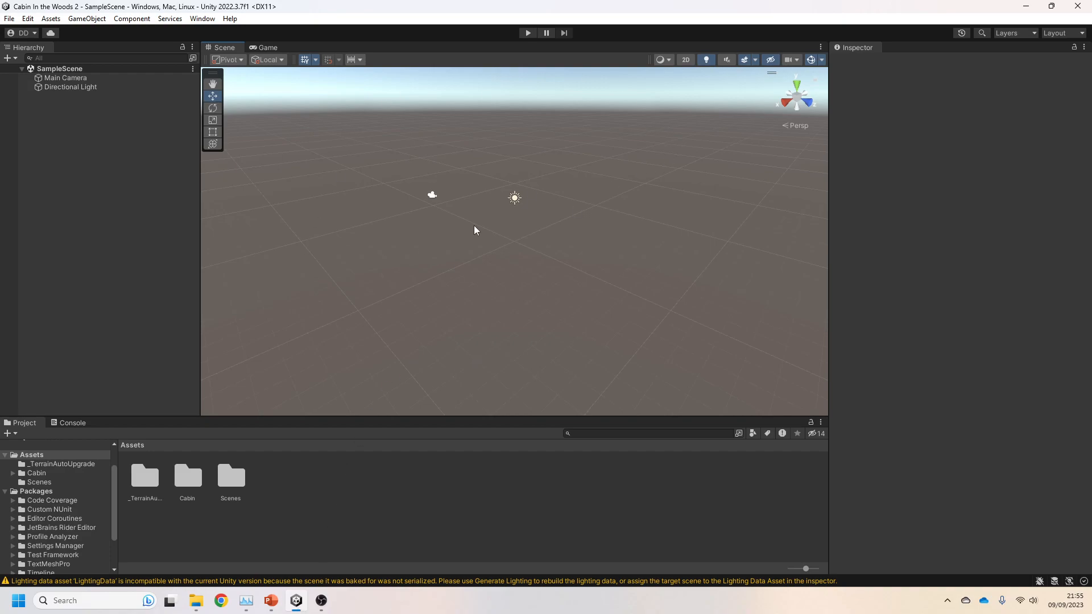
left_click(80, 78)
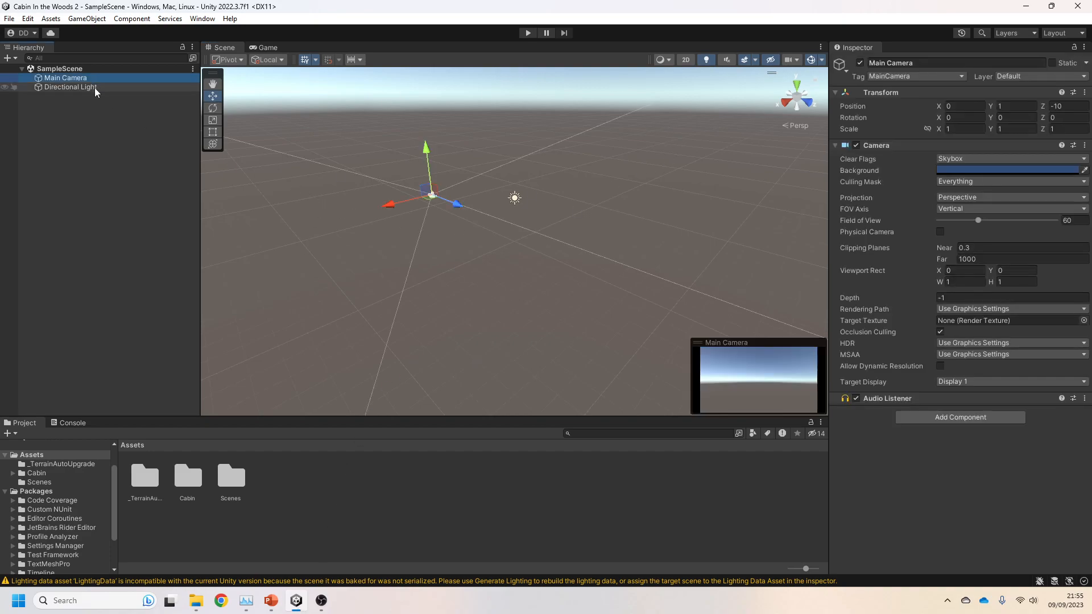
left_click(94, 89)
left_click(532, 309)
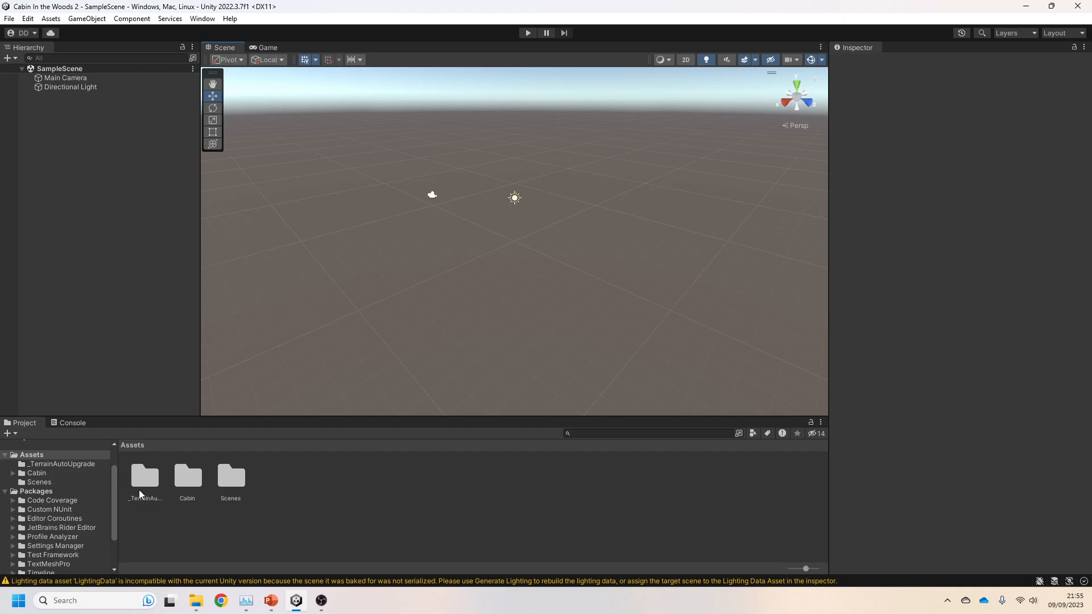
- Check the Cabin in the Woods objectives slide in PowerPoint, return to Unity and open the Unity Asset Store website
left_click(271, 600)
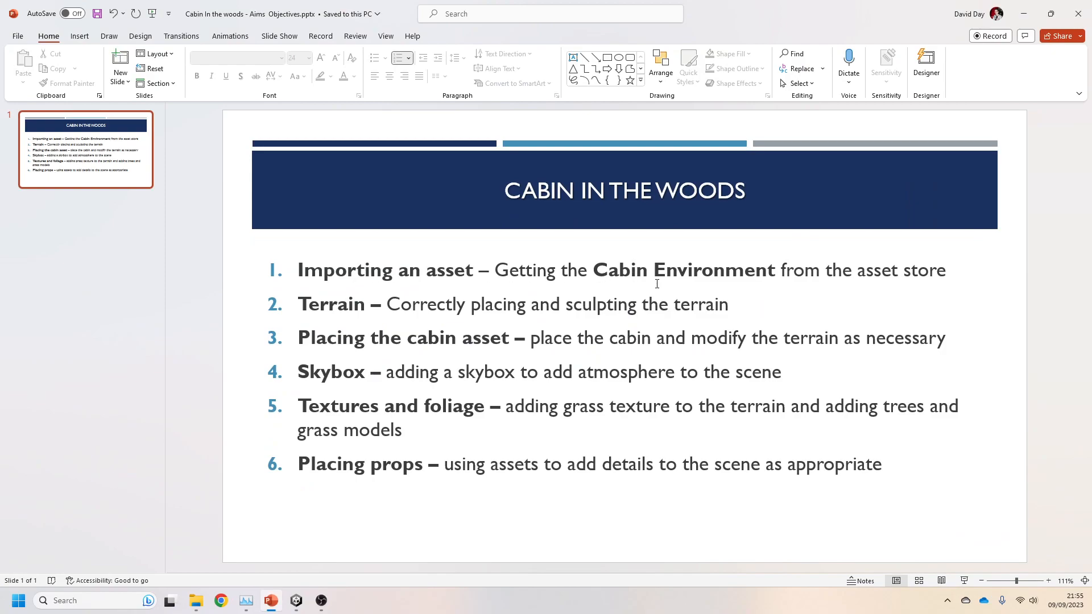
left_click(1024, 14)
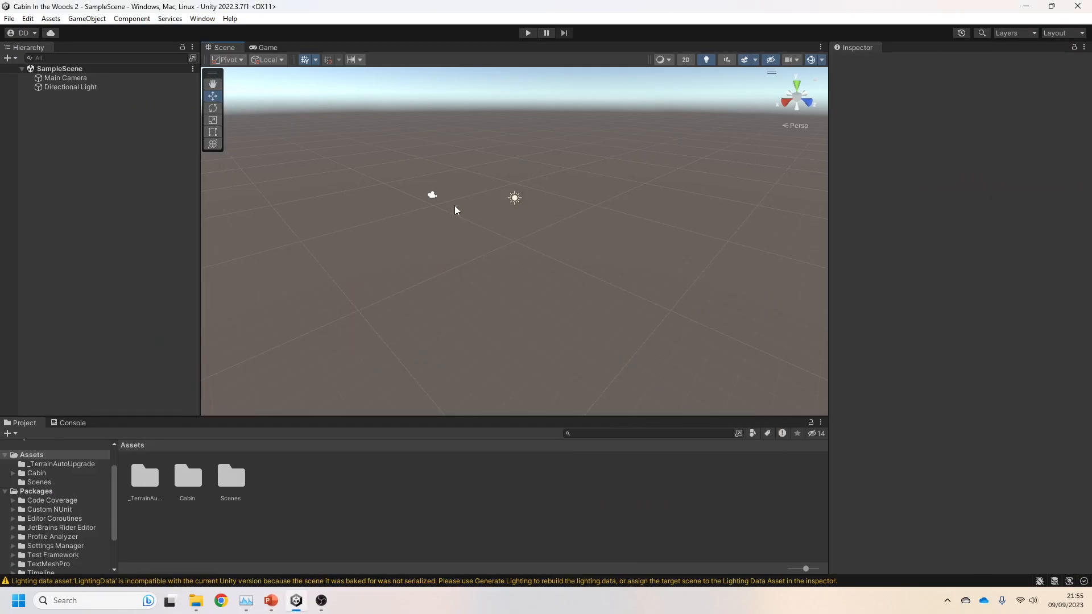
left_click(203, 18)
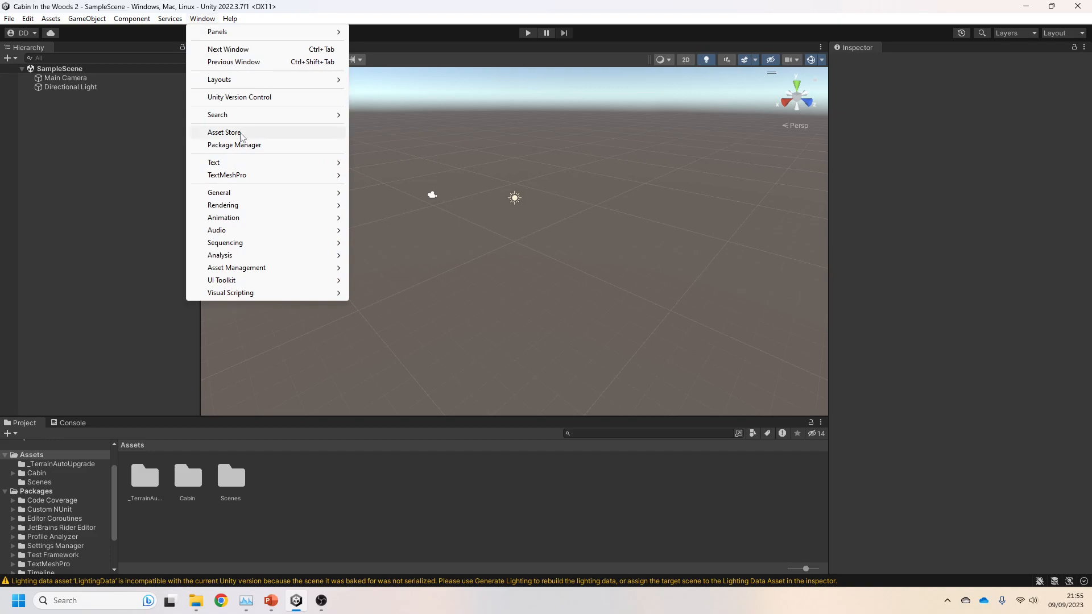
left_click(241, 134)
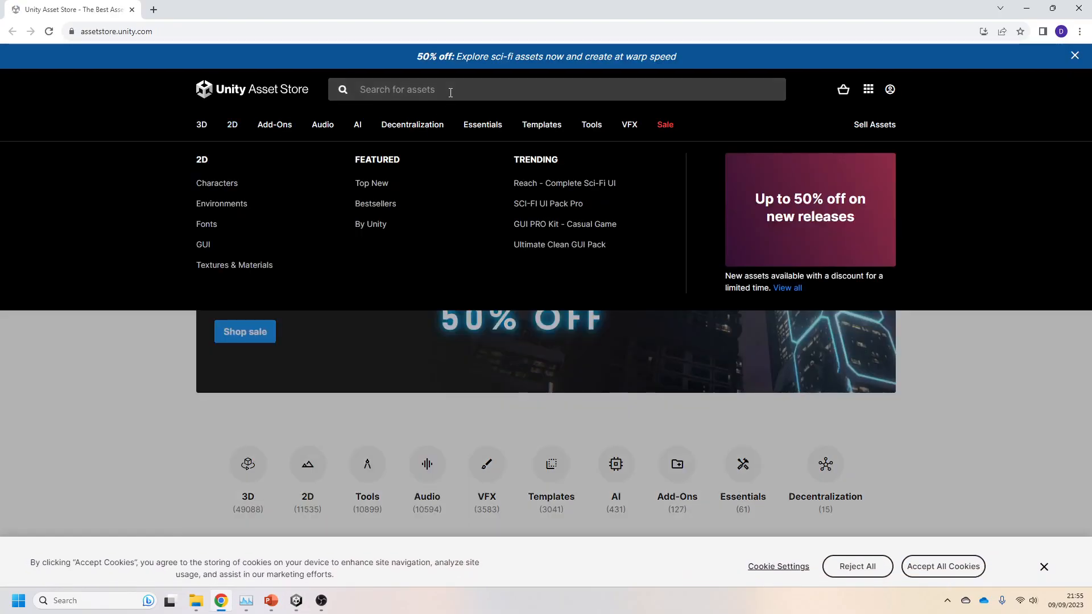
- Try to run the recent "cabin" search and look over the Asset Store home page
left_click(450, 92)
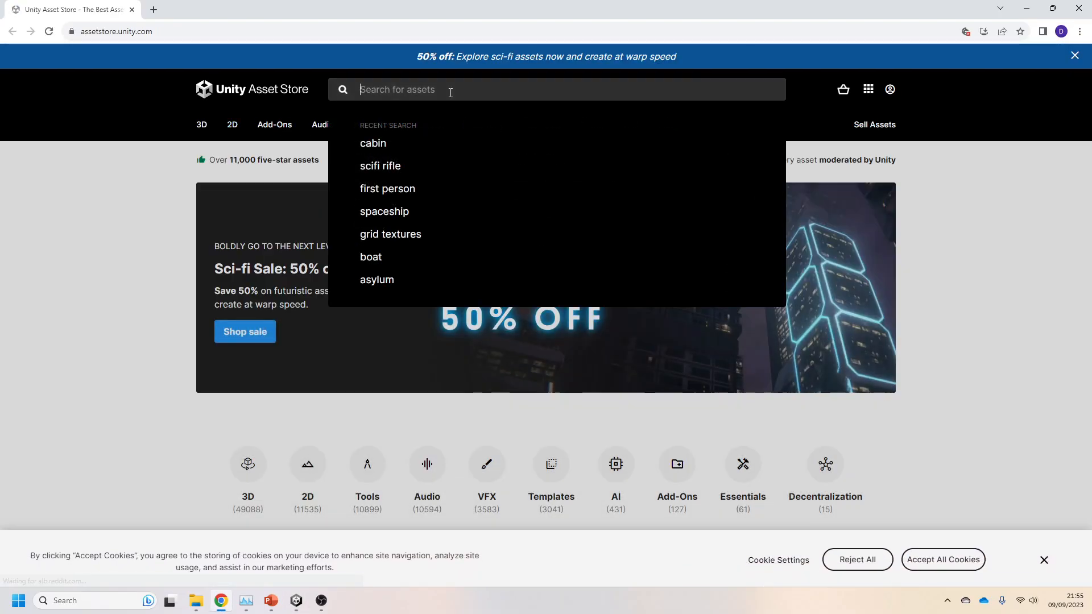
left_click(395, 145)
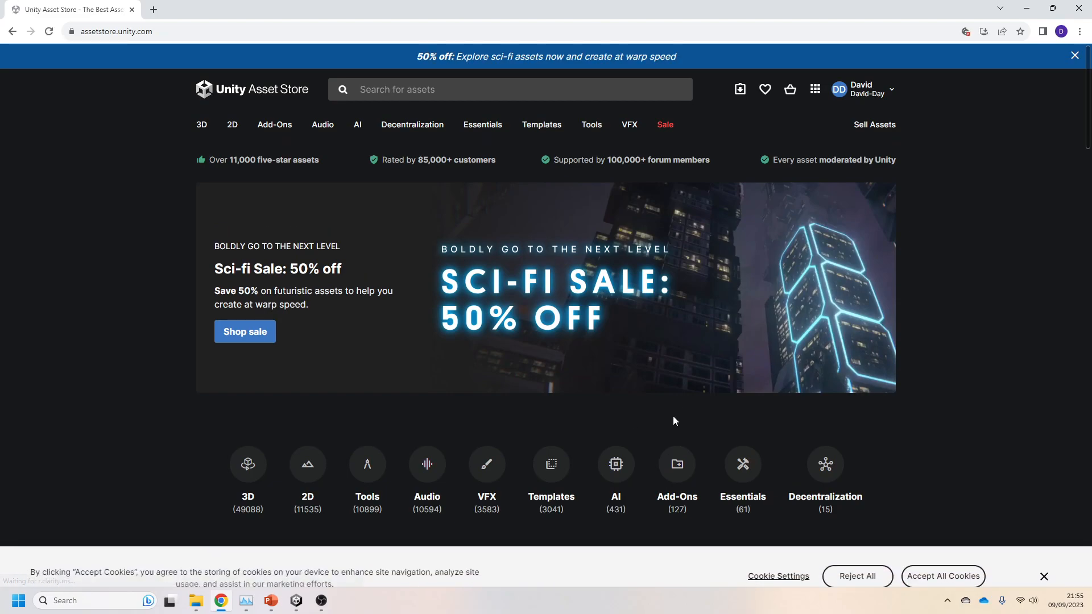
scroll(709, 325, "down", 6)
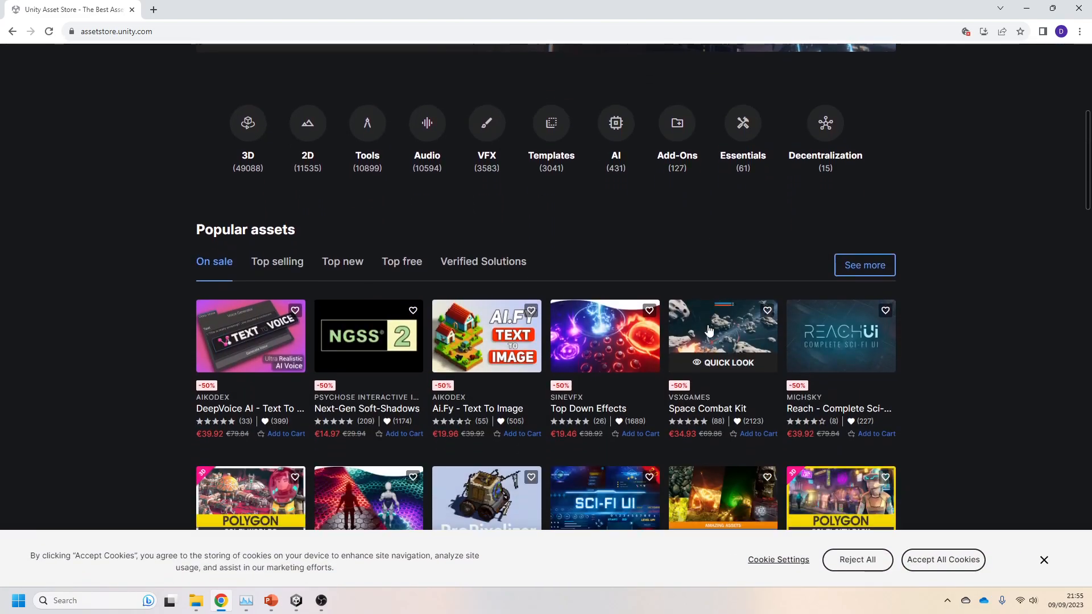
scroll(709, 324, "up", 6)
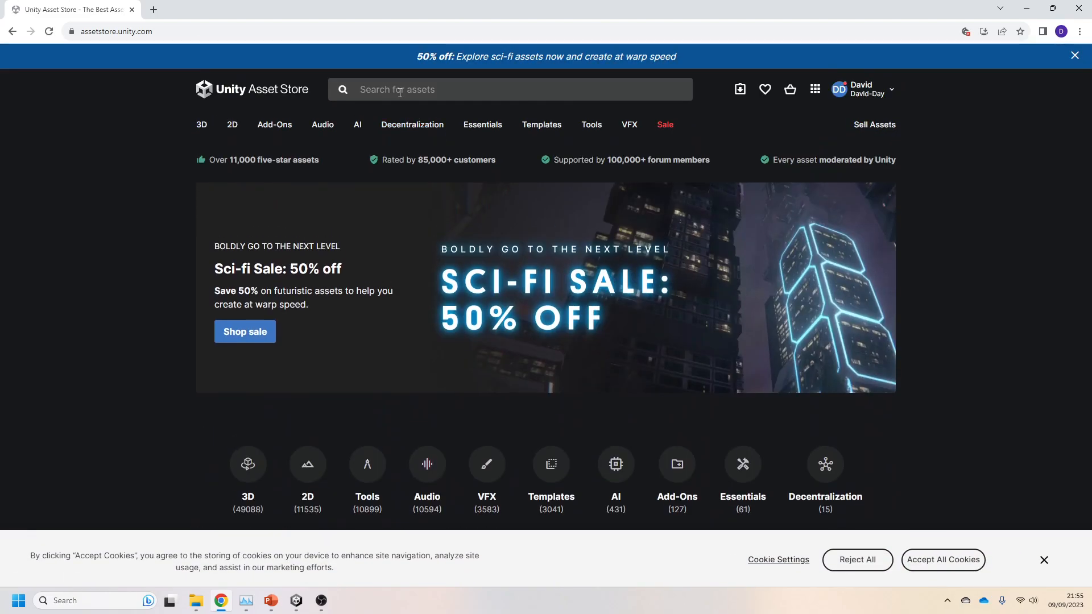
- Search the Asset Store for "cabin" and limit the results to free assets
left_click(400, 91)
type("cabin")
key("Return")
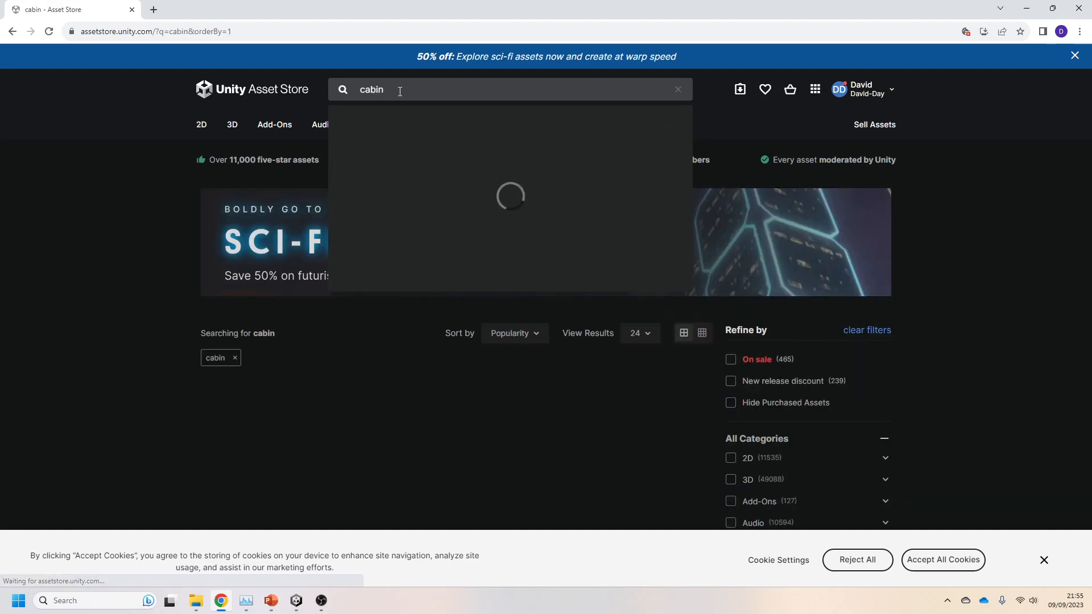
scroll(738, 335, "down", 5)
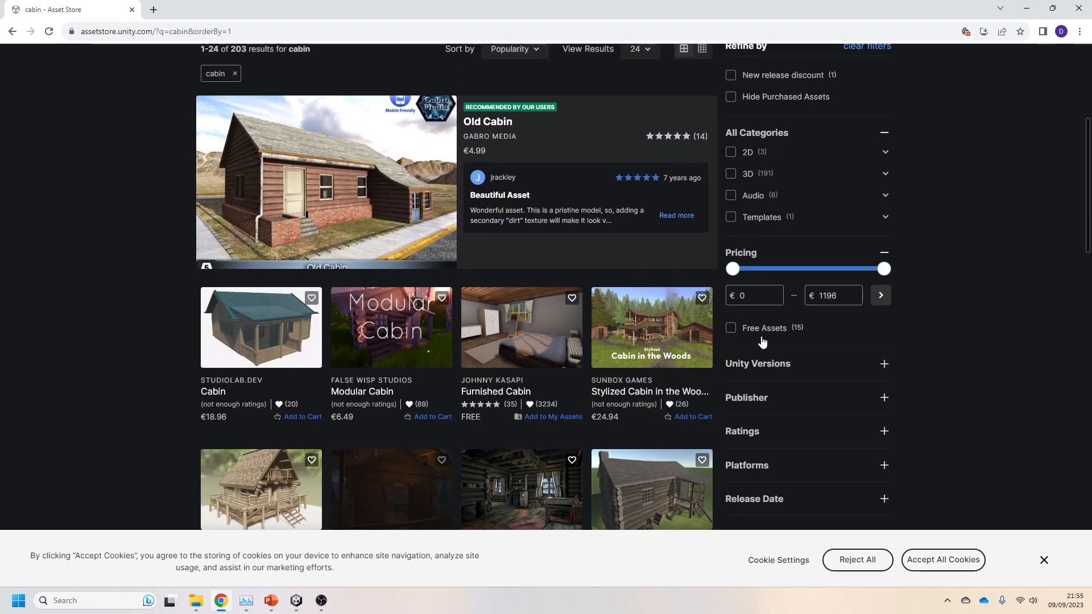
left_click(738, 330)
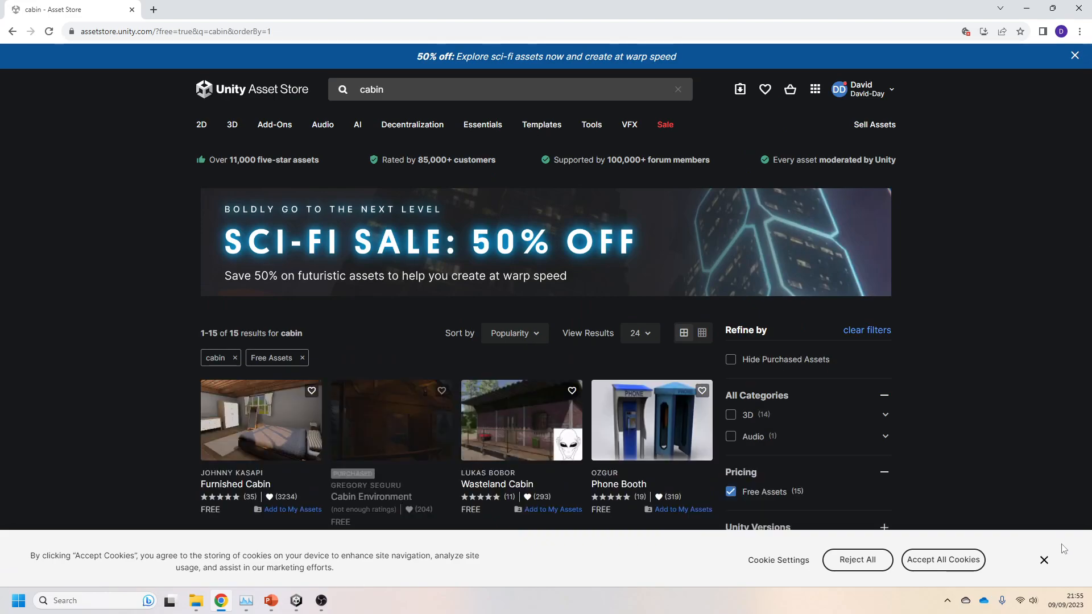
- Open the page of the free Cabin Environment asset and rotate its 3D cabin preview
left_click(1044, 562)
scroll(563, 385, "down", 2)
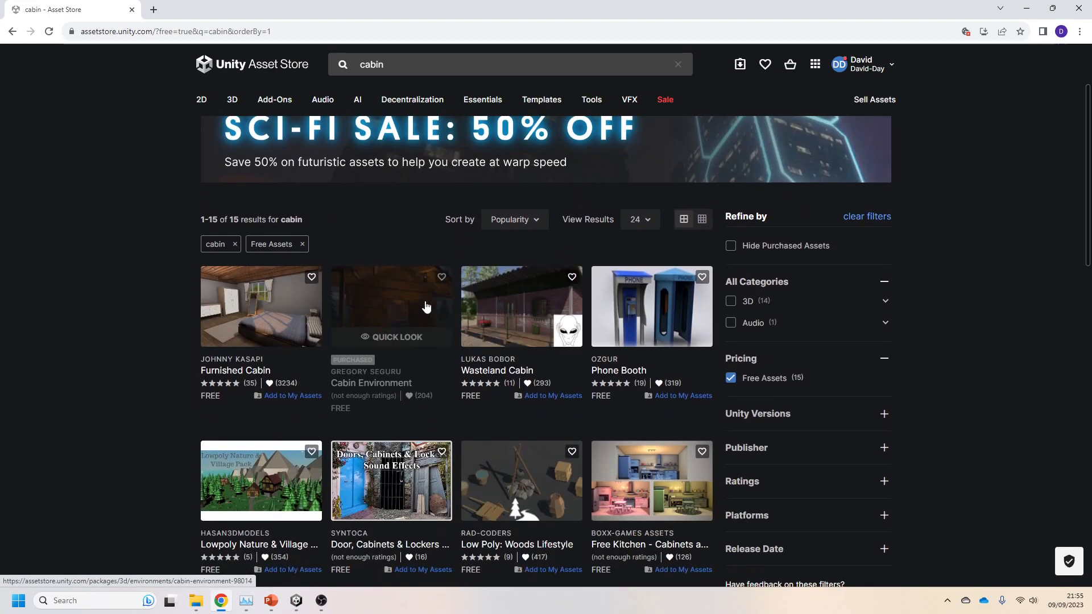
left_click(389, 305)
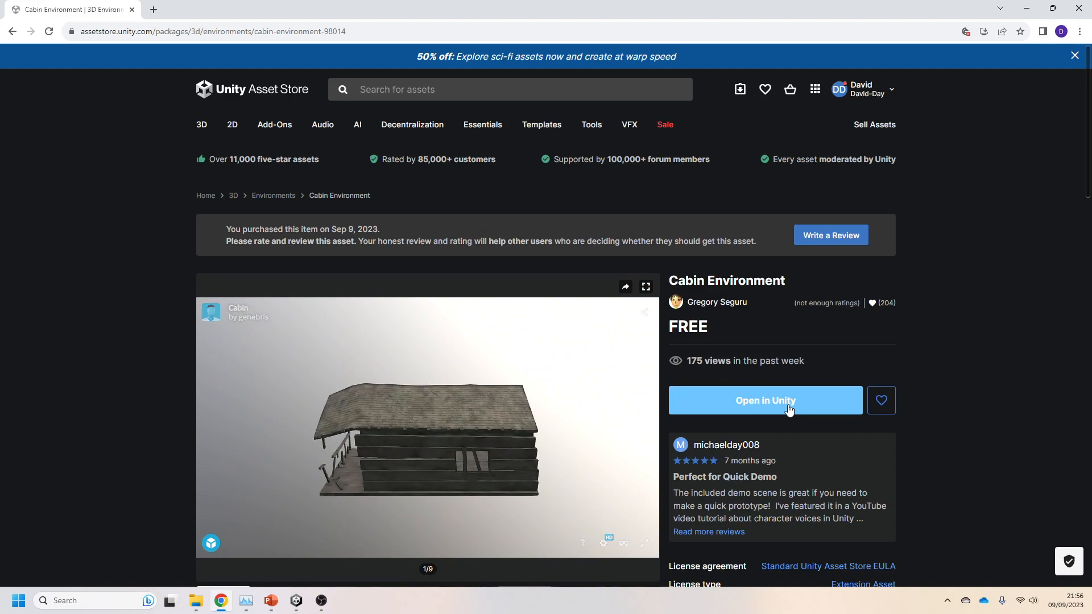
left_click_drag(415, 448, 520, 453)
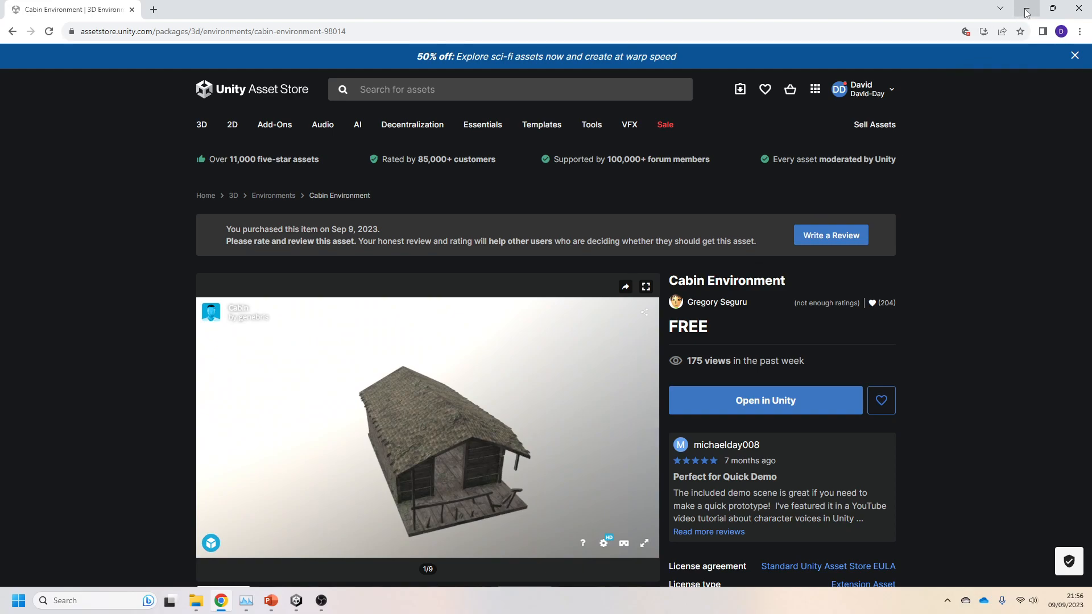
- Open the Cabin Environment asset in Unity's Package Manager and look through the My Assets package list
left_click(798, 401)
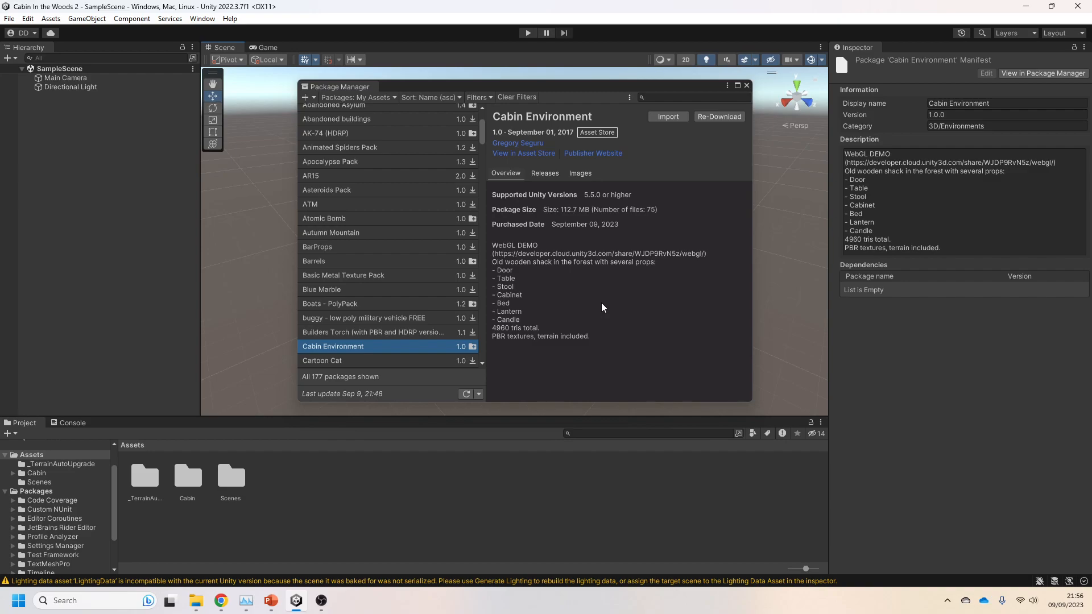
scroll(413, 180, "down", 20)
scroll(414, 179, "down", 3)
scroll(406, 272, "up", 20)
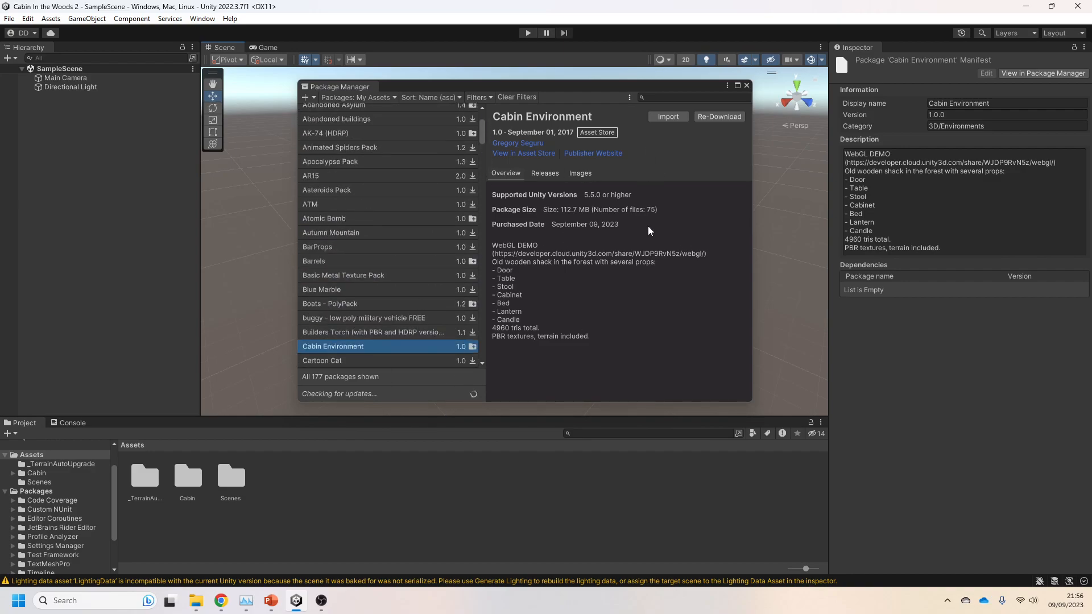
- Check the Cabin and _TerrainAutoUpgrade folders in the project's Assets and close the Package Manager
left_click(181, 480)
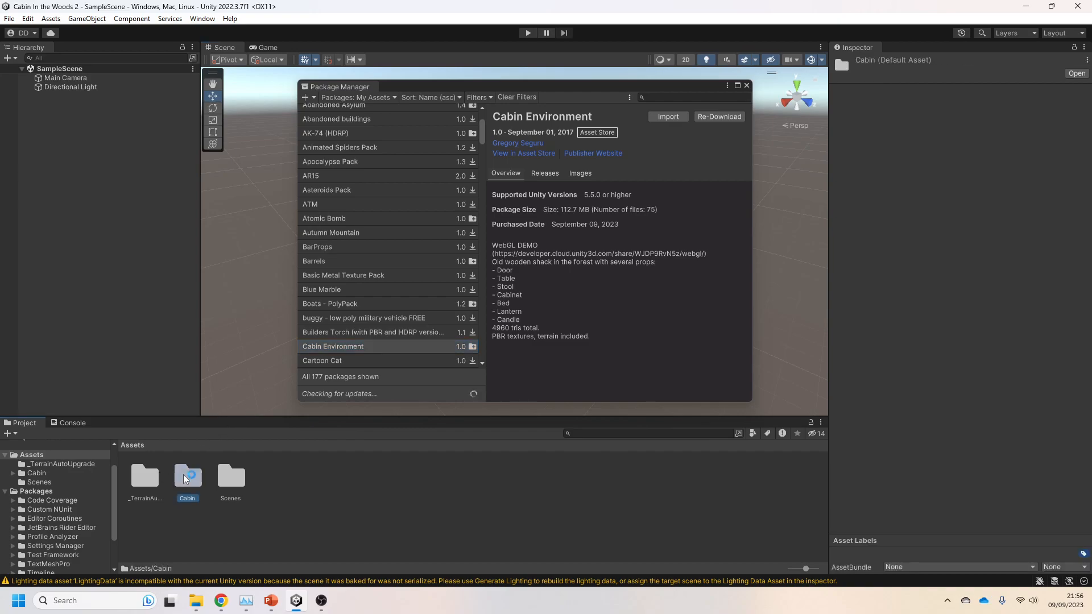
left_click(150, 480)
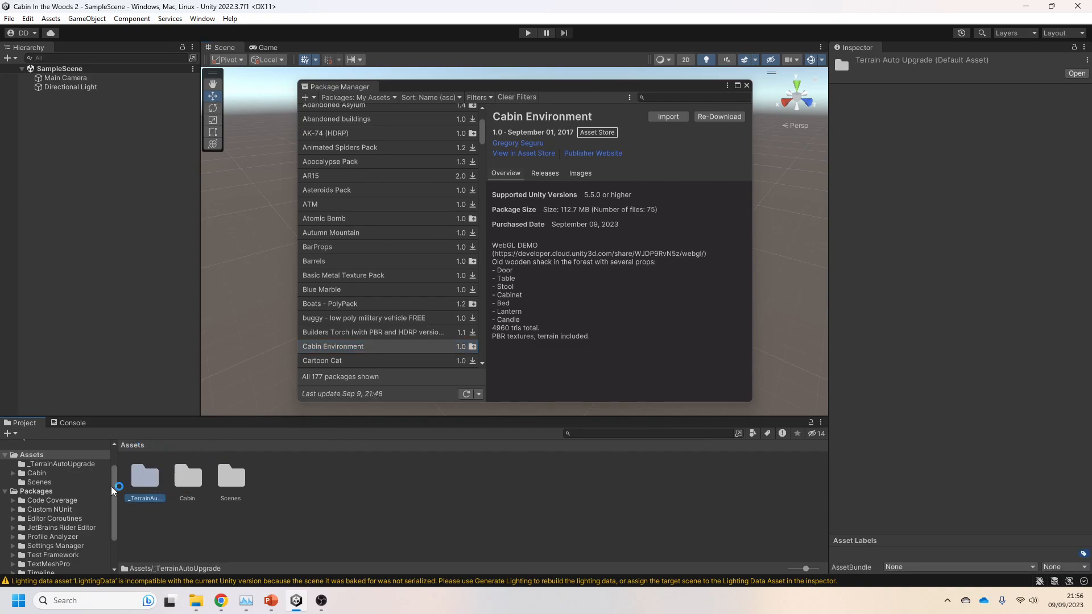
left_click(747, 86)
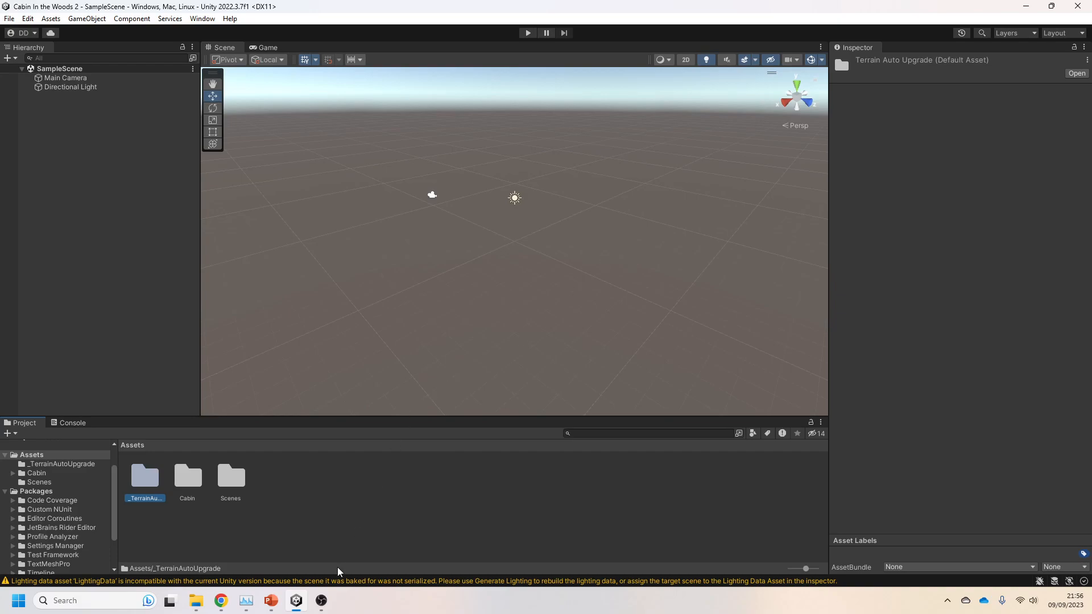
- Switch to PowerPoint and strike through the first objective, "Importing an asset", on the Cabin in the Woods slide
mouse_move(271, 601)
left_click(273, 537)
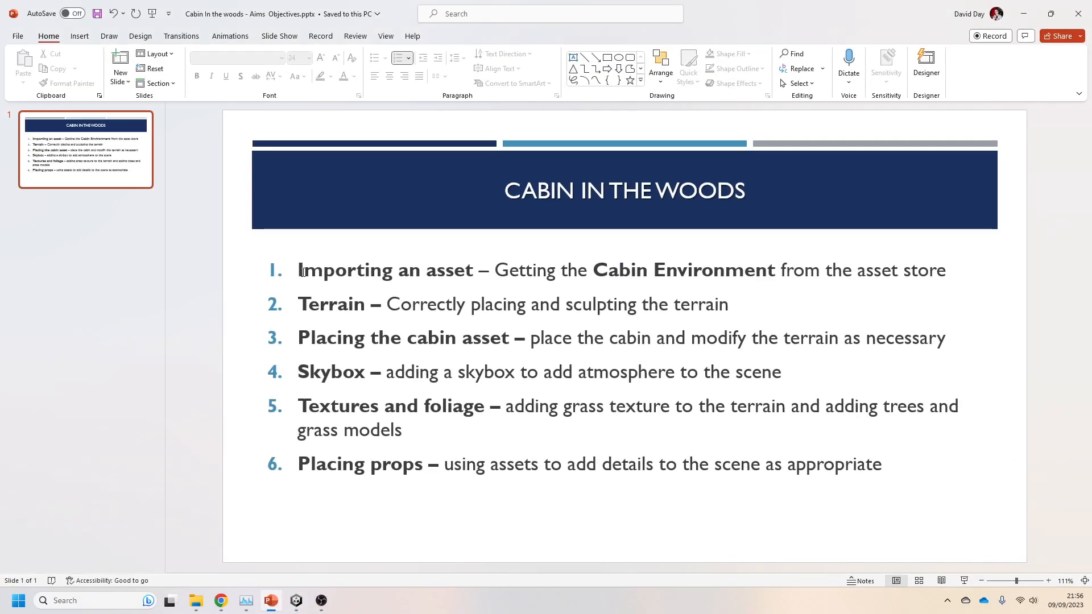
left_click_drag(298, 270, 948, 272)
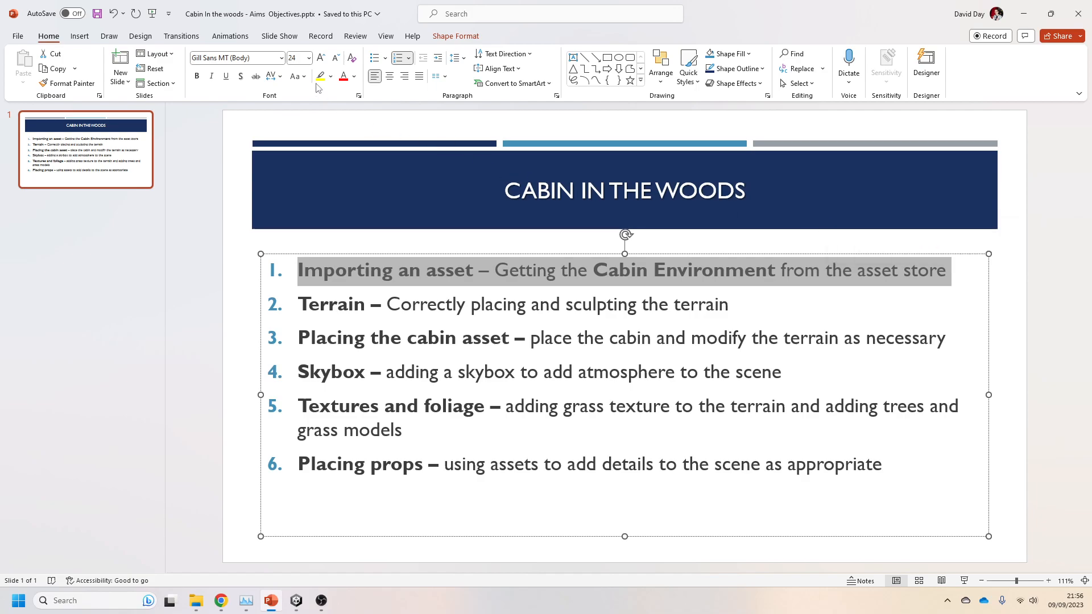
left_click(256, 76)
left_click(1057, 323)
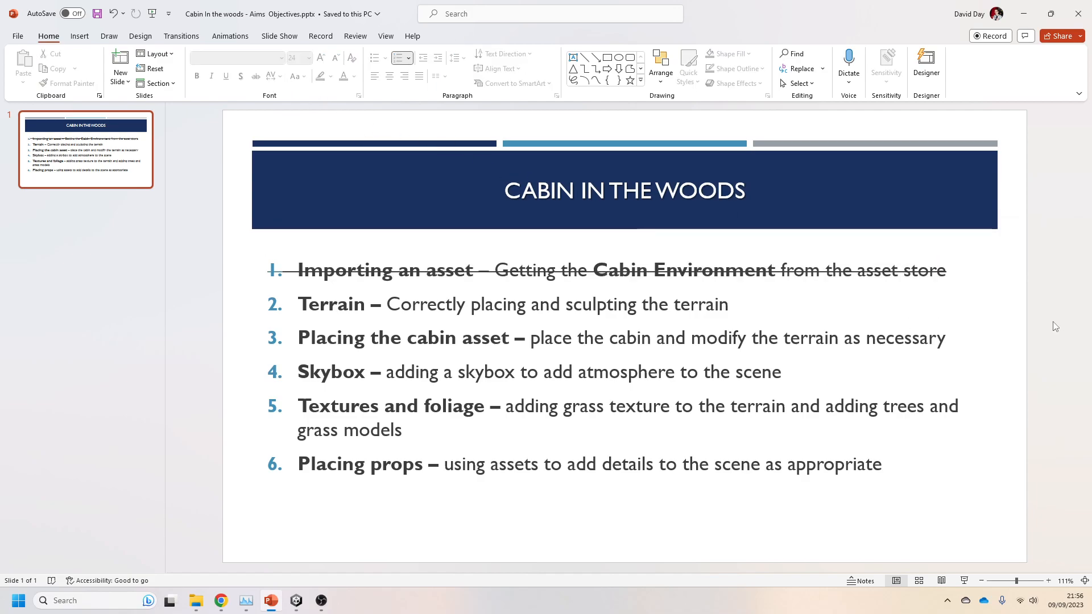
key("alt+Tab")
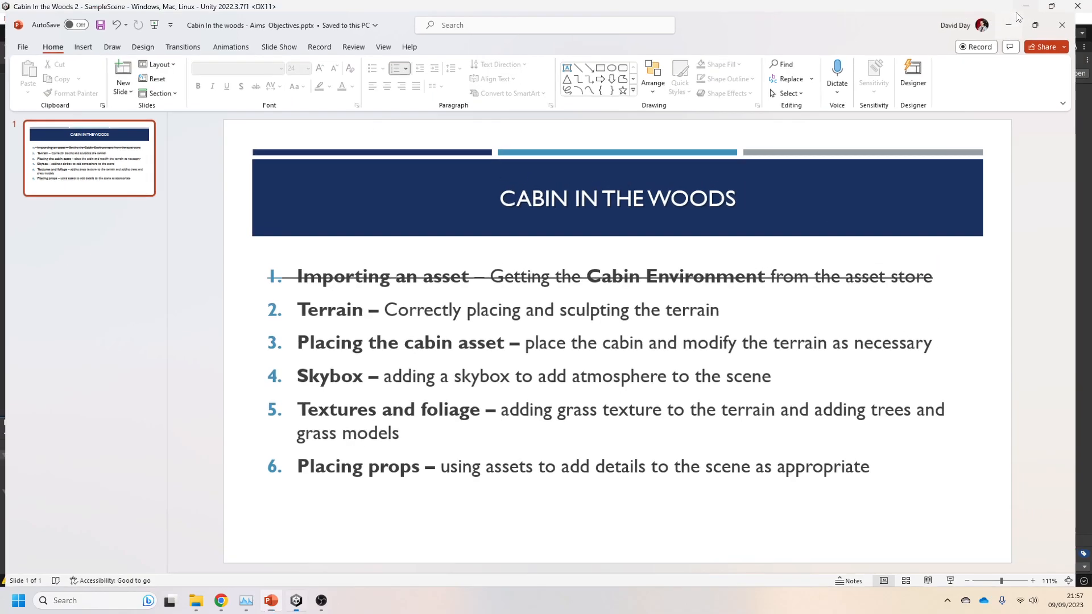
- Return to Unity and open the Prefabs folder inside the Cabin asset folder
left_click(427, 345)
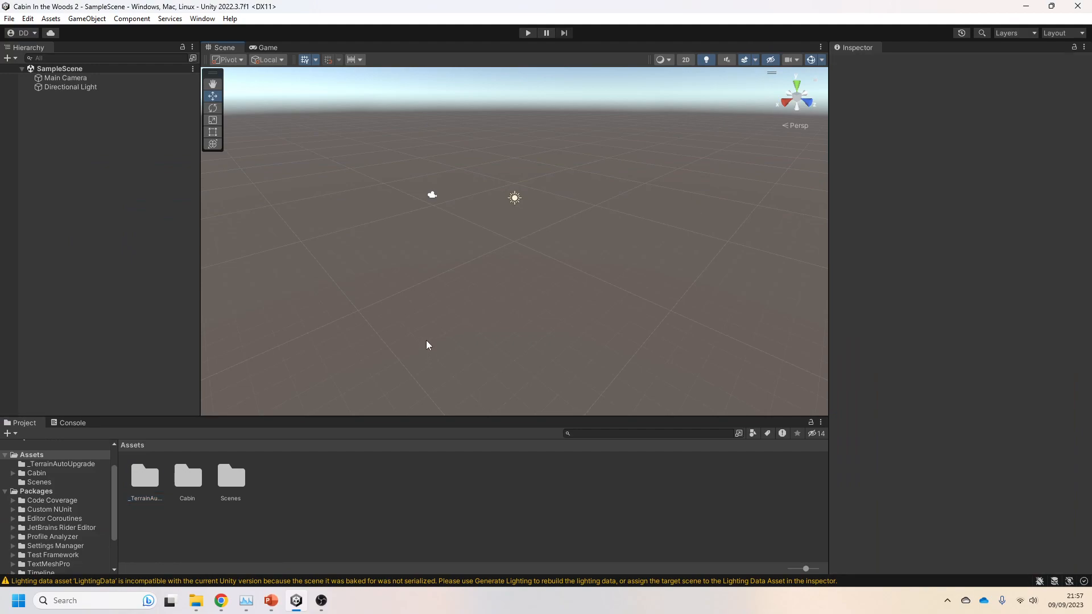
left_click(187, 478)
double_click(187, 478)
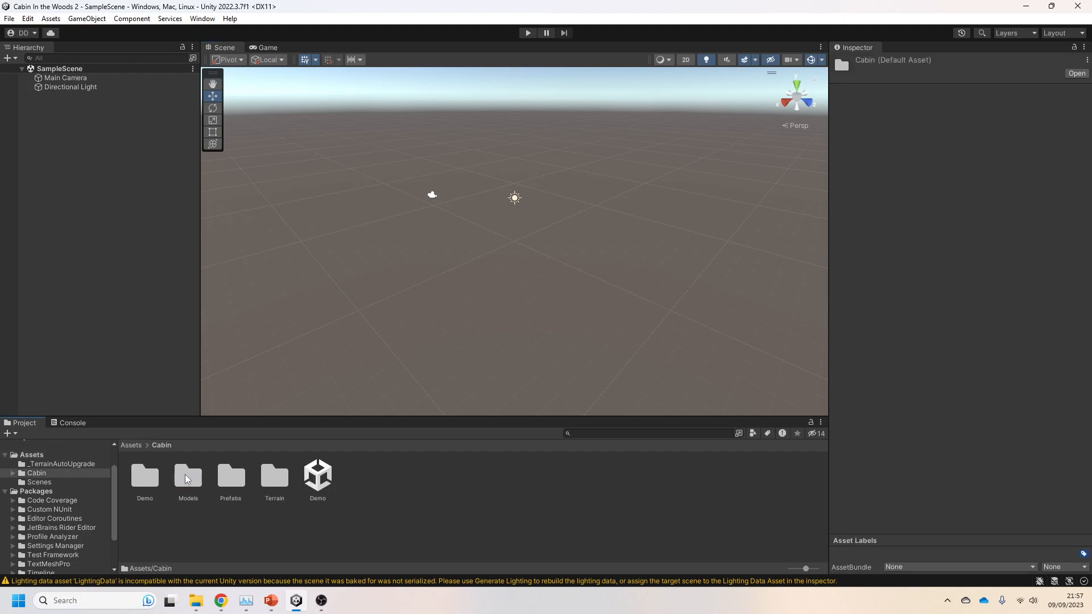
double_click(228, 477)
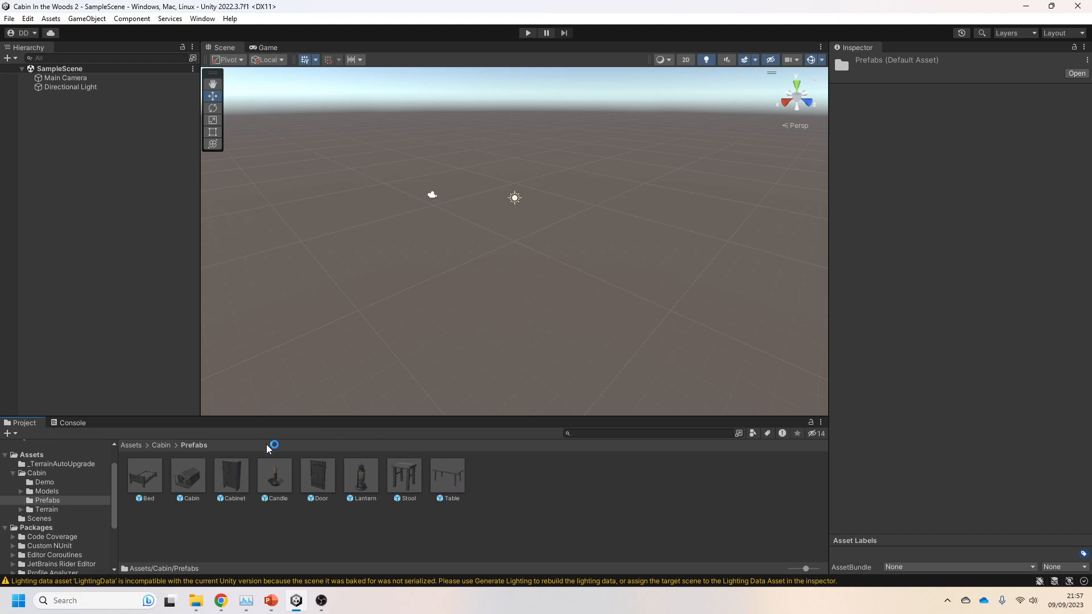
- Place the Cabin prefab in the scene and add the Stool and Table prefabs on its porch
left_click_drag(199, 477, 537, 249)
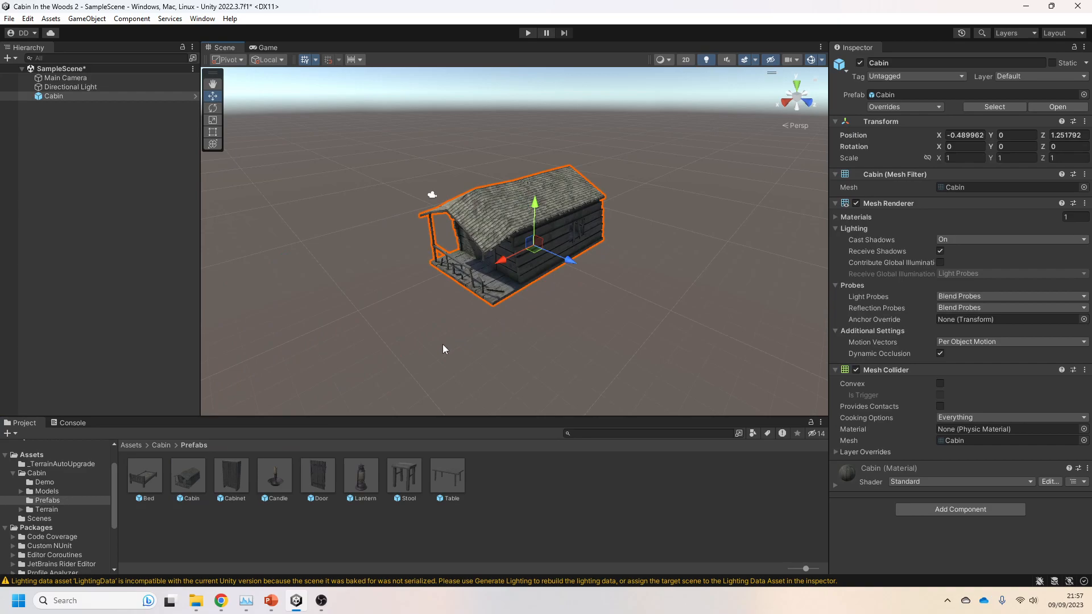
right_click_drag(449, 349, 673, 321)
key("a")
key("w")
key("s")
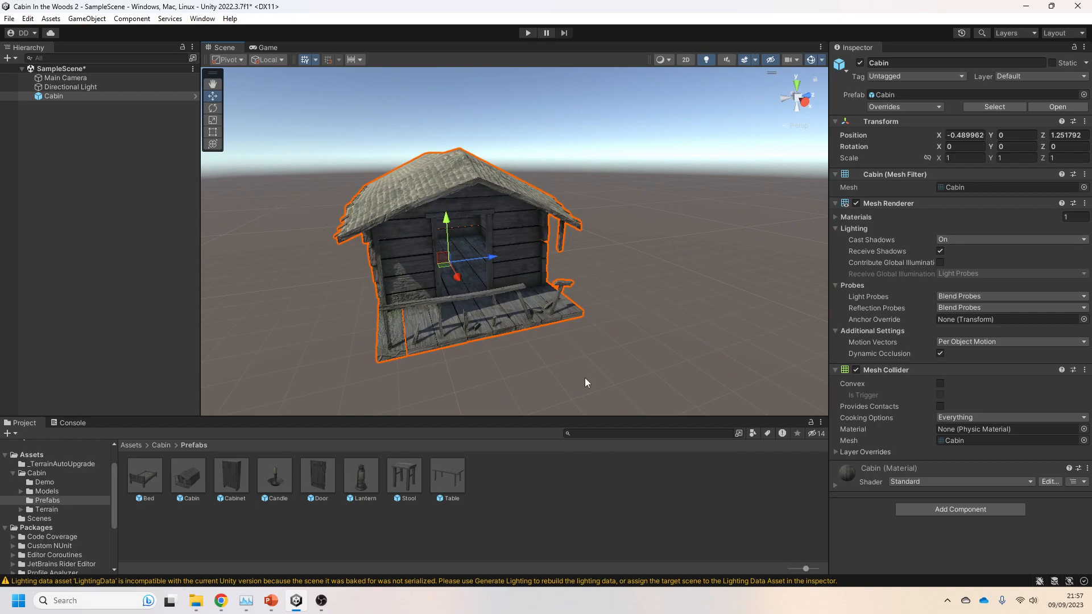
left_click_drag(443, 320, 443, 322)
left_click_drag(448, 476, 504, 311)
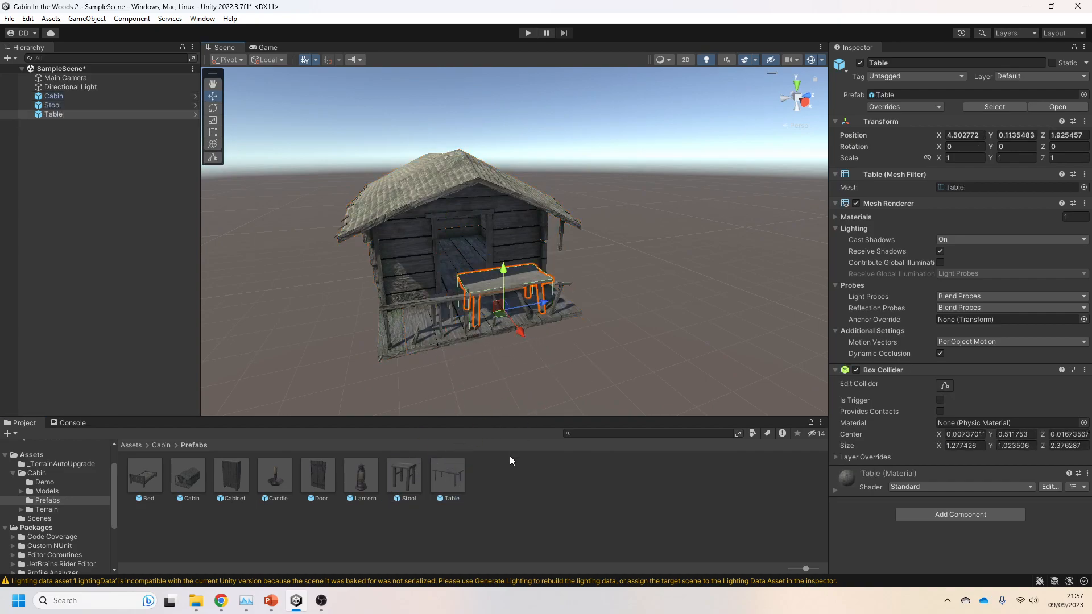
- Delete the Stool, Cabin and Table objects from the scene
left_click(63, 107)
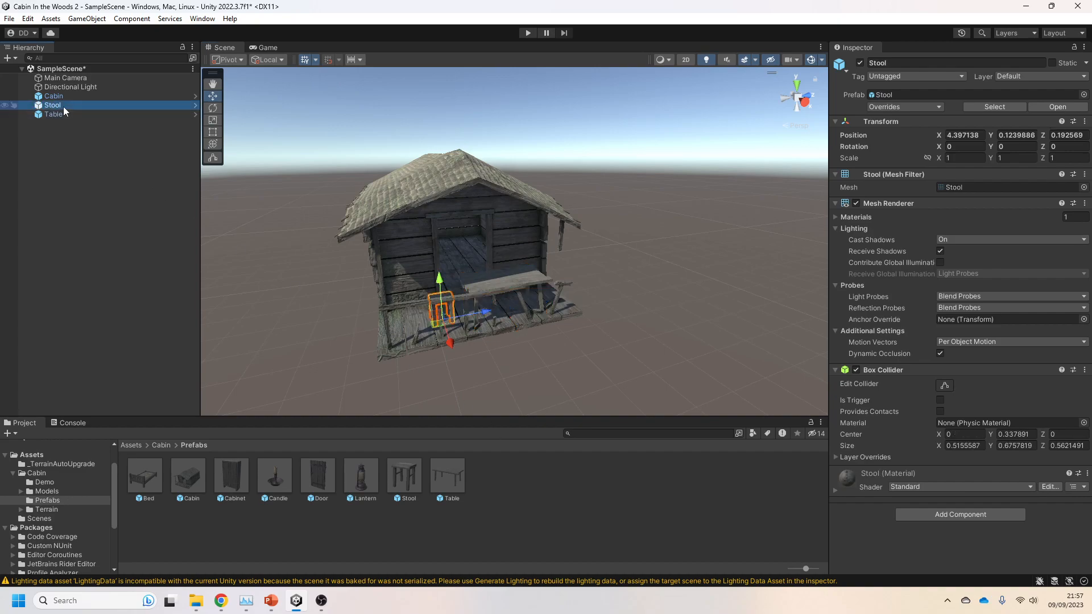
key("Delete")
left_click(66, 97)
key("Delete")
left_click(66, 97)
key("Delete")
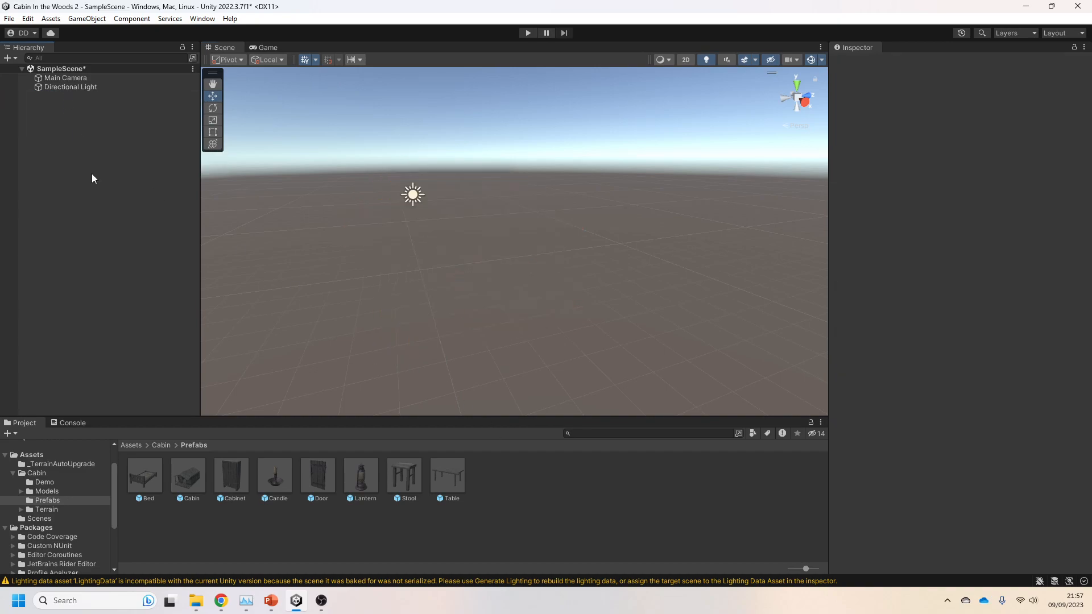
- Return to the Cabin asset folder and add a 3D Terrain object to the scene
left_click(161, 445)
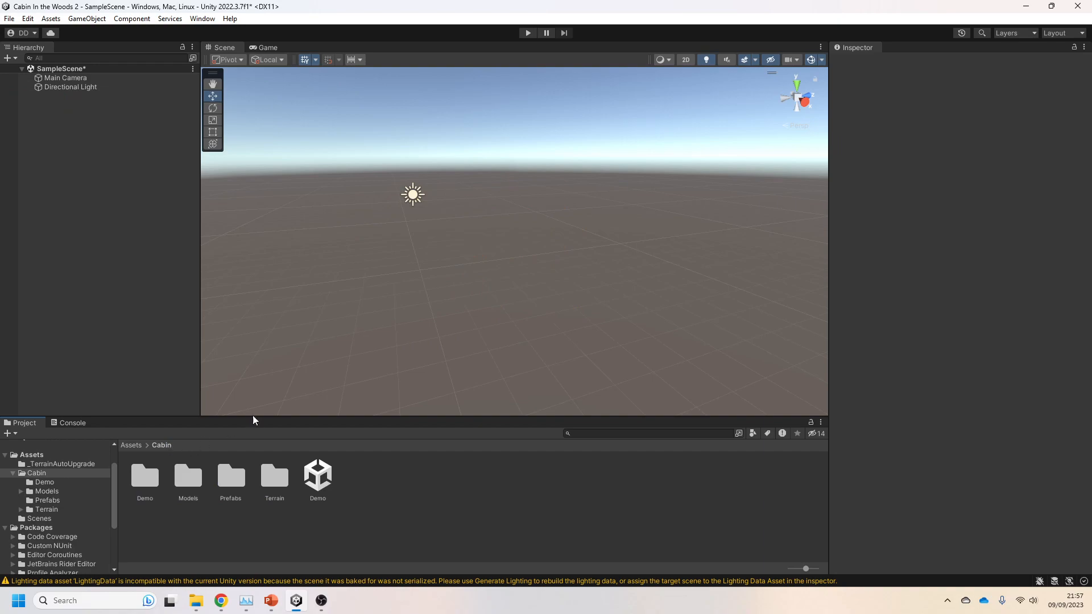
left_click(87, 19)
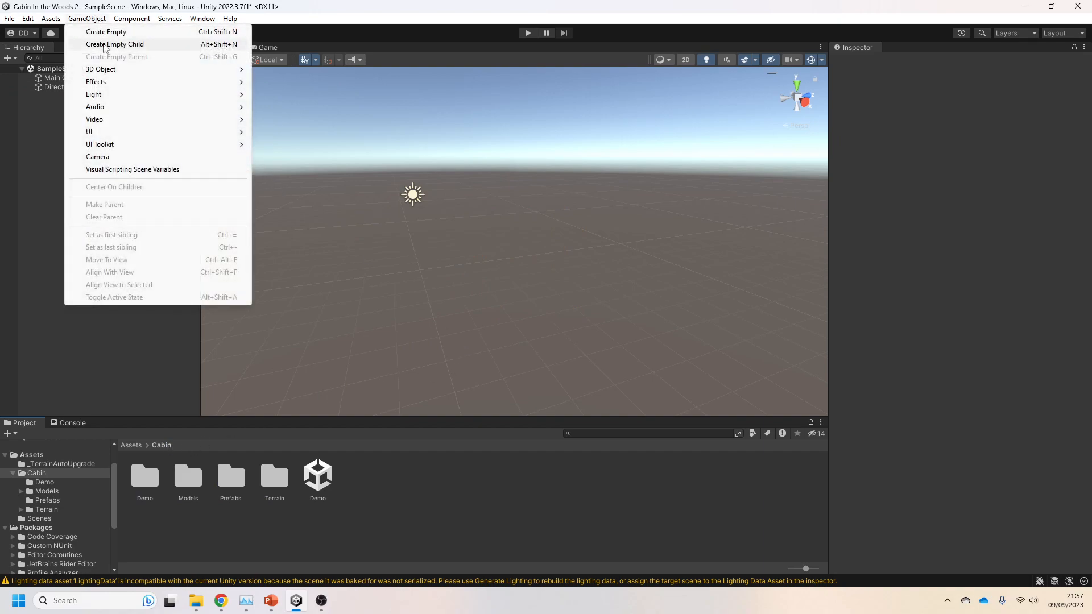
mouse_move(105, 69)
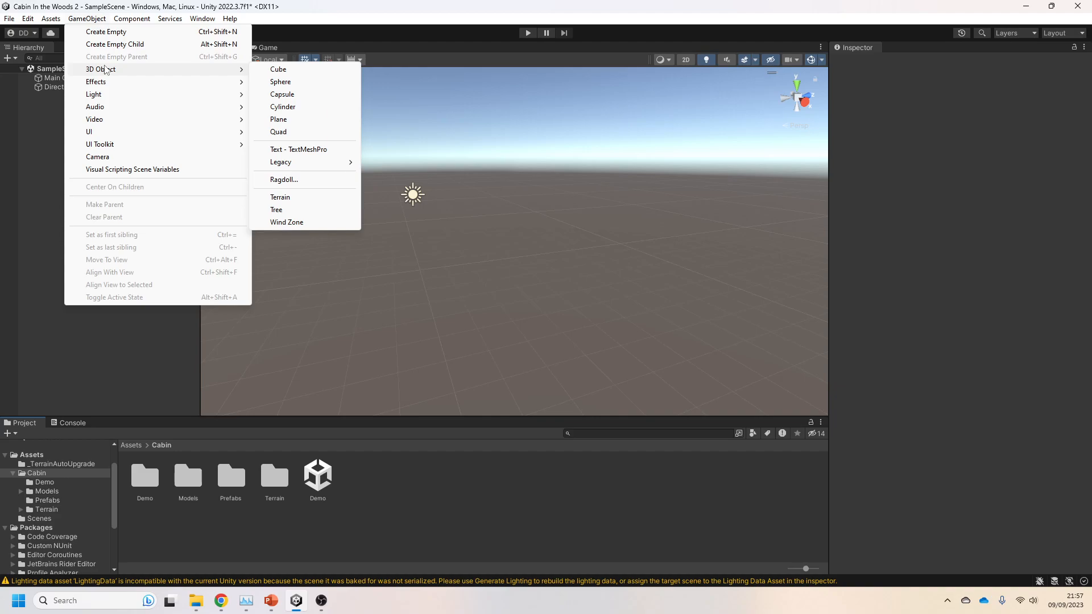
left_click(296, 197)
- Center the terrain on the scene origin by setting its position to X -500 and Z -500
right_click_drag(364, 360, 324, 356)
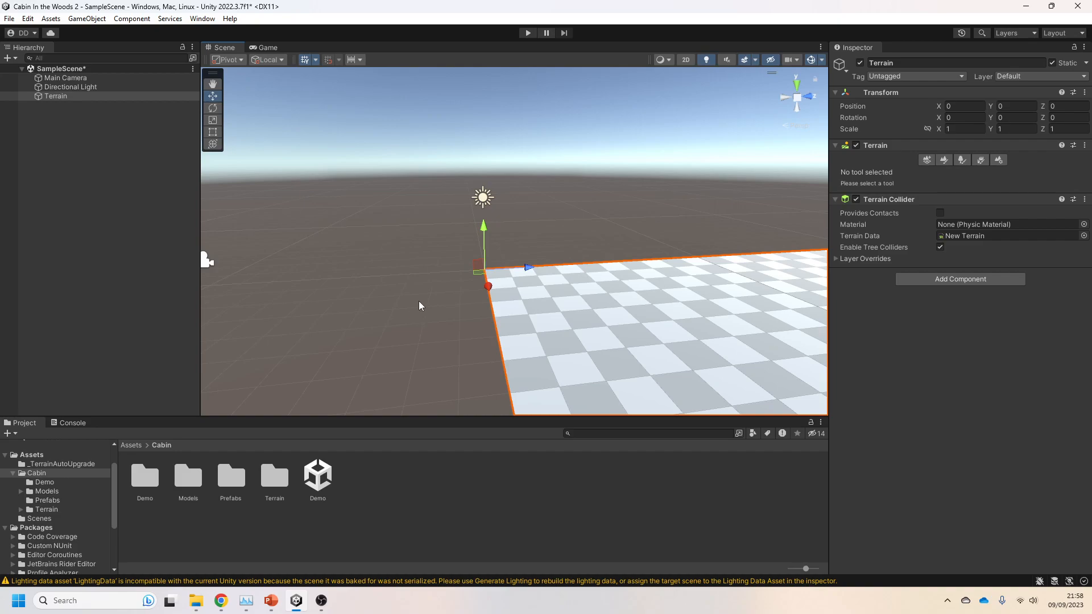
scroll(473, 310, "up", 5)
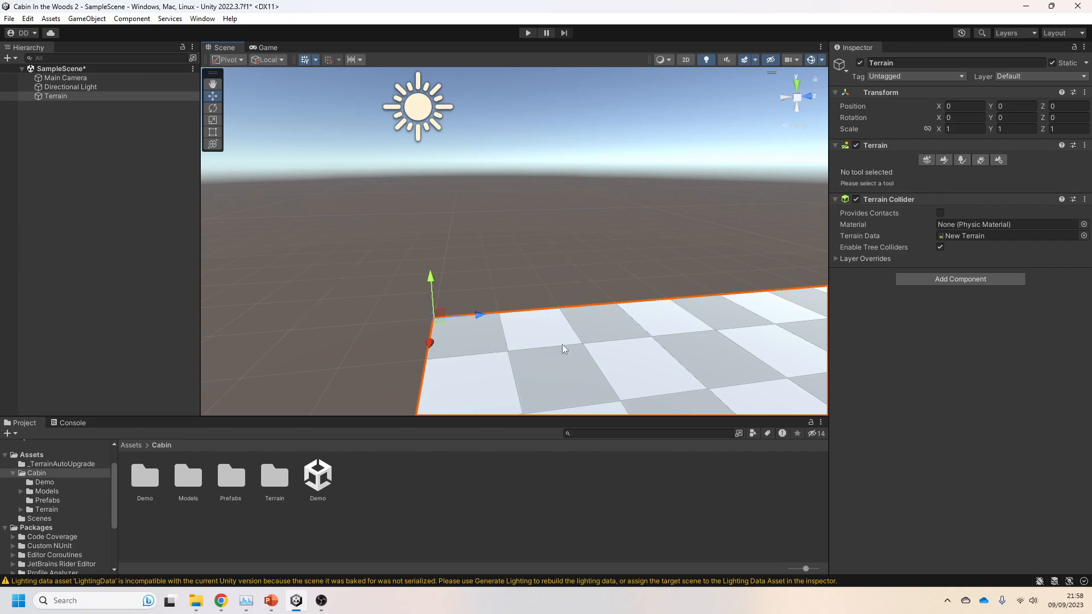
right_click_drag(352, 365, 432, 371)
middle_click_drag(431, 370, 491, 369)
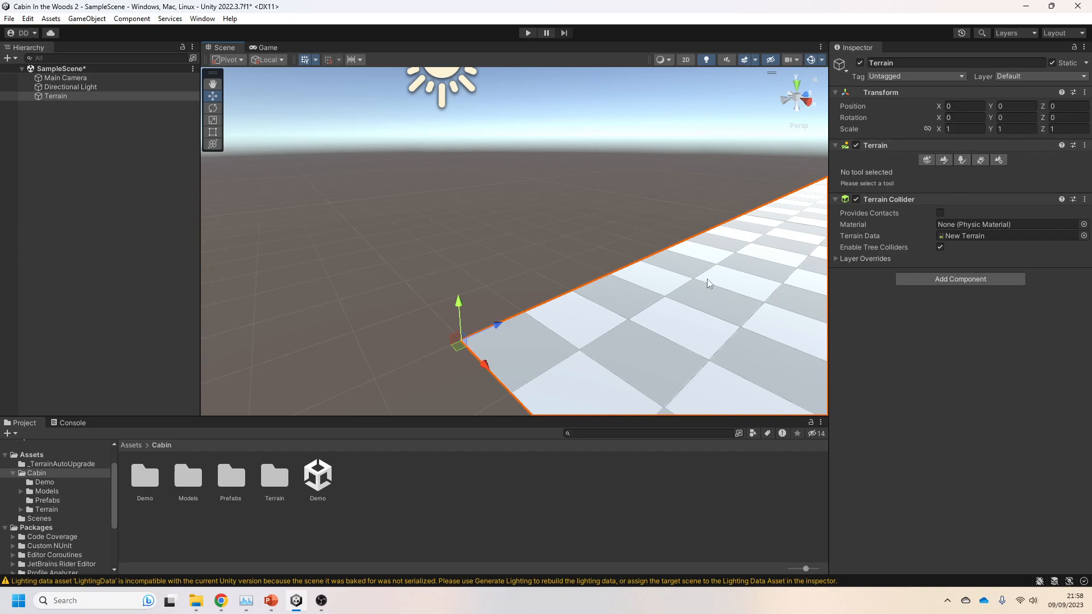
right_click_drag(473, 255, 743, 261)
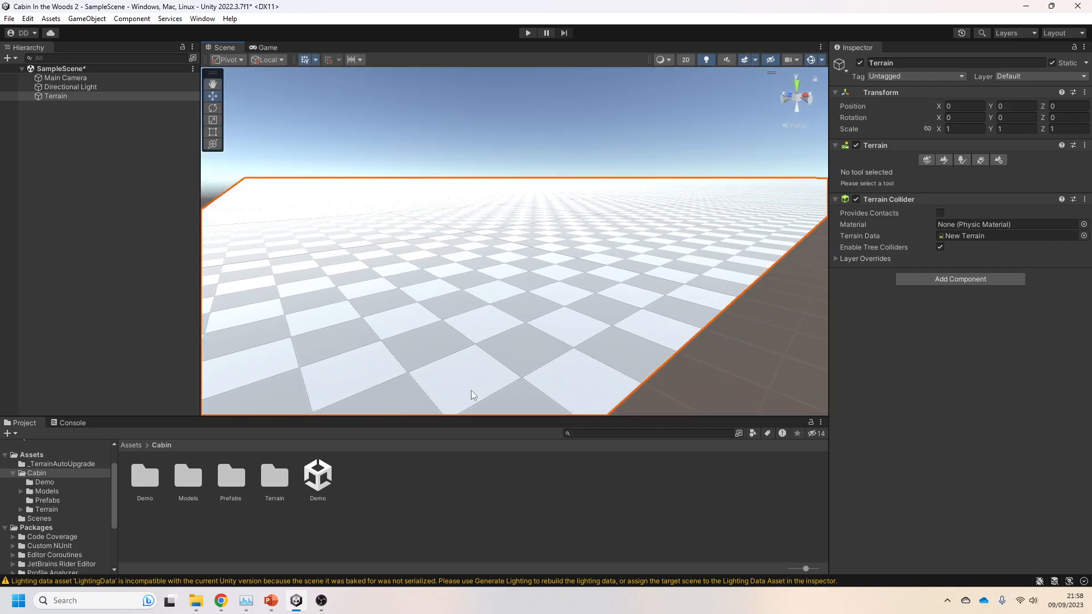
right_click_drag(621, 214, 278, 228)
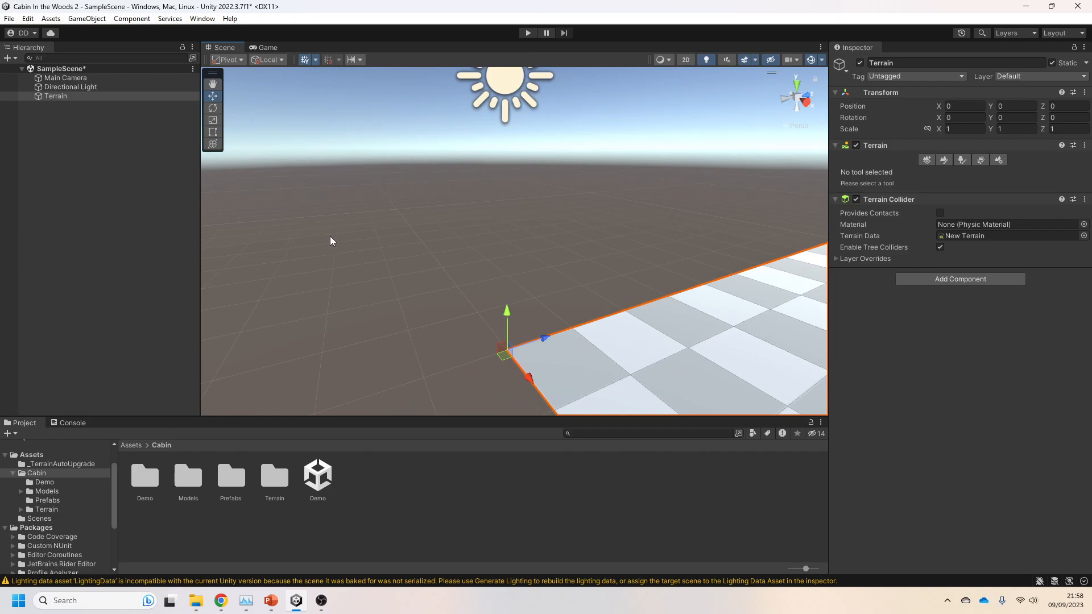
left_click(964, 106)
type("-500")
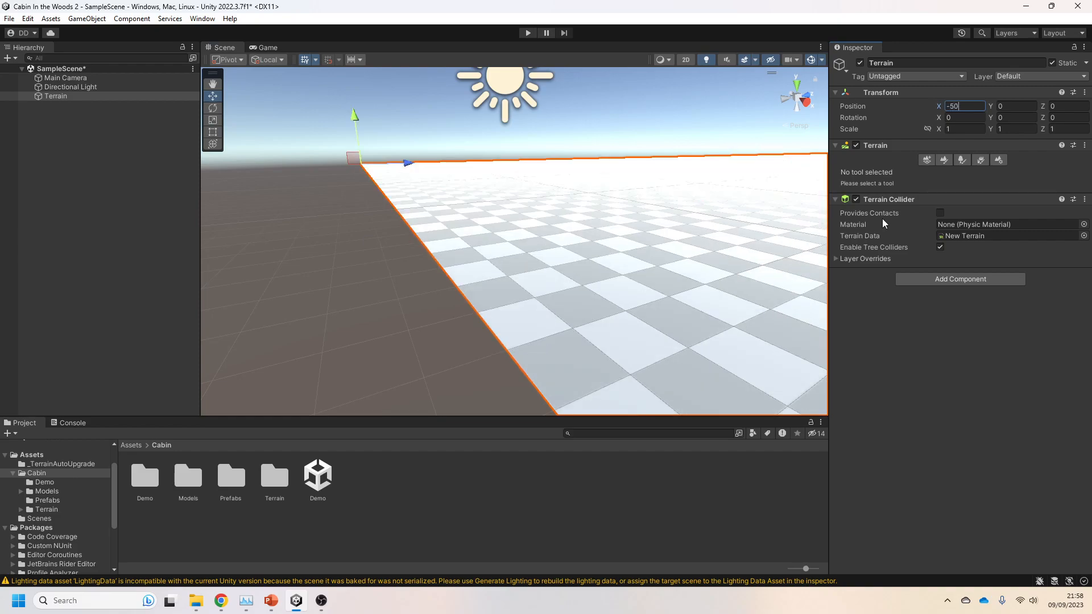
left_click(1063, 108)
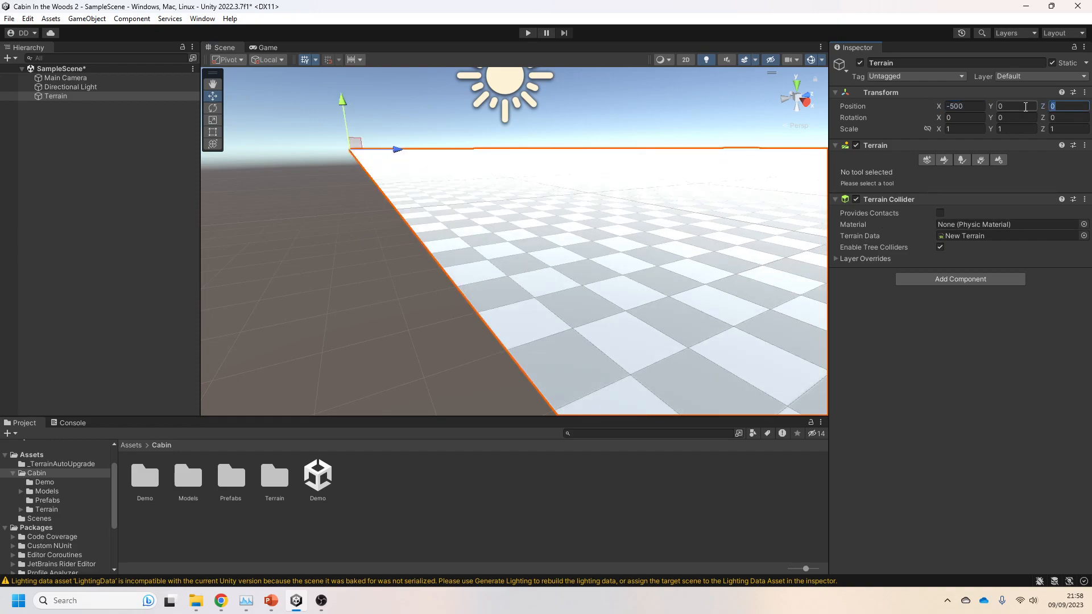
type("-500")
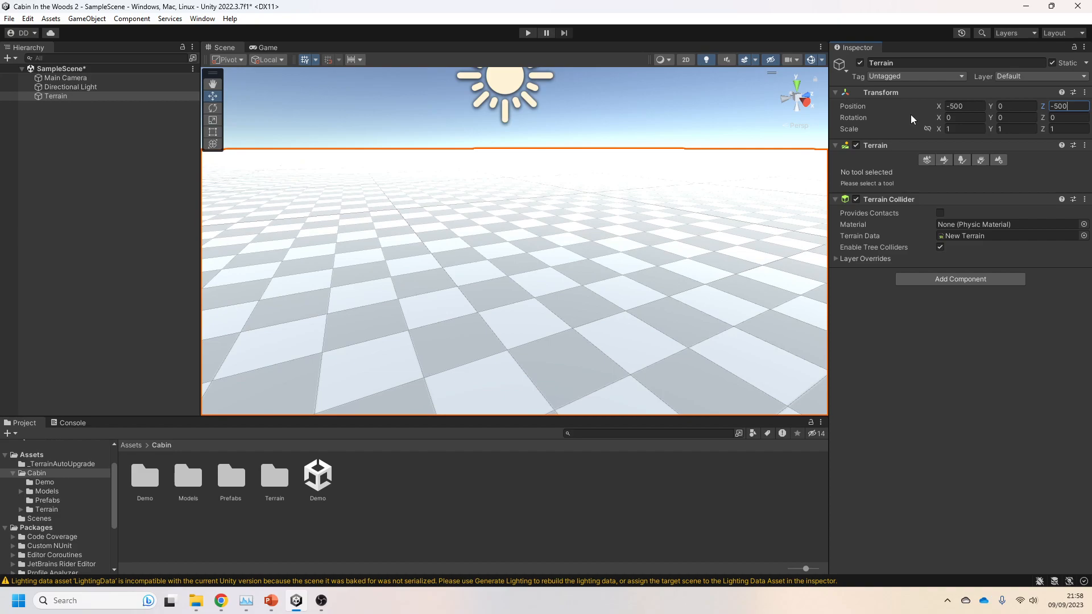
- Activate terrain painting in Raise or Lower Terrain mode
left_click_drag(525, 247, 579, 267, "alt")
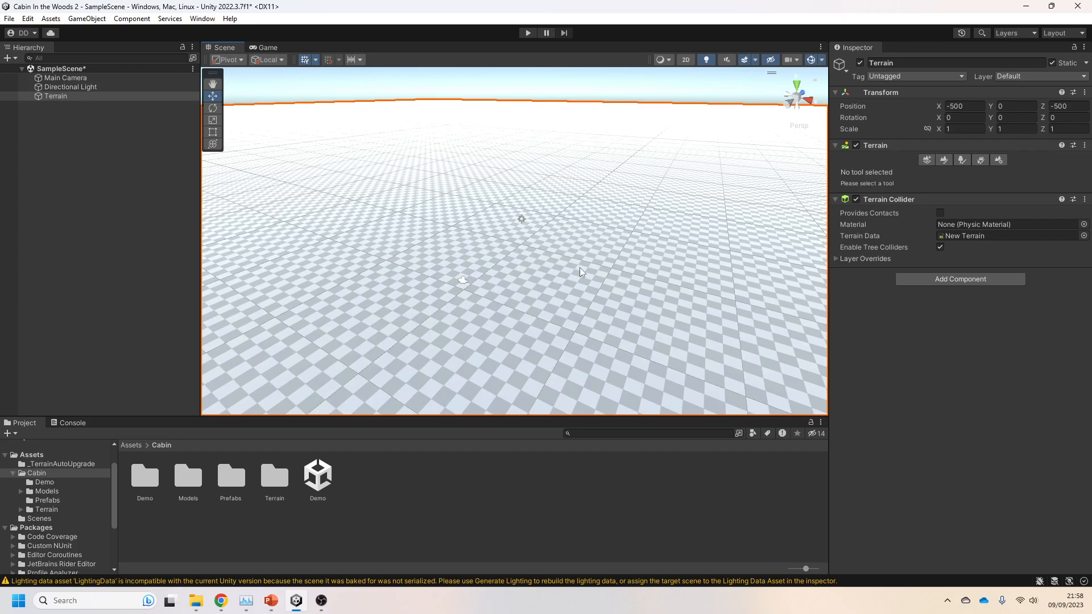
left_click_drag(579, 267, 651, 237, "alt")
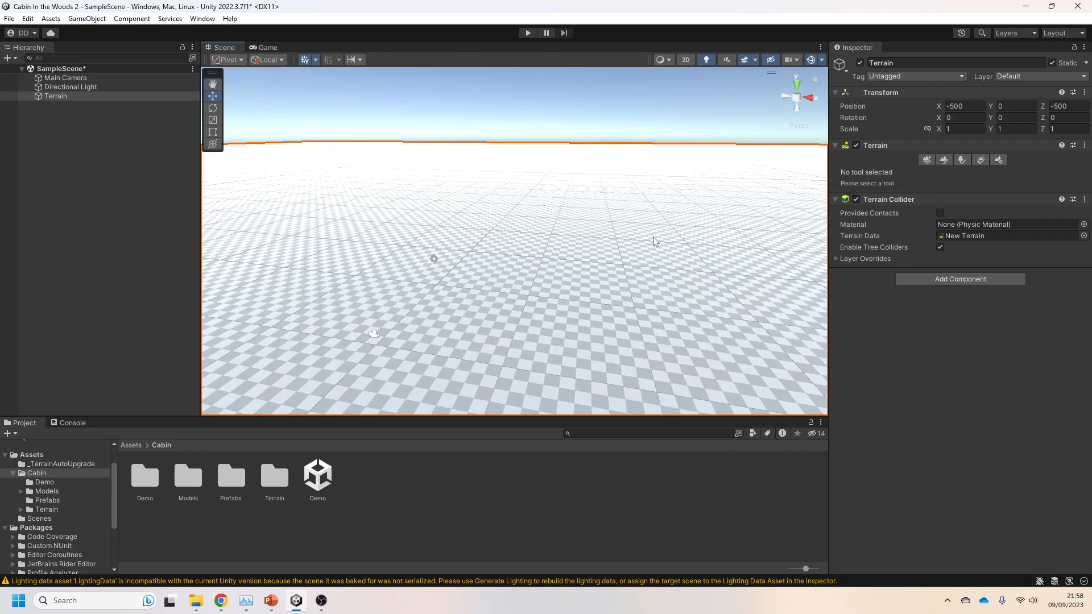
left_click_drag(653, 237, 466, 221, "alt")
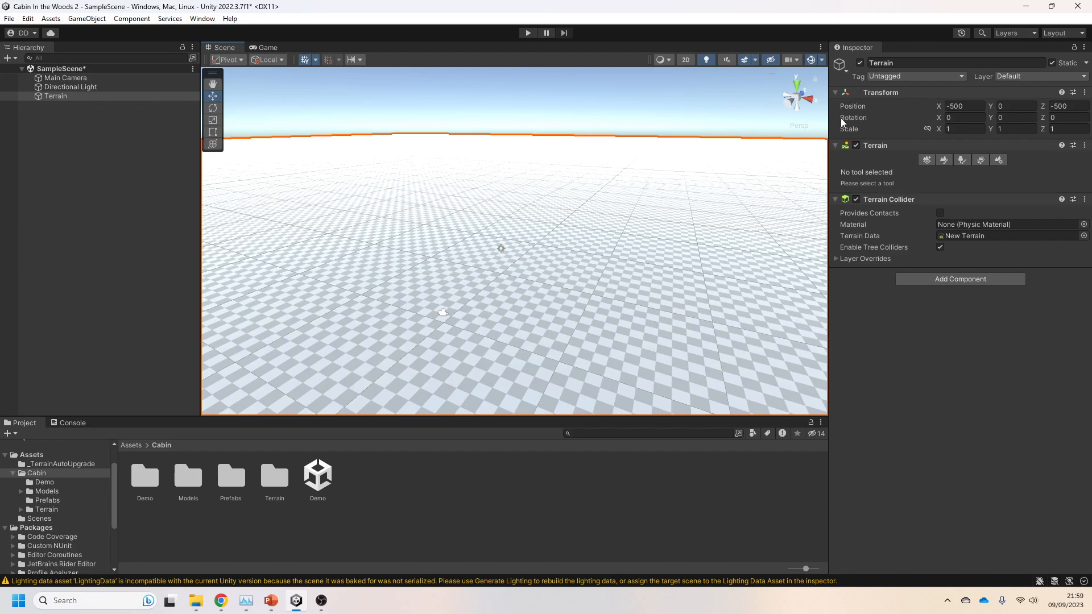
left_click(946, 160)
left_click(865, 172)
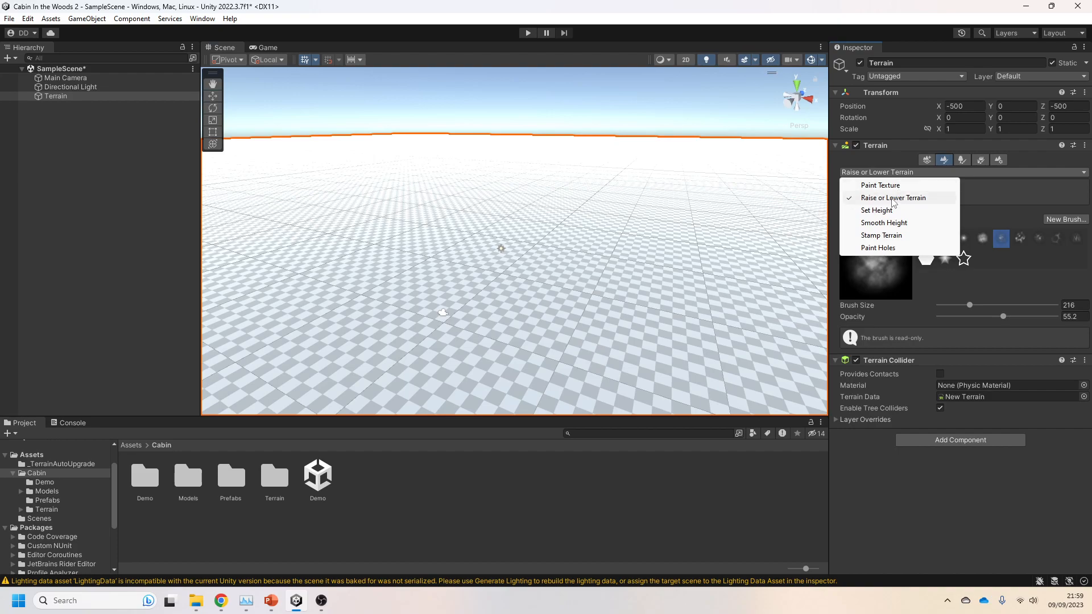
left_click(894, 199)
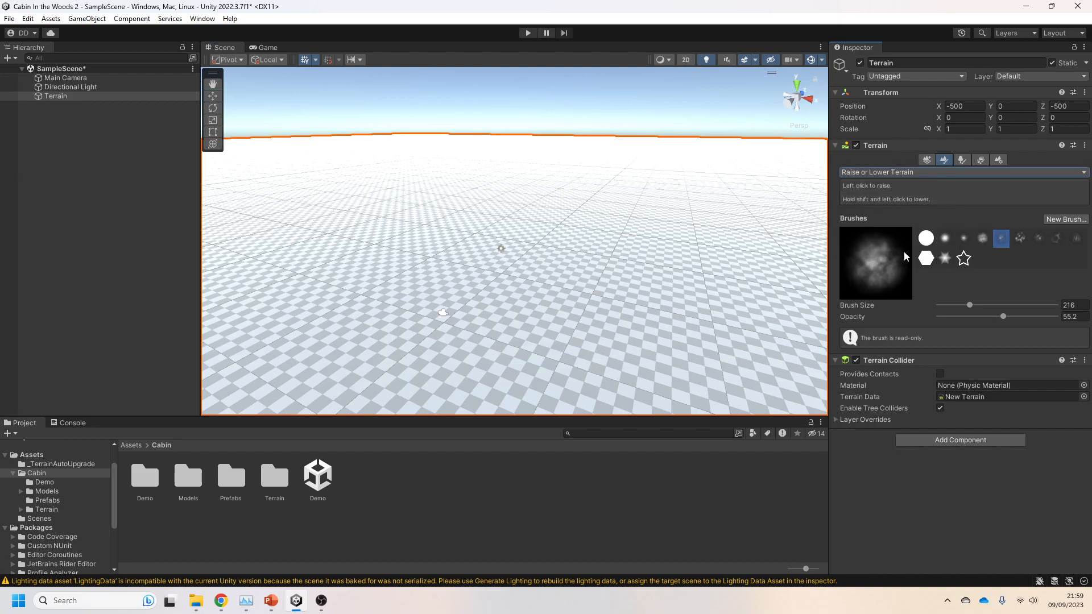
- Try several terrain brush shapes and settle on the fourth one, the soft cloudy round brush
left_click(979, 238)
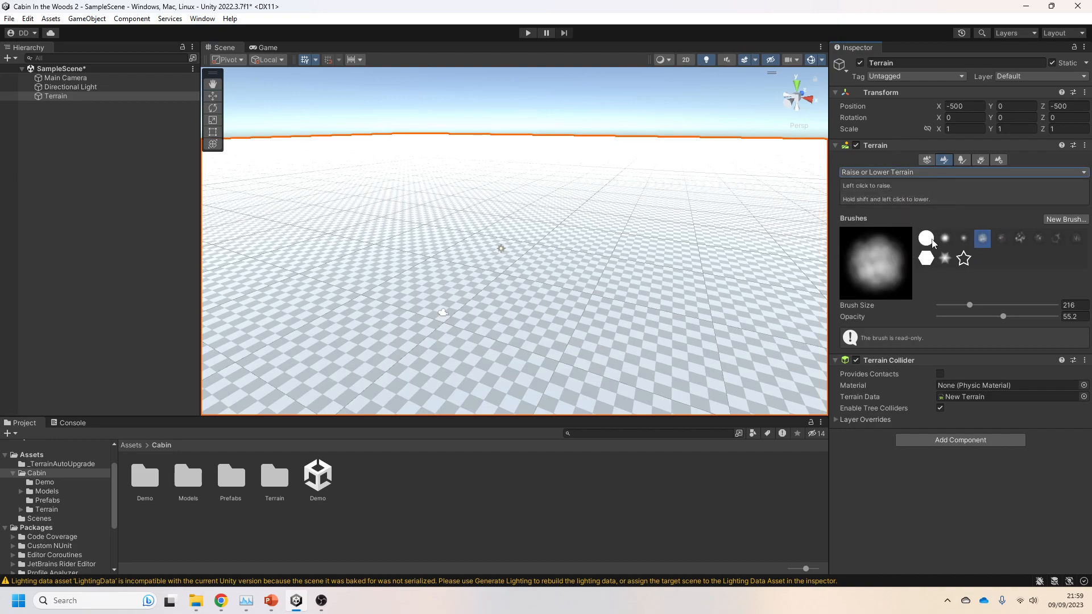
left_click(927, 239)
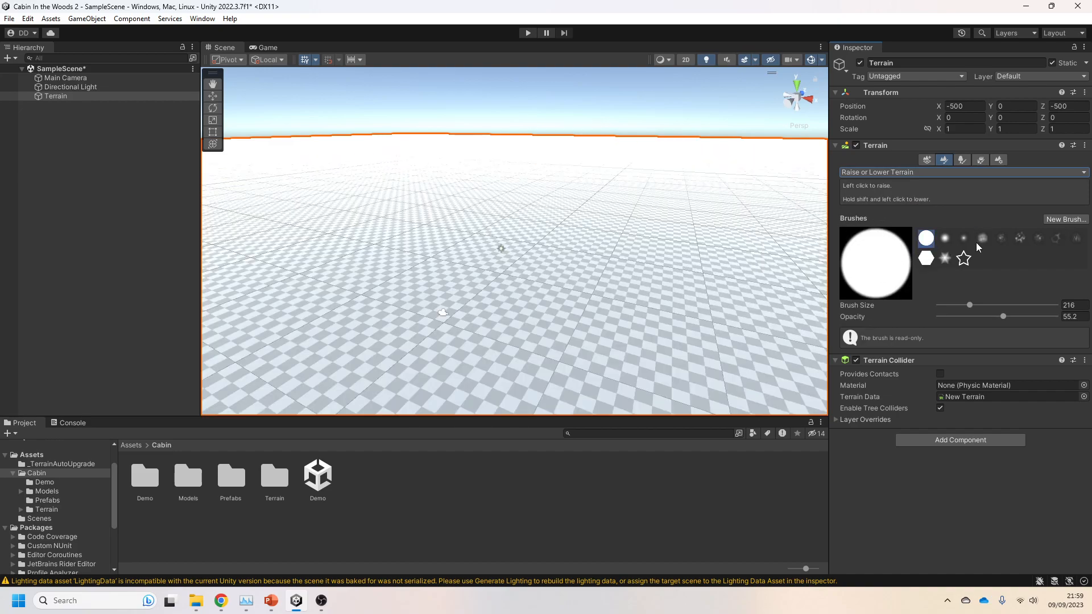
left_click(1002, 239)
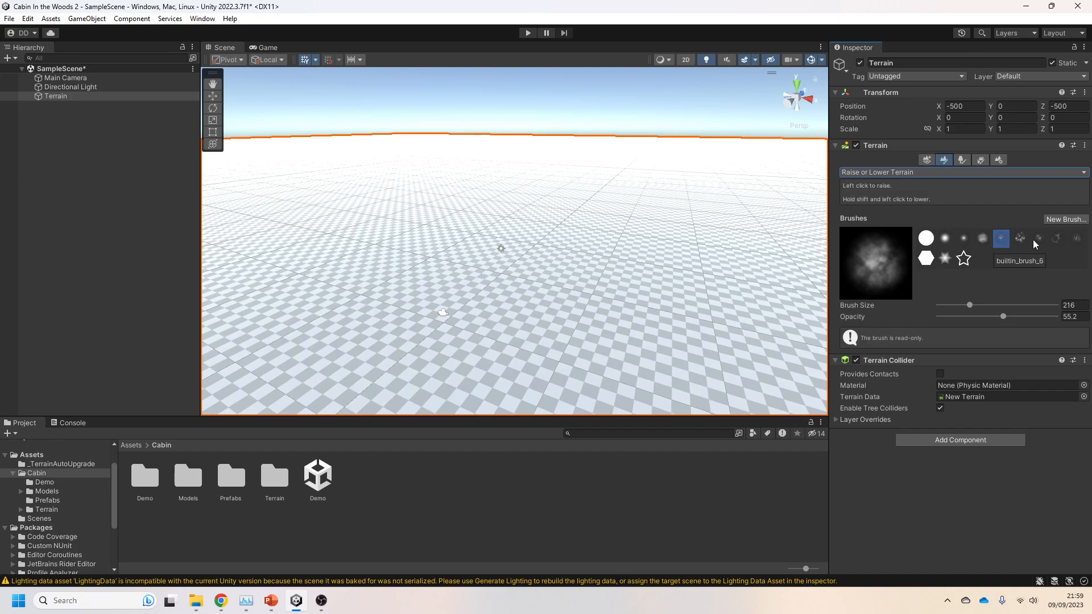
left_click(1032, 240)
left_click(984, 240)
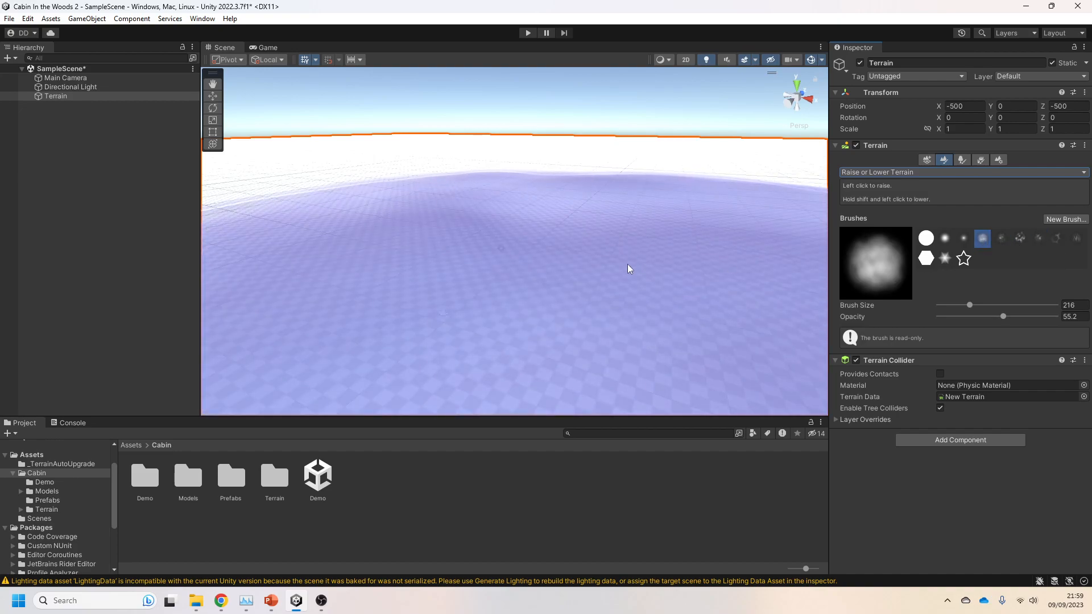
- Reduce the terrain brush size to 67 and its opacity to 31.9
scroll(503, 250, "down", 3)
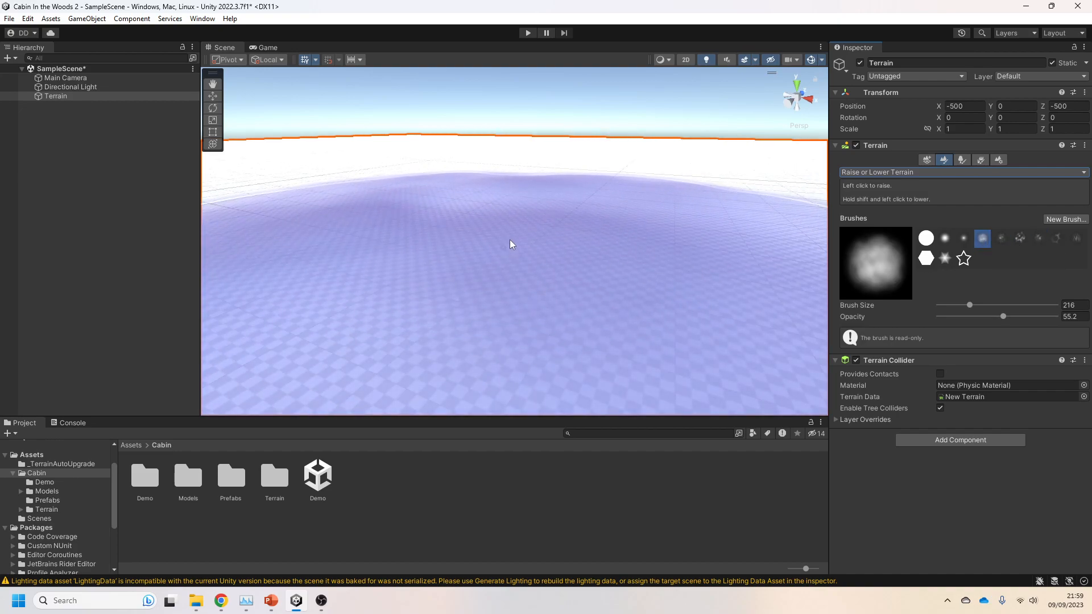
scroll(510, 242, "down", 5)
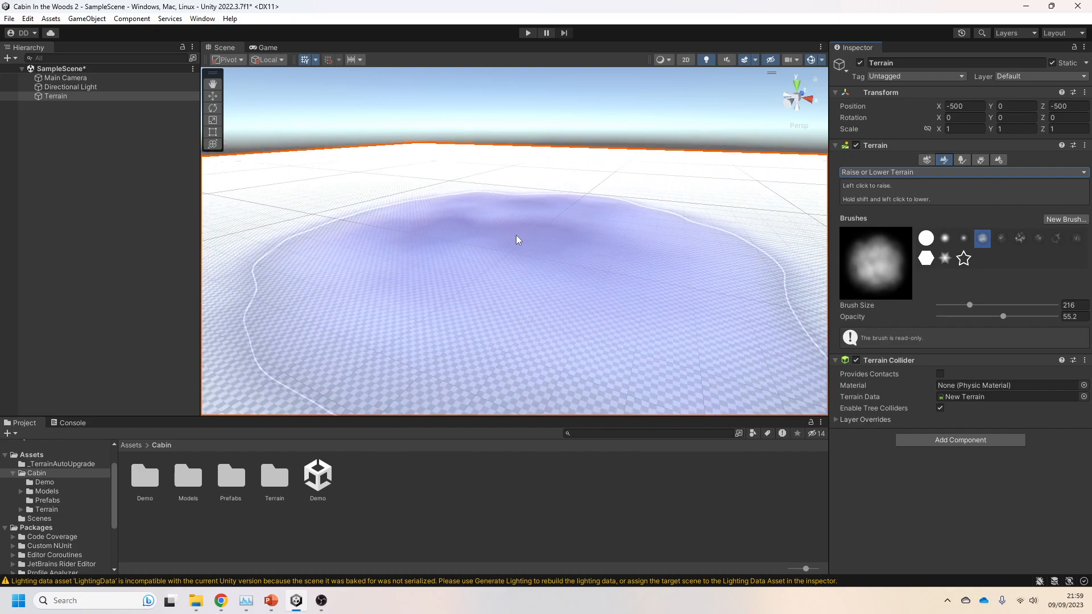
scroll(517, 234, "down", 10)
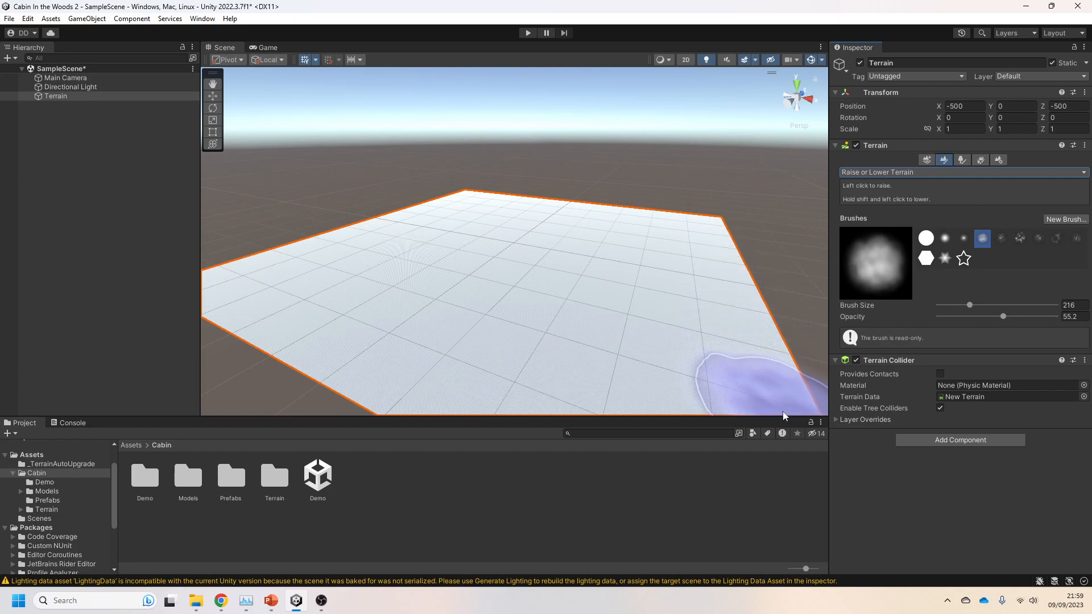
mouse_move(524, 293)
left_mouse_down("alt")
mouse_move(524, 315)
mouse_move(521, 297)
mouse_move(504, 293)
left_mouse_up("alt")
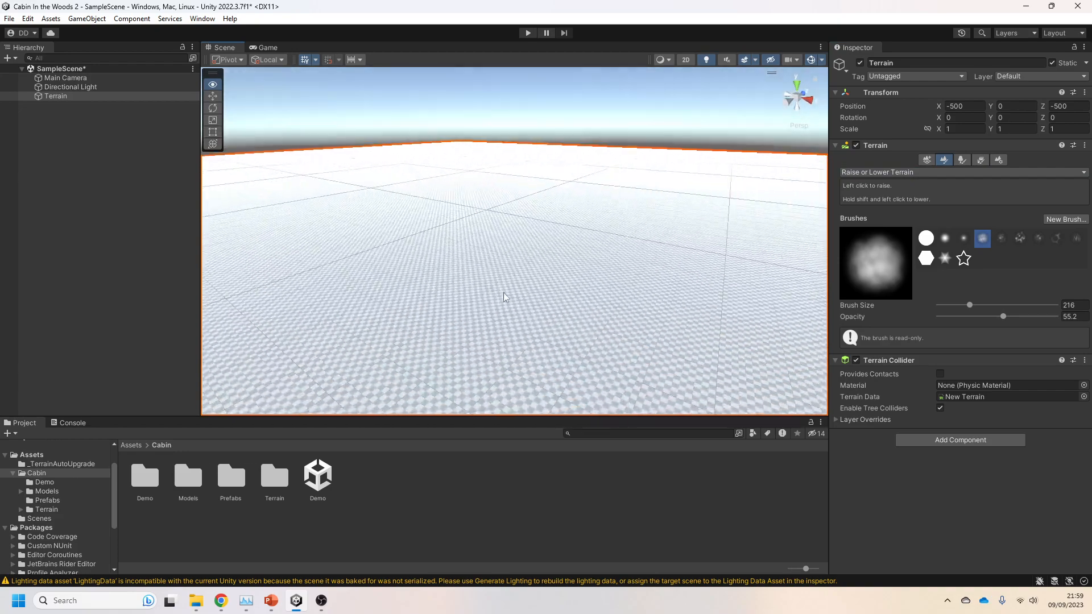
right_click_drag(503, 292, 504, 293)
key("w")
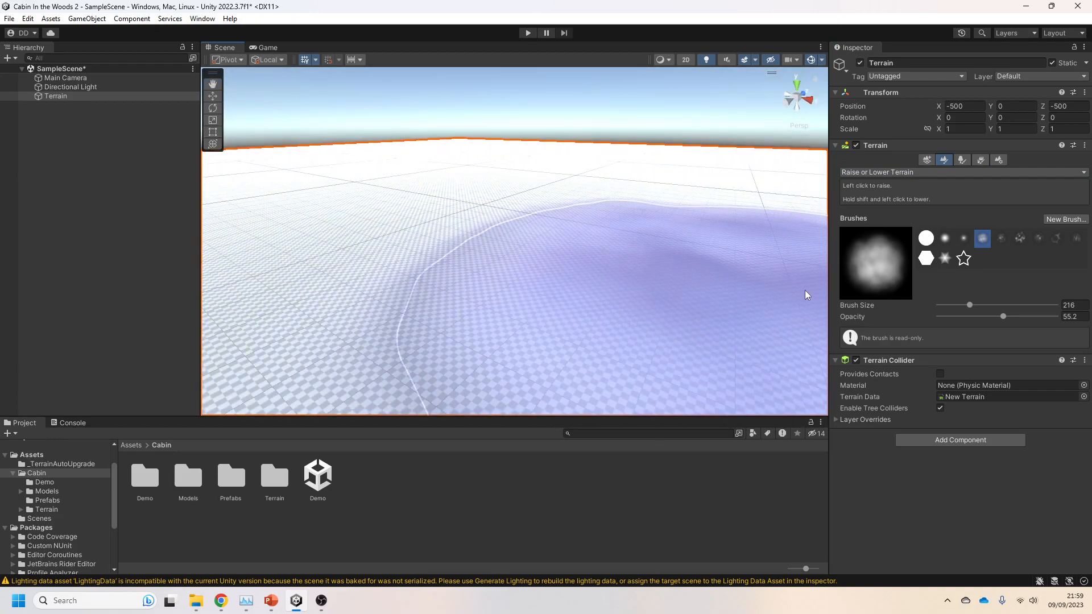
left_click_drag(970, 307, 952, 307)
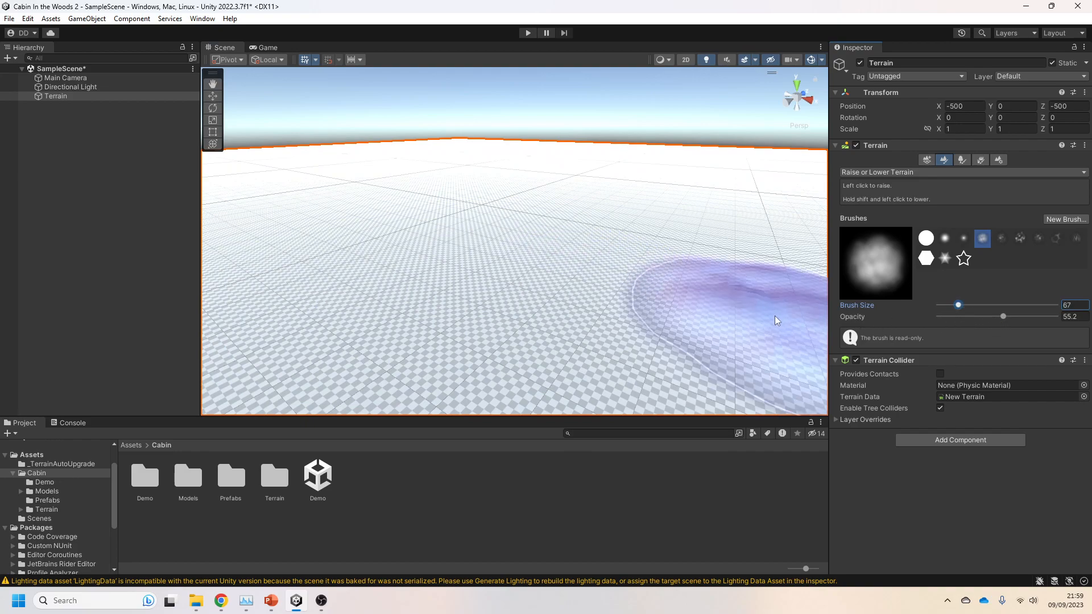
left_click(977, 317)
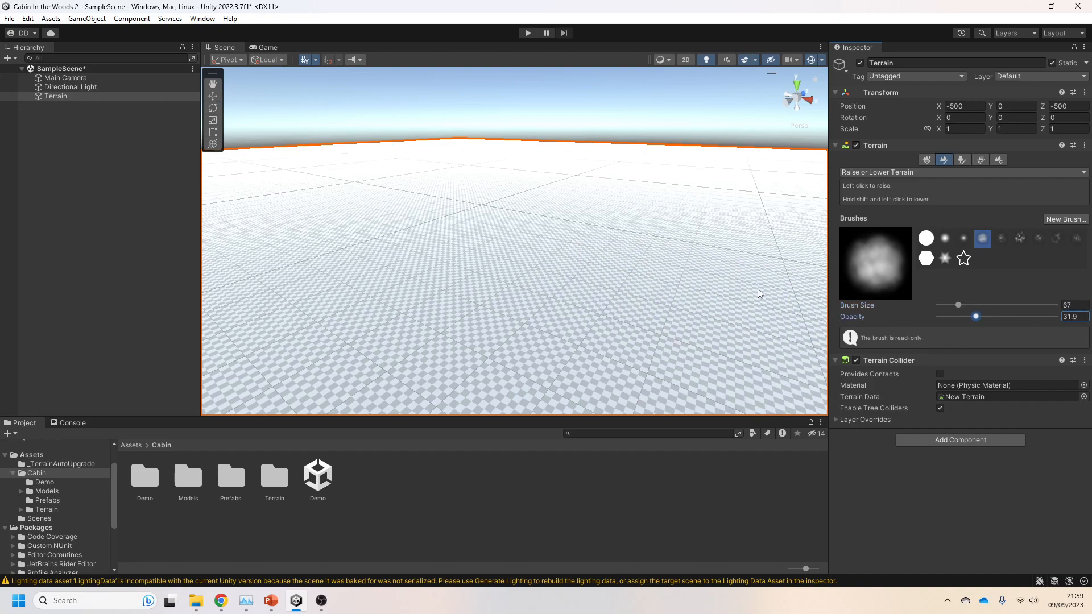
- Raise two hills joined by a low ridge on the flat terrain
left_click_drag(336, 183, 439, 167)
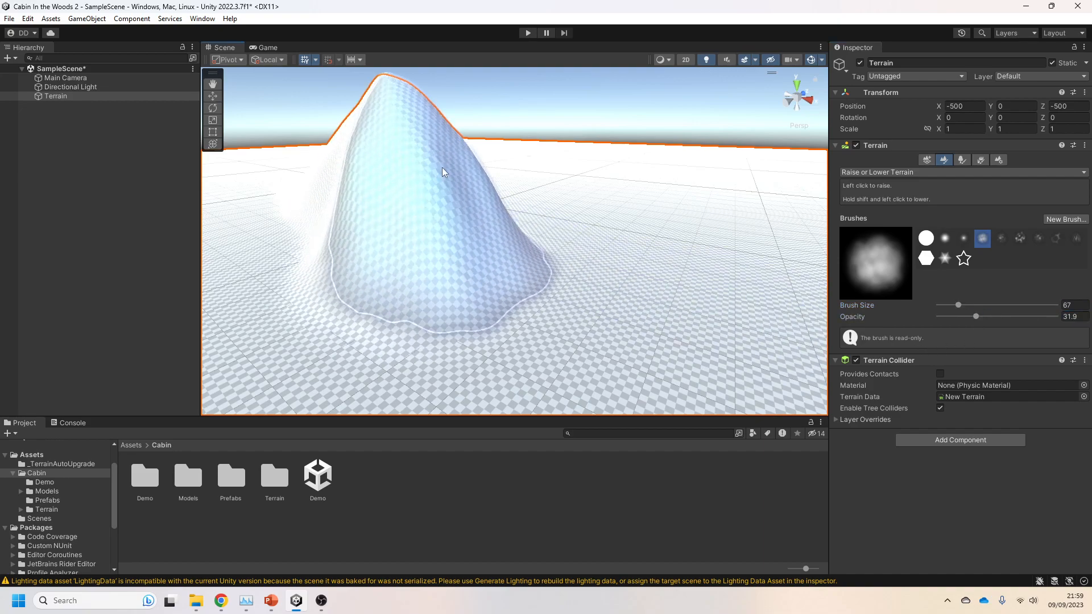
scroll(540, 204, "down", 5)
left_click_drag(397, 226, 341, 267)
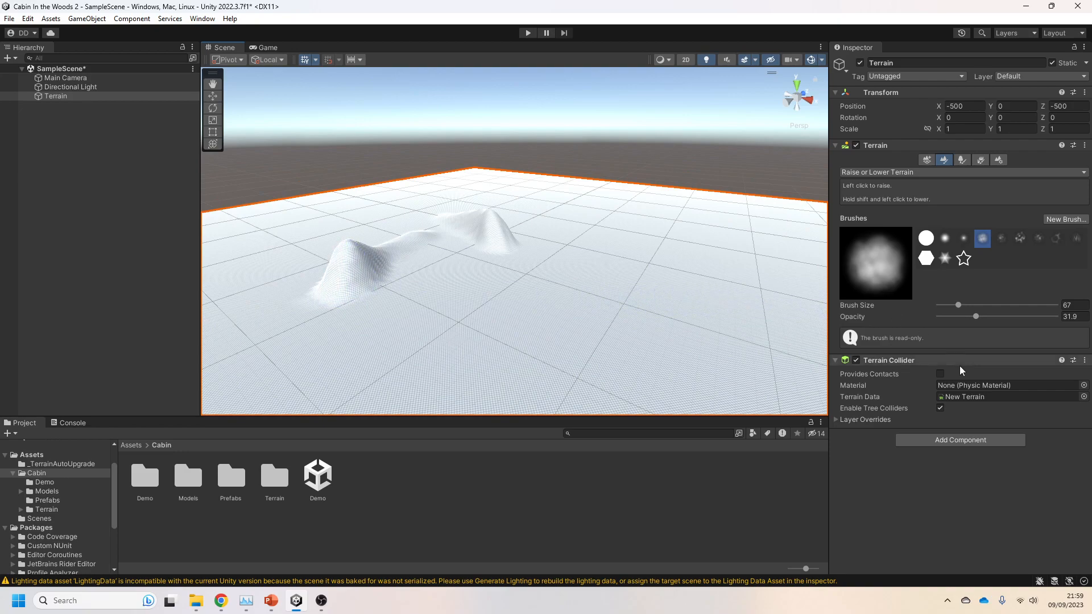
- Set the terrain brush size to 251 and raise broad hills across the terrain around the existing ones
left_click(972, 306)
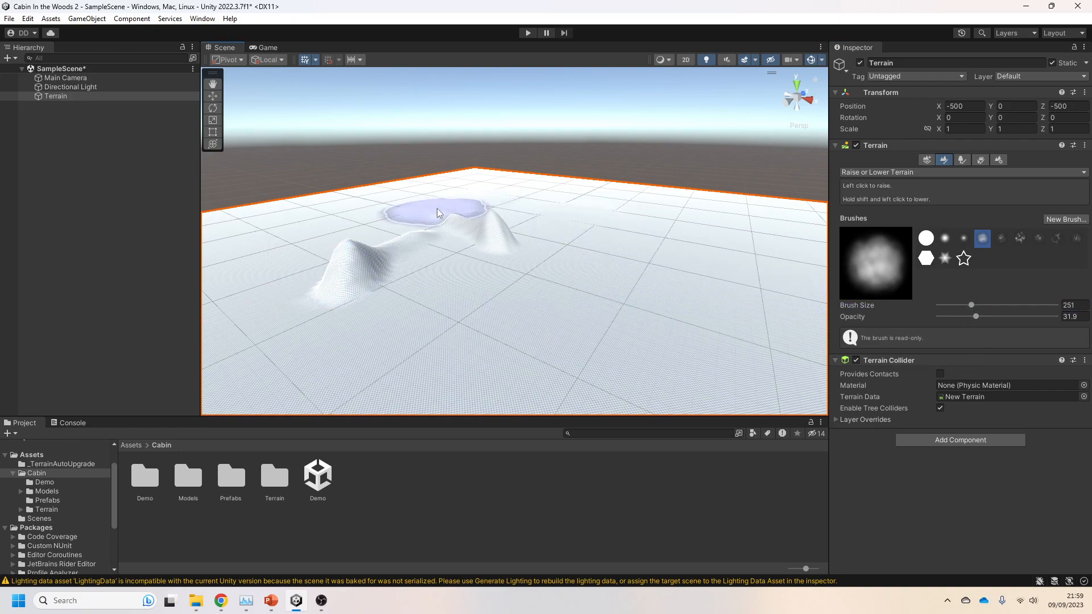
mouse_move(663, 221)
left_mouse_down()
mouse_move(422, 225)
mouse_move(239, 268)
left_mouse_up()
mouse_move(507, 272)
right_mouse_down()
mouse_move(517, 293)
mouse_move(578, 285)
mouse_move(615, 216)
right_mouse_up()
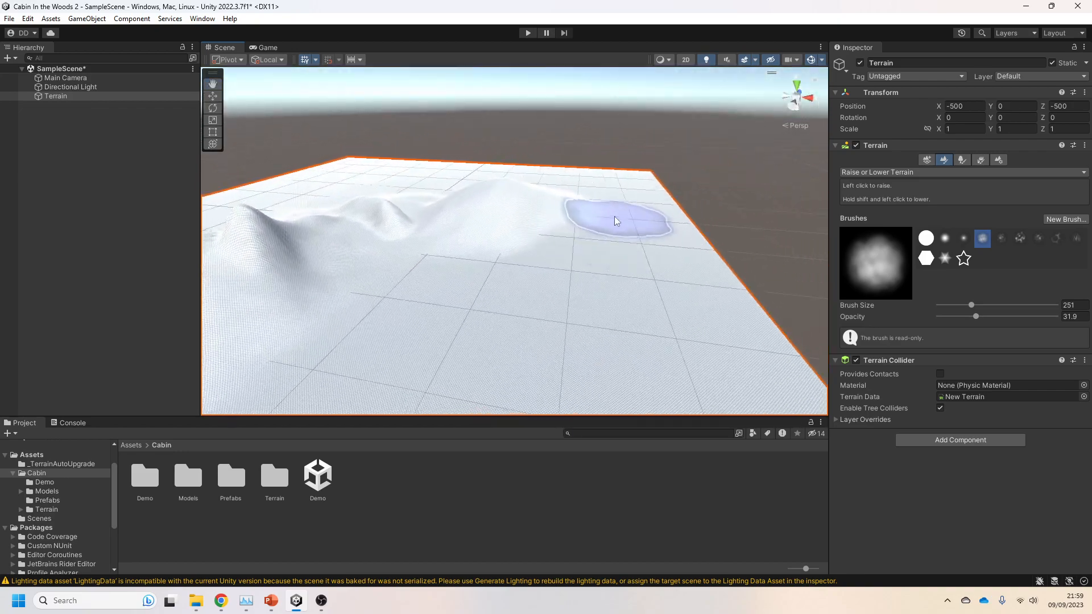
mouse_move(544, 366)
right_mouse_down()
mouse_move(447, 334)
mouse_move(421, 302)
right_mouse_up()
mouse_move(475, 261)
left_mouse_down()
mouse_move(426, 265)
mouse_move(560, 263)
left_mouse_up()
right_click_drag(511, 250, 522, 276)
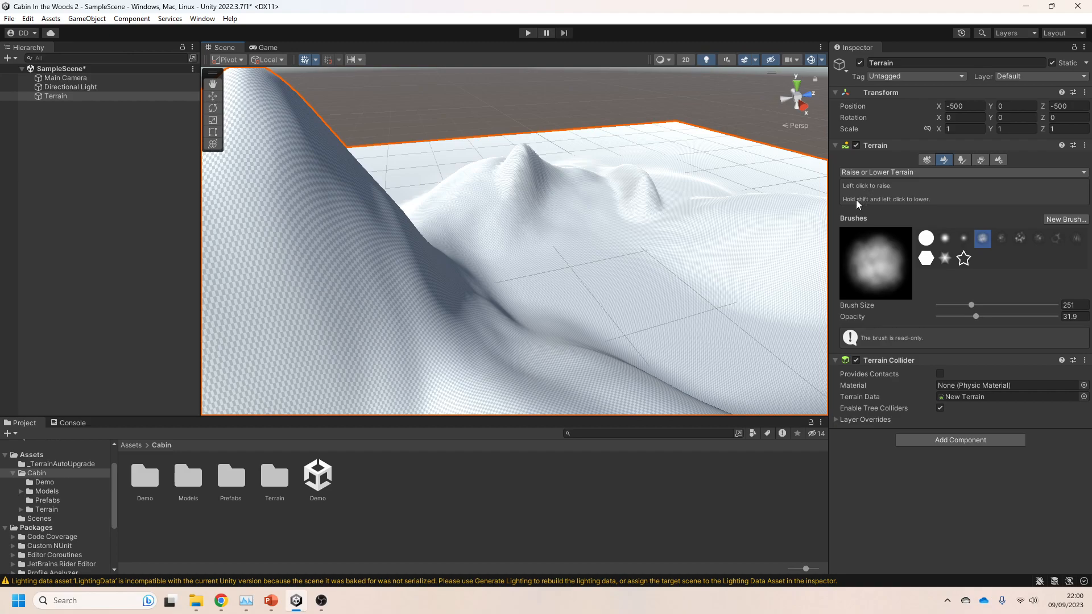
- Raise more high ground around the central open area and lower the terrain in the middle of it
right_click_drag(717, 253, 507, 245)
mouse_move(508, 241)
left_mouse_down()
mouse_move(469, 211)
mouse_move(447, 203)
mouse_move(450, 218)
mouse_move(439, 214)
mouse_move(468, 230)
mouse_move(473, 257)
mouse_move(598, 228)
mouse_move(551, 182)
mouse_move(527, 202)
mouse_move(641, 251)
mouse_move(680, 251)
mouse_move(633, 273)
mouse_move(687, 276)
left_mouse_up()
left_click(447, 203)
right_click_drag(687, 276, 677, 277)
mouse_move(496, 295)
left_mouse_down("shift")
mouse_move(456, 302)
mouse_move(551, 306)
mouse_move(494, 290)
mouse_move(473, 309)
mouse_move(492, 309)
mouse_move(456, 310)
mouse_move(486, 302)
mouse_move(573, 213)
mouse_move(483, 303)
left_mouse_up("shift")
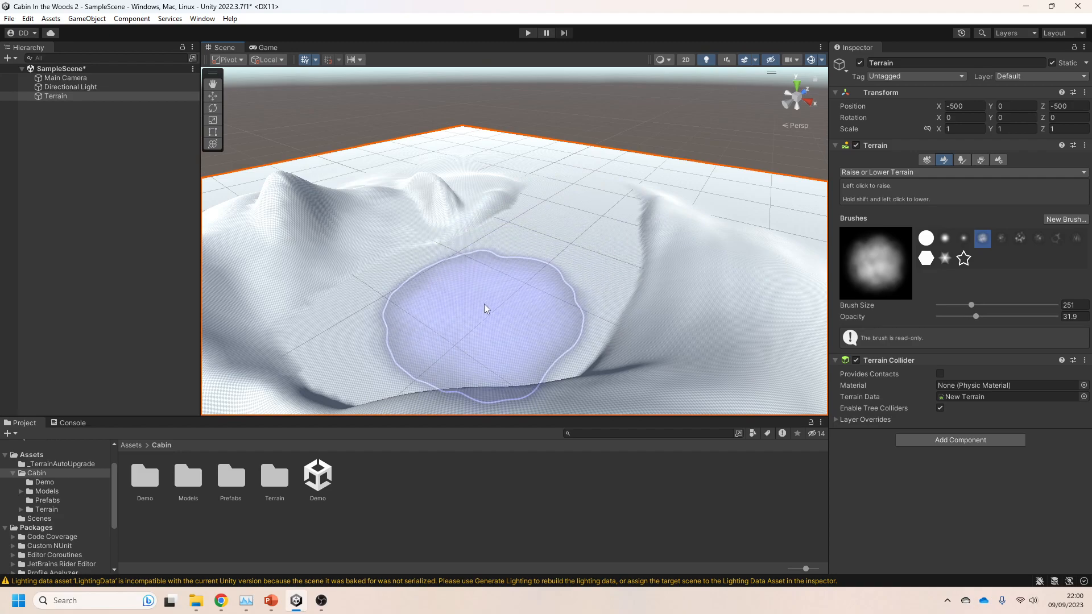
right_click_drag(569, 292, 525, 290)
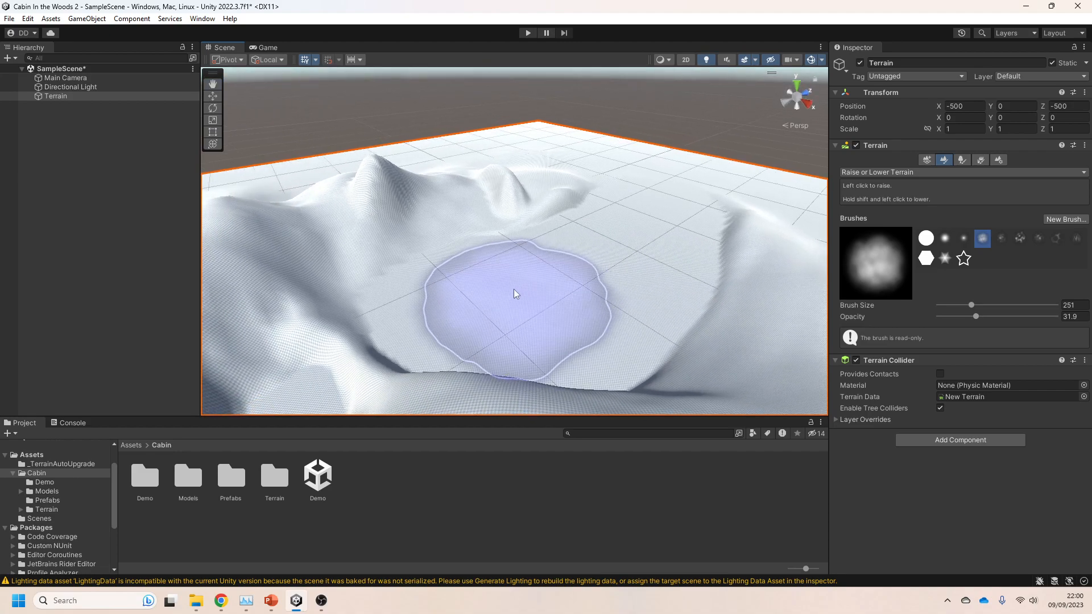
- Flatten the whole terrain tile to a world height of 10 using Set Height
left_click(980, 172)
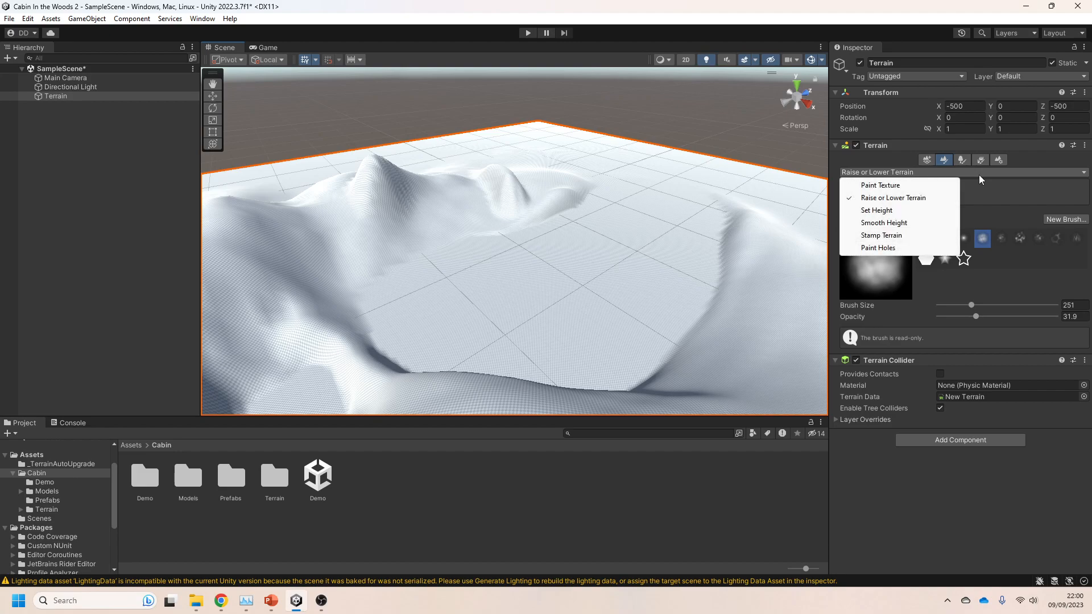
left_click(902, 211)
left_click(970, 227)
type("10")
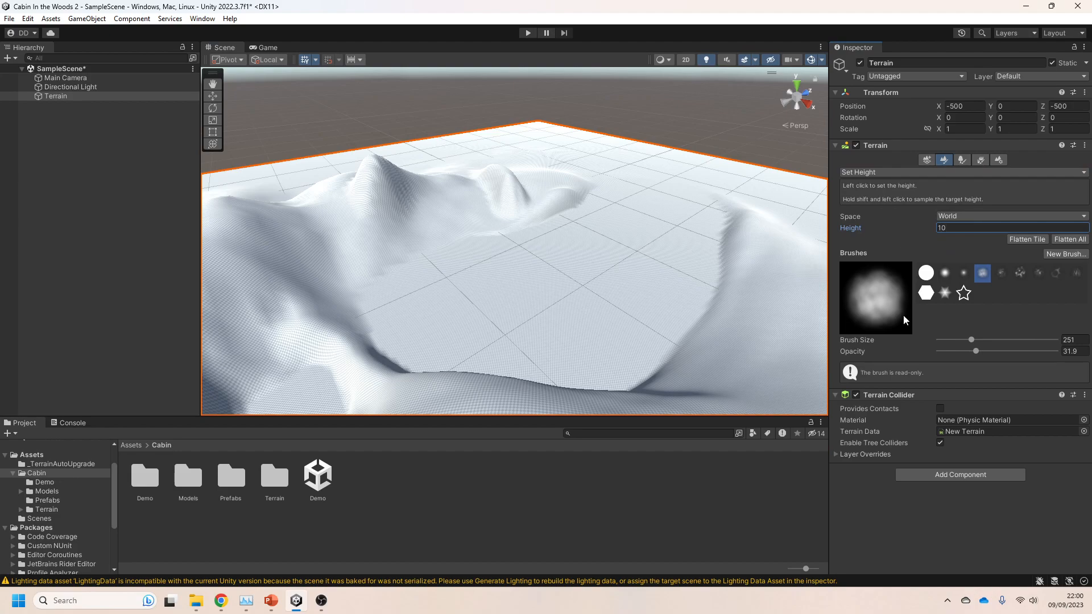
left_click(1035, 241)
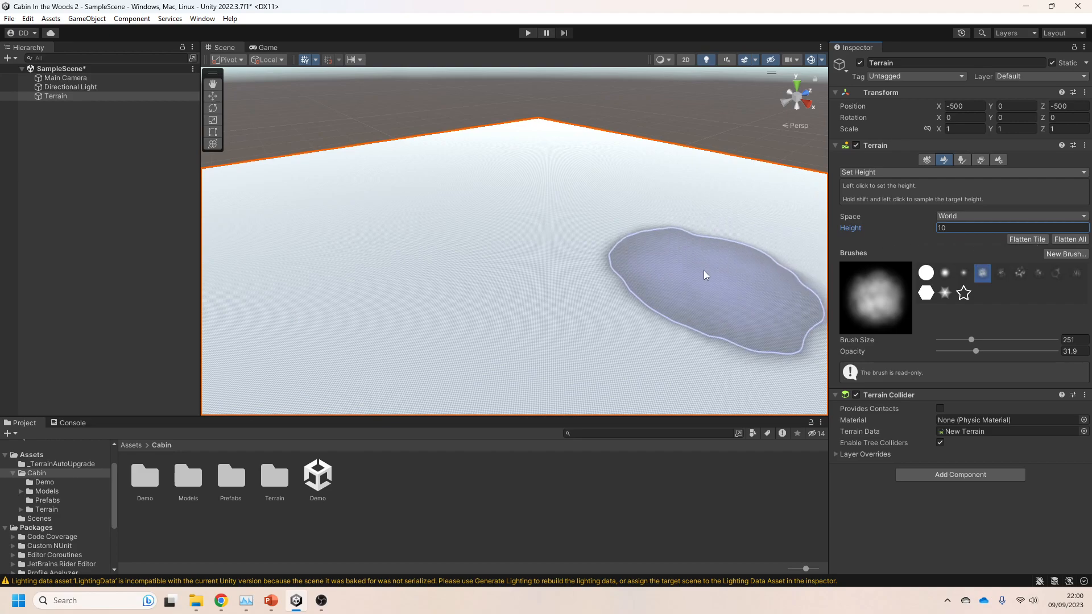
- Switch back to Raise or Lower Terrain and raise a first series of broad hills on the flattened terrain
left_click(882, 173)
left_click(893, 198)
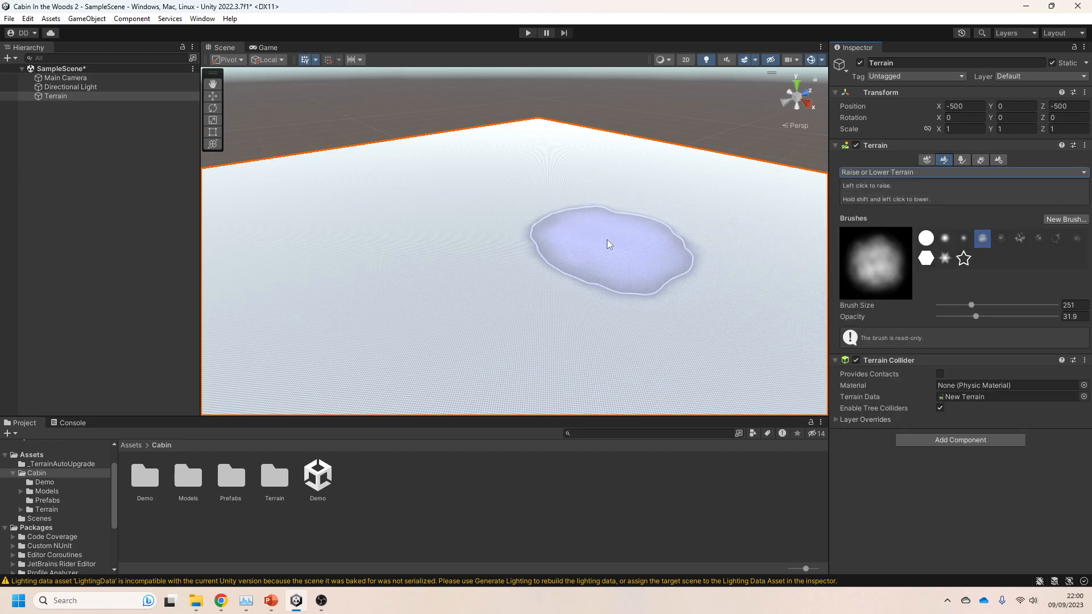
mouse_move(544, 227)
left_mouse_down()
mouse_move(514, 256)
mouse_move(541, 256)
mouse_move(500, 302)
mouse_move(590, 234)
mouse_move(340, 339)
mouse_move(455, 295)
mouse_move(401, 323)
mouse_move(497, 236)
mouse_move(358, 182)
mouse_move(337, 195)
mouse_move(598, 151)
mouse_move(797, 308)
mouse_move(722, 360)
left_mouse_up()
scroll(722, 359, "down", 5)
mouse_move(455, 370)
left_mouse_down()
mouse_move(443, 375)
mouse_move(704, 292)
mouse_move(704, 235)
mouse_move(521, 156)
mouse_move(364, 217)
mouse_move(432, 356)
mouse_move(577, 328)
mouse_move(589, 319)
mouse_move(575, 268)
left_mouse_up()
right_click_drag(575, 268, 541, 279)
- Raise further hills to enclose the central clearing and lower the ground at the foot of the rounded hill
key("w")
mouse_move(427, 322)
left_mouse_down()
mouse_move(381, 283)
mouse_move(410, 307)
left_mouse_up()
key("s")
mouse_move(557, 259)
right_mouse_down()
mouse_move(577, 243)
mouse_move(629, 268)
mouse_move(709, 273)
mouse_move(523, 274)
mouse_move(667, 237)
mouse_move(609, 207)
mouse_move(512, 196)
mouse_move(436, 203)
right_mouse_up()
key("w")
mouse_move(626, 211)
left_mouse_down()
mouse_move(633, 207)
mouse_move(617, 224)
mouse_move(651, 210)
mouse_move(622, 264)
left_mouse_up()
mouse_move(629, 257)
left_mouse_down("shift")
mouse_move(634, 202)
mouse_move(590, 227)
left_mouse_up("shift")
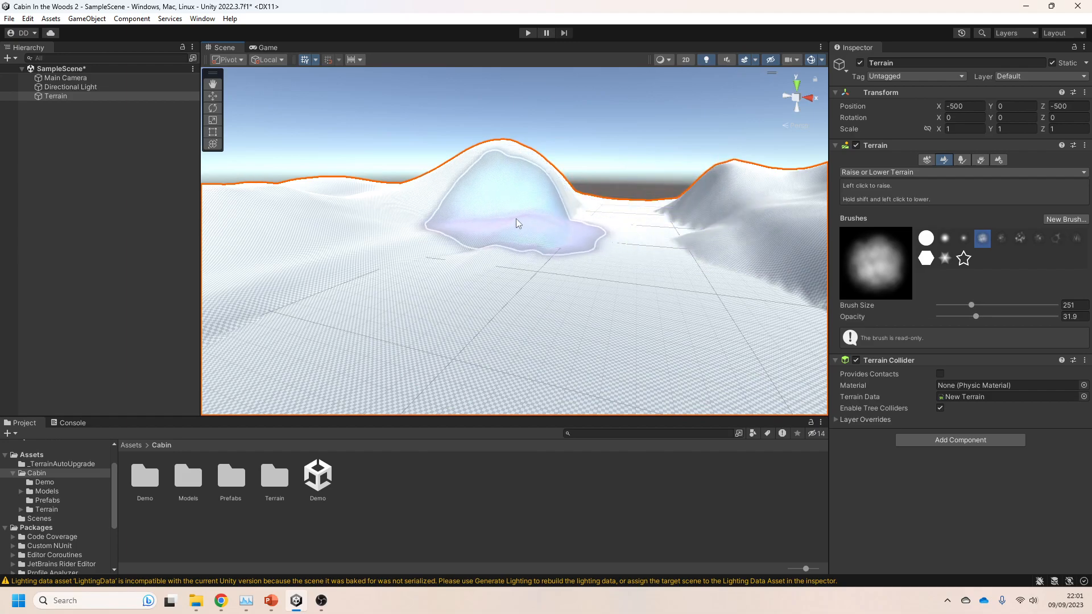
mouse_move(669, 202)
right_mouse_down()
mouse_move(494, 196)
mouse_move(233, 209)
right_mouse_up()
scroll(591, 289, "down", 5)
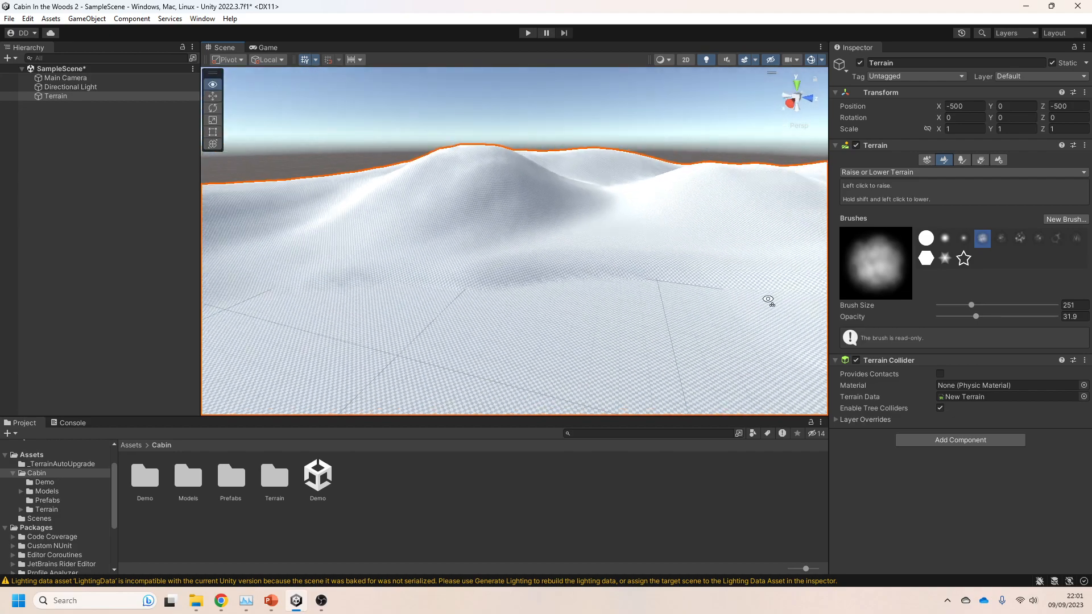
right_click_drag(753, 300, 795, 293)
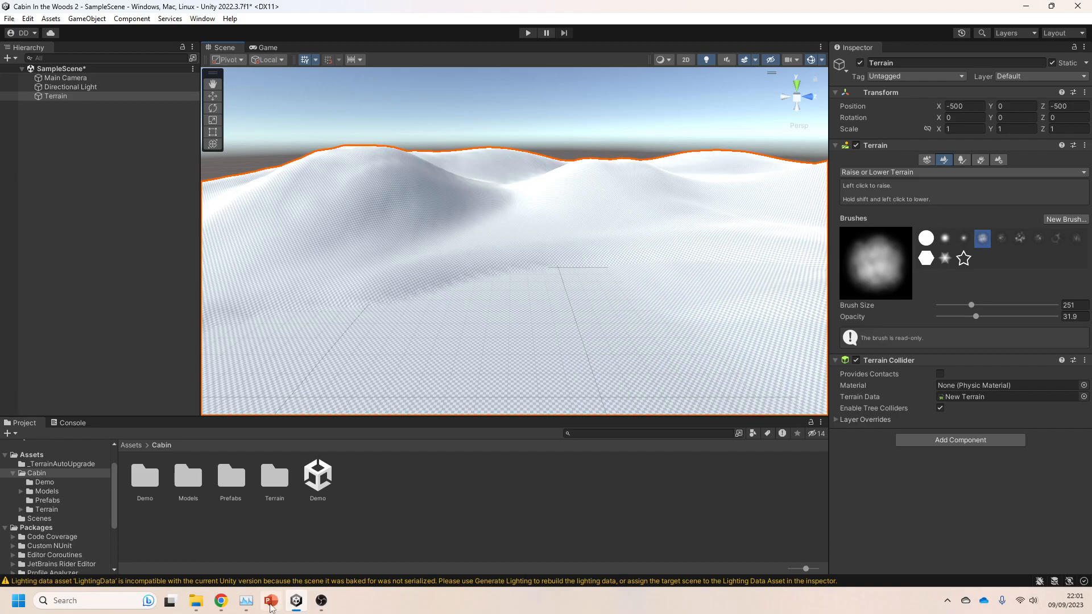
- Switch to PowerPoint, strike through the second objective about placing and sculpting the terrain, and return to Unity
left_click(270, 600)
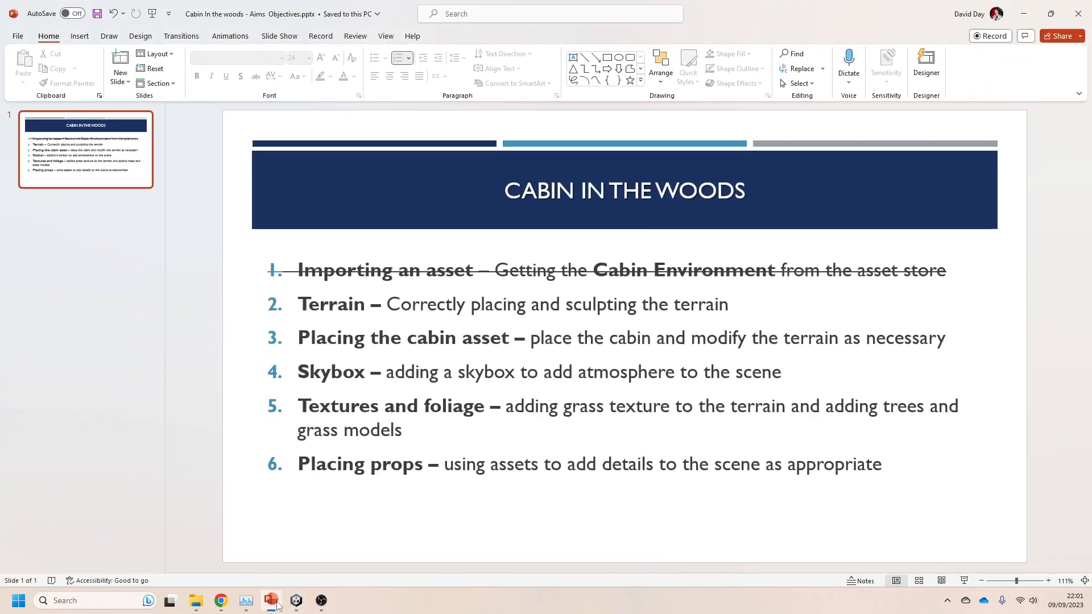
left_click(725, 310)
left_click_drag(725, 310, 280, 309)
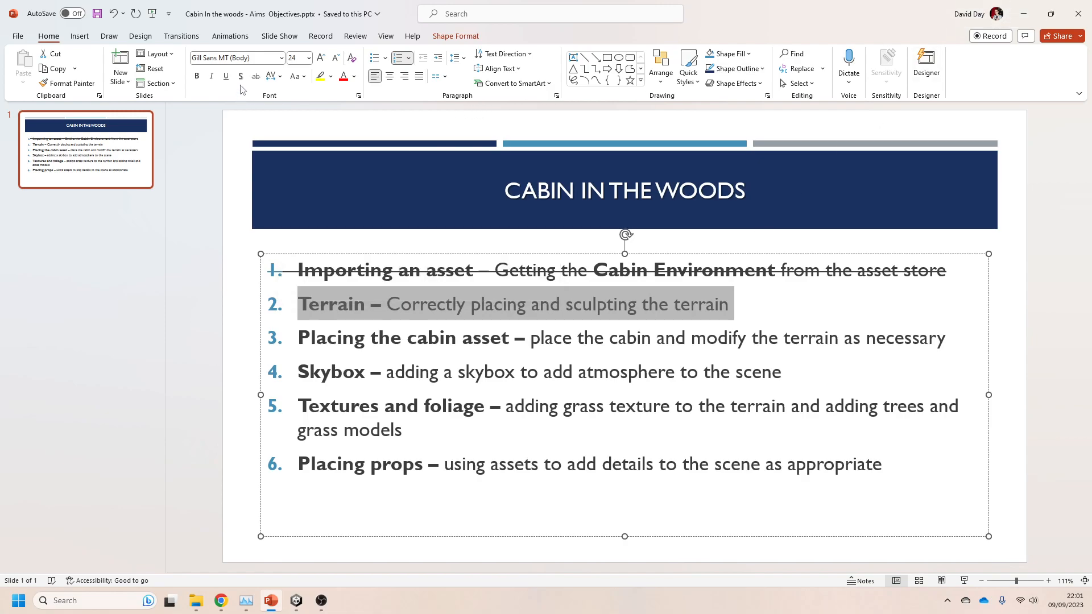
left_click(1023, 16)
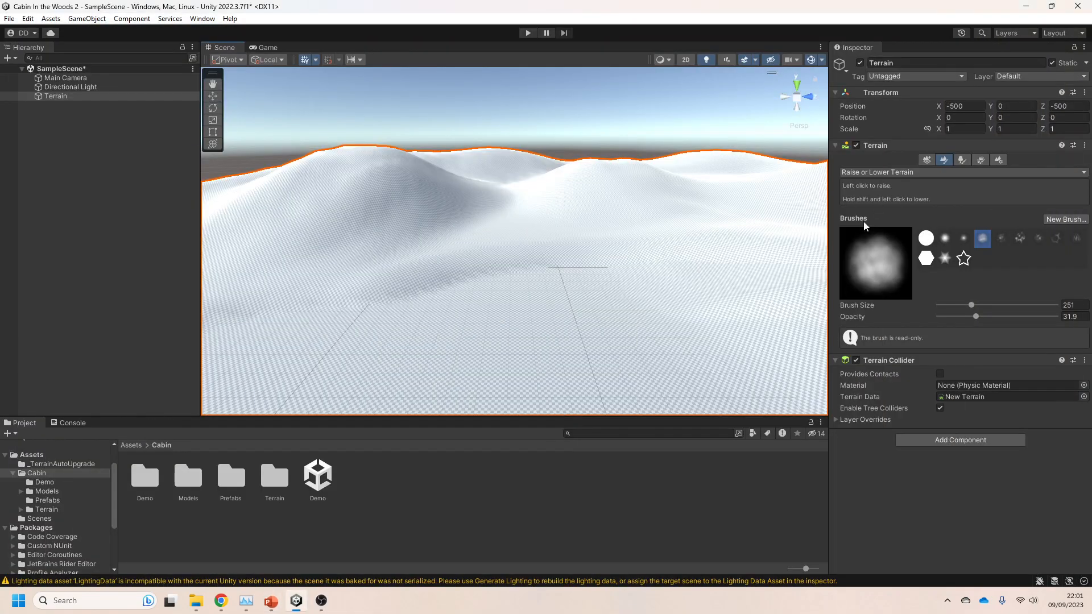
- Switch to Smooth Height with the second, soft round brush, setting its size to 34 and opacity to 43.1
left_click(914, 173)
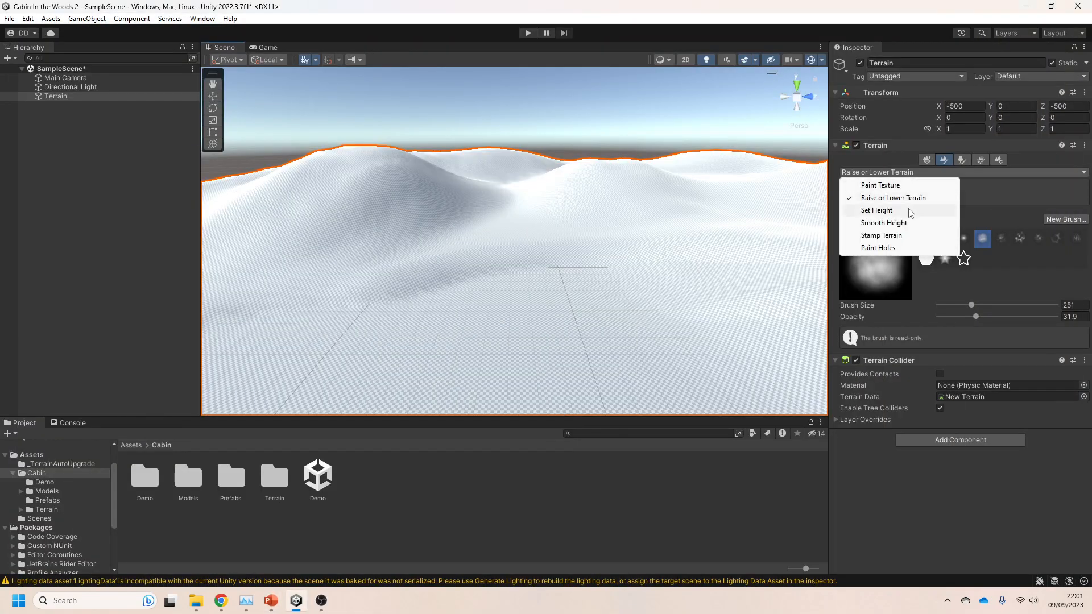
left_click(913, 228)
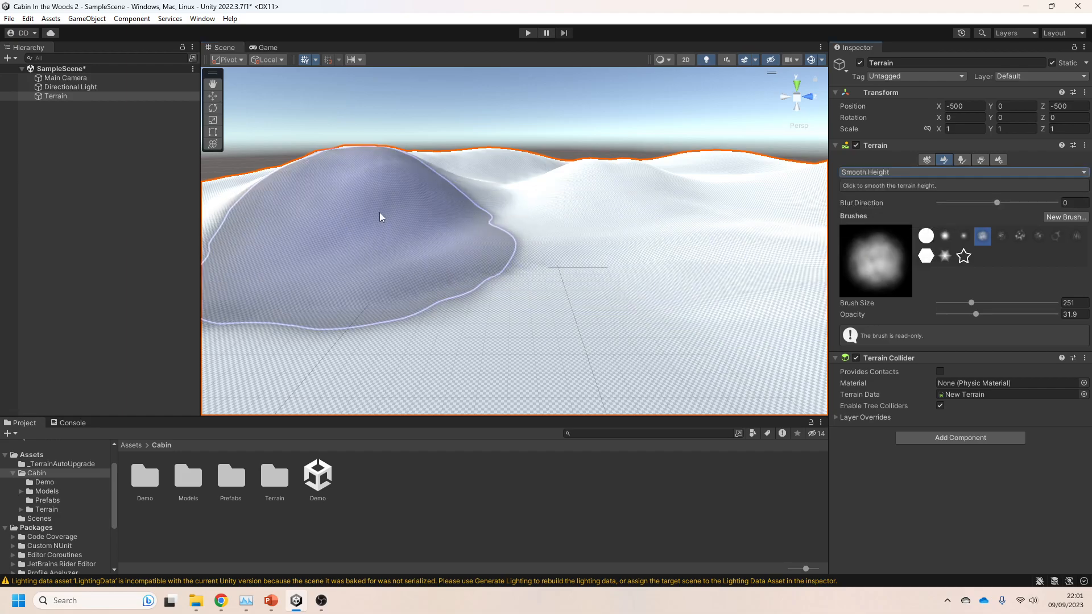
mouse_move(488, 183)
right_mouse_down()
mouse_move(571, 226)
mouse_move(319, 192)
mouse_move(200, 154)
mouse_move(124, 169)
right_mouse_up()
left_click(1004, 241)
right_click_drag(709, 267, 599, 340)
left_click_drag(976, 314, 988, 314)
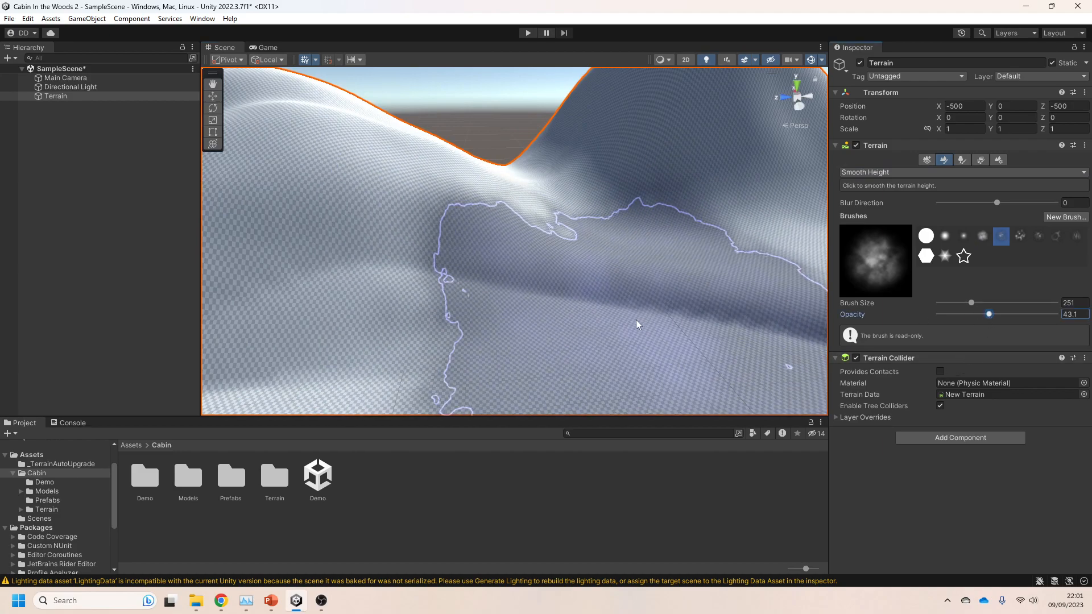
left_click(944, 237)
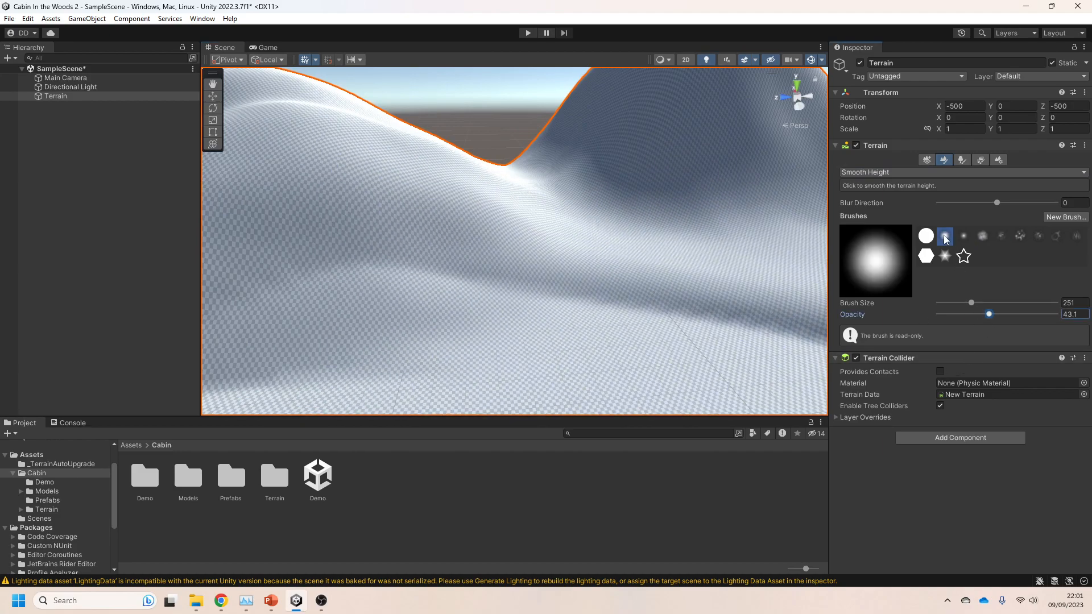
left_click_drag(972, 305, 953, 302)
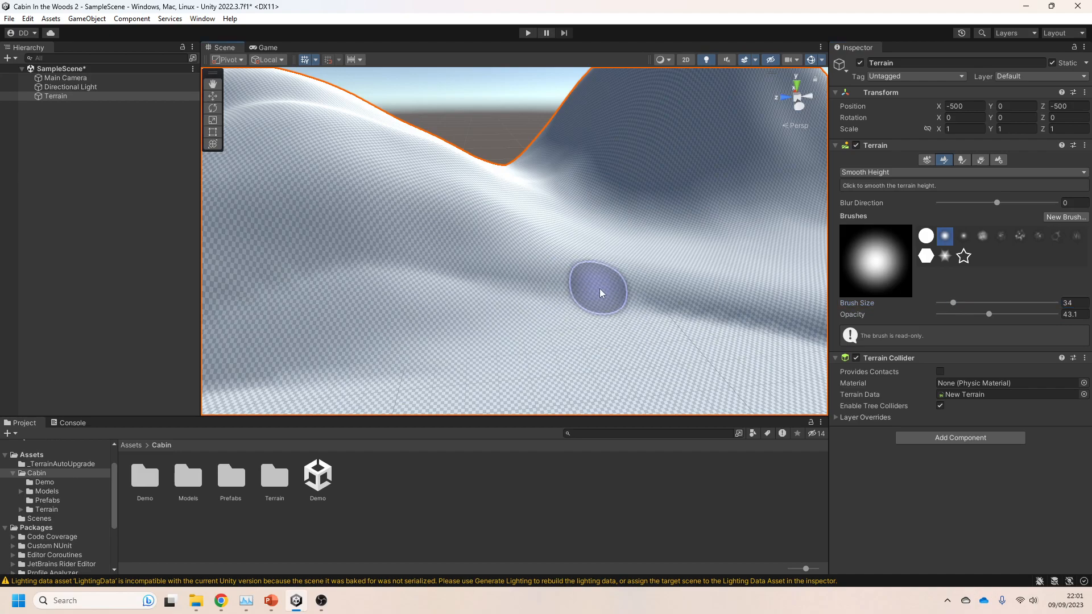
- Raise a tall, narrow peak at the foot of the hills using Raise or Lower Terrain
left_click(944, 172)
left_click(910, 197)
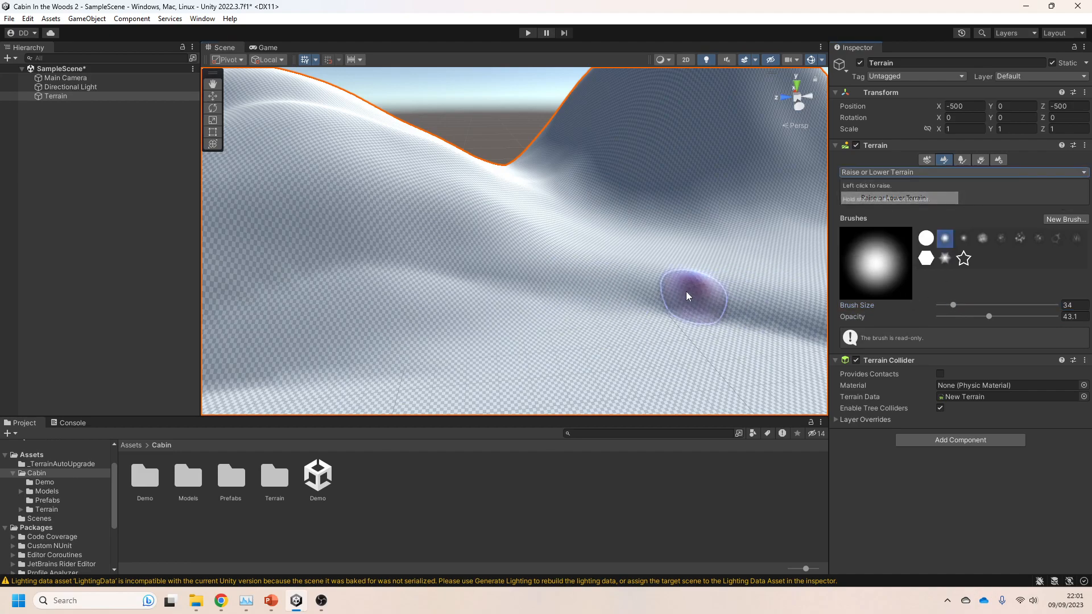
left_click_drag(702, 293, 625, 288)
mouse_move(625, 288)
right_mouse_down()
mouse_move(524, 305)
mouse_move(561, 312)
mouse_move(526, 283)
mouse_move(514, 287)
right_mouse_up()
key("s")
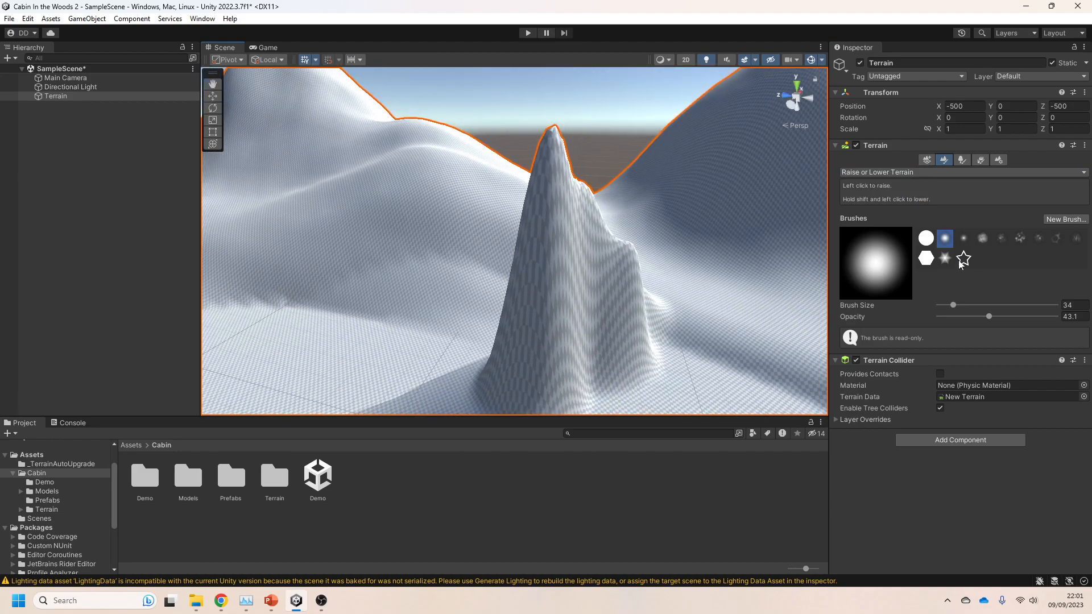
- Smooth the sharp peak into a lower, rounded mound using Smooth Height
left_click(904, 173)
left_click(893, 226)
mouse_move(558, 248)
left_mouse_down()
mouse_move(555, 210)
mouse_move(580, 246)
mouse_move(511, 263)
mouse_move(633, 286)
mouse_move(507, 312)
left_mouse_up()
mouse_move(506, 312)
right_mouse_down()
mouse_move(488, 336)
mouse_move(514, 344)
mouse_move(628, 326)
mouse_move(623, 304)
right_mouse_up()
key("s")
key("a")
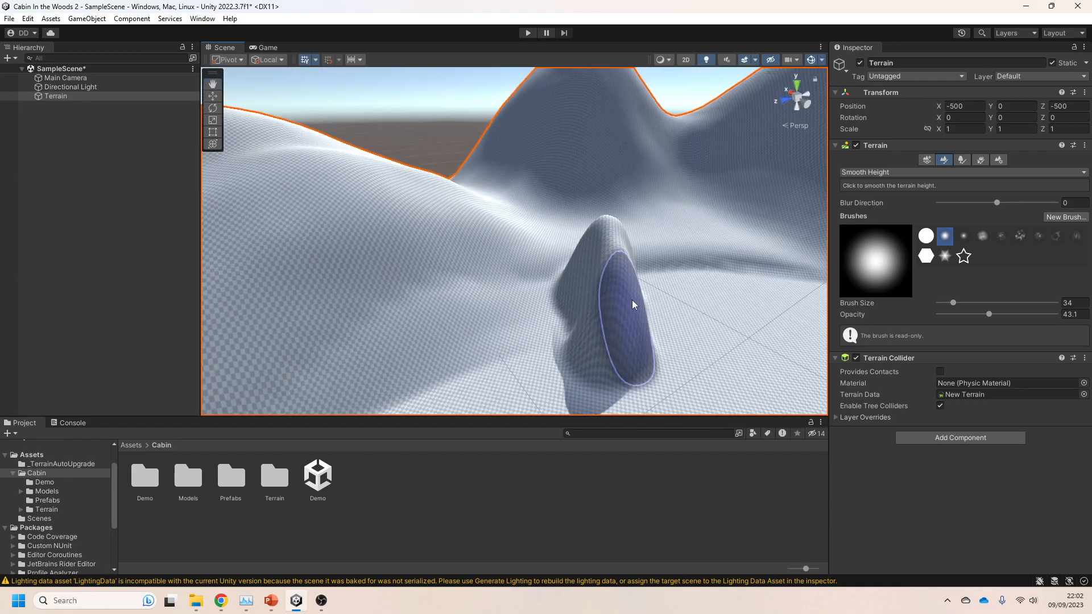
- Try painting a large hole in the terrain near the mound with Paint Holes and undo it
left_click(906, 172)
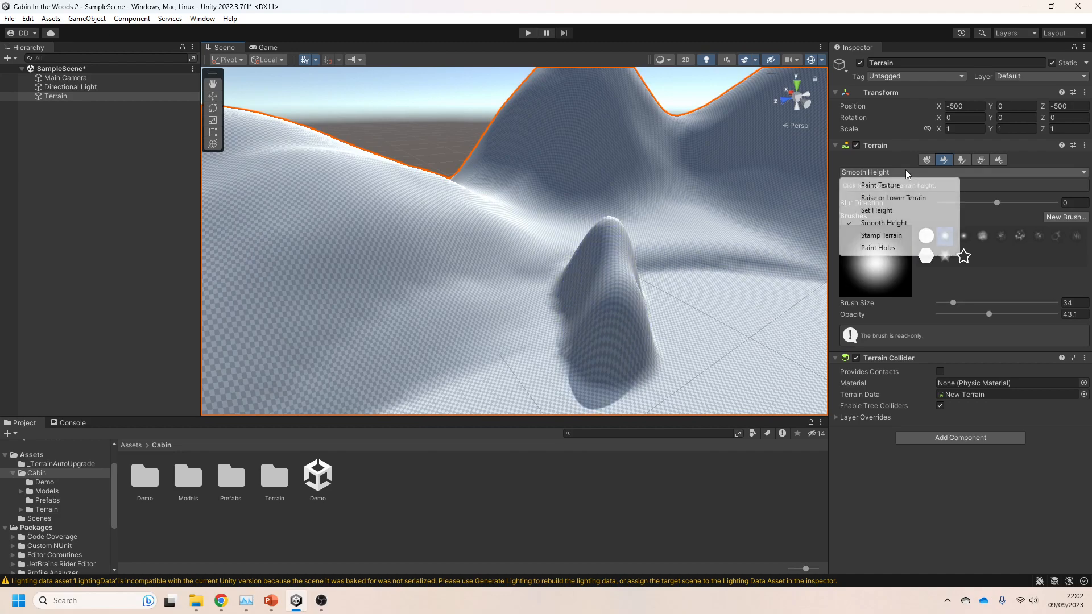
left_click(890, 252)
mouse_move(691, 305)
right_mouse_down()
mouse_move(792, 310)
mouse_move(526, 322)
mouse_move(343, 364)
mouse_move(597, 349)
mouse_move(530, 359)
right_mouse_up()
key("w")
mouse_move(611, 282)
left_mouse_down()
mouse_move(547, 288)
mouse_move(626, 300)
mouse_move(563, 244)
mouse_move(528, 330)
mouse_move(639, 314)
mouse_move(553, 297)
mouse_move(495, 326)
mouse_move(627, 351)
mouse_move(671, 230)
left_mouse_up()
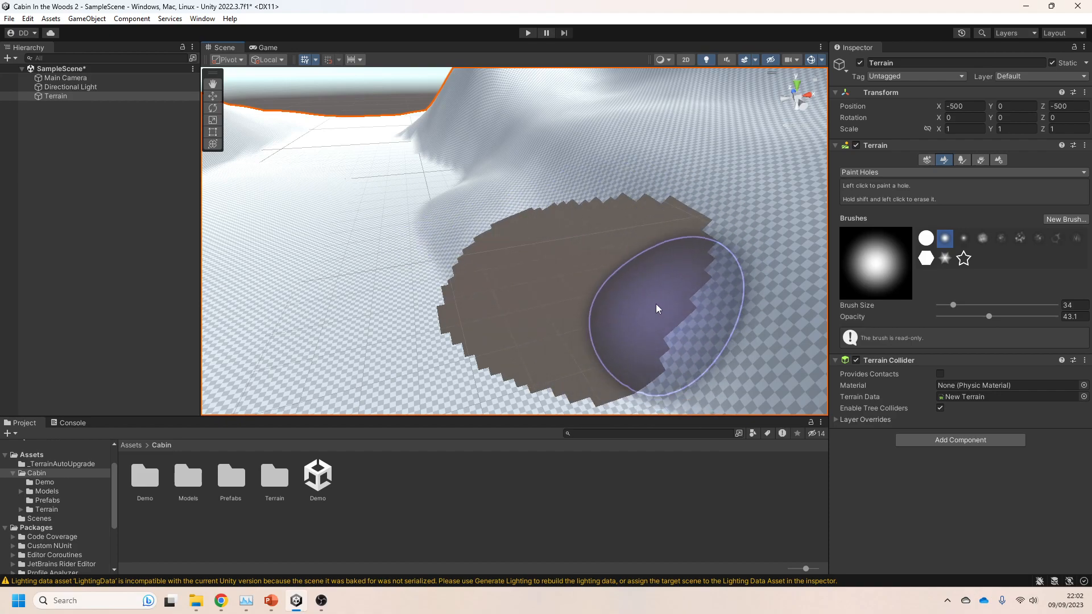
key("ctrl+z")
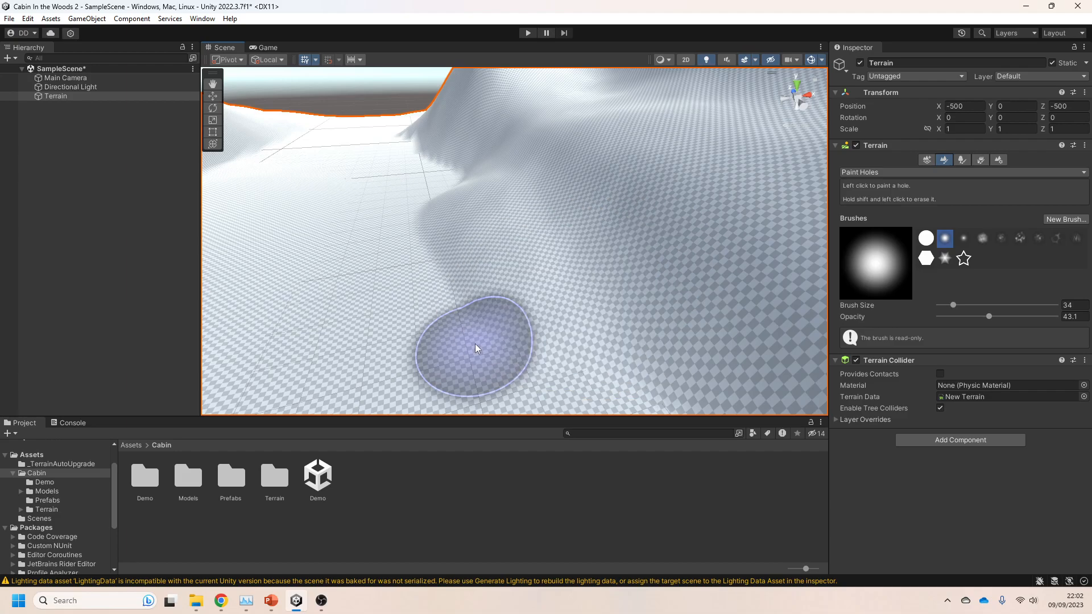
left_click(926, 174)
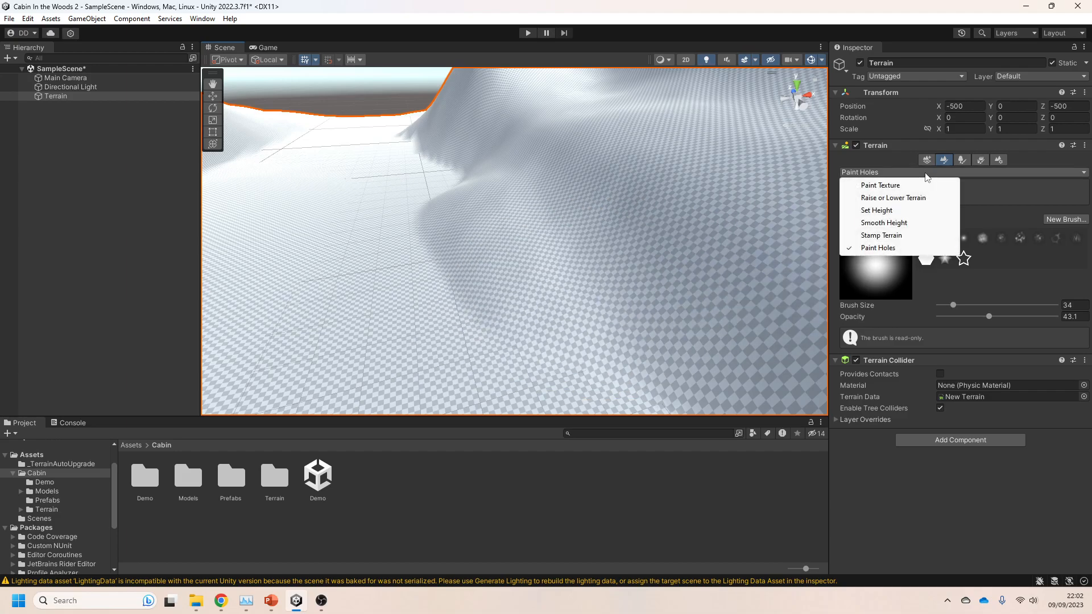
left_click(756, 4)
mouse_move(442, 380)
right_mouse_down()
mouse_move(589, 315)
mouse_move(570, 282)
mouse_move(347, 273)
right_mouse_up()
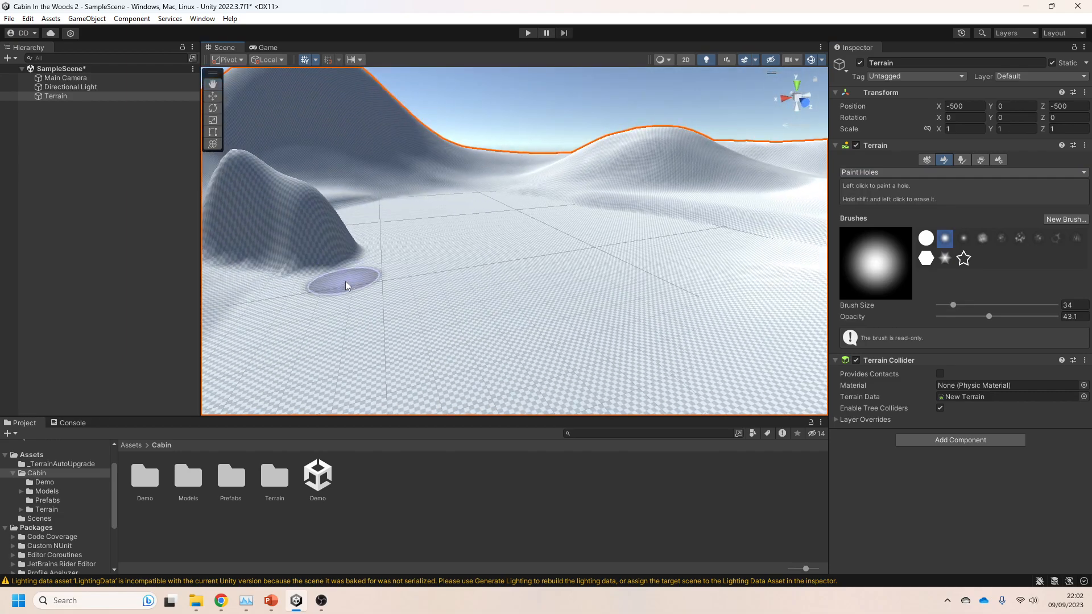
- Switch to PowerPoint to review the third objective about placing the cabin asset, and return to Unity facing the clearing
left_click(271, 600)
left_click_drag(300, 340, 955, 339)
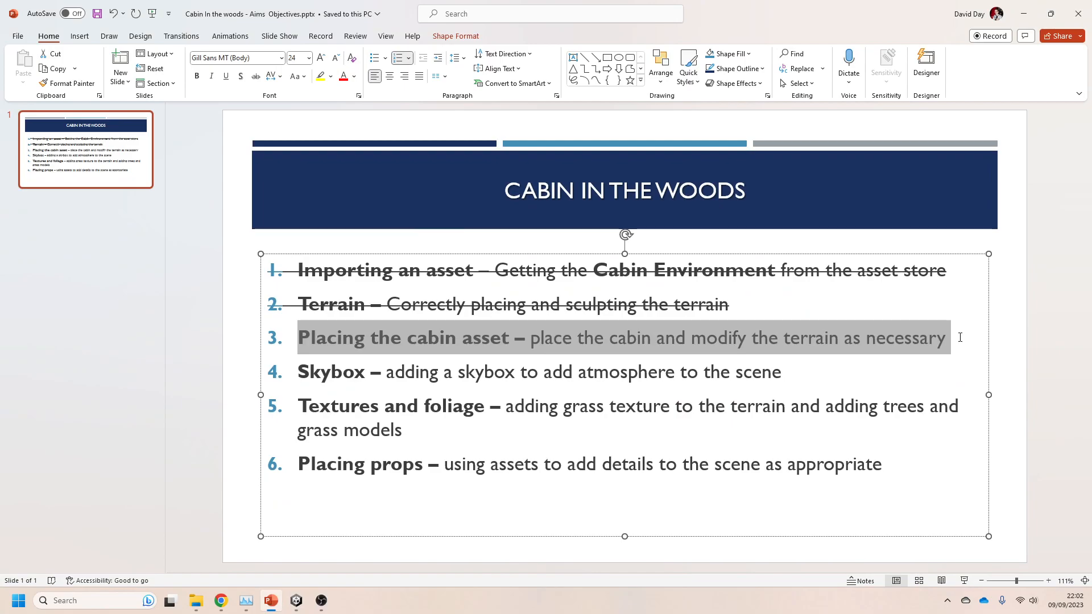
key("alt+Tab")
right_click_drag(585, 189, 501, 216)
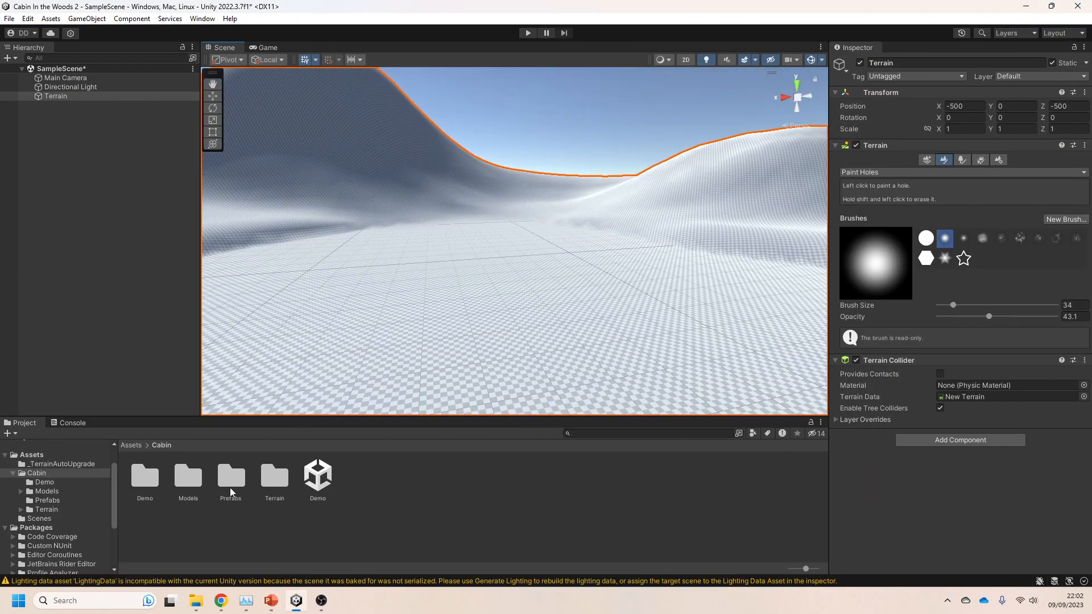
- Open the Prefabs folder inside the Cabin asset folder
left_click(132, 445)
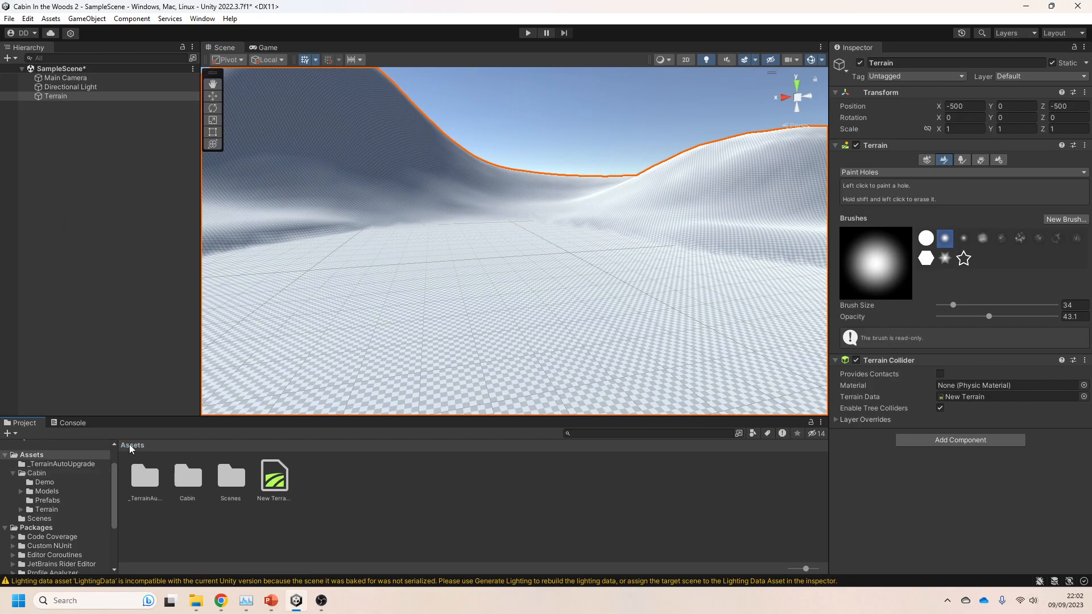
double_click(187, 476)
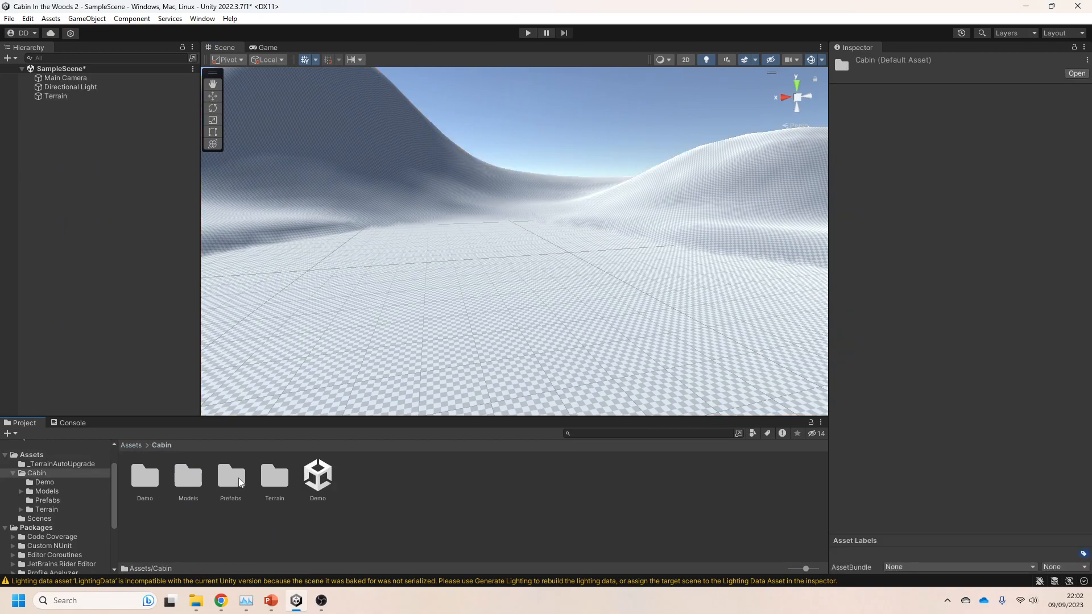
left_click(183, 484)
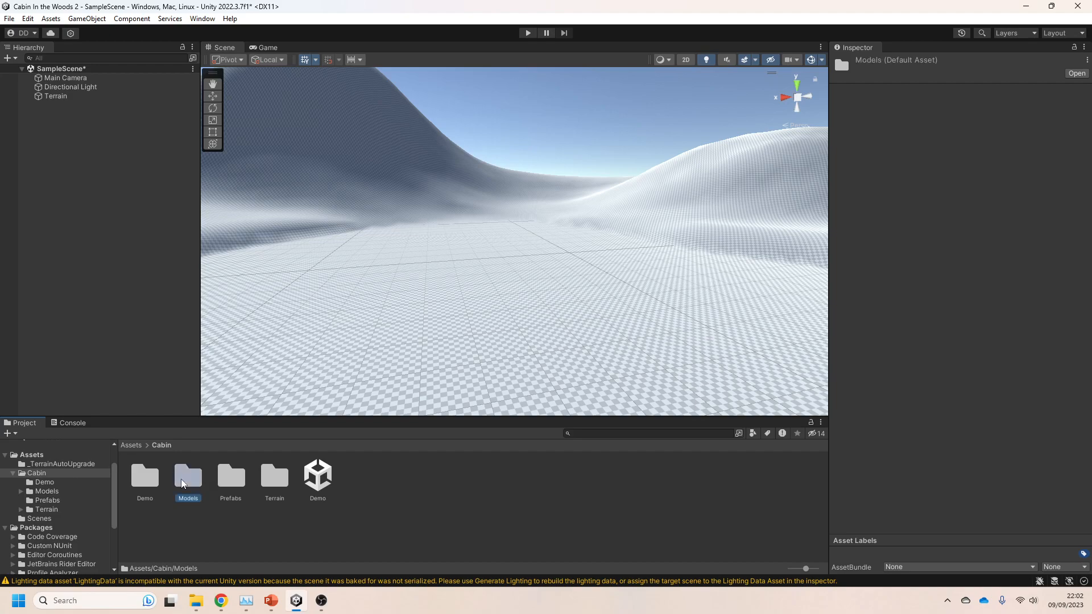
left_click(232, 485)
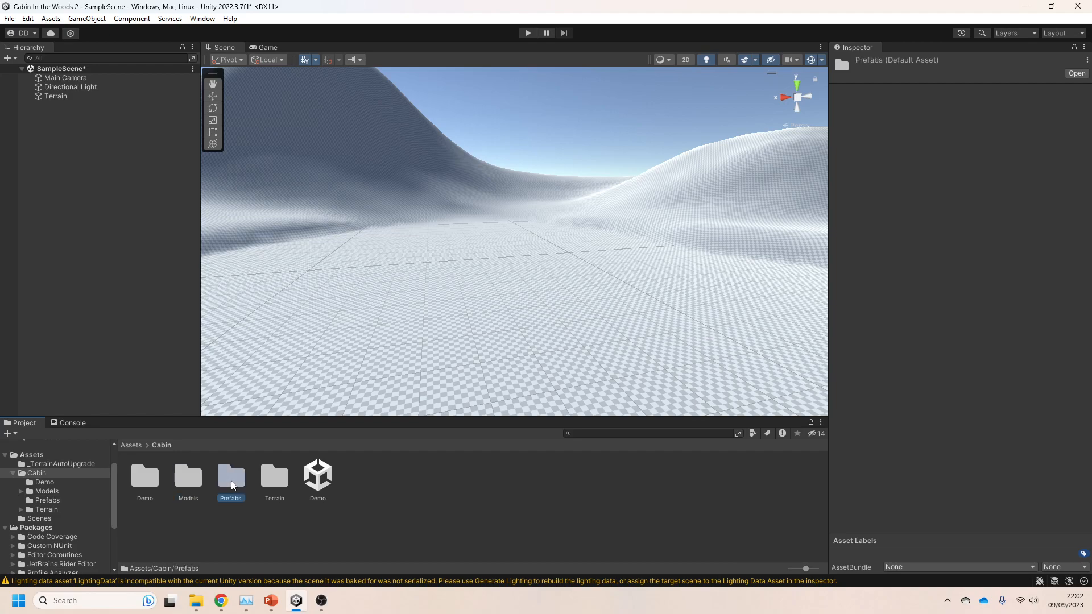
double_click(231, 483)
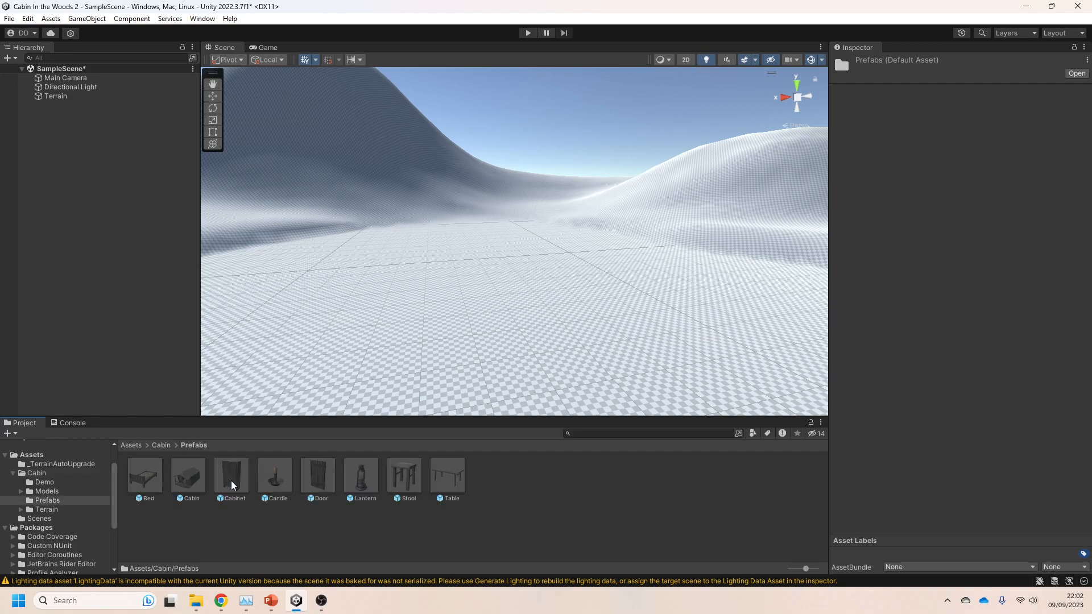
- Place the Cabin prefab in the flat clearing of the terrain
left_click_drag(188, 484, 466, 311)
key("w")
right_click_drag(440, 336, 471, 320)
key("a")
right_click_drag(565, 284, 227, 162)
- Try rotating the cabin freehand about its vertical axis with the Rotate tool and undo it
left_click(215, 108)
left_click_drag(479, 318, 657, 316)
key("ctrl+z")
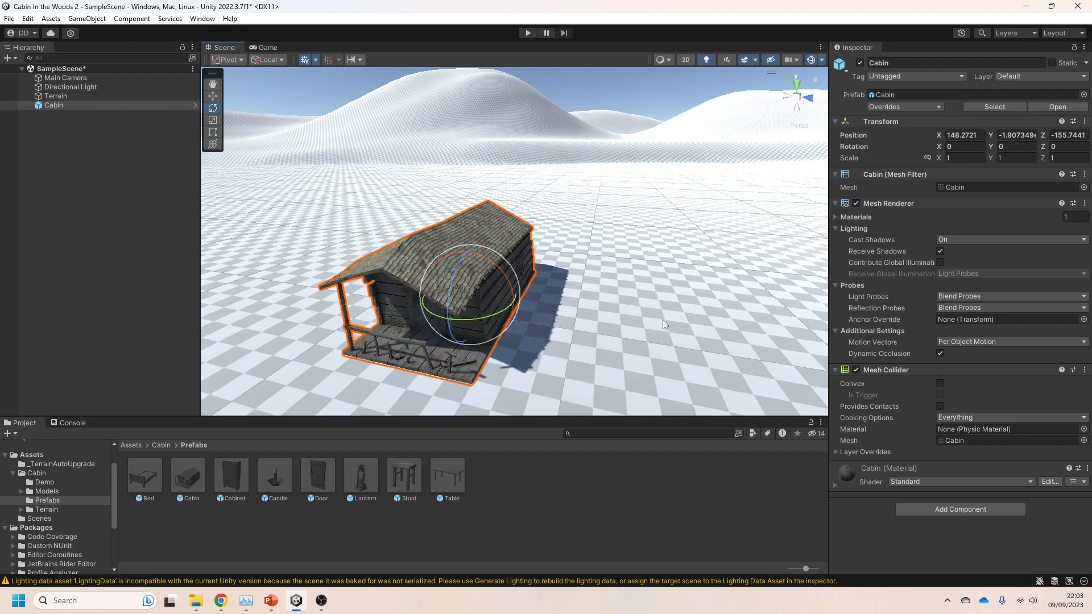
- Set the cabin's Y rotation to 270 after trying 90
type("90")
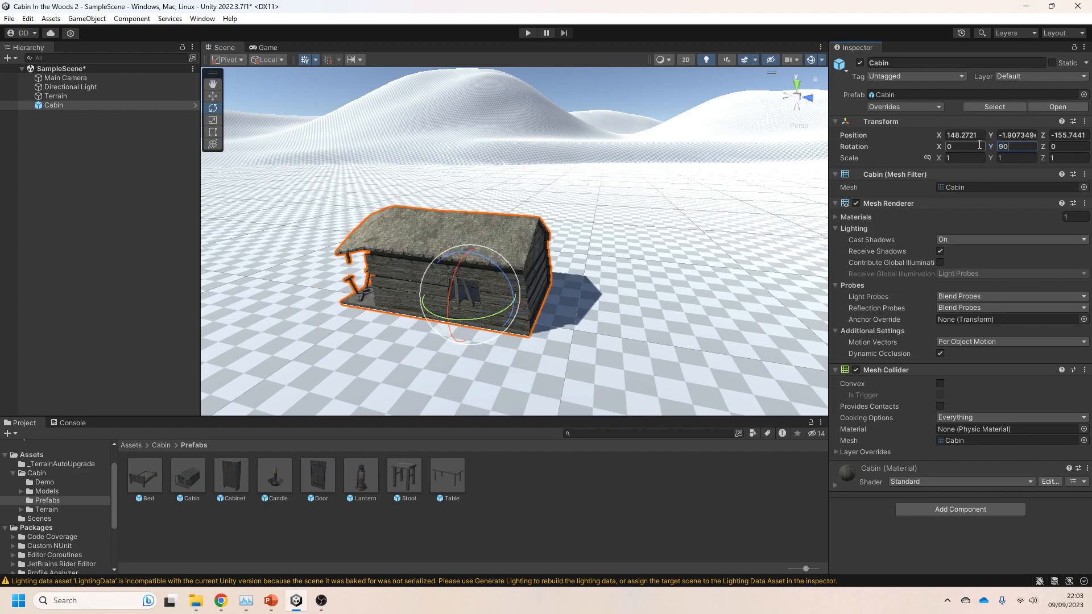
key("BackSpace")
key("BackSpace")
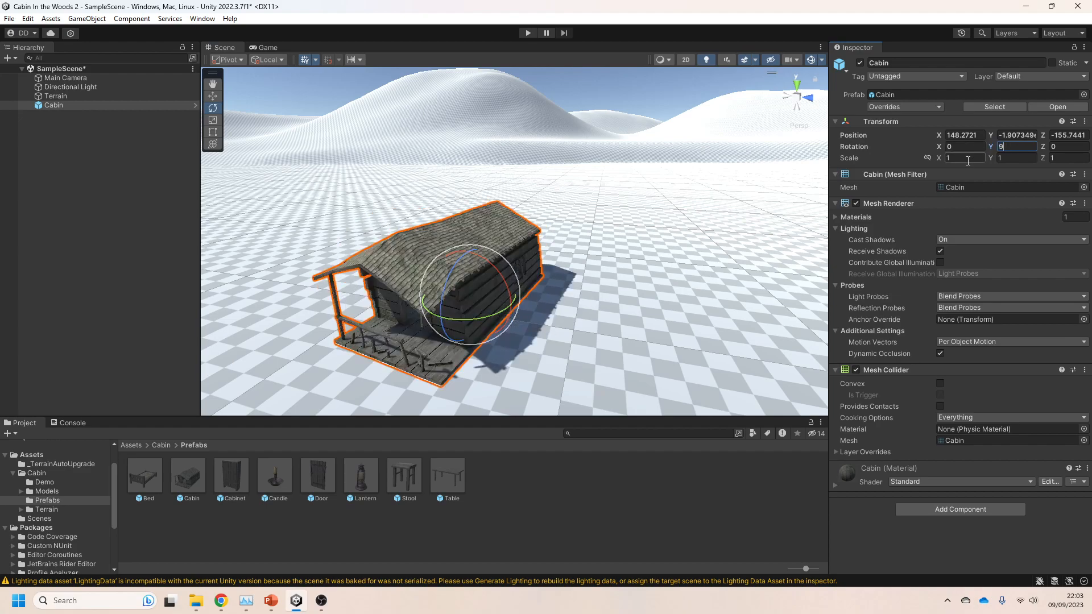
type("270")
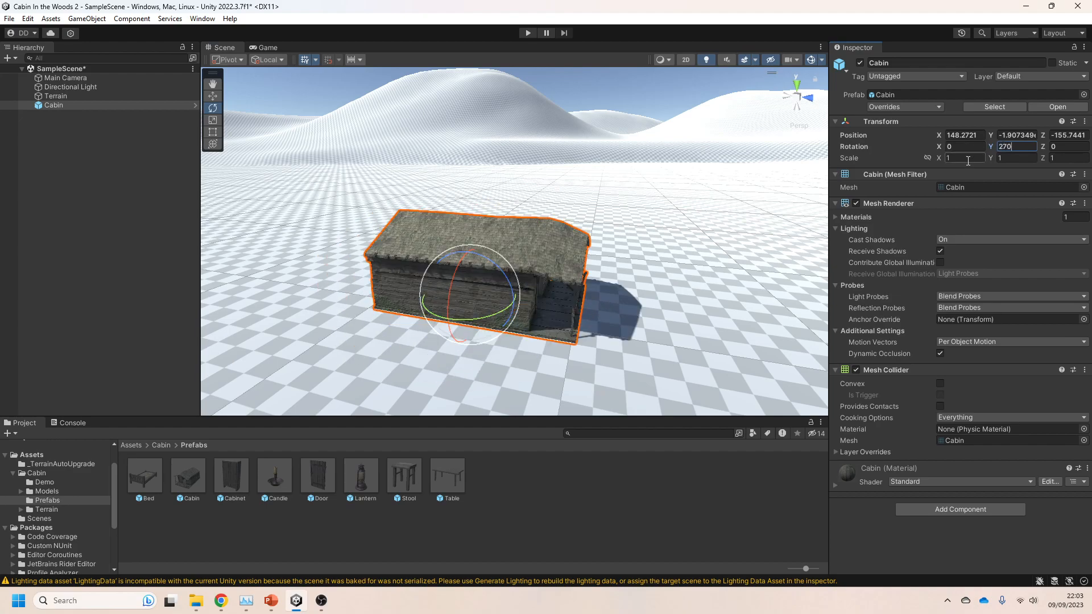
- Select the terrain and switch its paint tool from Paint Holes to Raise or Lower Terrain
key("d")
right_click_drag(771, 271, 387, 288)
right_click_drag(597, 282, 395, 268)
key("s")
left_click(395, 269)
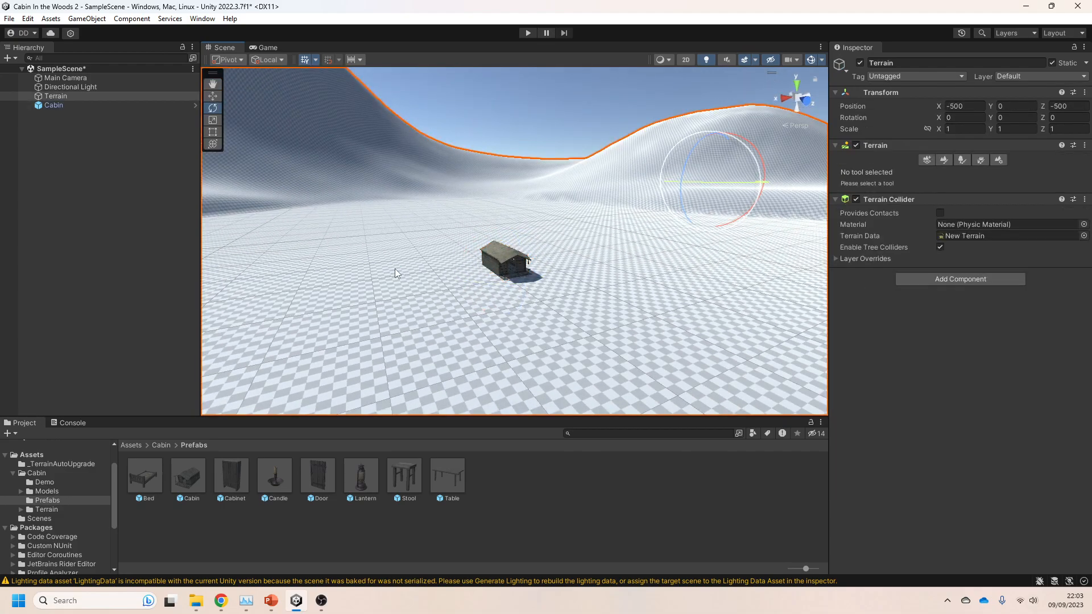
left_click(945, 162)
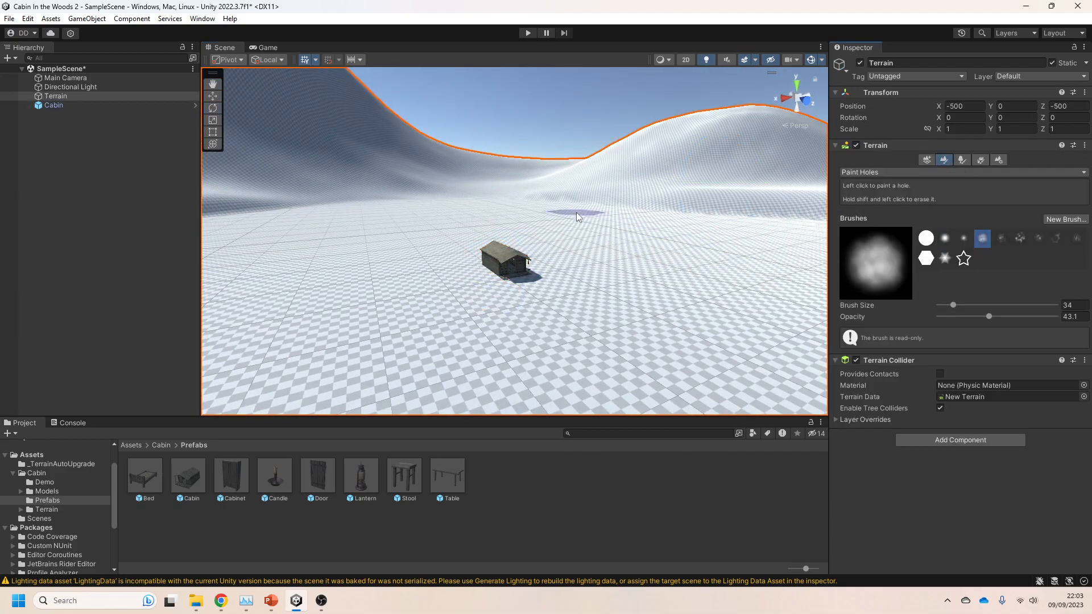
left_click(929, 173)
left_click(910, 196)
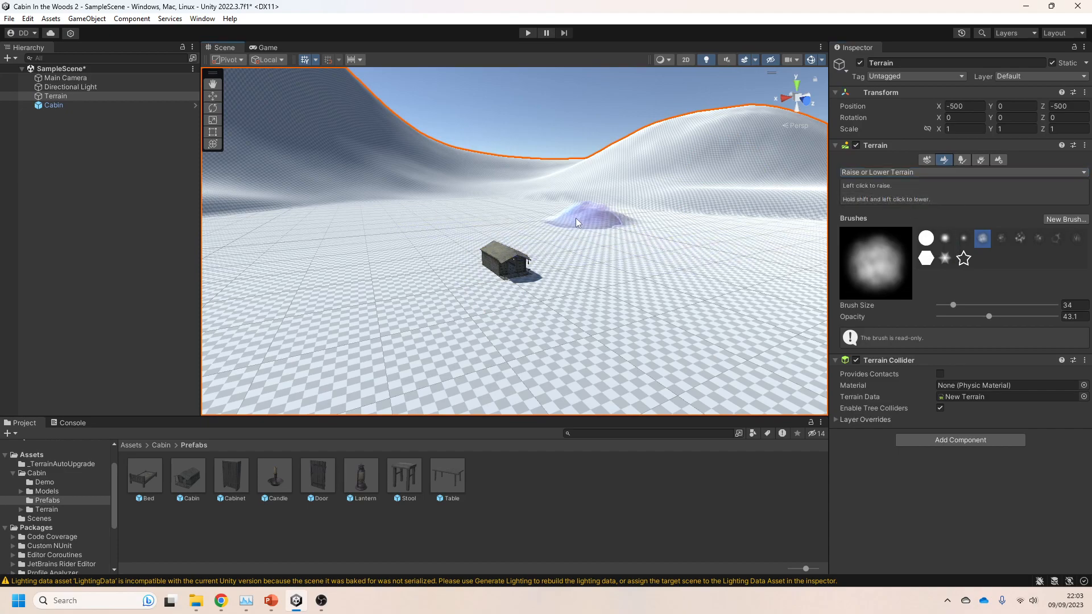
- Raise small mounds on the ground around the cabin, lowering the brush opacity to 22.1 along the way
left_click_drag(278, 250, 247, 236)
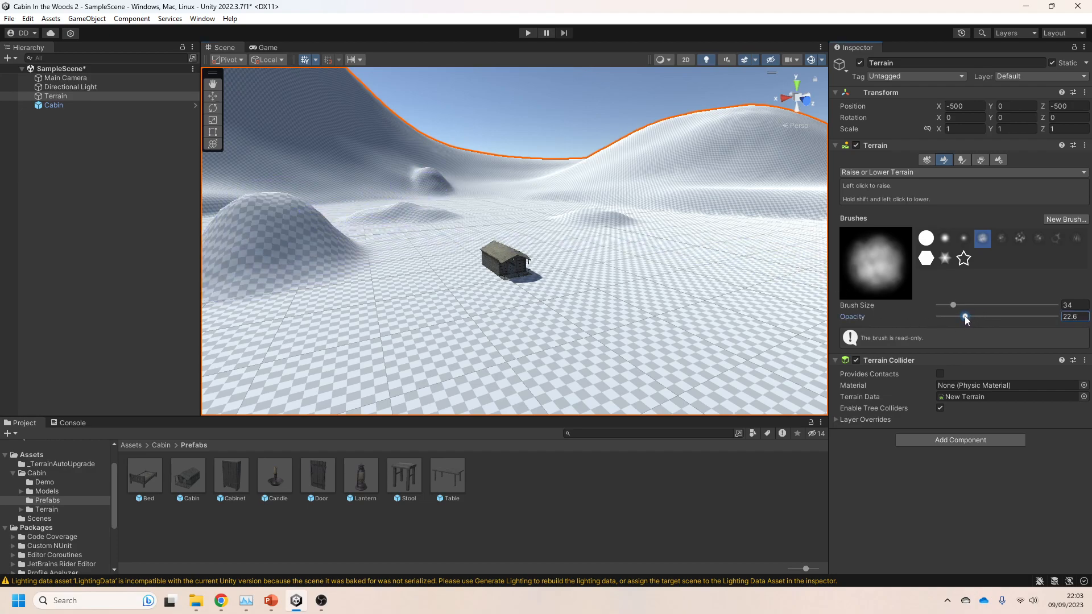
mouse_move(373, 219)
left_mouse_down()
mouse_move(356, 226)
mouse_move(406, 216)
left_mouse_up()
mouse_move(611, 219)
left_mouse_down()
mouse_move(698, 234)
mouse_move(793, 274)
left_mouse_up()
scroll(793, 275, "down", 8)
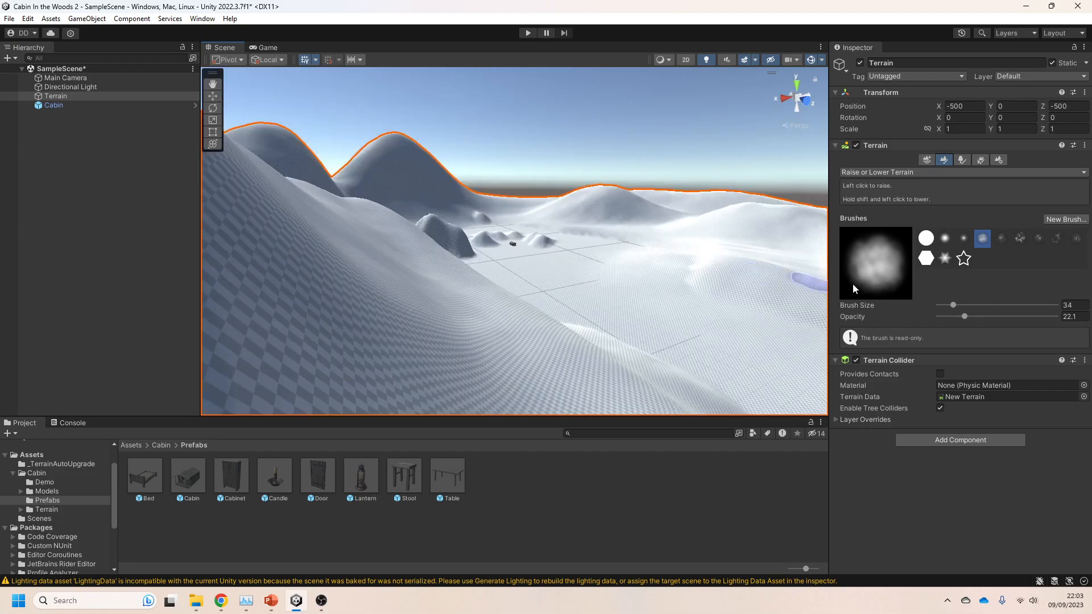
- Raise irregular ridges and a sharp peak along both sides of the clearing with a rough, cloudy brush
left_click(1020, 238)
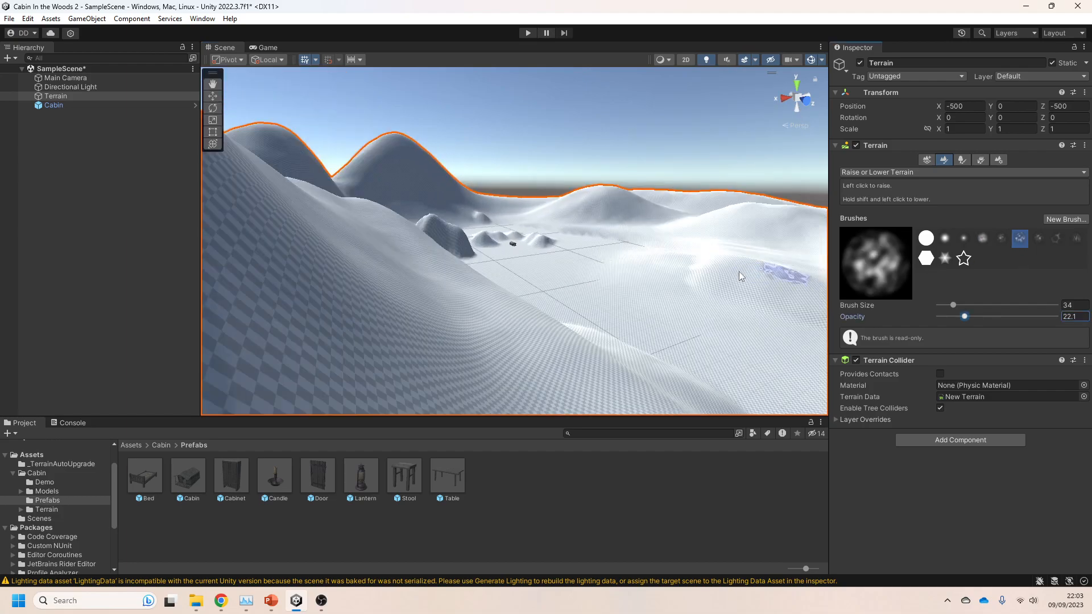
left_click(1001, 237)
left_click_drag(762, 275, 737, 277, "alt")
right_click_drag(737, 276, 624, 280)
key("w")
mouse_move(493, 323)
left_mouse_down()
mouse_move(476, 378)
mouse_move(472, 312)
mouse_move(521, 273)
left_mouse_up()
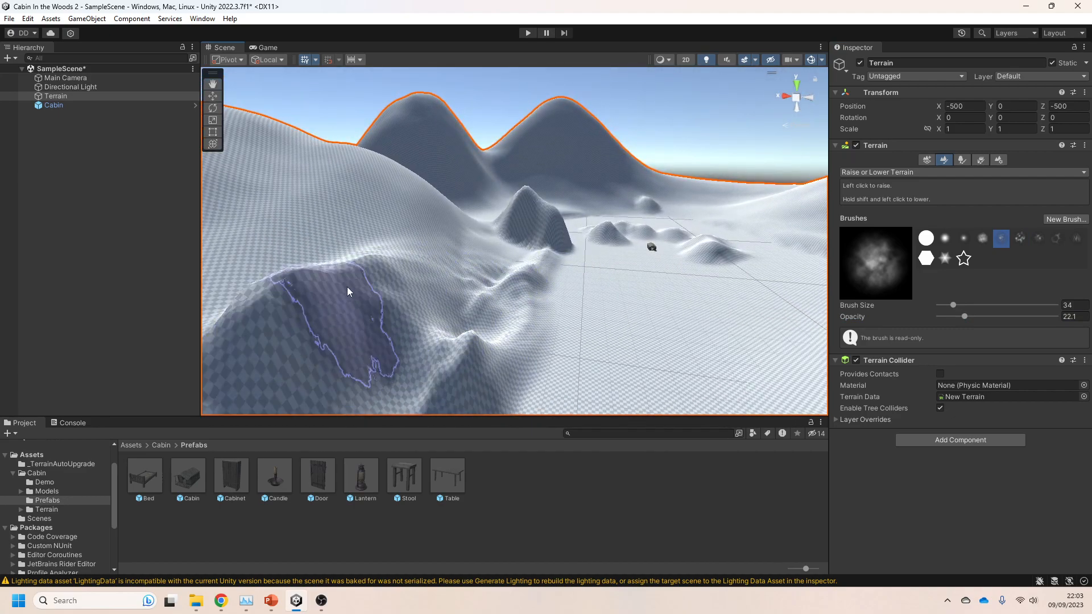
right_click_drag(361, 274, 568, 263)
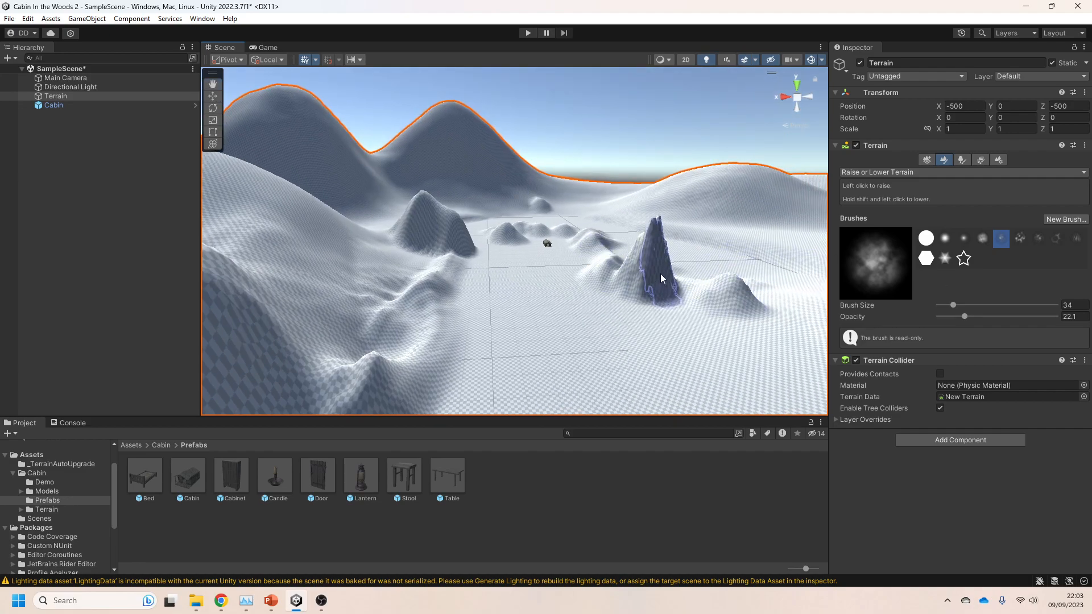
- Round off the tall sharp peak with Smooth Height and return to the cabin
left_click(895, 173)
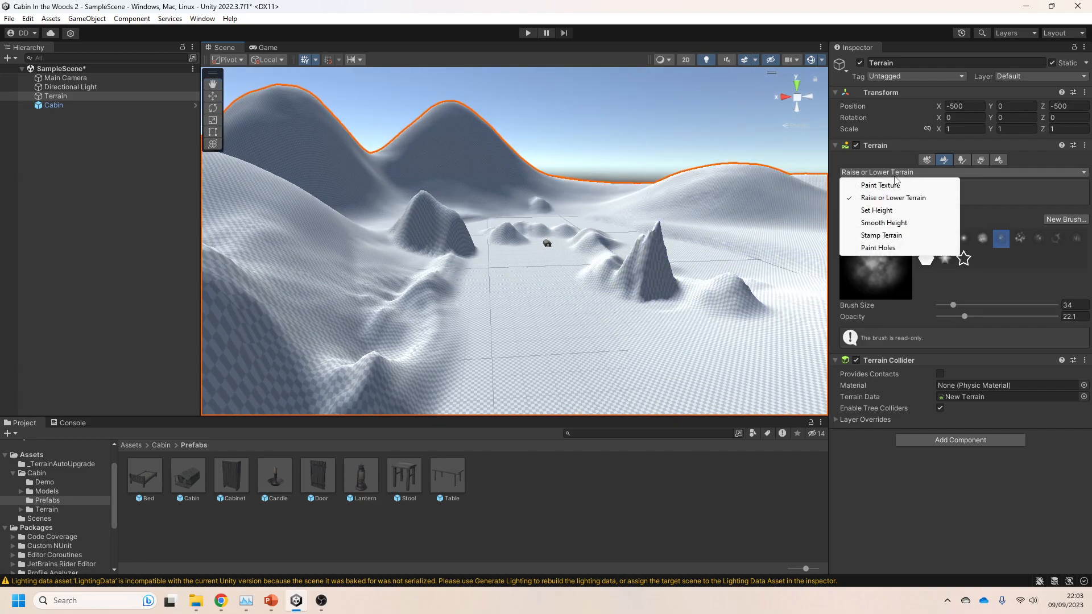
left_click(891, 223)
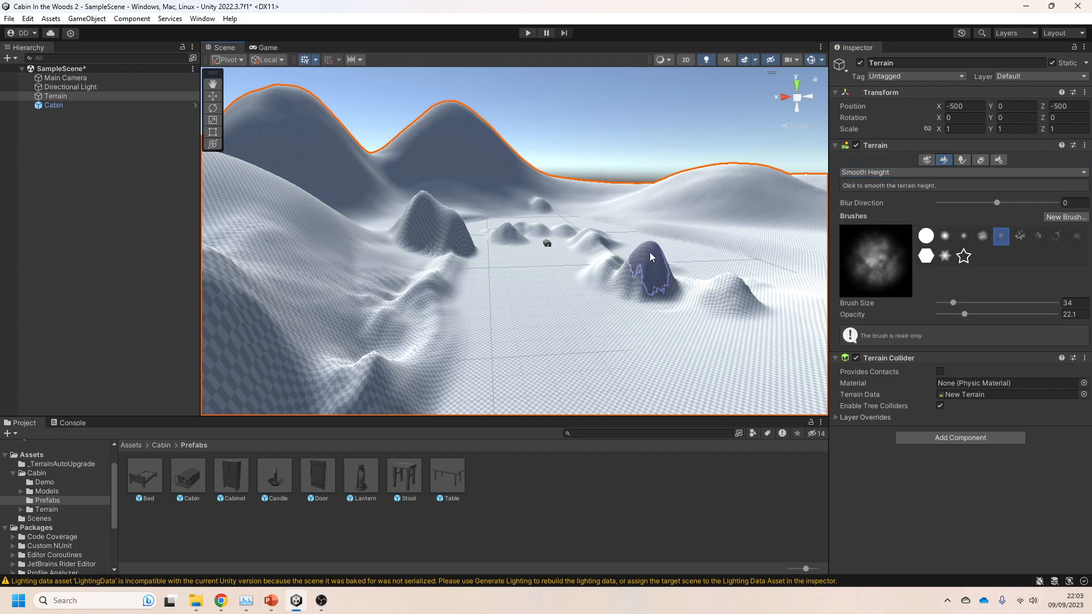
mouse_move(598, 308)
right_mouse_down()
mouse_move(601, 297)
mouse_move(603, 312)
mouse_move(617, 313)
mouse_move(770, 288)
mouse_move(104, 292)
mouse_move(883, 307)
mouse_move(690, 309)
right_mouse_up()
key("w")
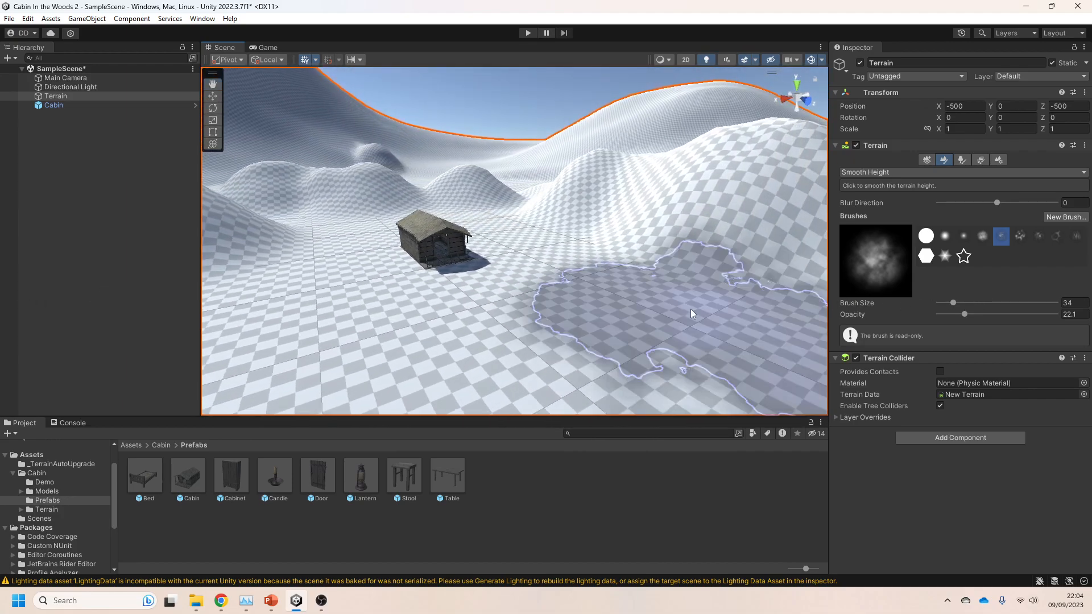
- Switch to PowerPoint, strike through the cabin placement objective and highlight the Skybox objective, and return to Unity
left_click(271, 601)
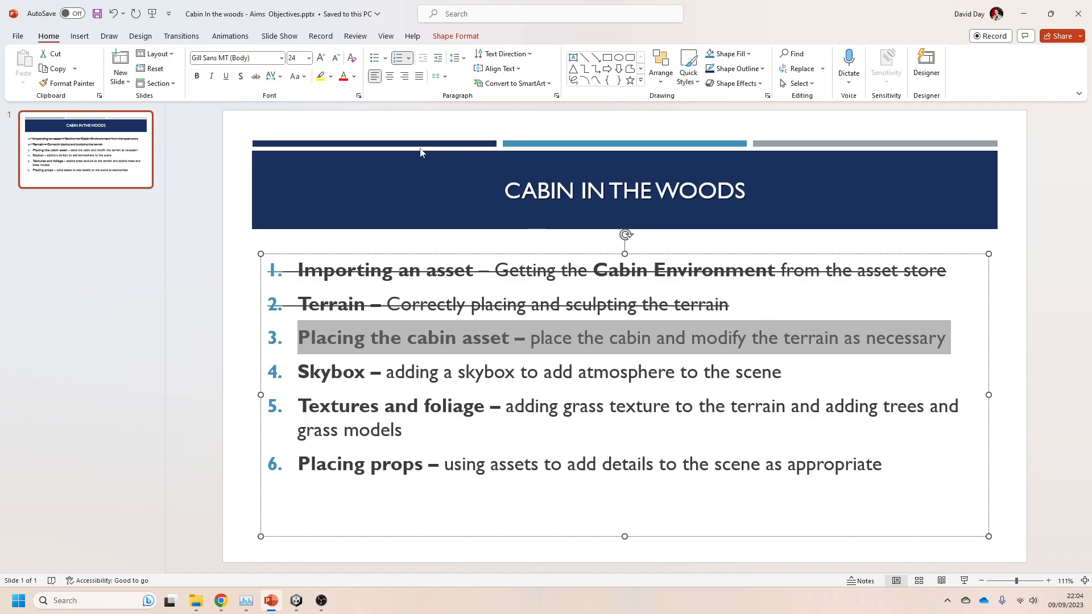
left_click_drag(298, 375, 786, 374)
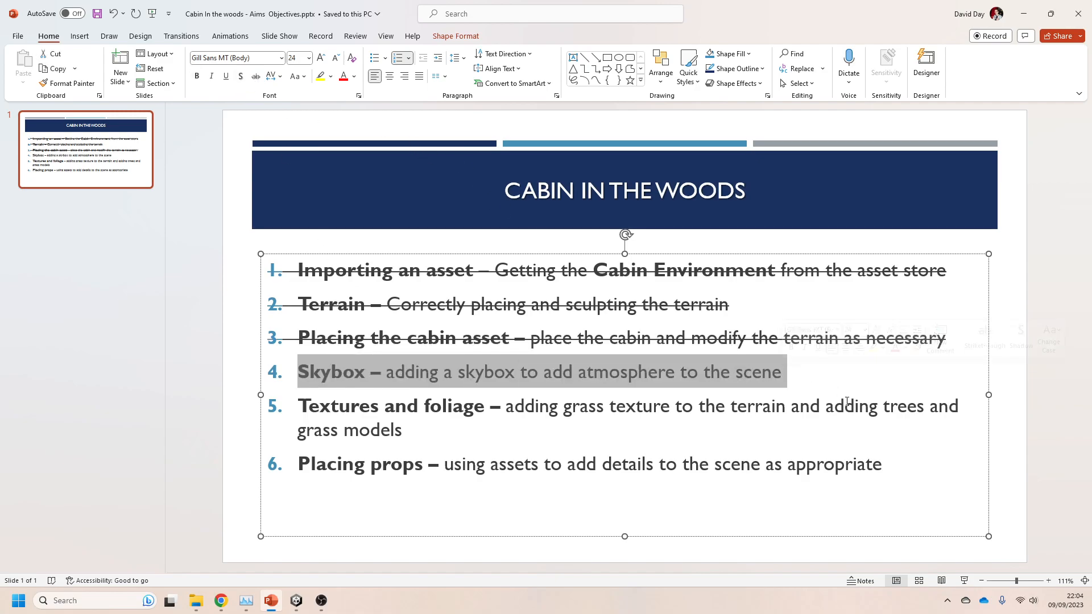
key("alt+Tab")
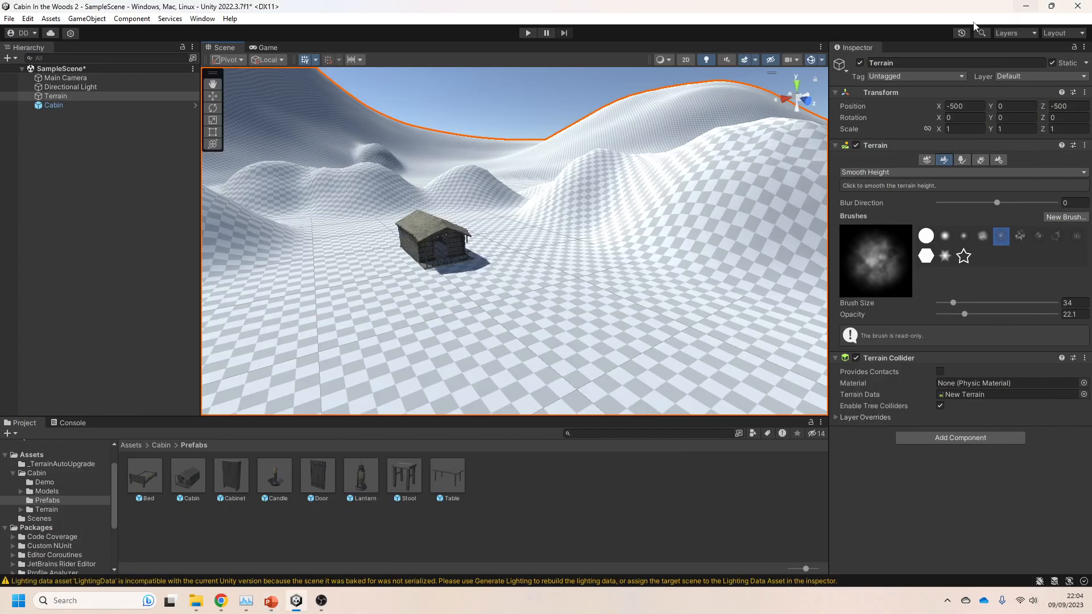
- Deselect the terrain and examine the default sky above the hills and the cabin
left_click(487, 101)
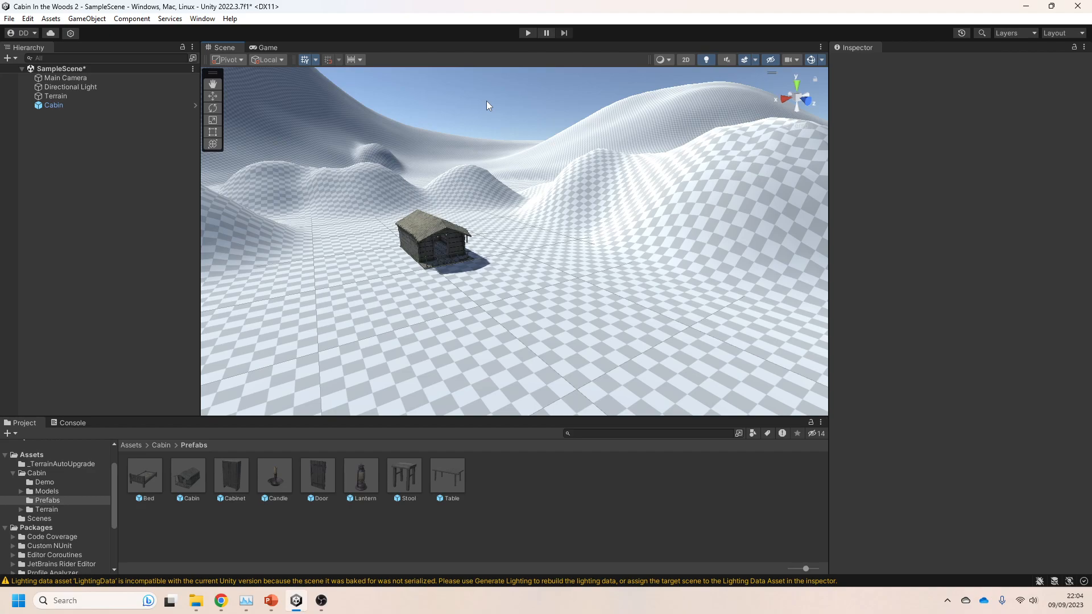
right_click_drag(515, 297, 310, 155)
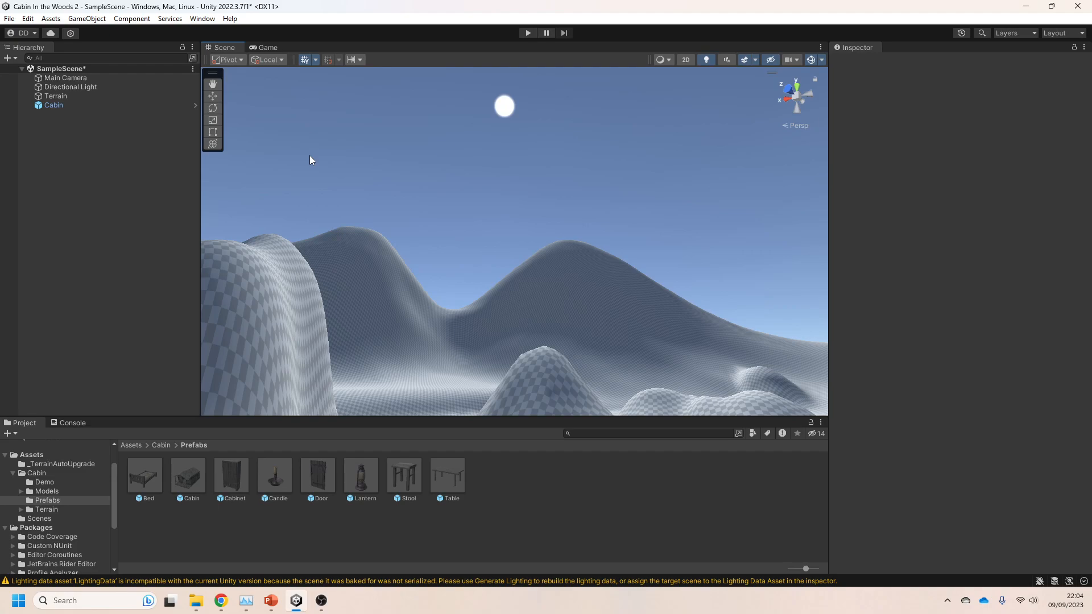
right_click_drag(316, 182, 520, 263)
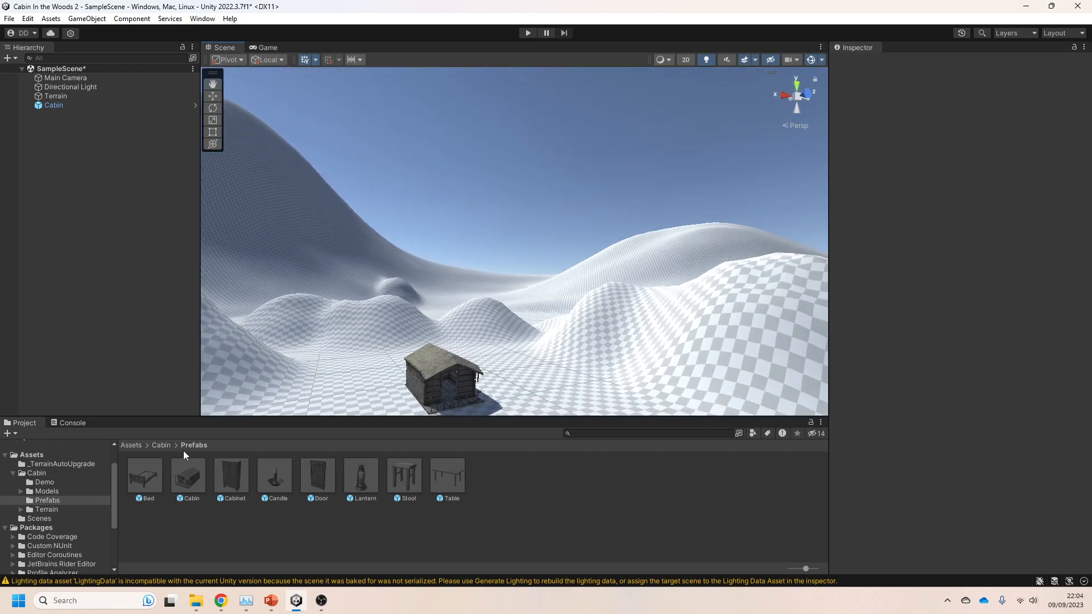
- Open the sky folder inside the Cabin asset's Terrain folder
left_click(162, 445)
left_click(131, 445)
double_click(183, 468)
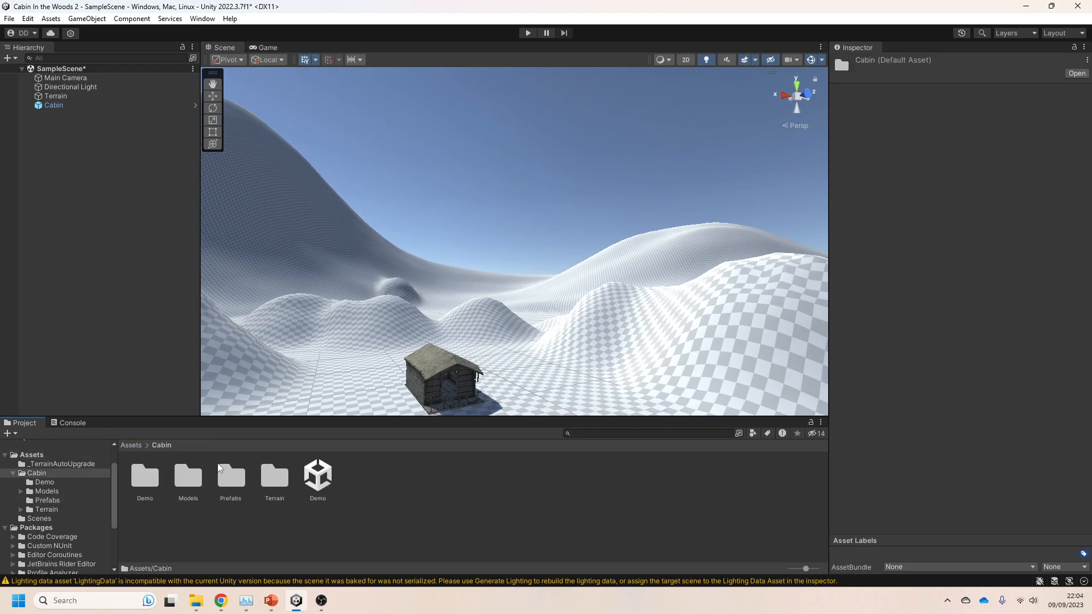
double_click(232, 481)
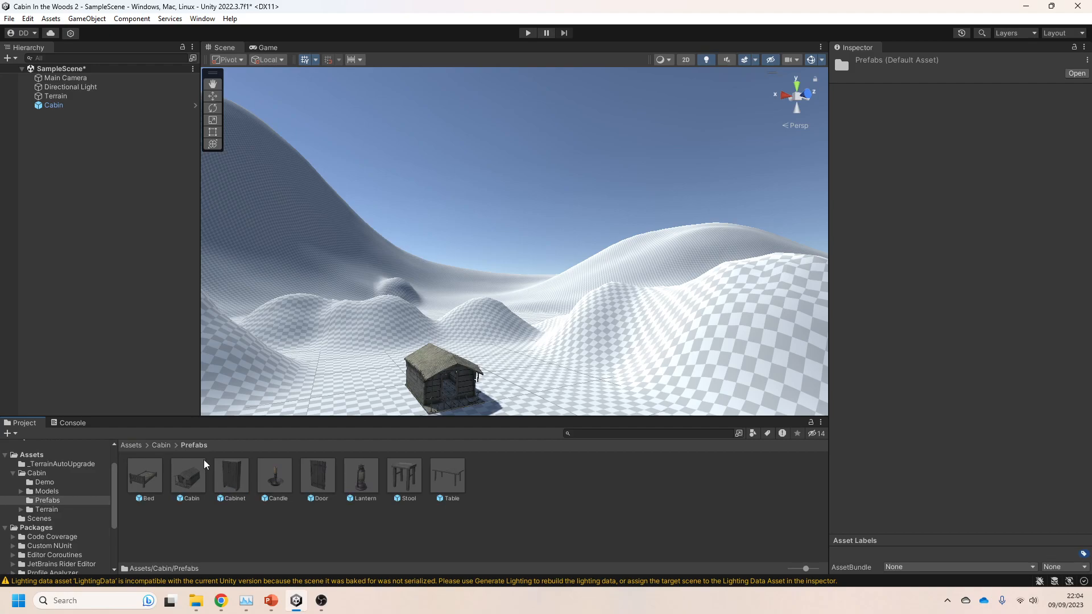
left_click(161, 446)
double_click(283, 477)
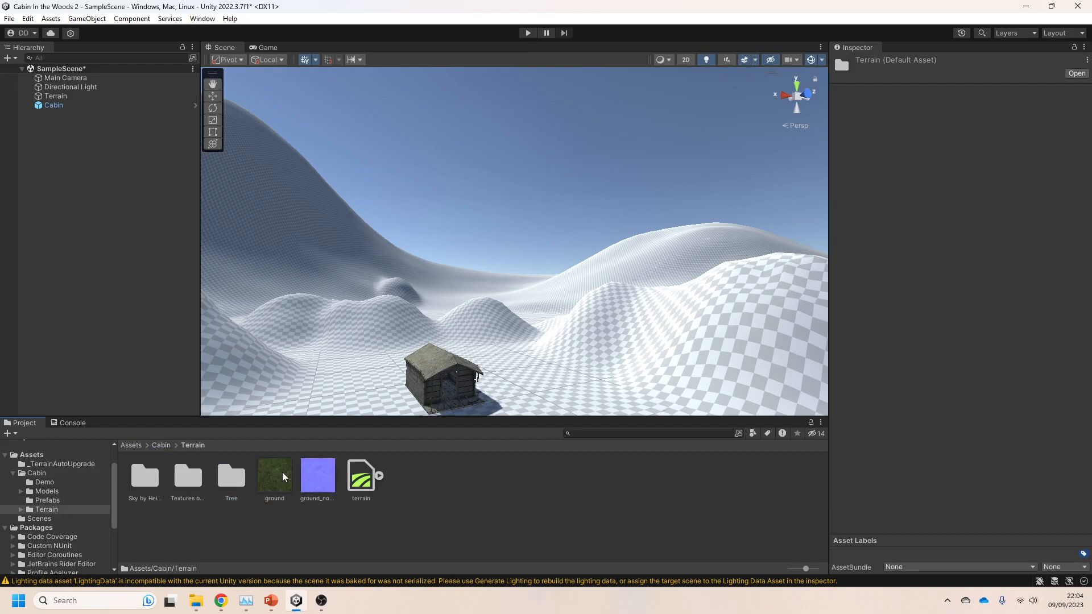
left_click(148, 484)
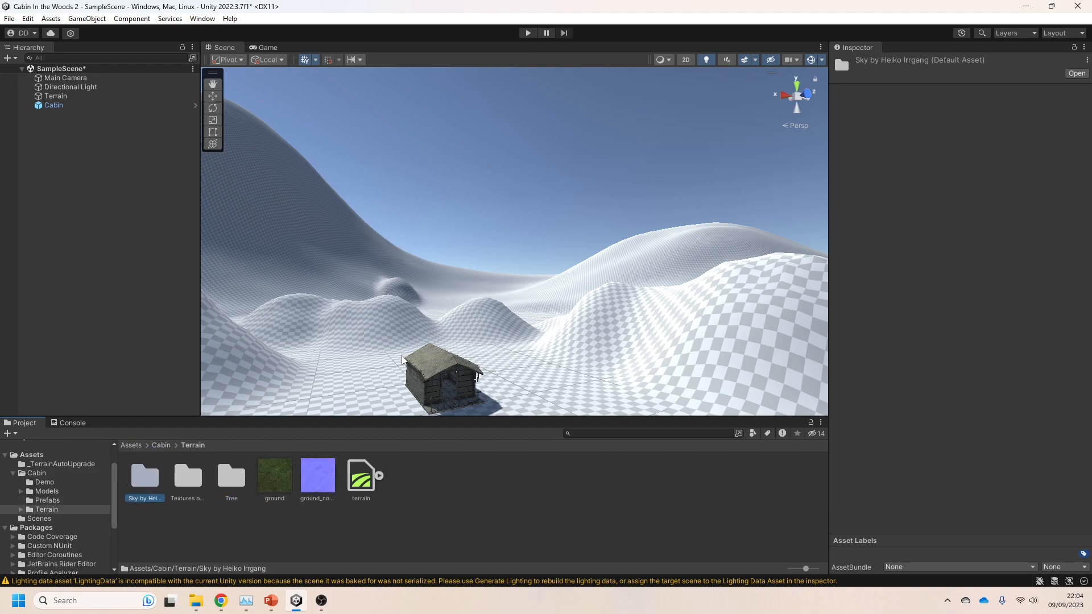
double_click(154, 482)
- Look through the DarkStormy textures and apply the Sky material to the scene as its skybox
left_click(191, 484)
key("Right")
key("Right")
key("Right")
key("Right")
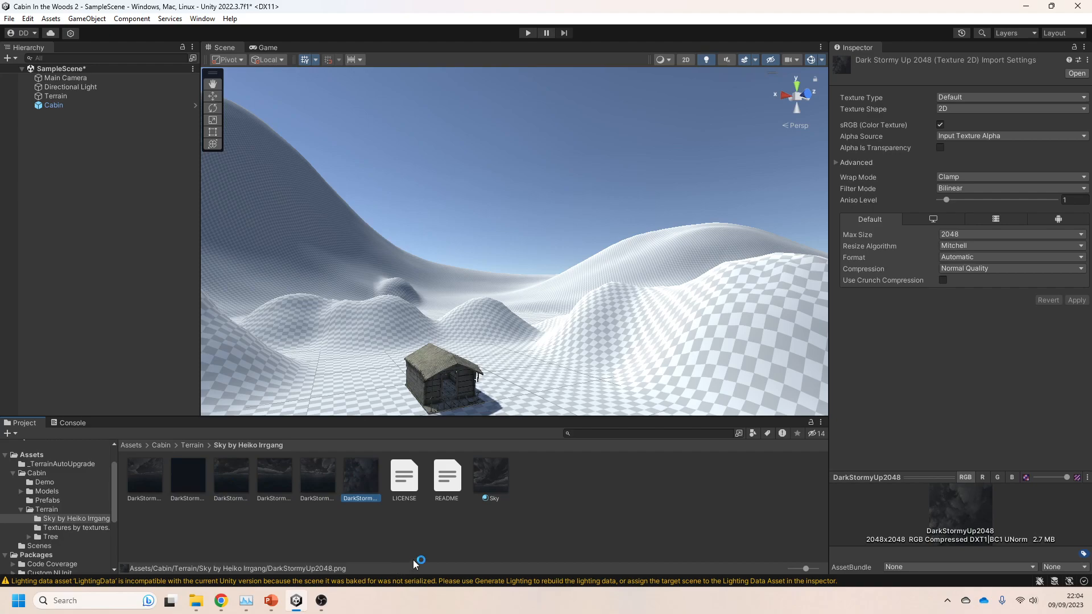
left_click(499, 488)
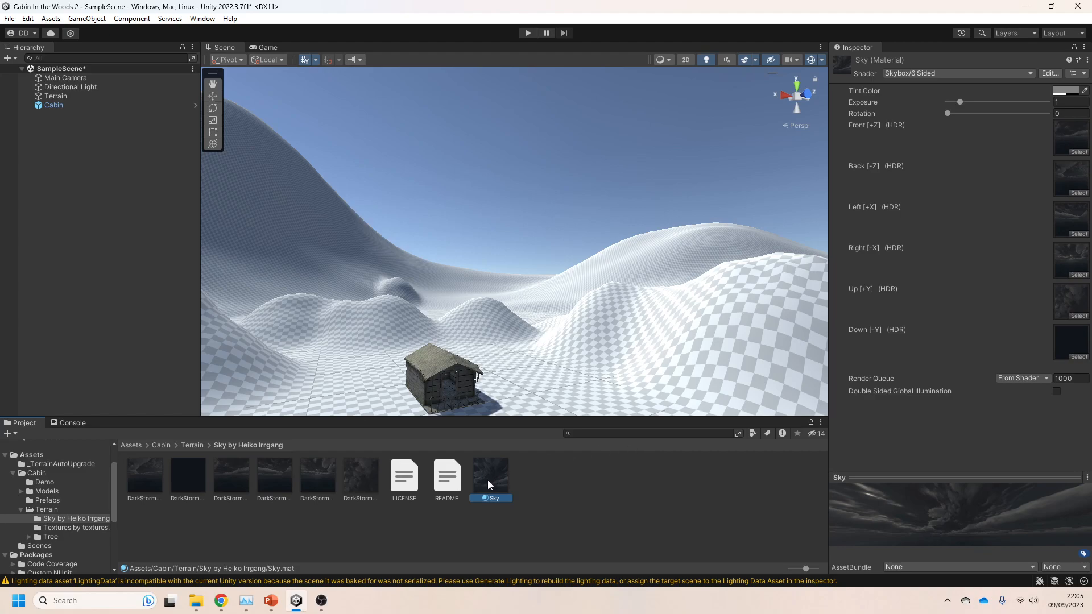
left_click_drag(488, 482, 521, 179)
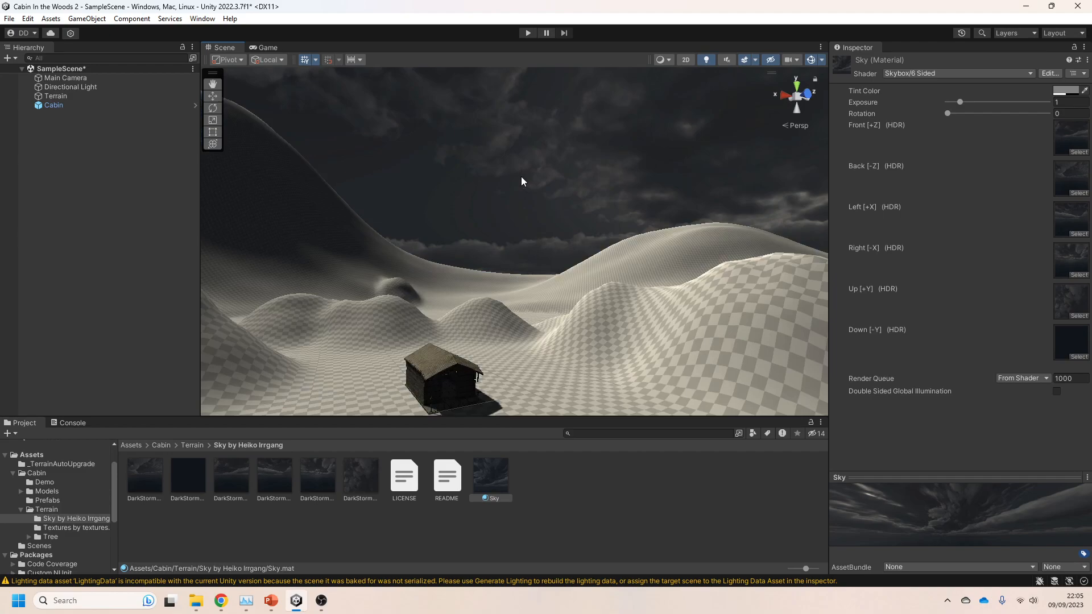
right_click_drag(497, 253, 454, 366)
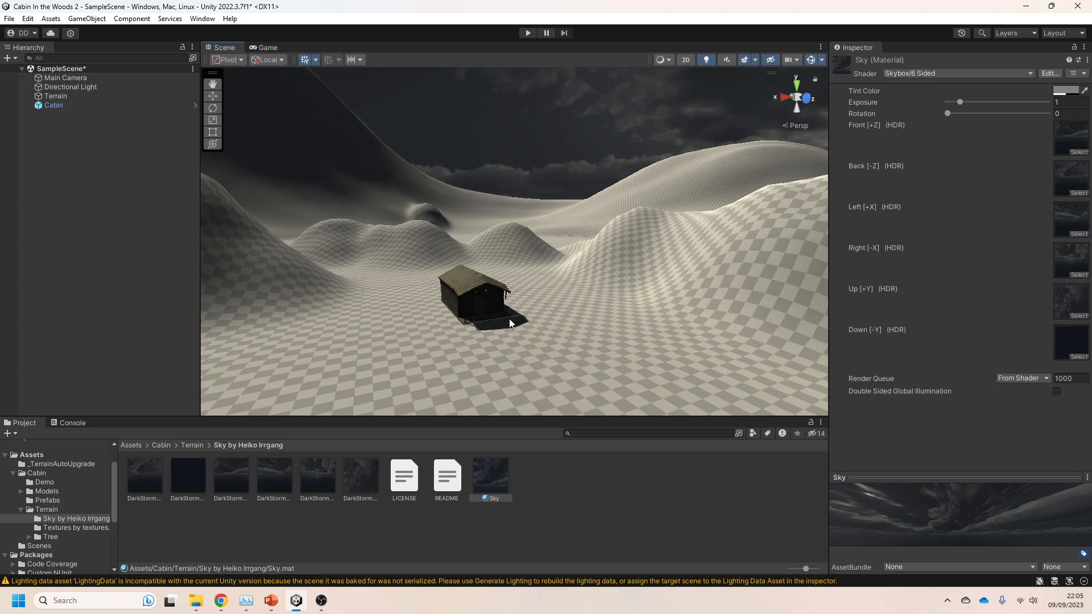
- Select the Directional Light and frame it in the Scene view
left_click(106, 88)
right_click_drag(620, 285, 0, 284)
right_click_drag(1091, 285, 620, 291)
right_click_drag(542, 291, 671, 277)
key("s")
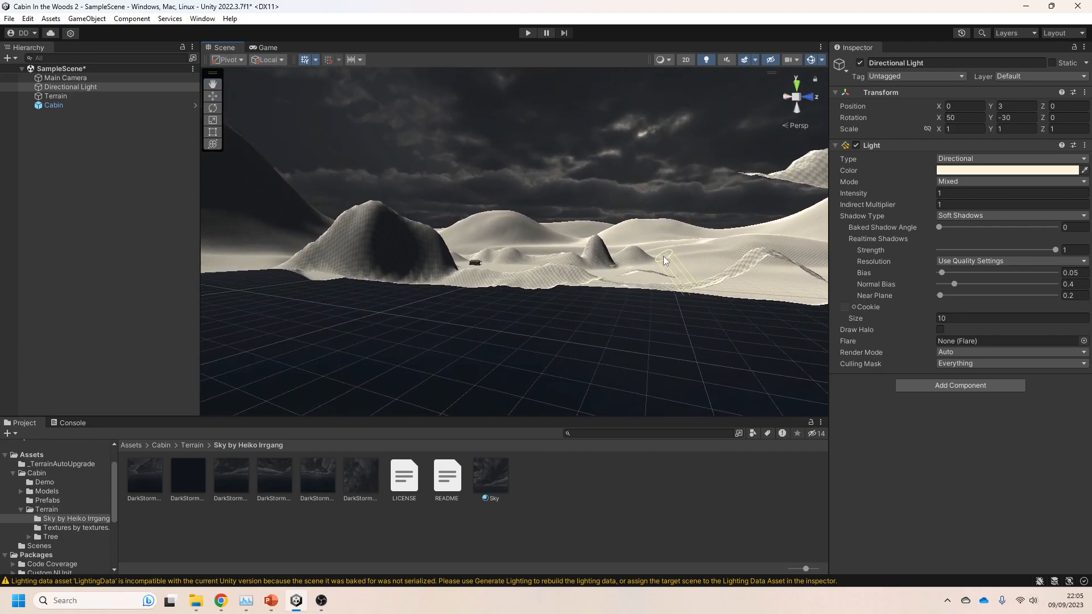
double_click(96, 87)
middle_click_drag(483, 266, 514, 294)
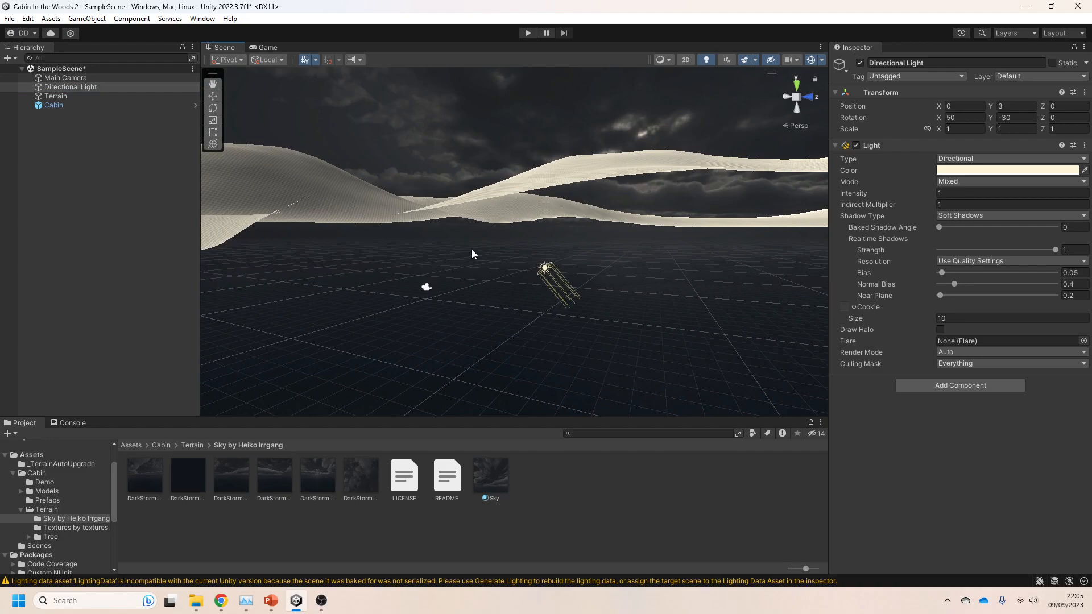
- Rotate the Directional Light to about X 24.7, Y 262.7 and Z -45 with the Rotate tool
left_click(215, 111)
right_click_drag(377, 204, 370, 215)
middle_click_drag(343, 228, 473, 270)
scroll(486, 271, "down", 10)
scroll(477, 271, "down", 12)
middle_click_drag(405, 250, 592, 352)
scroll(528, 329, "down", 4)
scroll(528, 312, "down", 6)
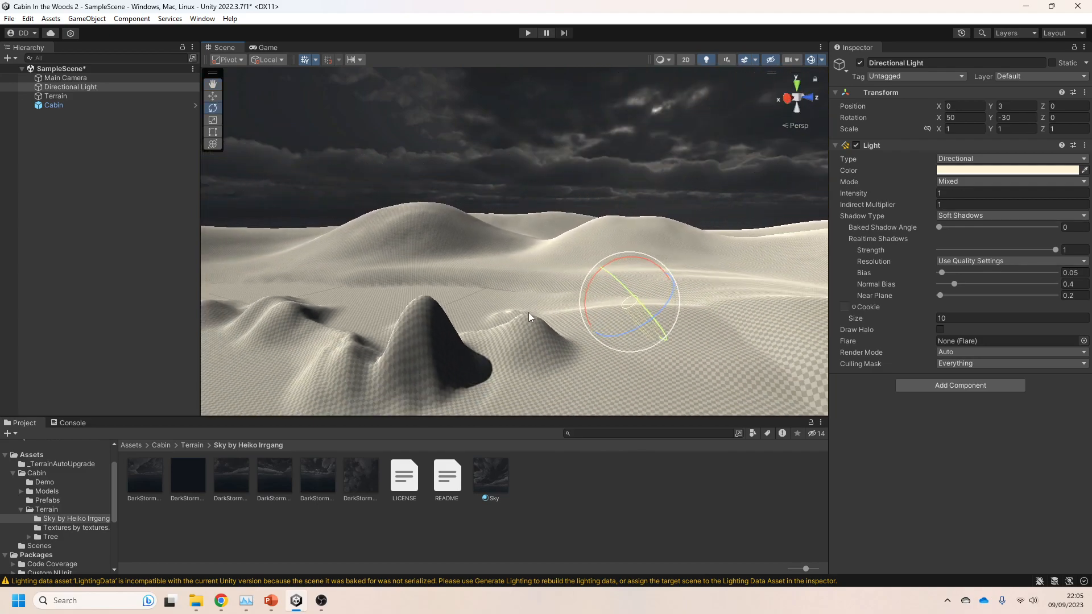
middle_click_drag(373, 302, 442, 291)
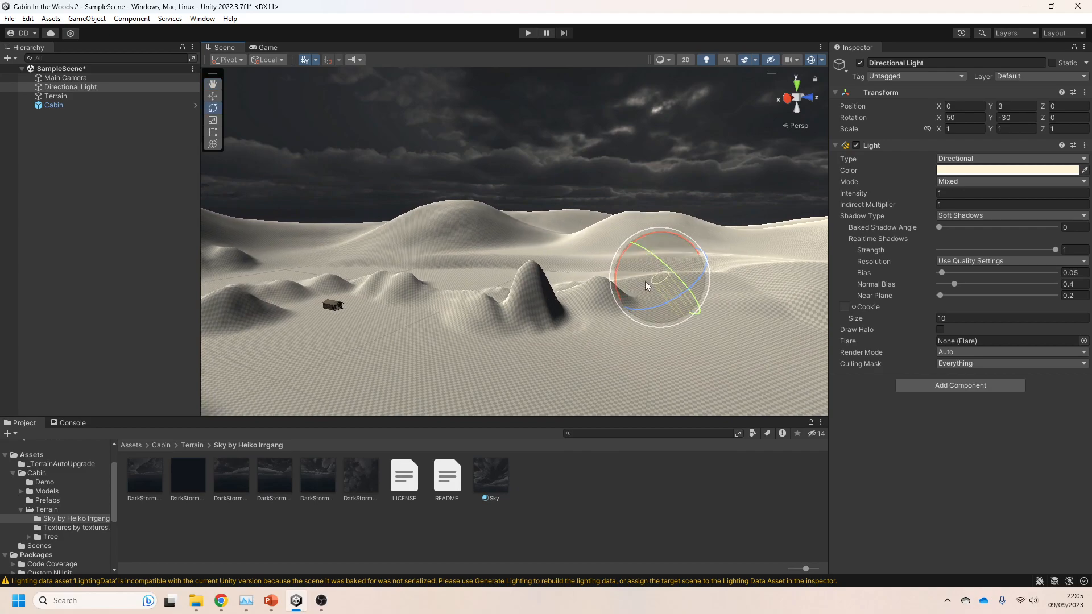
mouse_move(674, 275)
left_mouse_down()
mouse_move(605, 171)
mouse_move(438, 51)
mouse_move(388, 569)
mouse_move(323, 476)
mouse_move(339, 487)
mouse_move(288, 313)
mouse_move(271, 104)
mouse_move(381, 284)
mouse_move(407, 357)
mouse_move(414, 342)
mouse_move(378, 341)
mouse_move(368, 358)
mouse_move(380, 381)
mouse_move(305, 374)
mouse_move(425, 376)
mouse_move(407, 359)
left_mouse_up()
left_click_drag(738, 221, 724, 206)
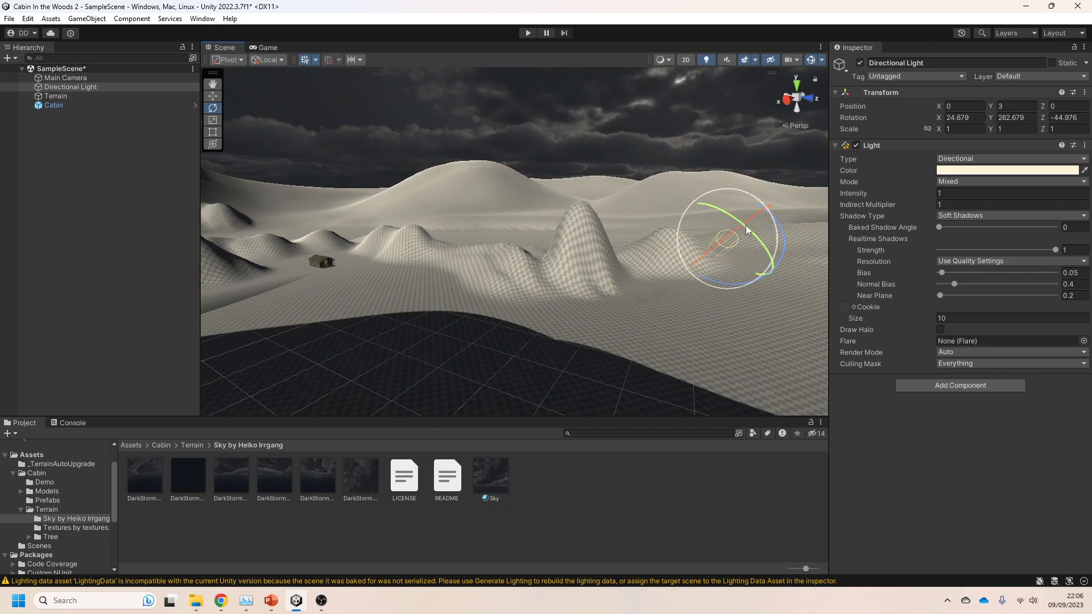
- Try out the Directional Light's colour and set its intensity to about 1.05, checking the lighting on the cabin
left_click_drag(869, 196, 861, 191)
left_click(964, 170)
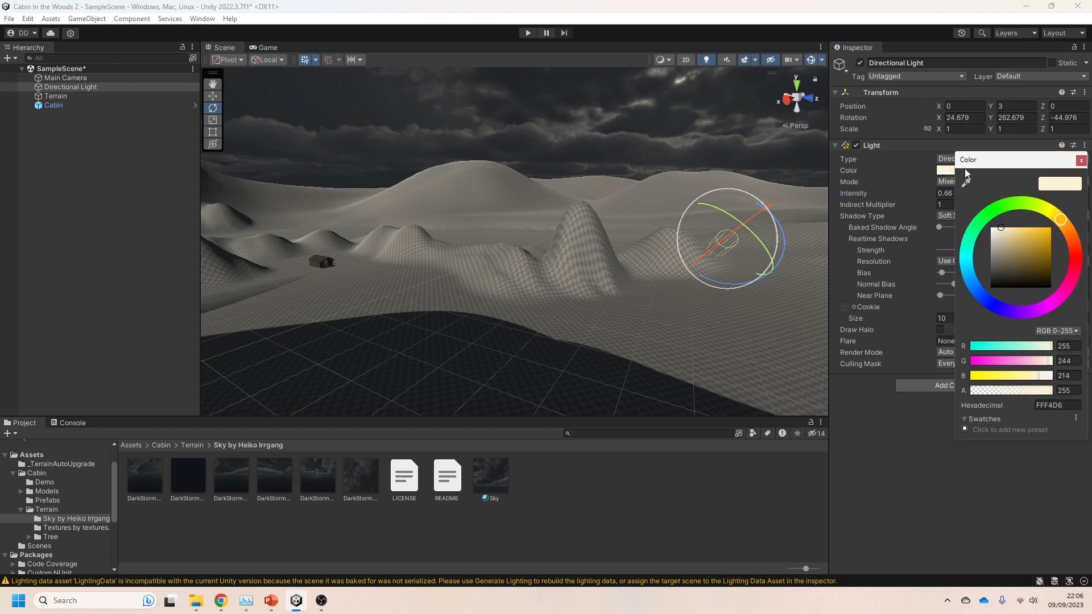
mouse_move(1053, 227)
left_mouse_down()
mouse_move(1019, 199)
mouse_move(987, 211)
mouse_move(974, 289)
mouse_move(1012, 322)
mouse_move(1076, 268)
mouse_move(1066, 227)
left_mouse_up()
left_click(1082, 161)
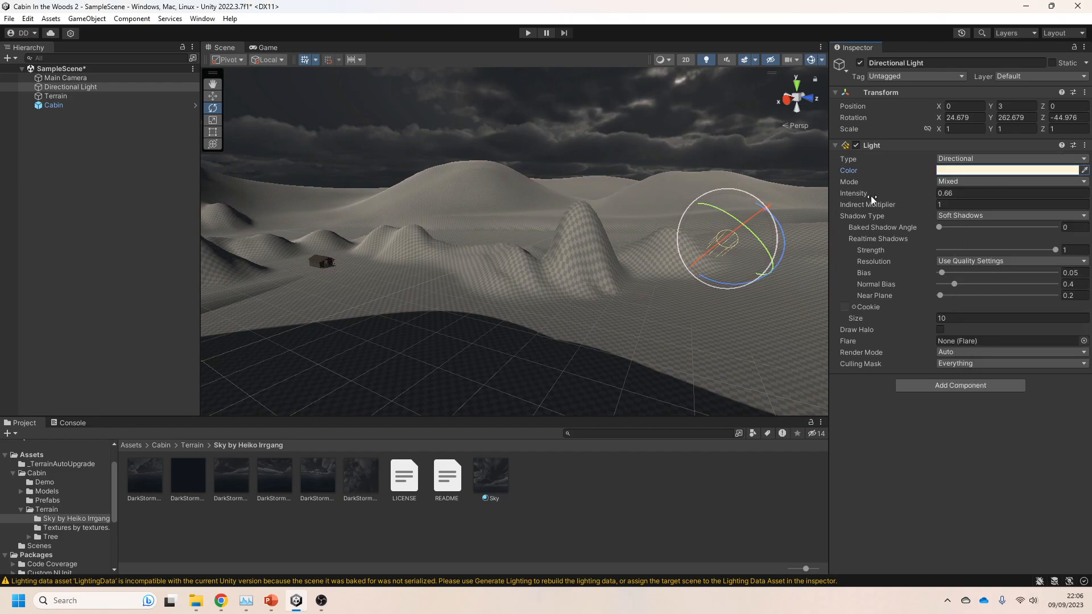
left_click_drag(870, 194, 879, 193)
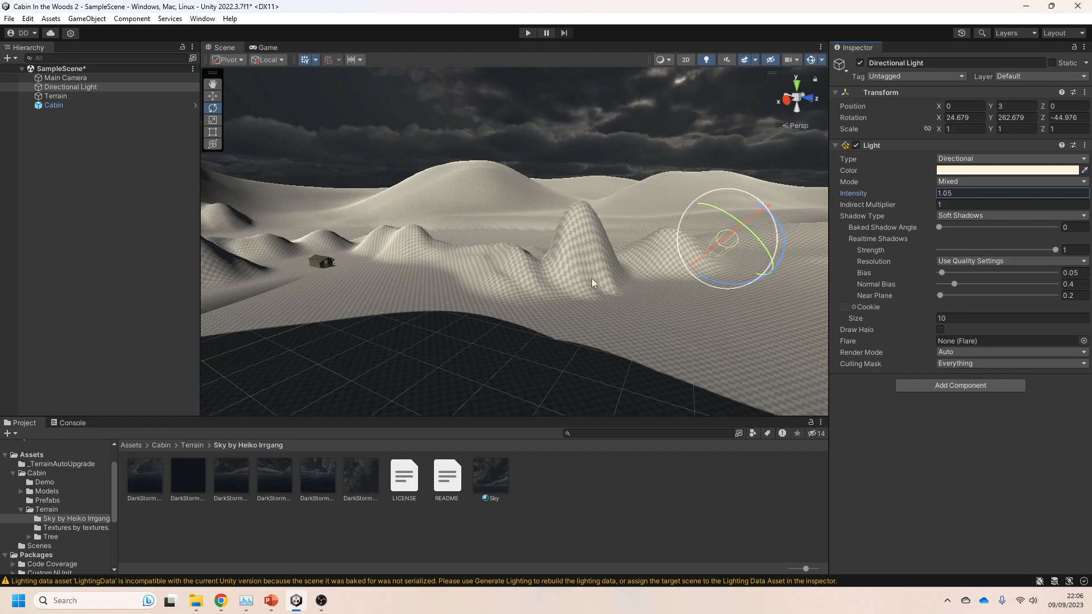
right_click_drag(437, 297, 324, 314)
key("w")
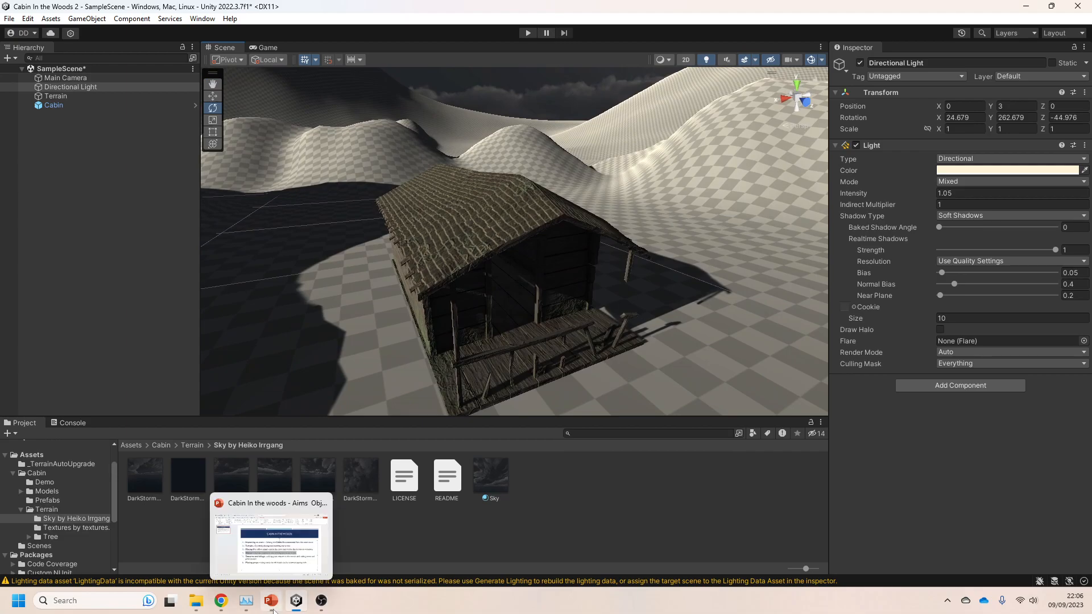
- Switch to PowerPoint, strike through the Skybox item in the Cabin in the Woods list, and return to Unity
left_click(273, 532)
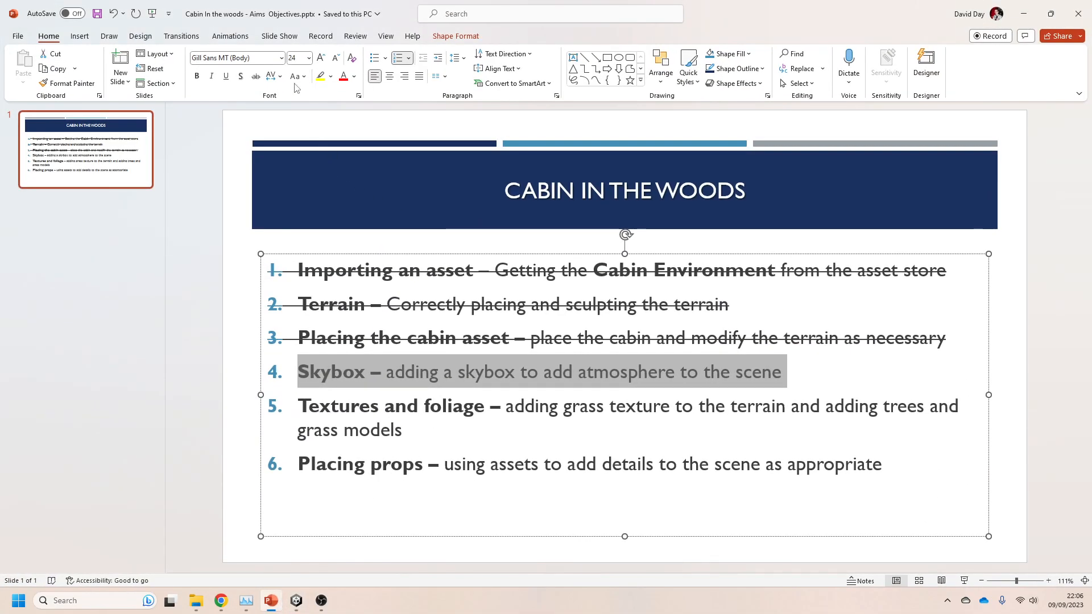
left_click(256, 76)
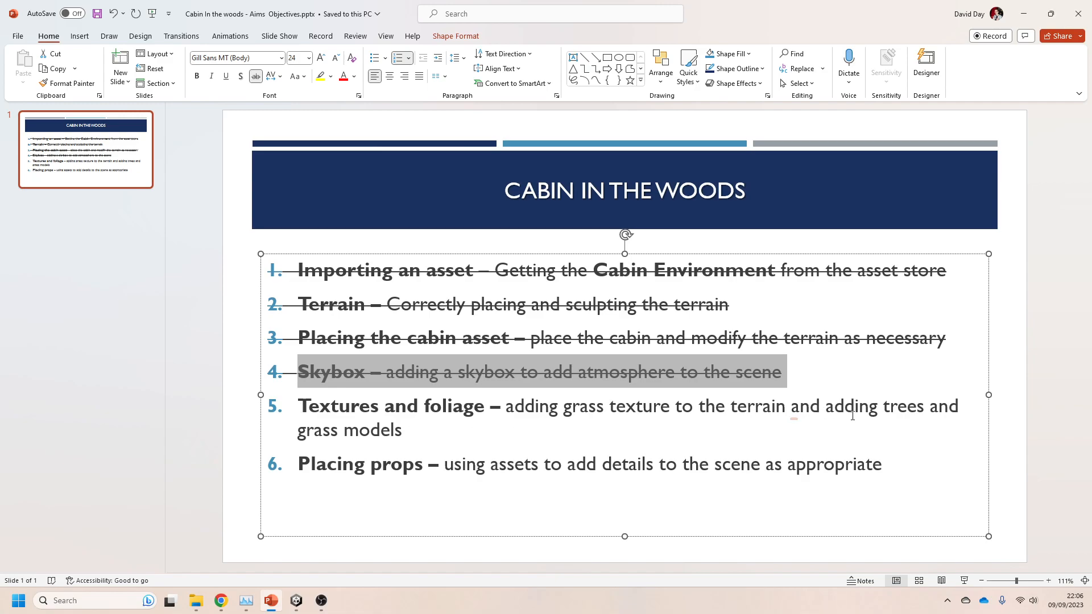
left_click(1023, 14)
- Select the Terrain and set its painting tool to Paint Texture
right_click_drag(594, 312, 632, 346)
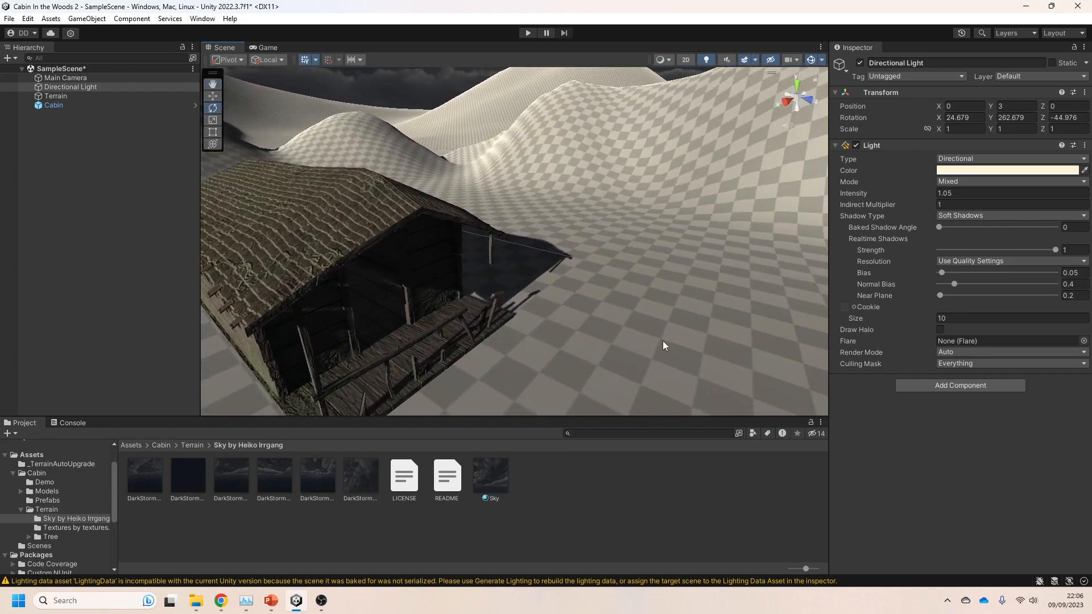
left_click(734, 315)
scroll(710, 339, "up", 5)
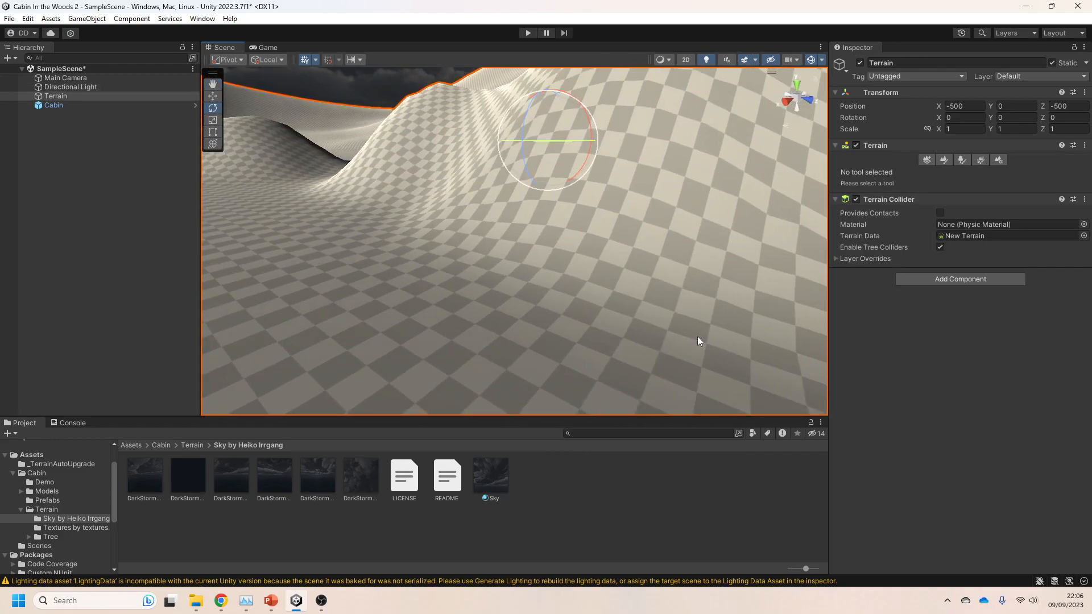
left_click(943, 161)
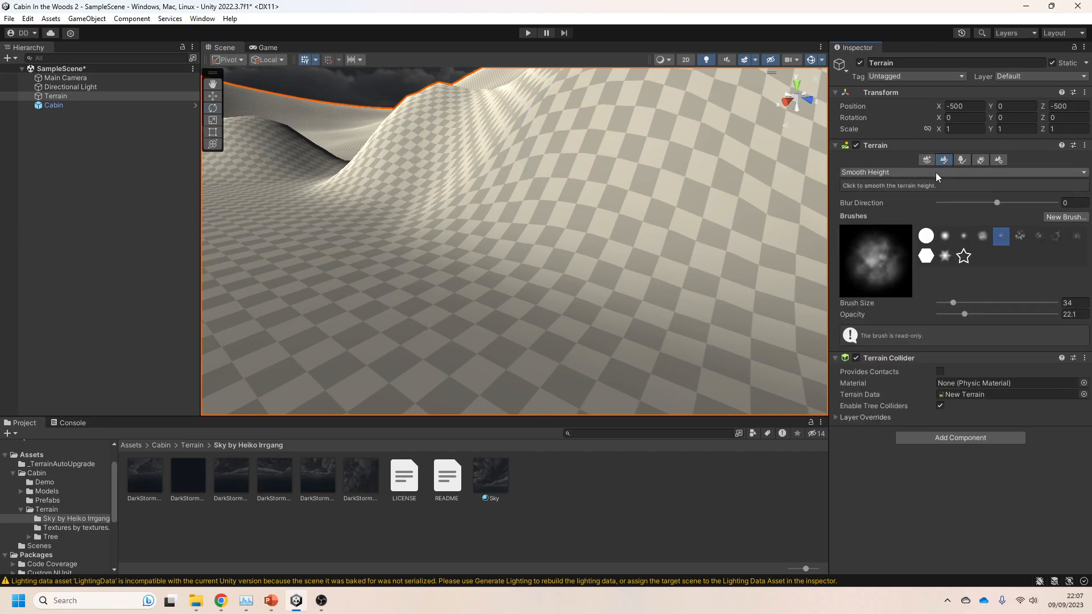
left_click(936, 173)
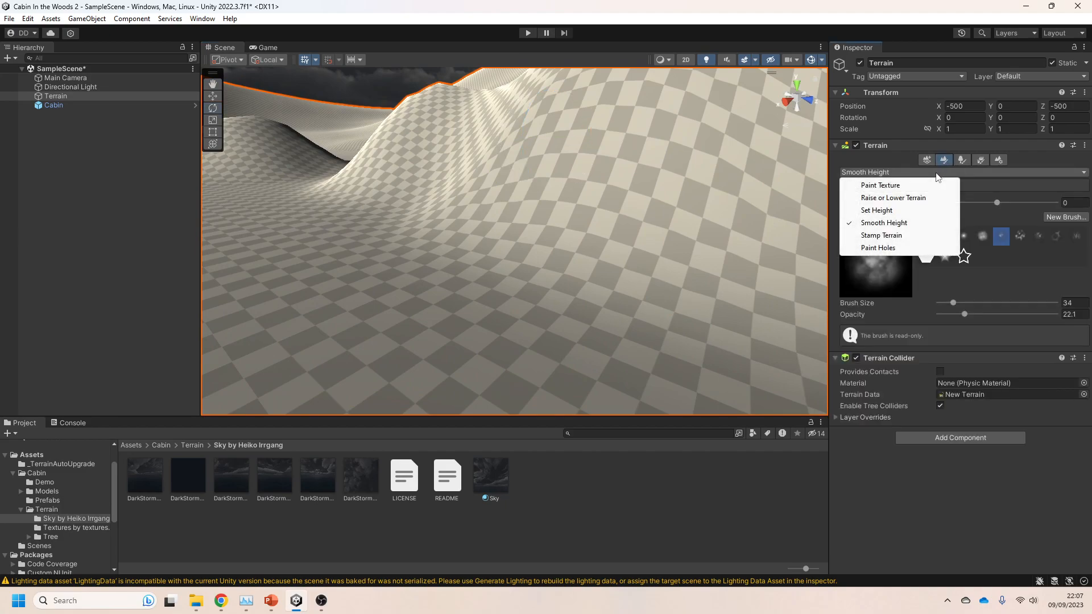
left_click(910, 188)
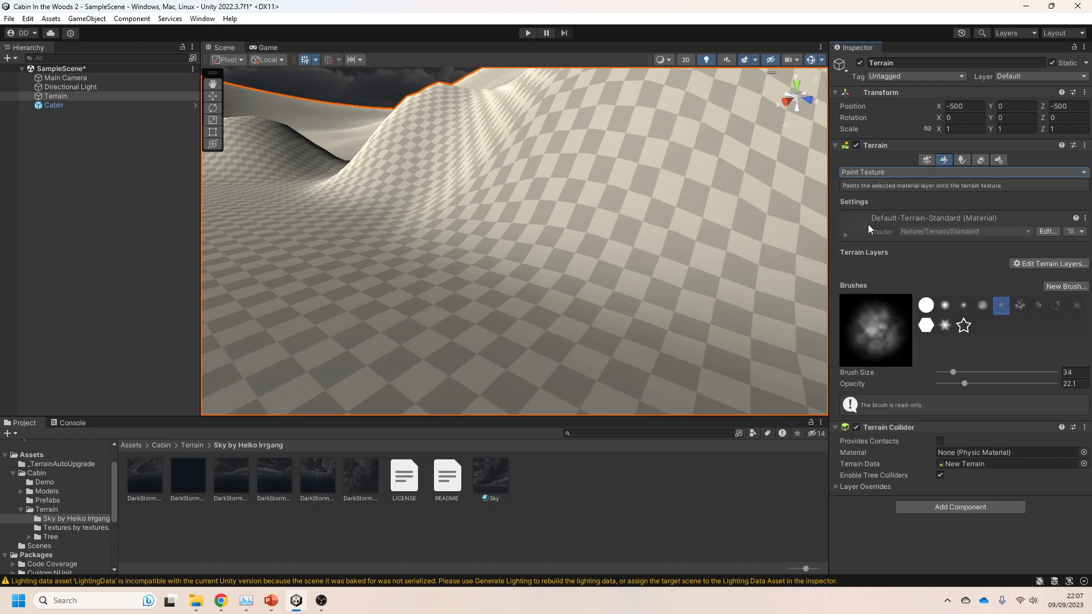
- Create a new terrain layer from the ground texture so that it covers the whole terrain
left_click(1055, 264)
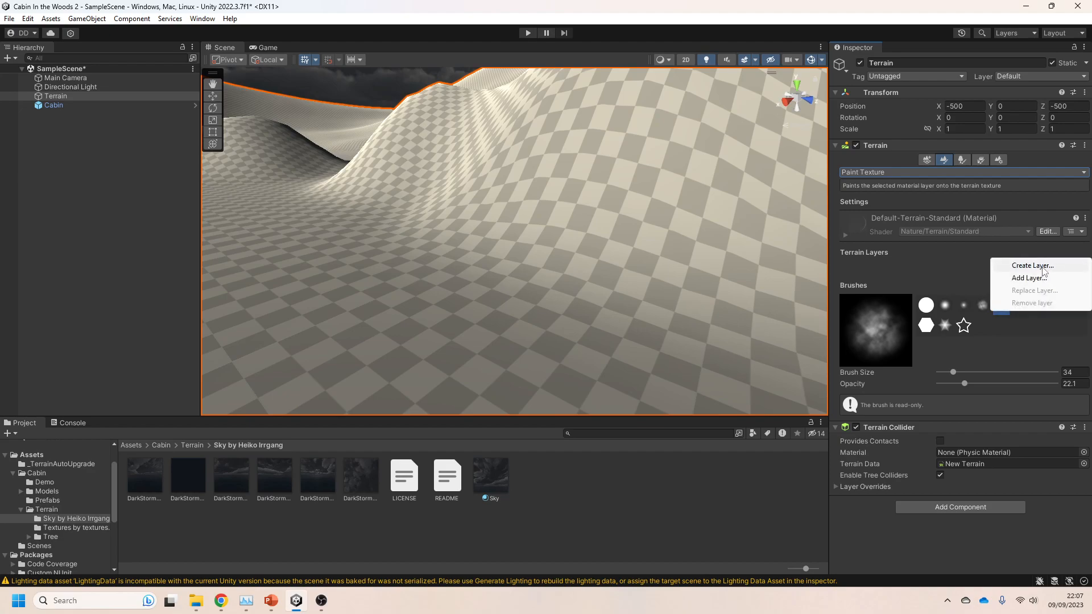
left_click(1031, 265)
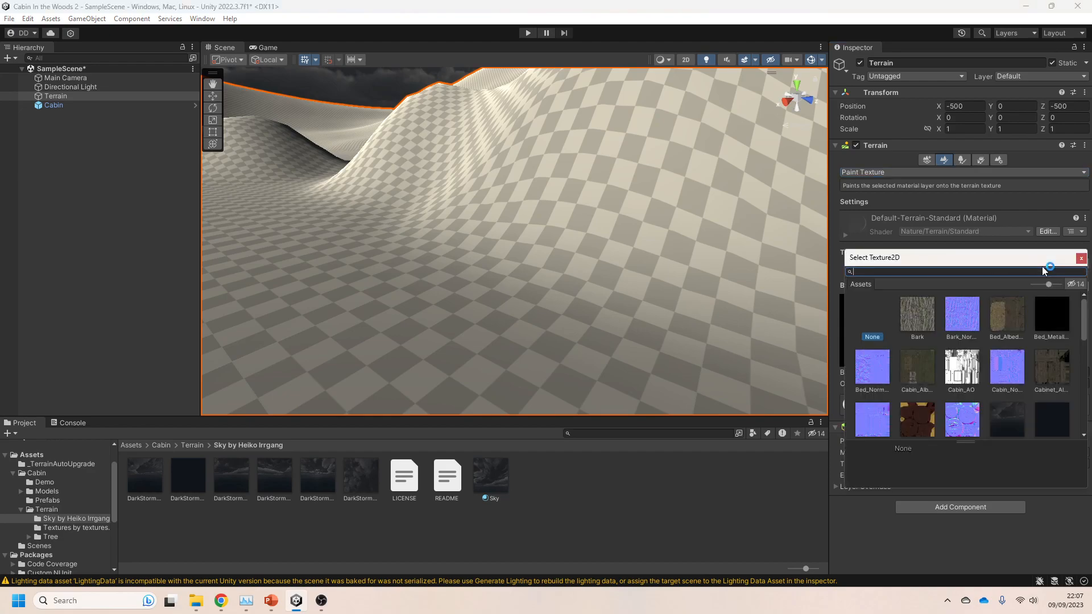
scroll(978, 381, "down", 3)
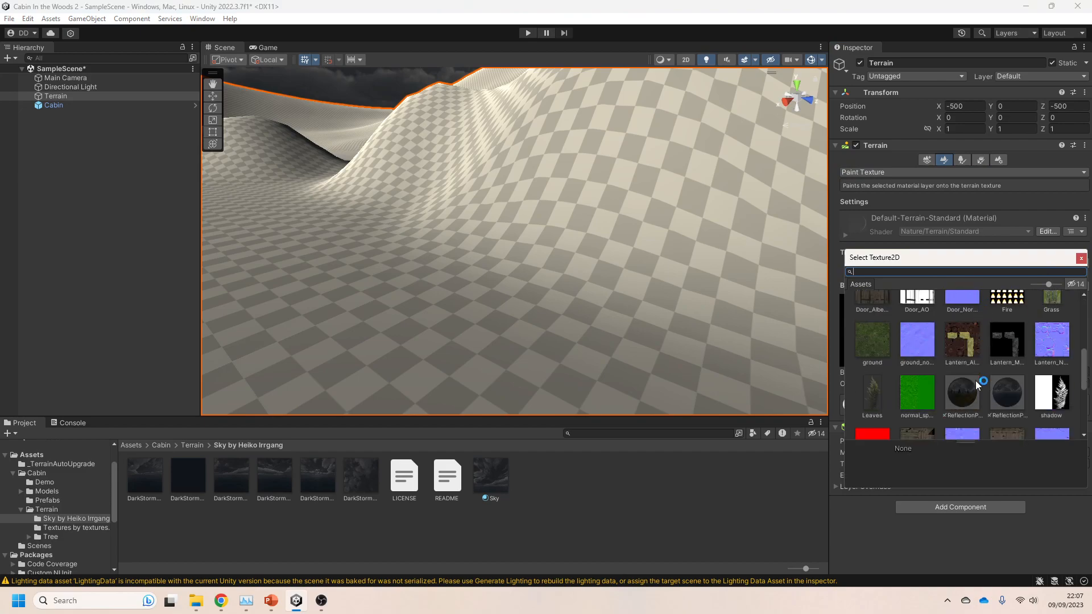
scroll(977, 384, "down", 4)
scroll(976, 384, "up", 2)
scroll(976, 384, "up", 2)
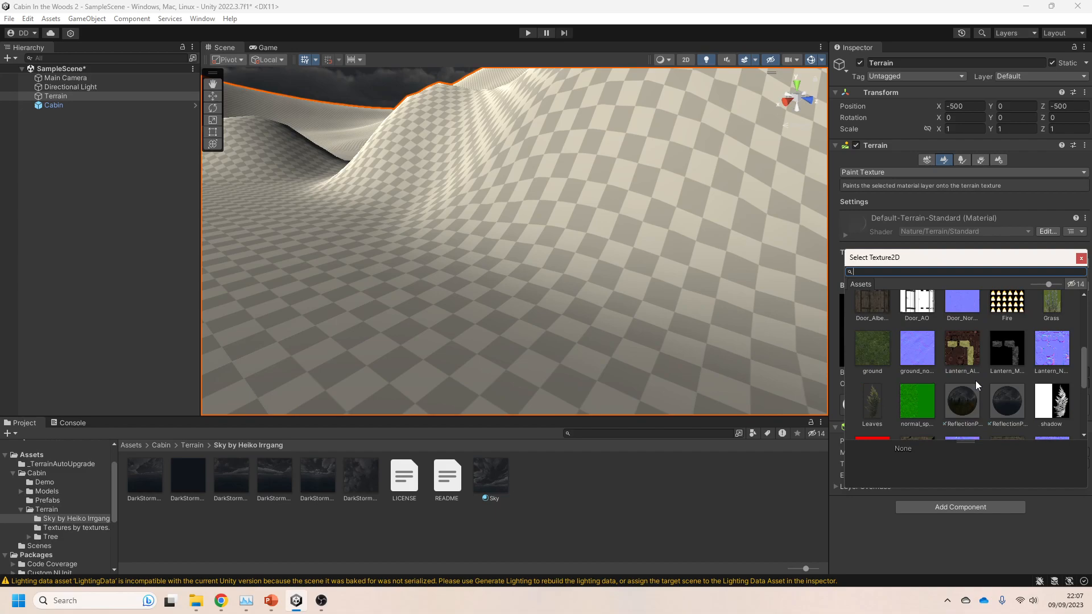
scroll(975, 385, "up", 1)
left_click(875, 390)
double_click(877, 382)
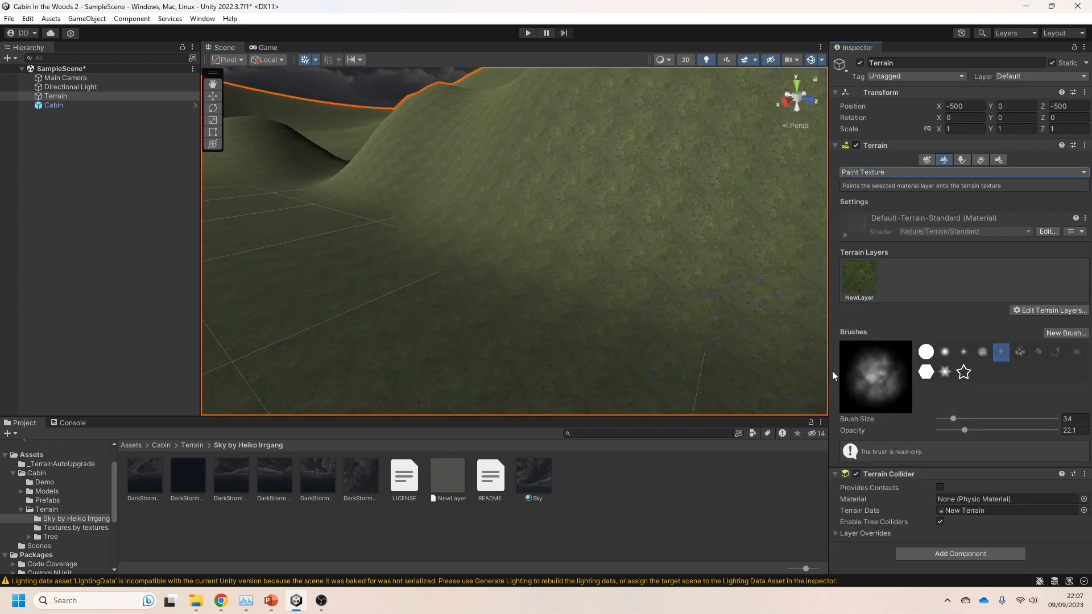
- Browse the Cabin asset folders to its Terrain folder and inspect the ground and ground_normal textures' import settings
right_click_drag(583, 225, 390, 194)
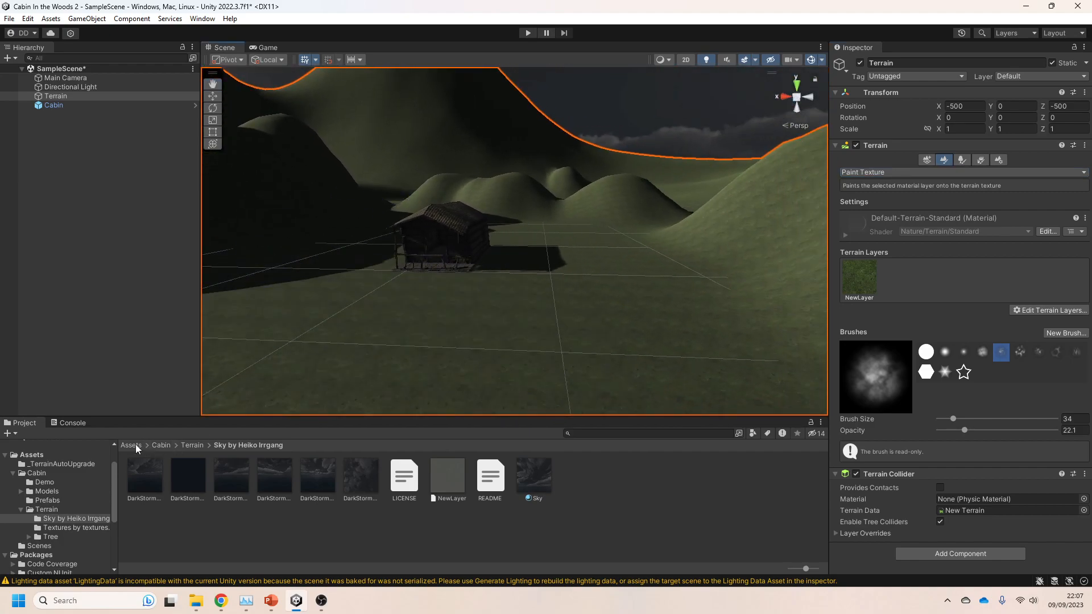
left_click(133, 445)
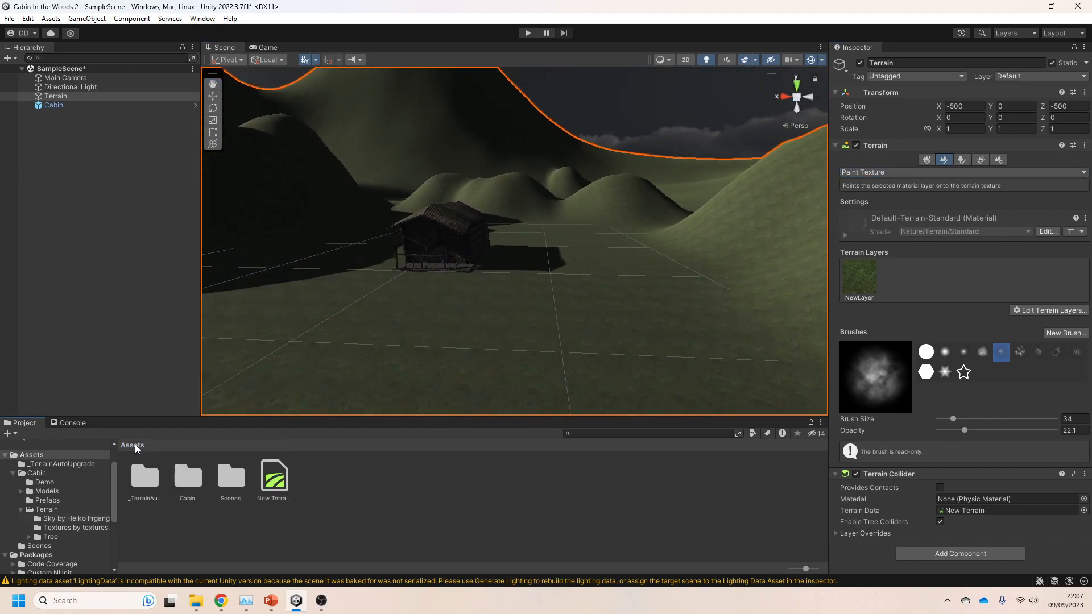
double_click(192, 487)
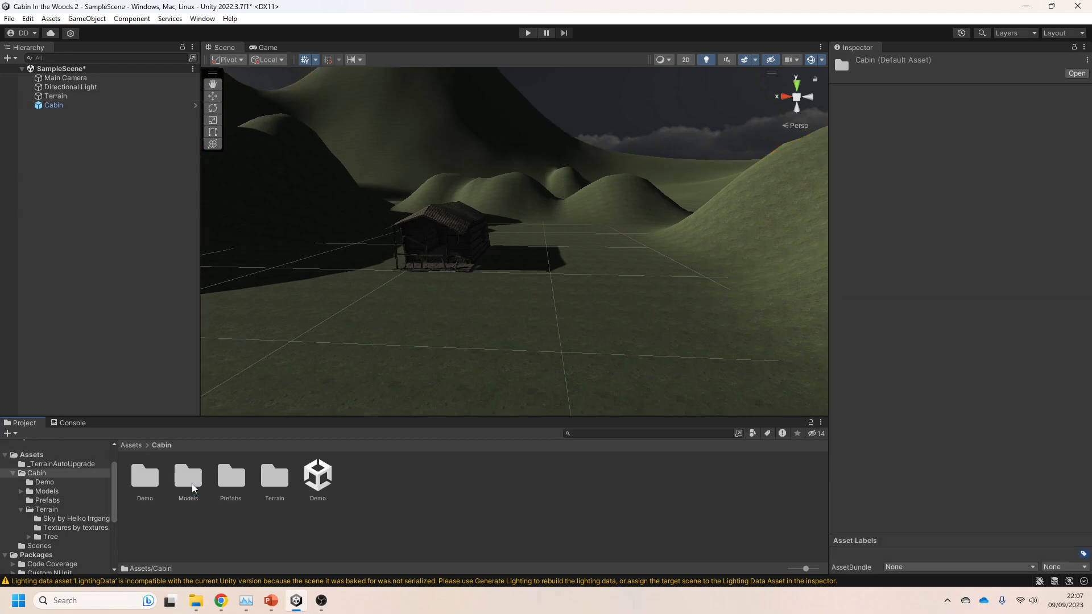
double_click(225, 483)
left_click(161, 444)
double_click(271, 479)
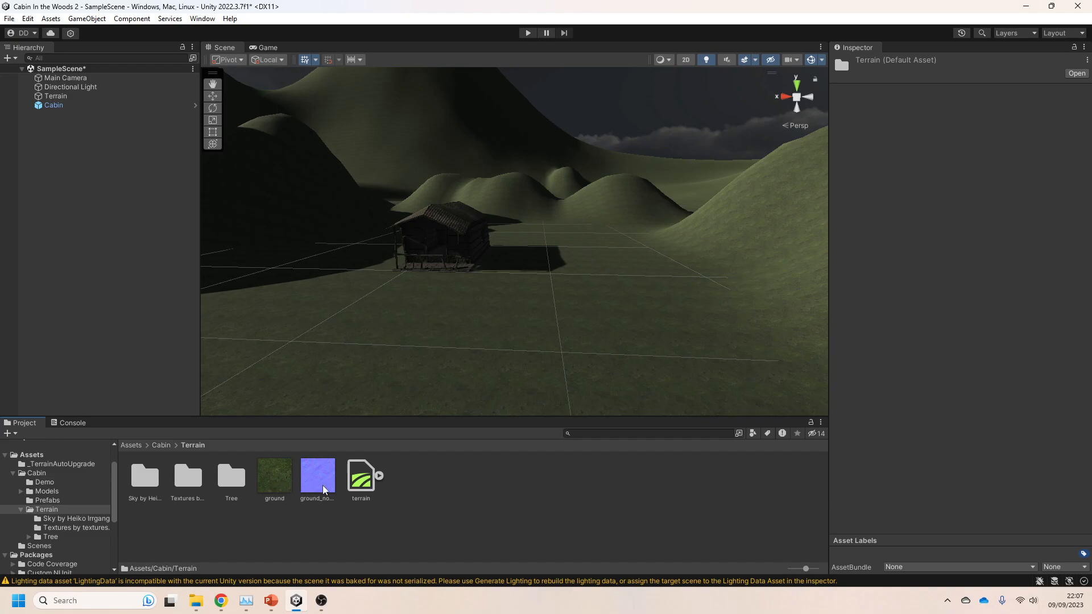
left_click(286, 483)
left_click(316, 486)
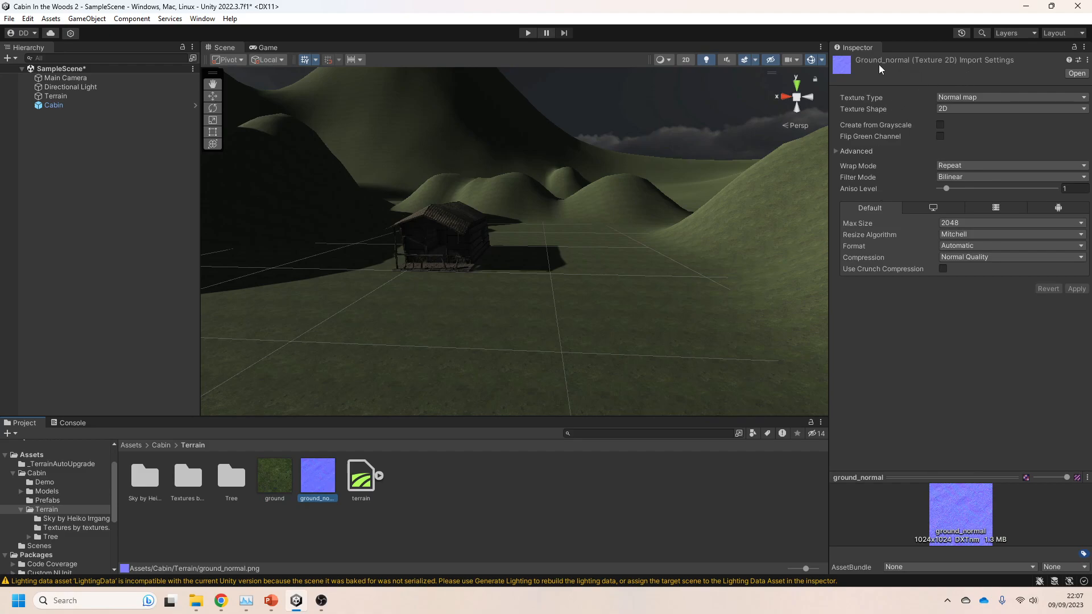
left_click(274, 490)
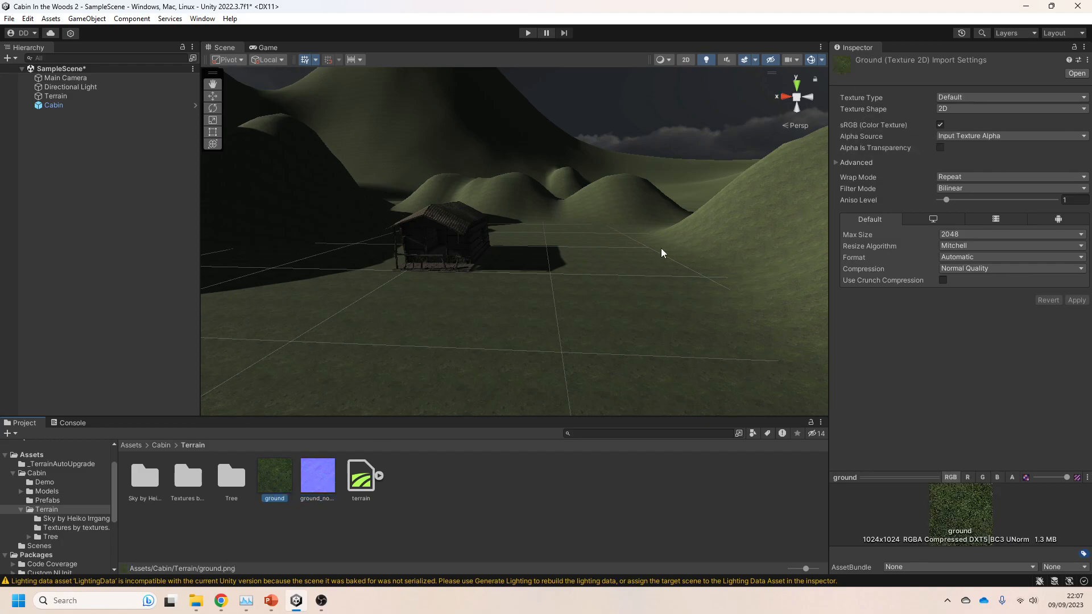
- Reselect the Terrain and assign the ground_normal texture as the normal map of its NewLayer terrain layer
right_click_drag(588, 298, 580, 326)
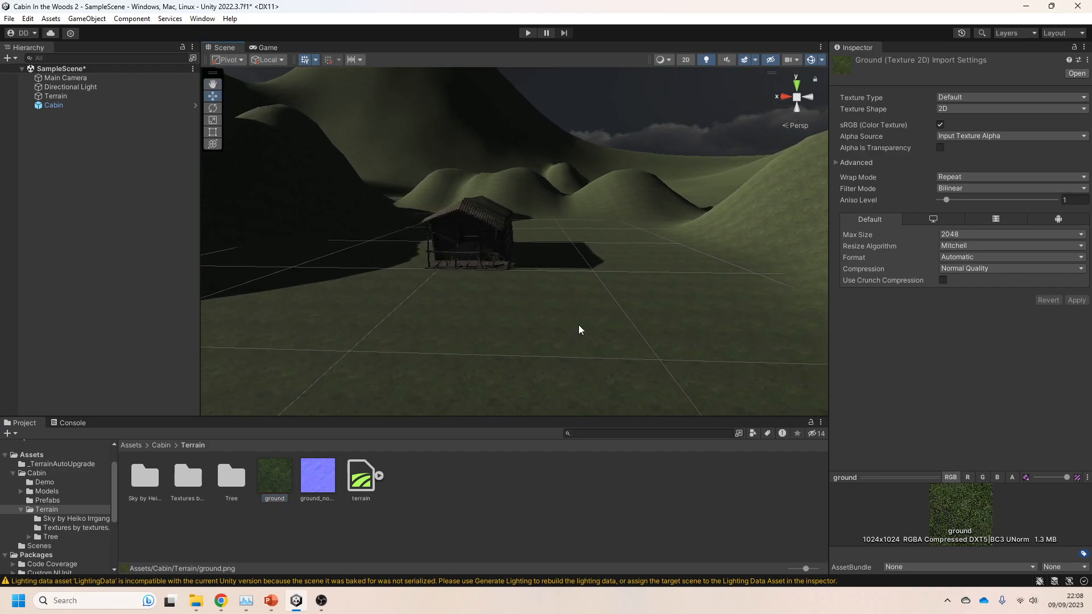
left_click(572, 223)
left_click(943, 161)
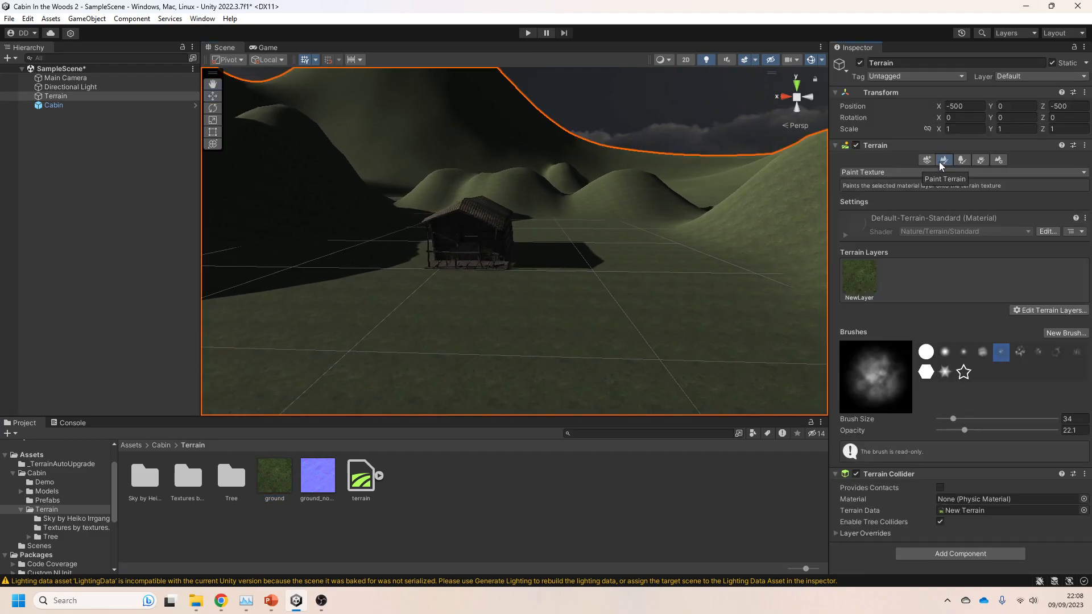
left_click(871, 281)
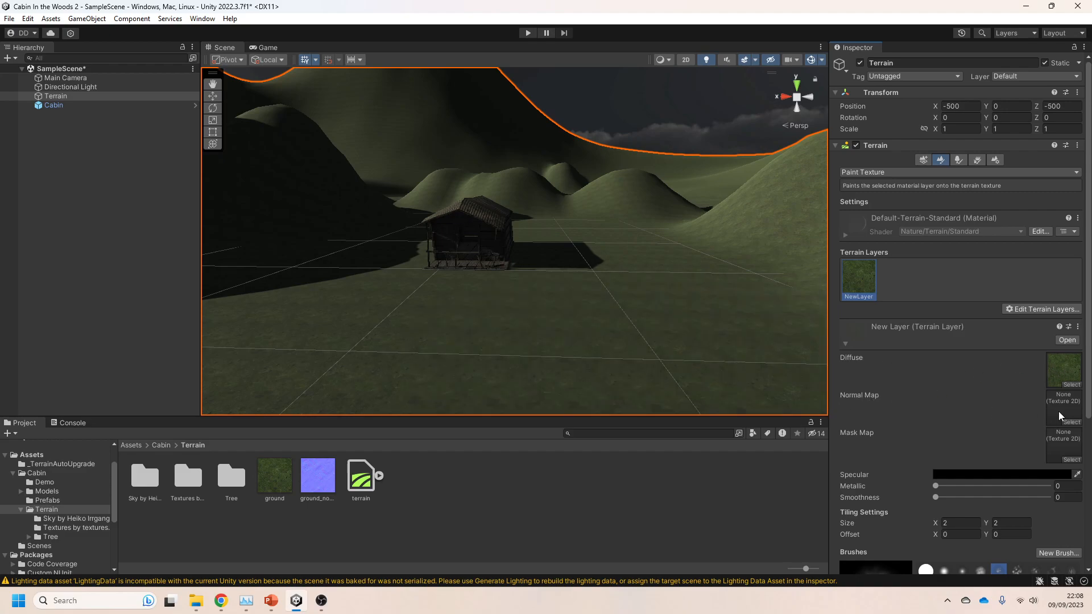
scroll(572, 344, "up", 5)
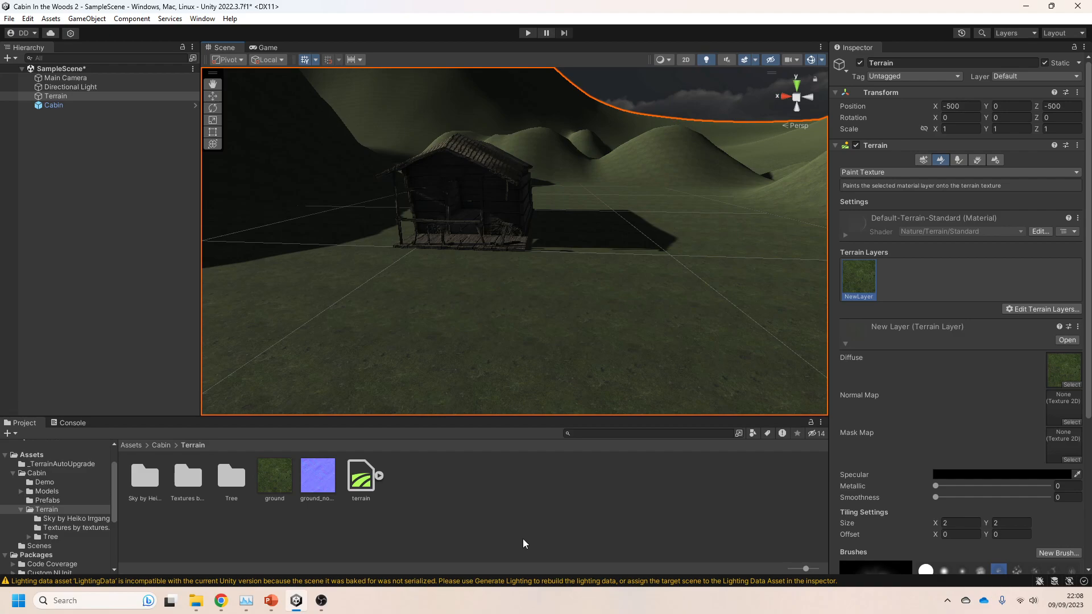
left_click(1071, 422)
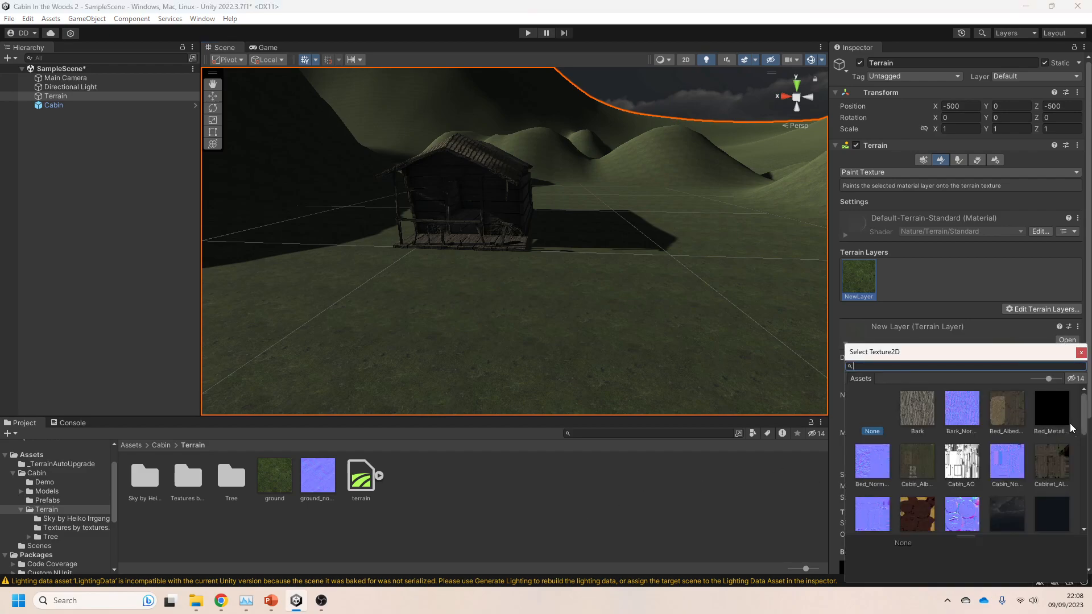
type("ground")
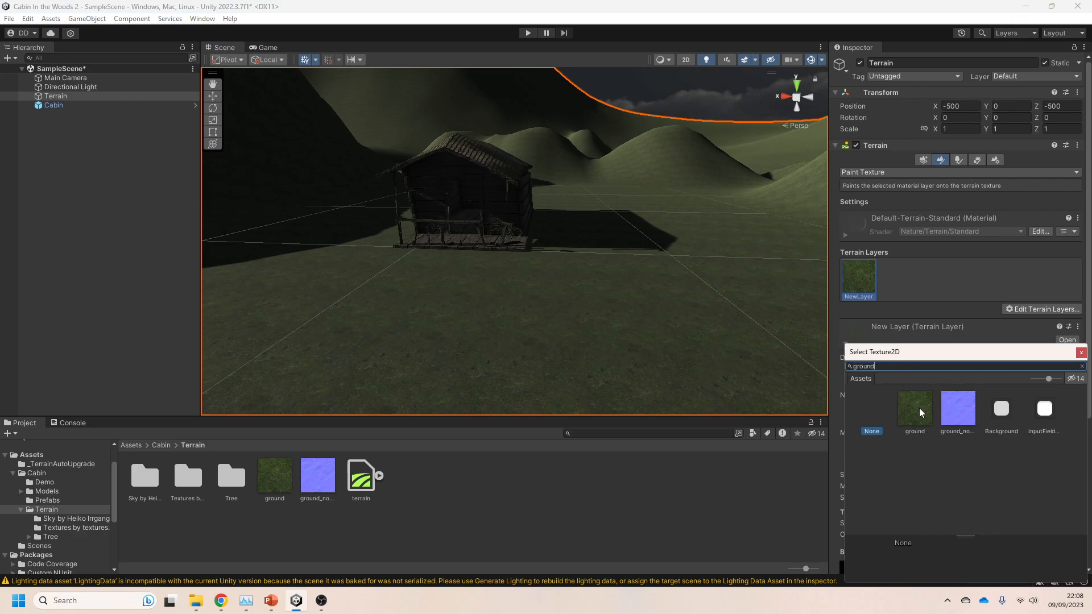
left_click(958, 409)
double_click(958, 408)
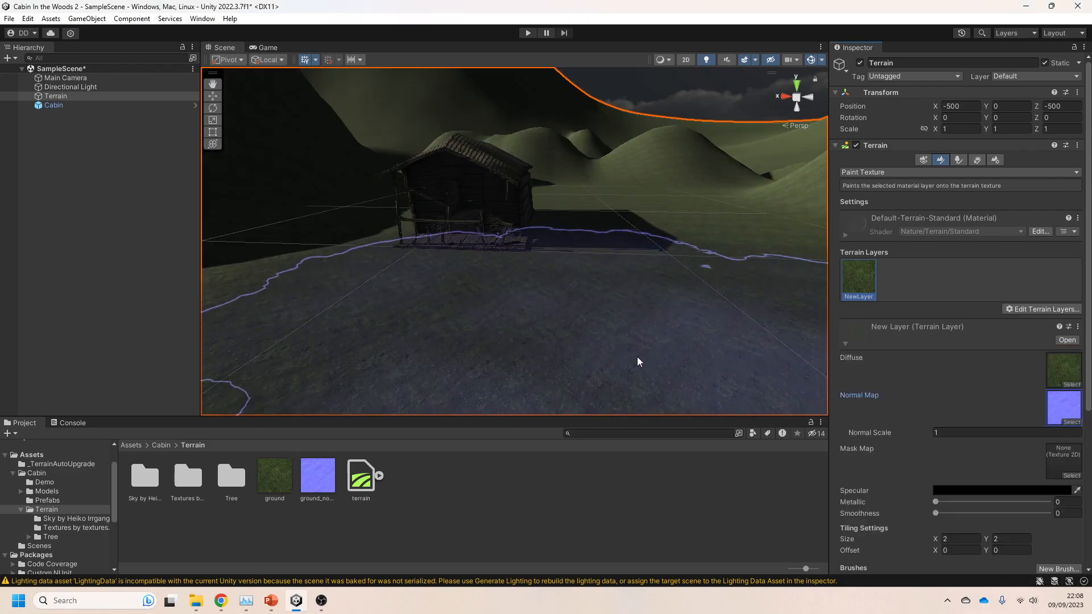
- Compare normal scales of 0 and about 2.32 on the ground layer and set the scale back to 1
left_click(967, 431)
type("0")
mouse_move(763, 400)
right_mouse_down()
mouse_move(567, 349)
mouse_move(573, 383)
right_mouse_up()
key("s")
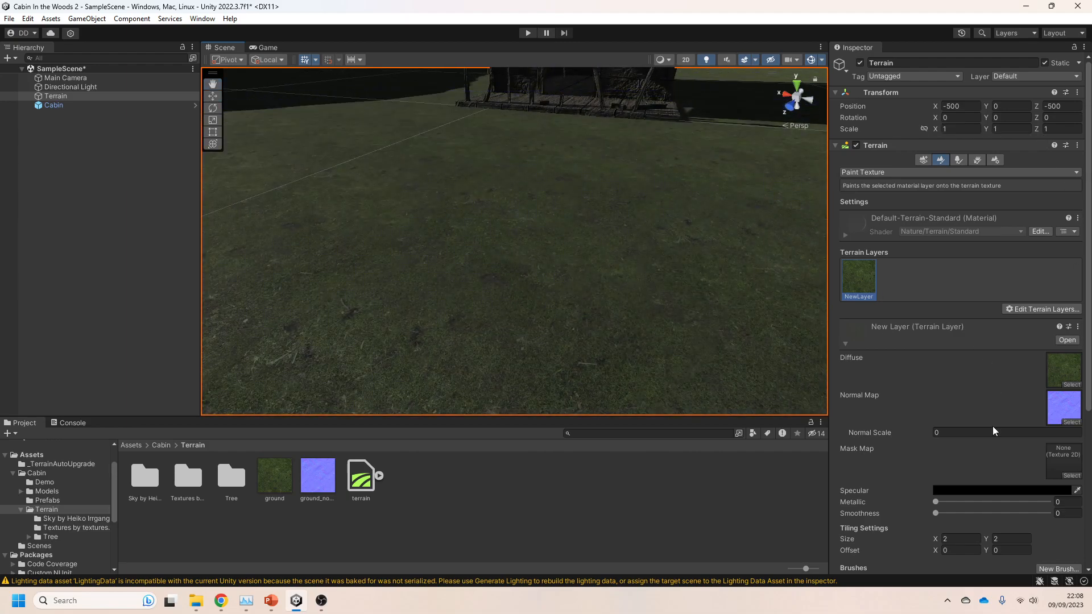
left_click(919, 433)
mouse_move(949, 436)
left_mouse_down()
mouse_move(1060, 438)
mouse_move(15, 443)
mouse_move(1030, 445)
mouse_move(944, 435)
mouse_move(967, 439)
left_mouse_up()
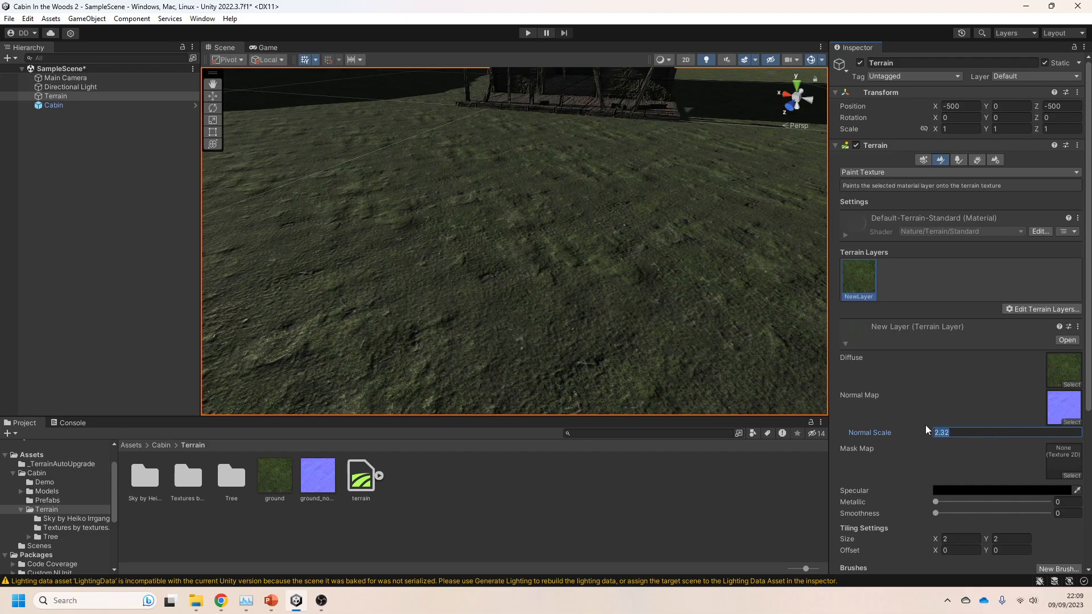
type("1")
right_click_drag(797, 310, 666, 145)
left_click(667, 145)
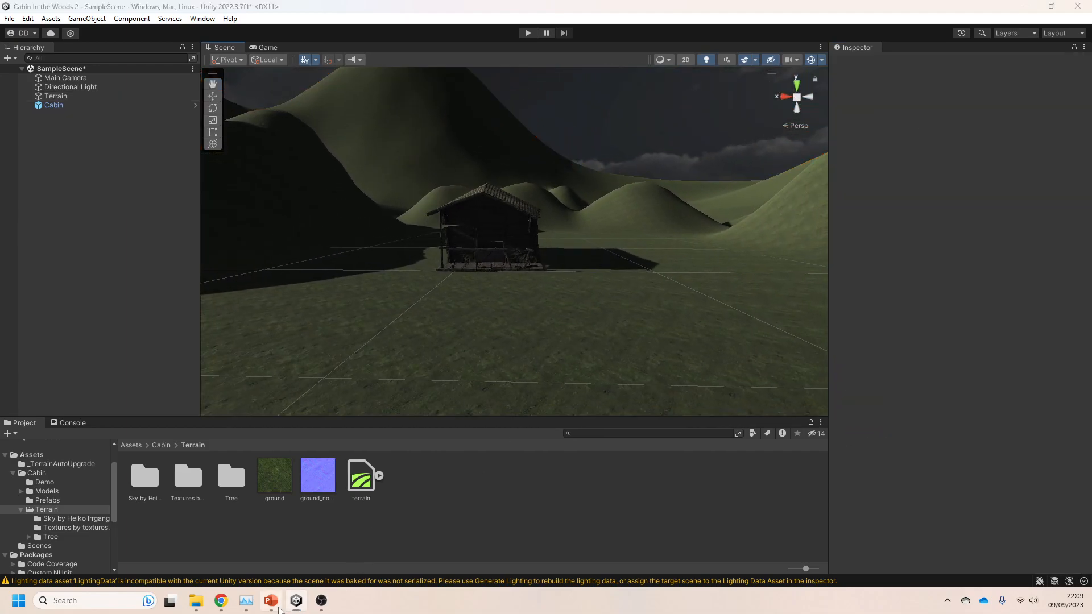
- Switch to PowerPoint, highlight "adding grass texture" in the Textures and foliage item, and return to Unity with the Terrain selected
left_click(270, 602)
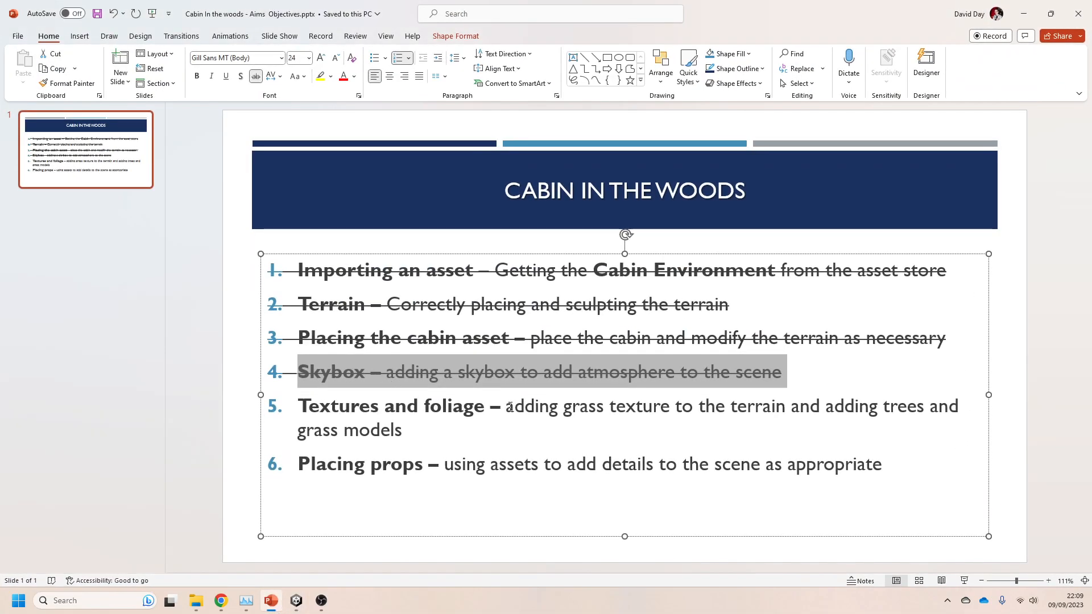
left_click_drag(508, 407, 651, 412)
left_click(1023, 14)
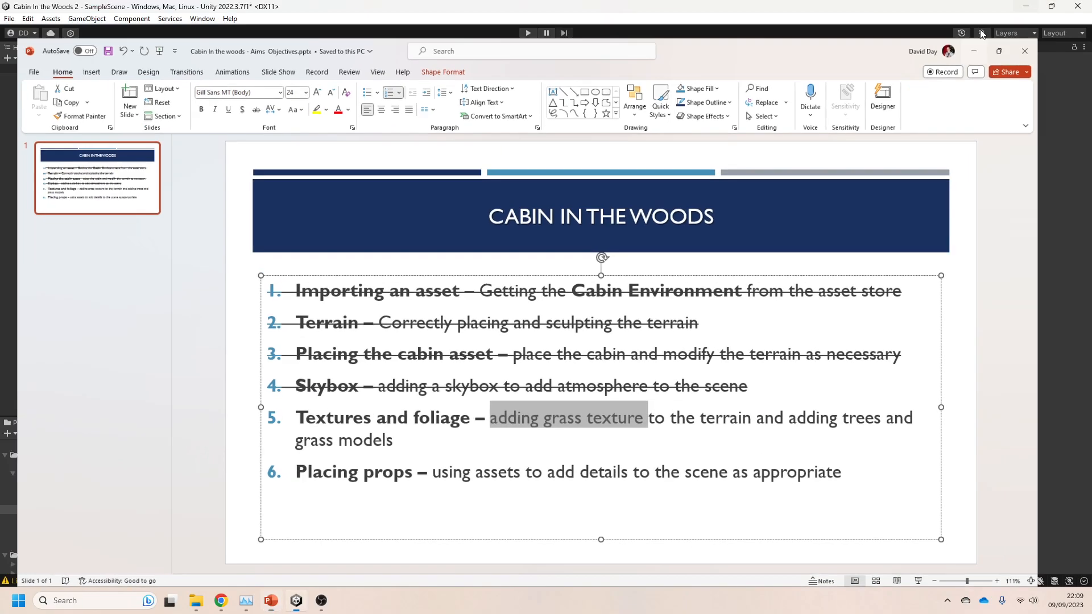
left_click(552, 345)
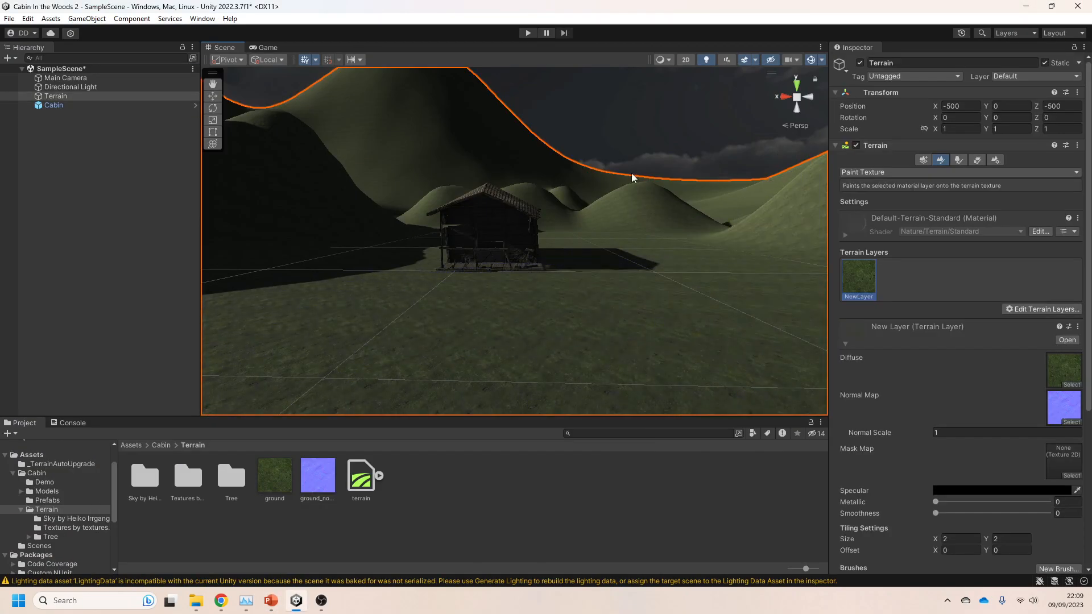
left_click(1039, 309)
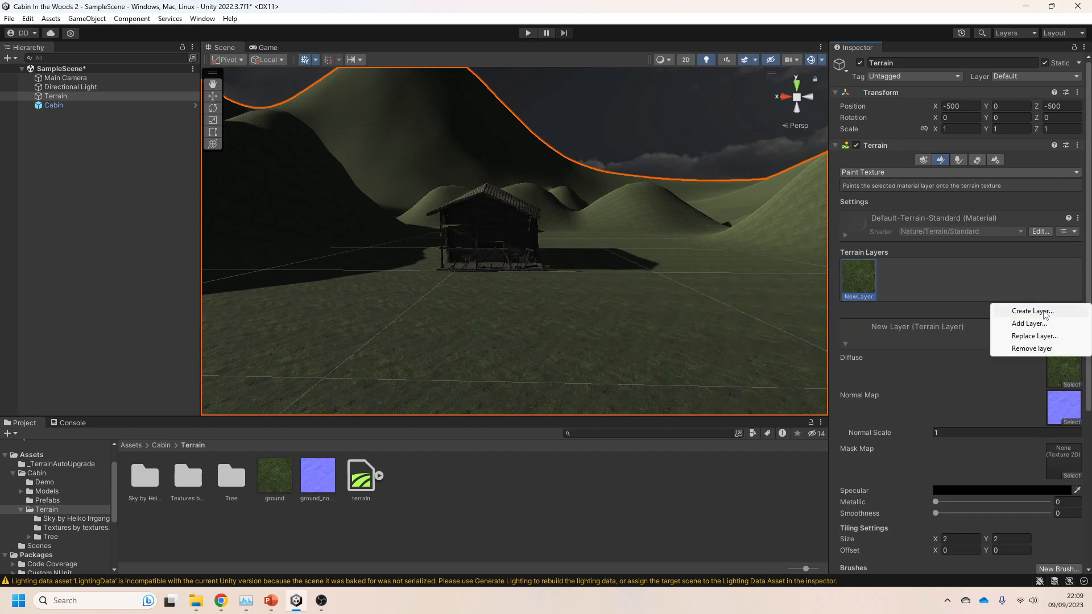
left_click(1041, 312)
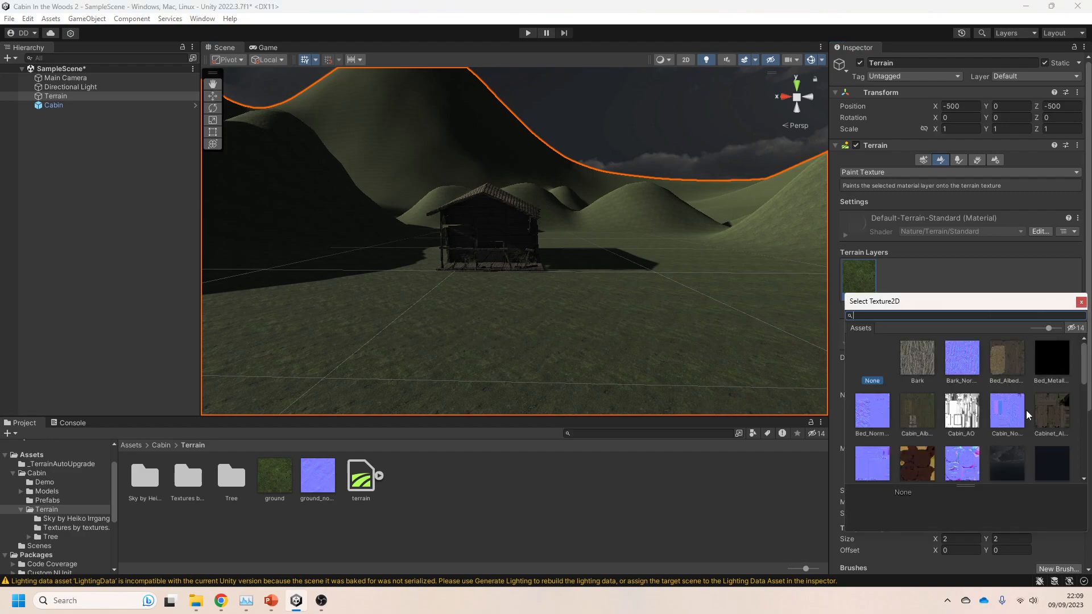
scroll(1026, 411, "down", 8)
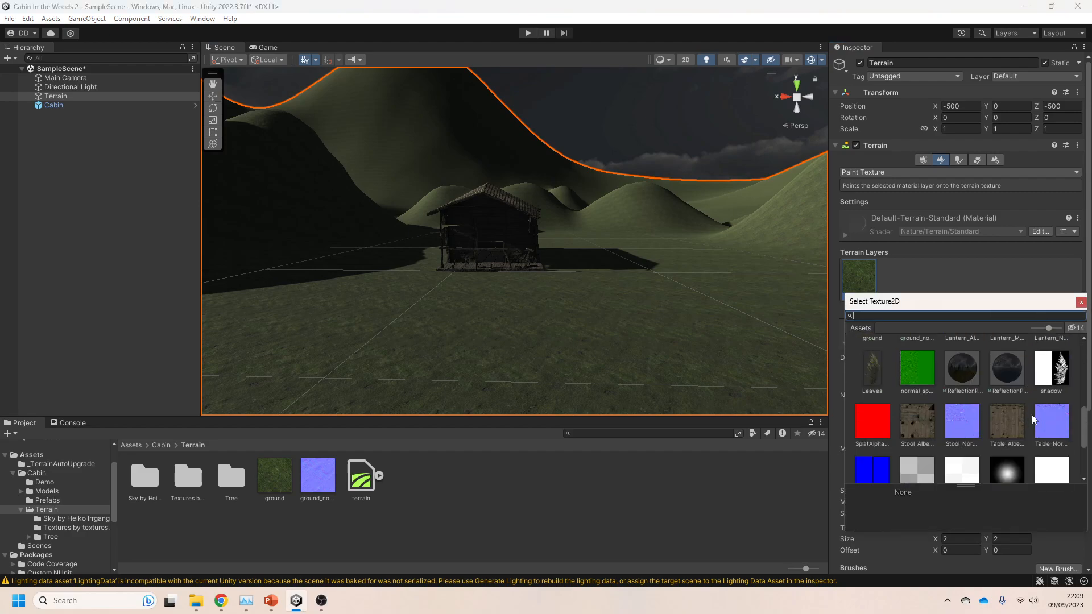
scroll(1032, 415, "down", 3)
scroll(1033, 419, "up", 4)
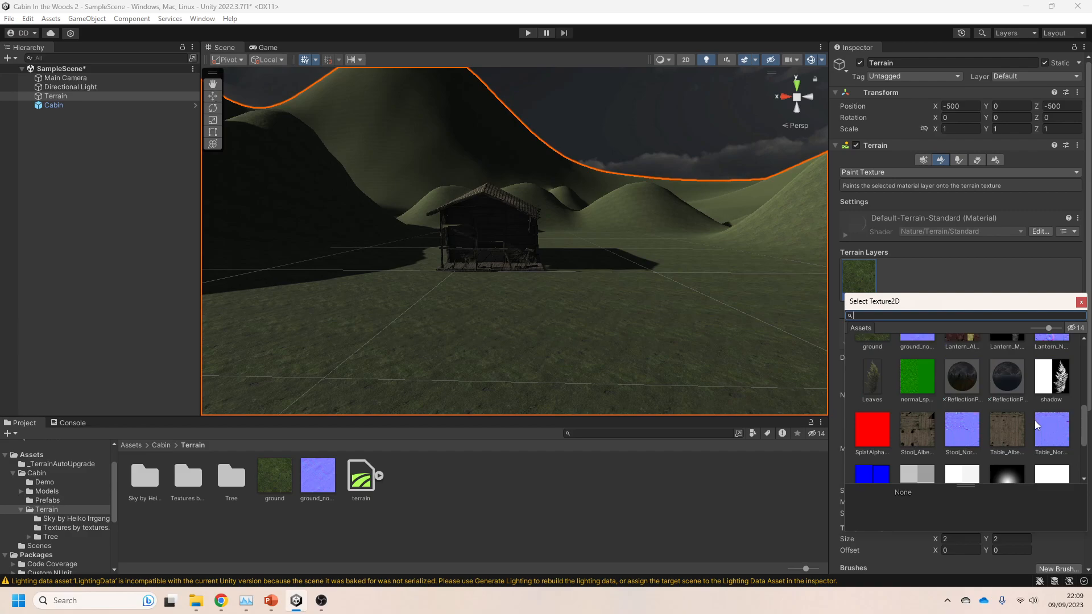
scroll(1035, 420, "up", 8)
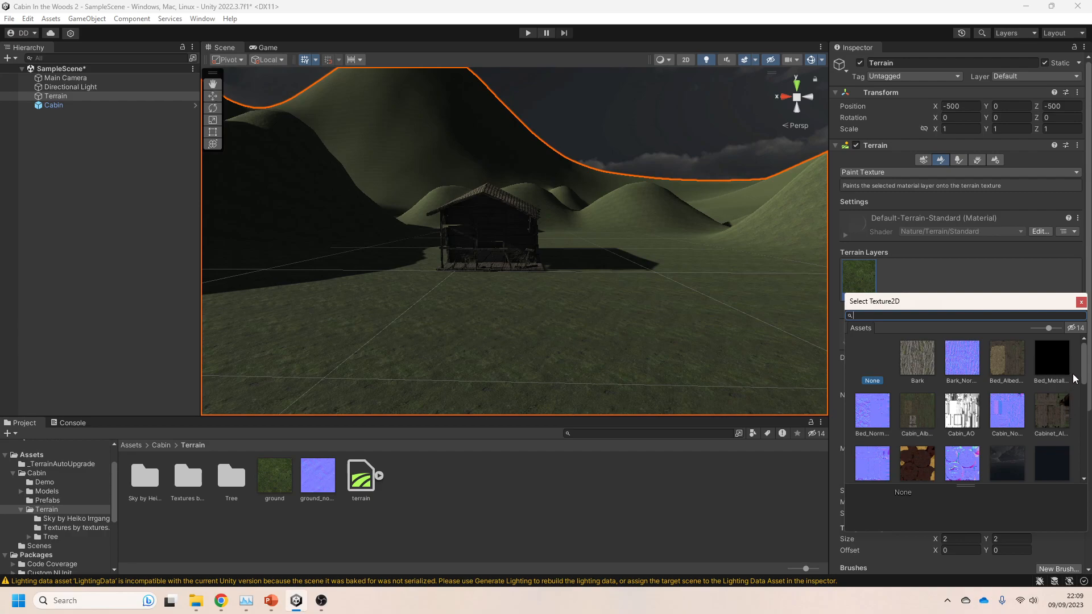
left_click(1081, 302)
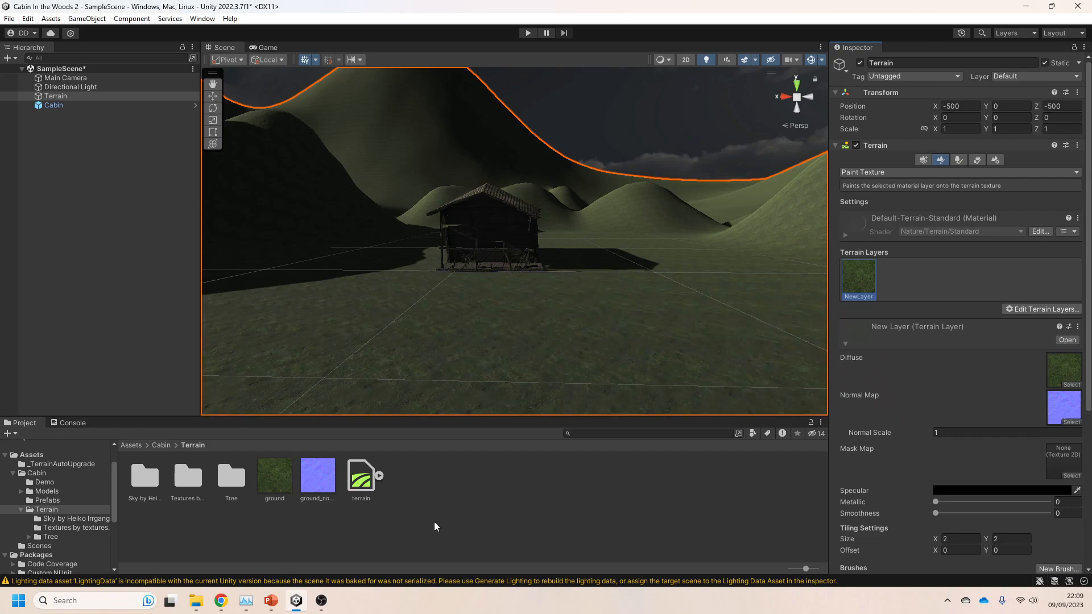
- Create a second terrain layer on the Terrain from the Bark texture
left_click(1026, 310)
left_click(1034, 313)
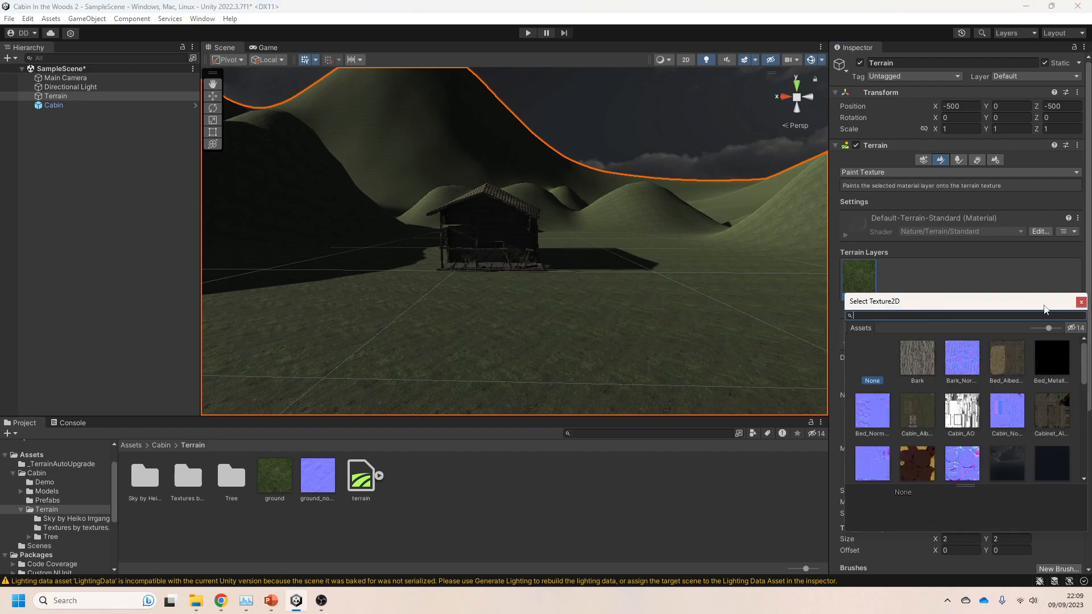
double_click(921, 357)
left_click(907, 289)
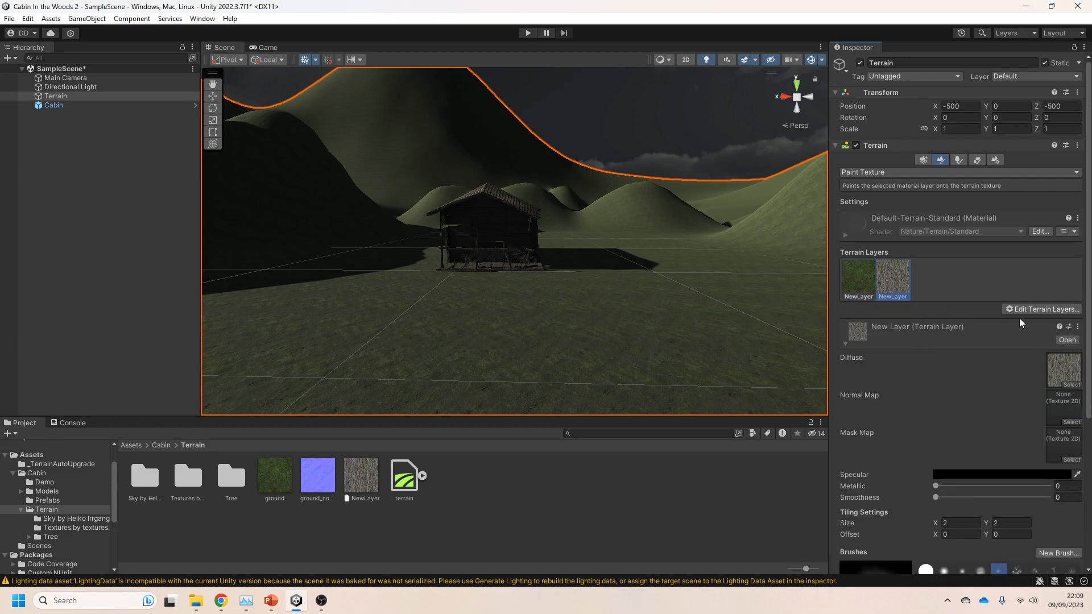
- Assign the matching bark normal texture as the normal map of the new bark terrain layer
left_click(1042, 309)
left_click(867, 335)
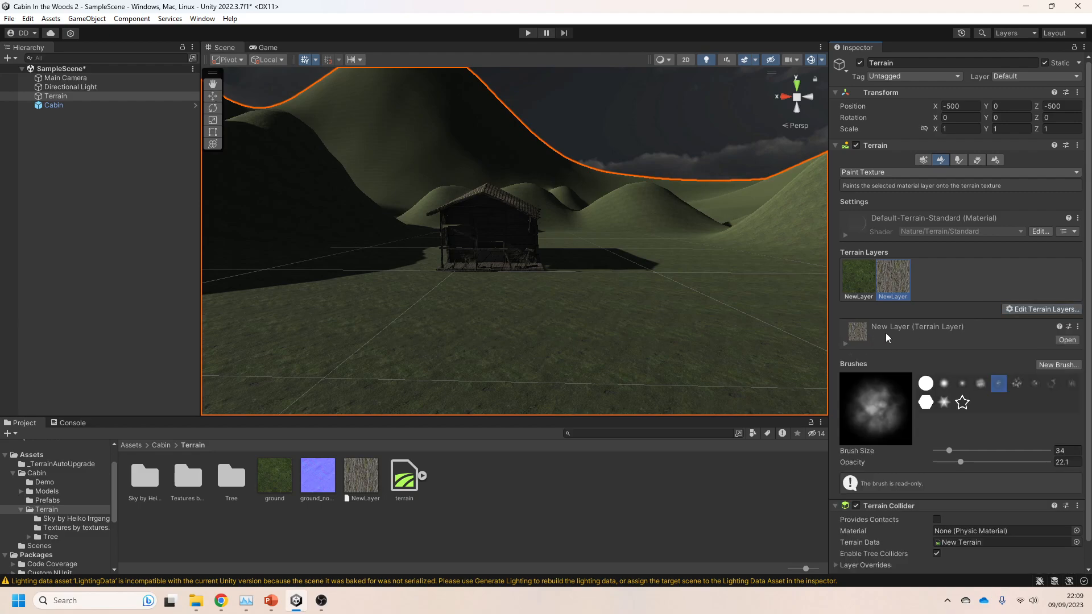
left_click(846, 344)
left_click(1071, 422)
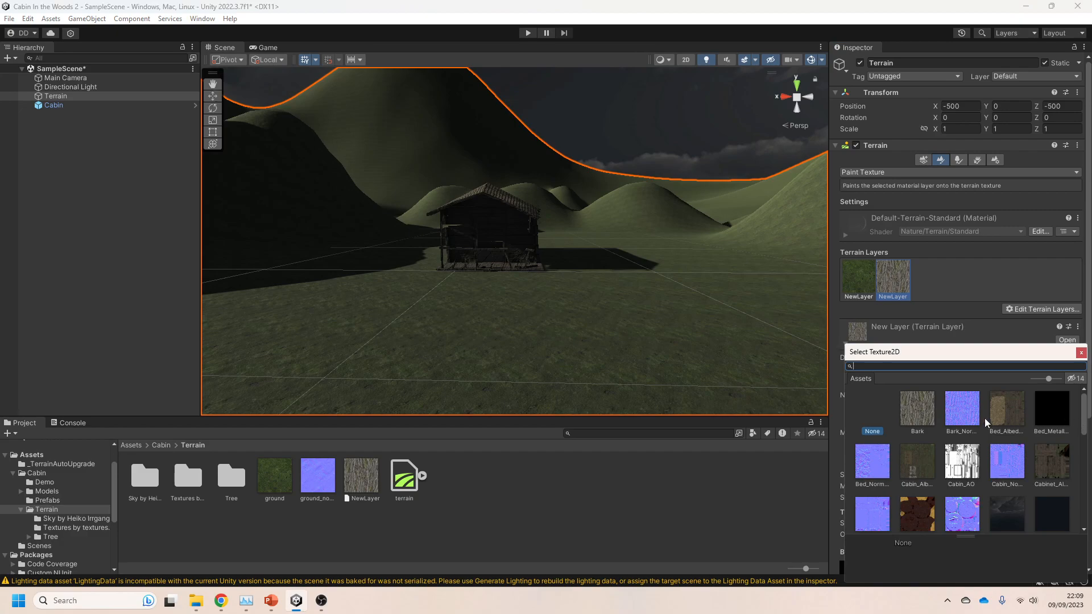
double_click(961, 408)
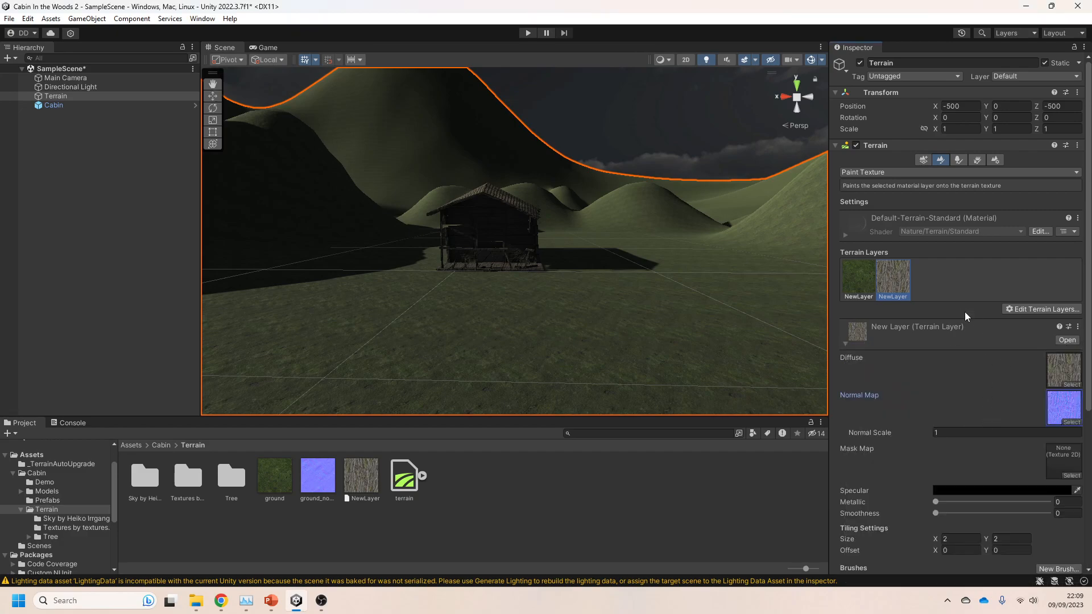
- Paint the bark layer over the ground in front of the cabin and up the adjacent hillside
right_click_drag(742, 337, 824, 316)
left_click(871, 279)
left_click(898, 278)
left_click(868, 279)
left_click(893, 282)
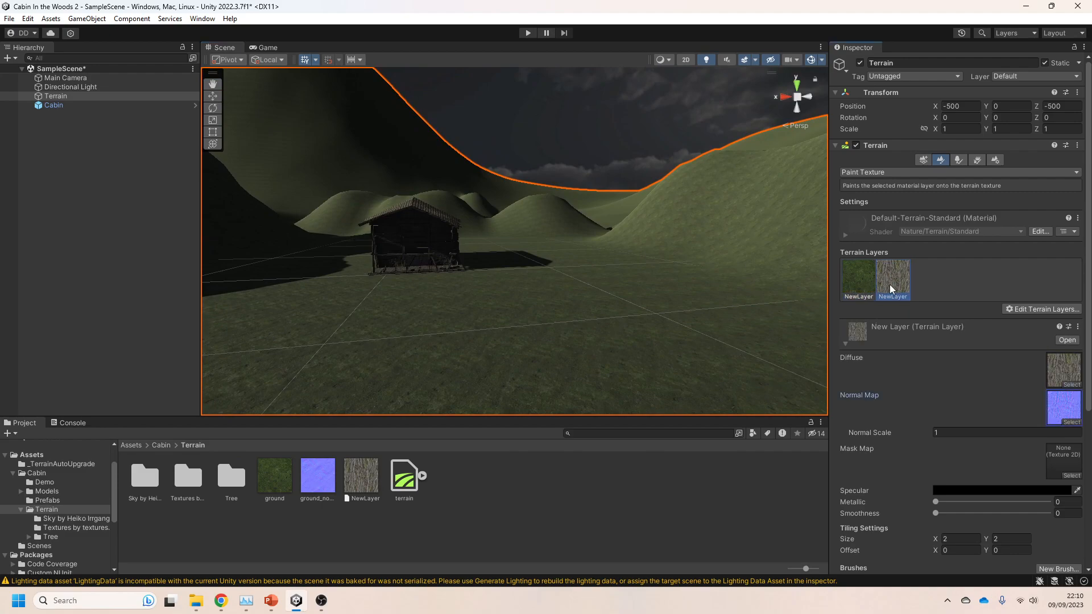
left_click_drag(755, 309, 783, 289)
scroll(783, 284, "down", 5)
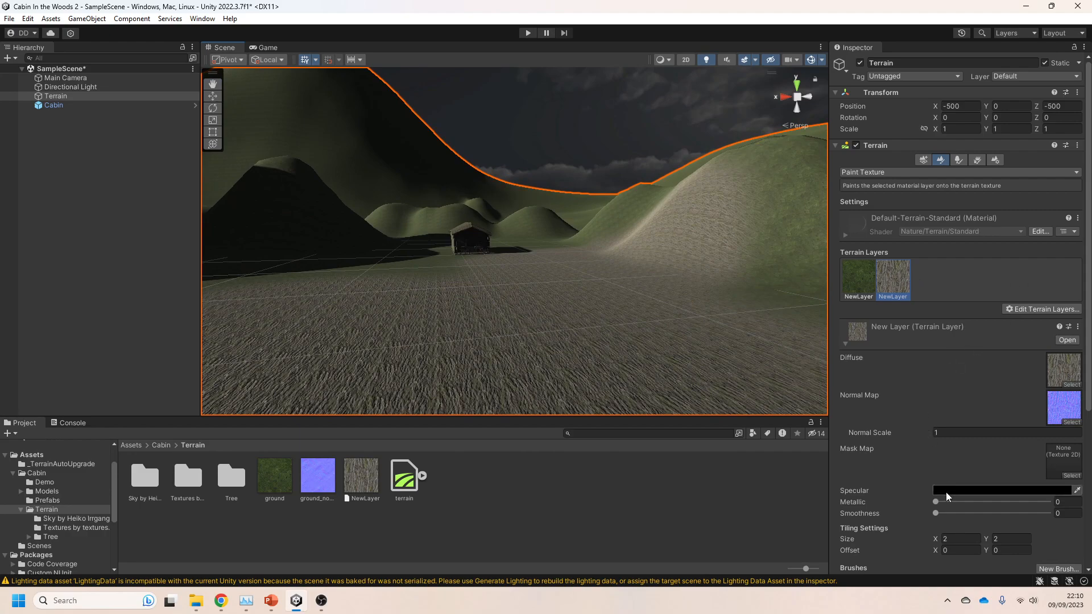
- Select the grass layer, set the brush size to 47 and paint grass back over part of the bark-covered ground
scroll(951, 480, "down", 6)
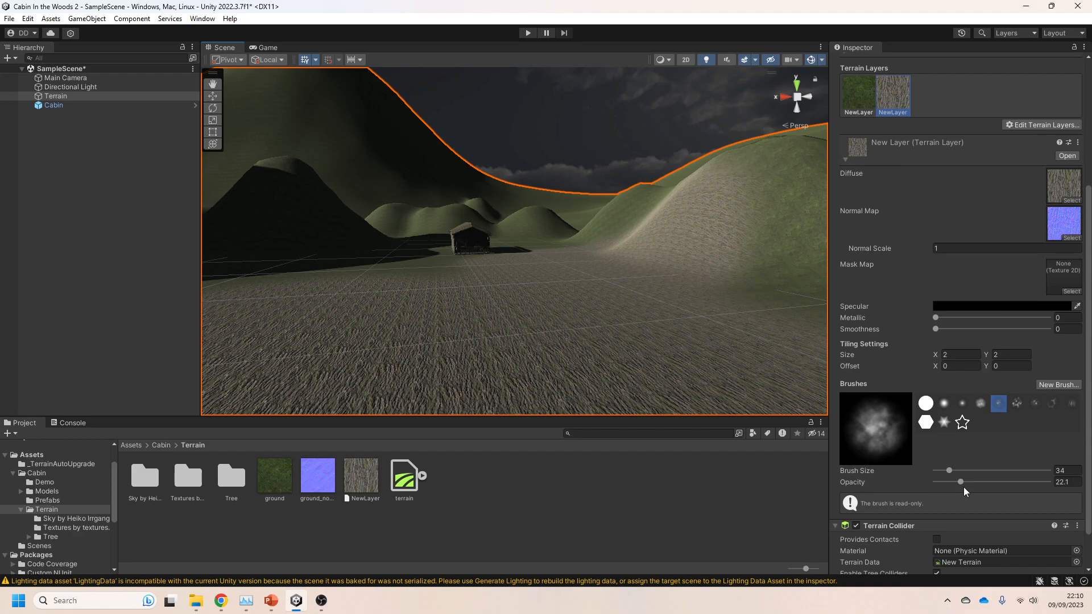
left_click(859, 92)
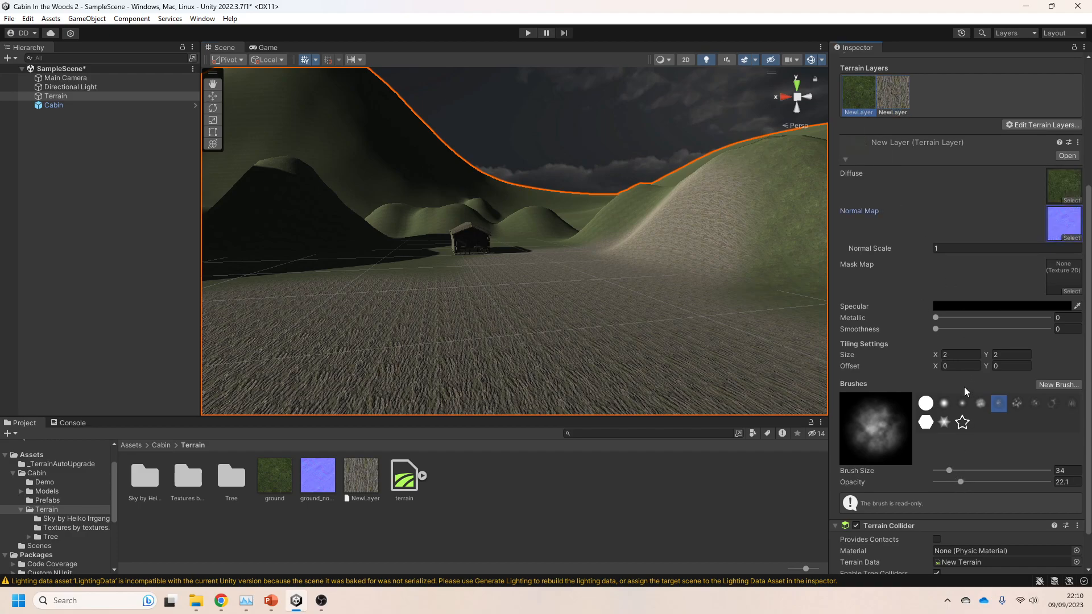
left_click_drag(948, 471, 950, 471)
mouse_move(295, 309)
left_mouse_down()
mouse_move(560, 346)
mouse_move(764, 309)
left_mouse_up()
mouse_move(627, 346)
left_mouse_down("alt")
mouse_move(609, 336)
mouse_move(629, 340)
left_mouse_up("alt")
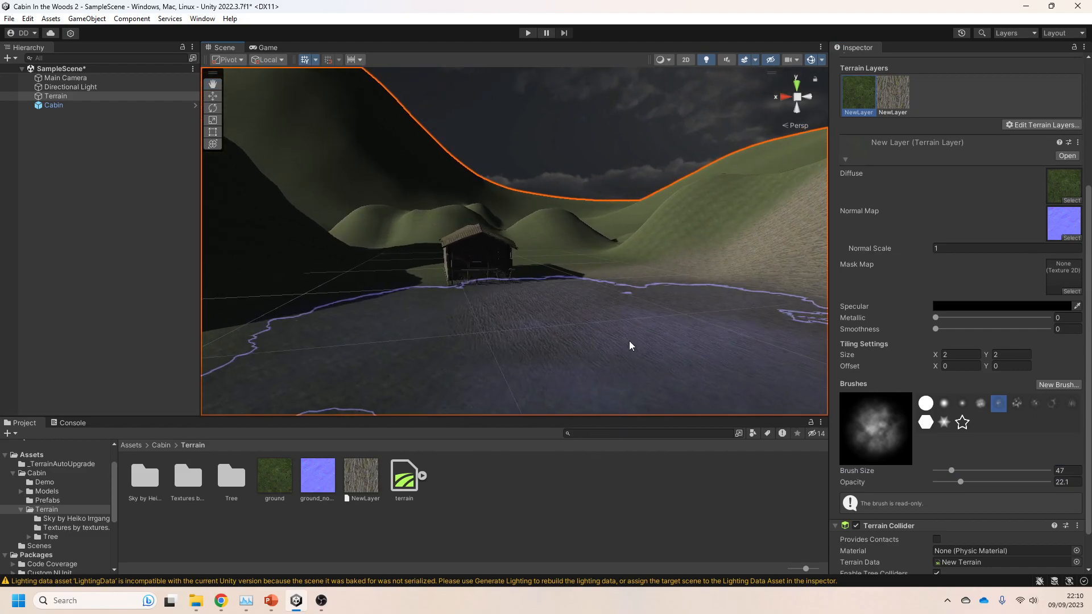
mouse_move(629, 340)
left_mouse_down()
mouse_move(528, 337)
mouse_move(615, 325)
mouse_move(633, 142)
left_mouse_up()
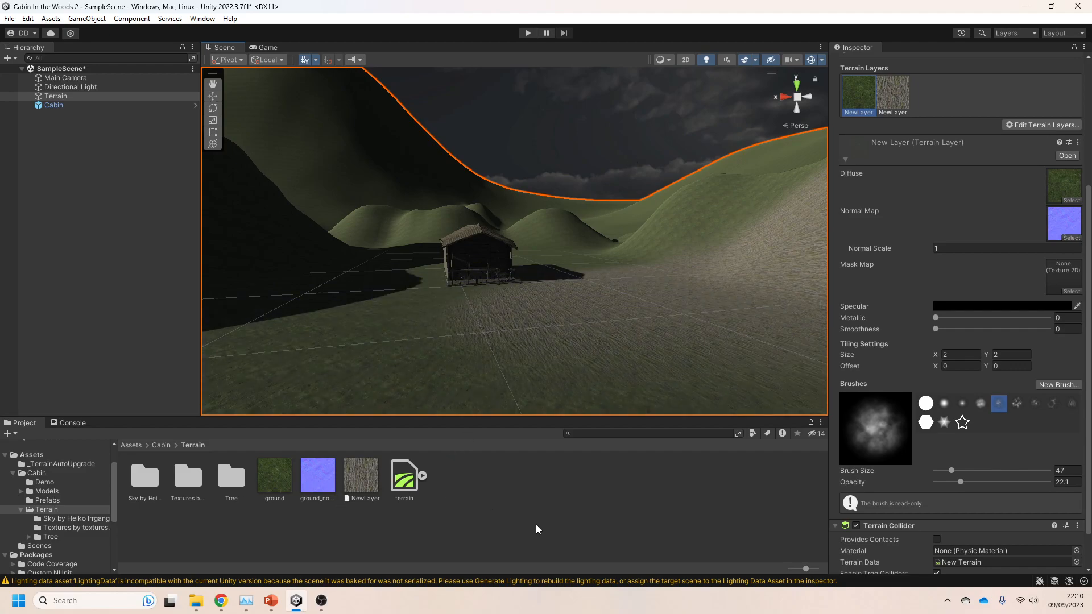
- Open the Tree asset folder and place three individual Tree prefabs on the ground around the cabin
double_click(232, 478)
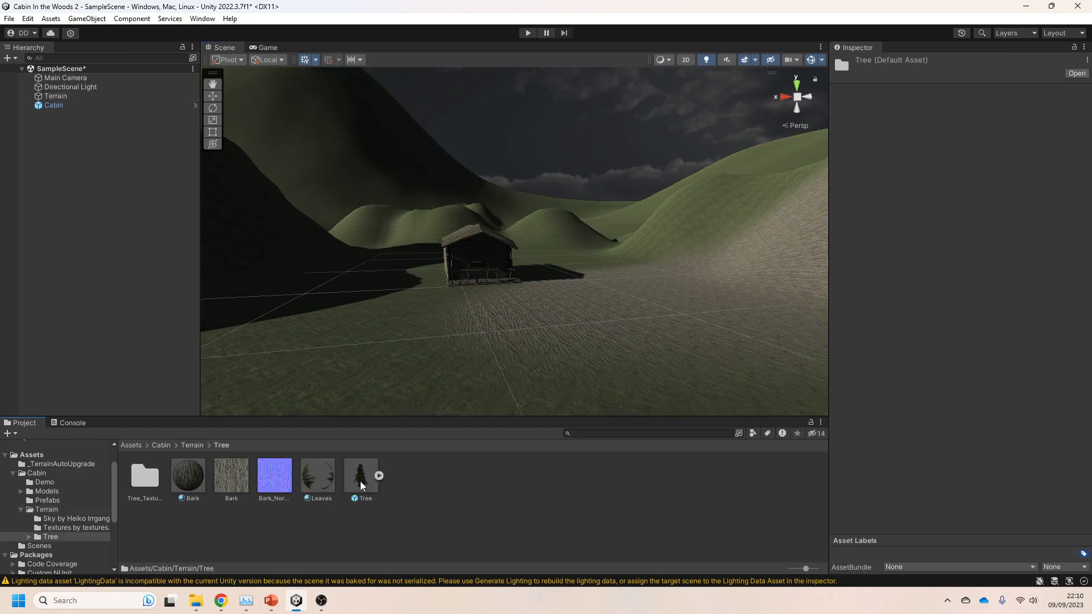
left_click_drag(360, 485, 680, 344)
left_click_drag(361, 484, 601, 265)
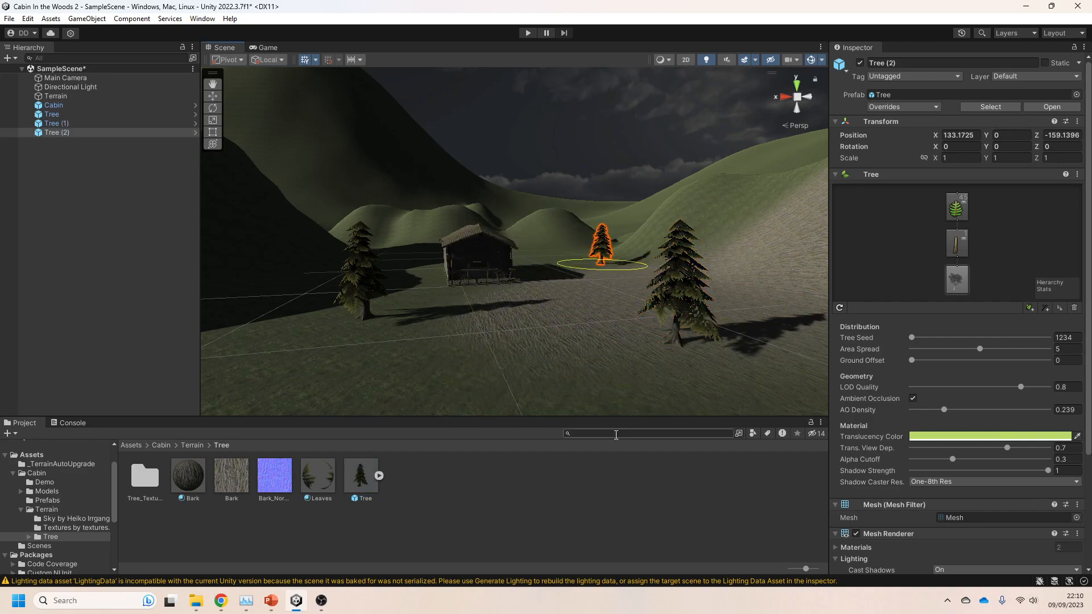
- Try raising the terrain near the trees with Raise or Lower Terrain at brush size 12, and undo the changes
left_click(598, 319)
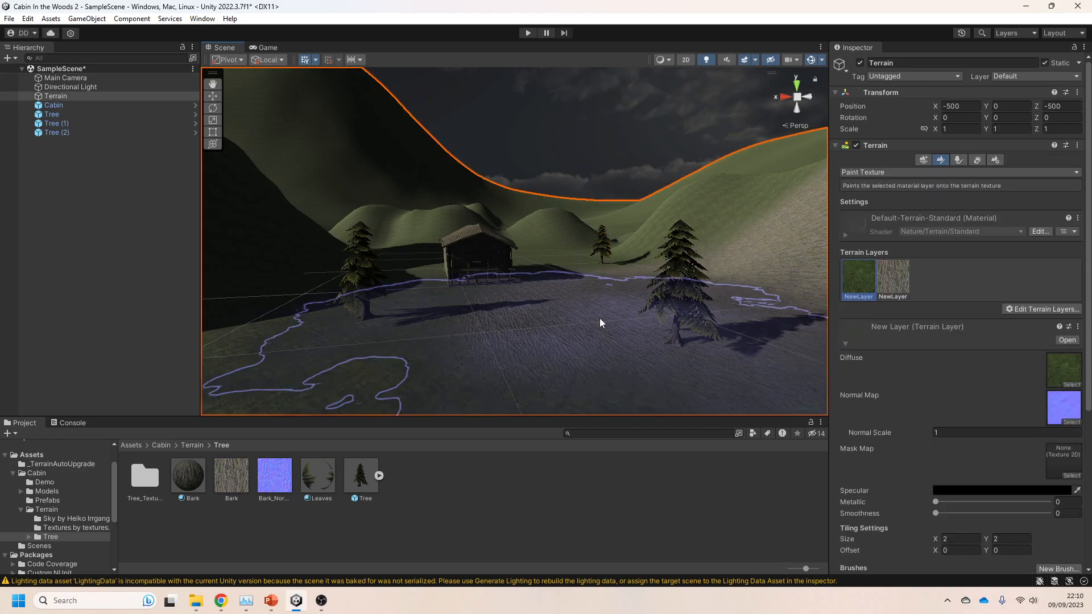
left_click(939, 169)
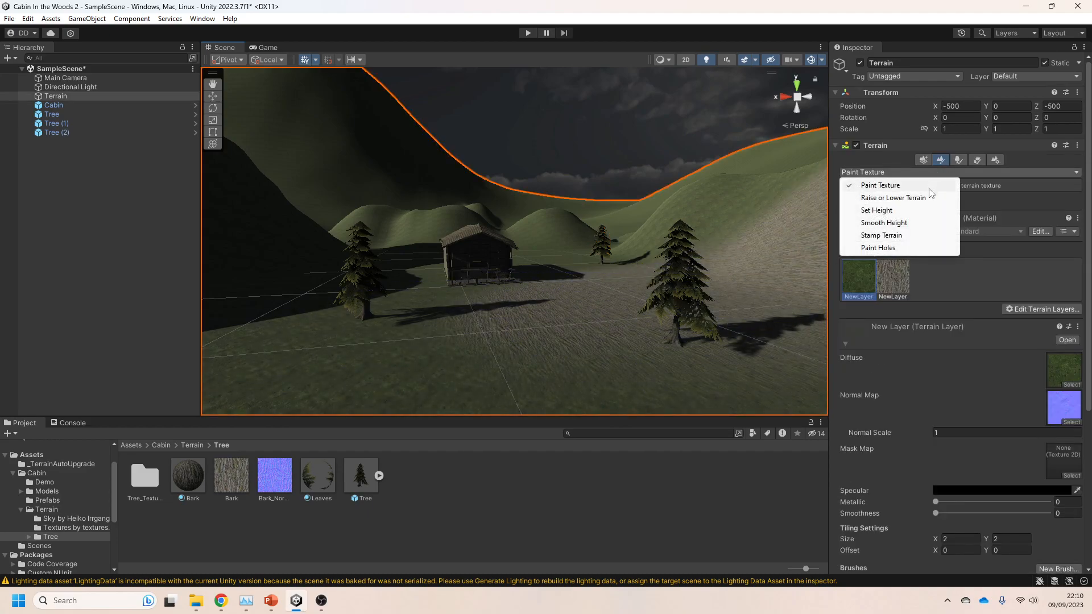
left_click(911, 201)
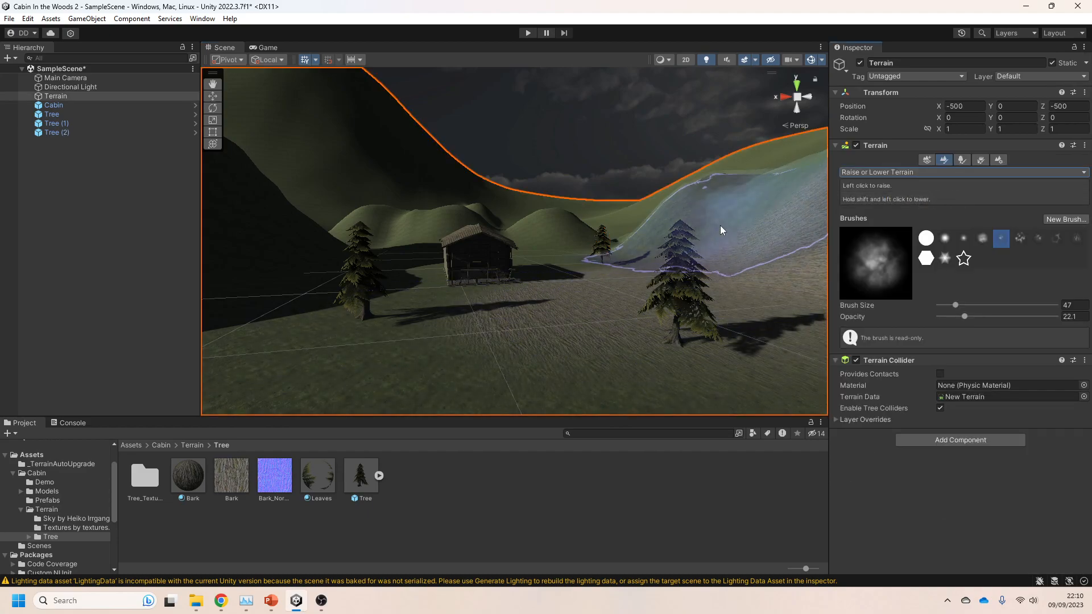
left_click_drag(956, 306, 947, 305)
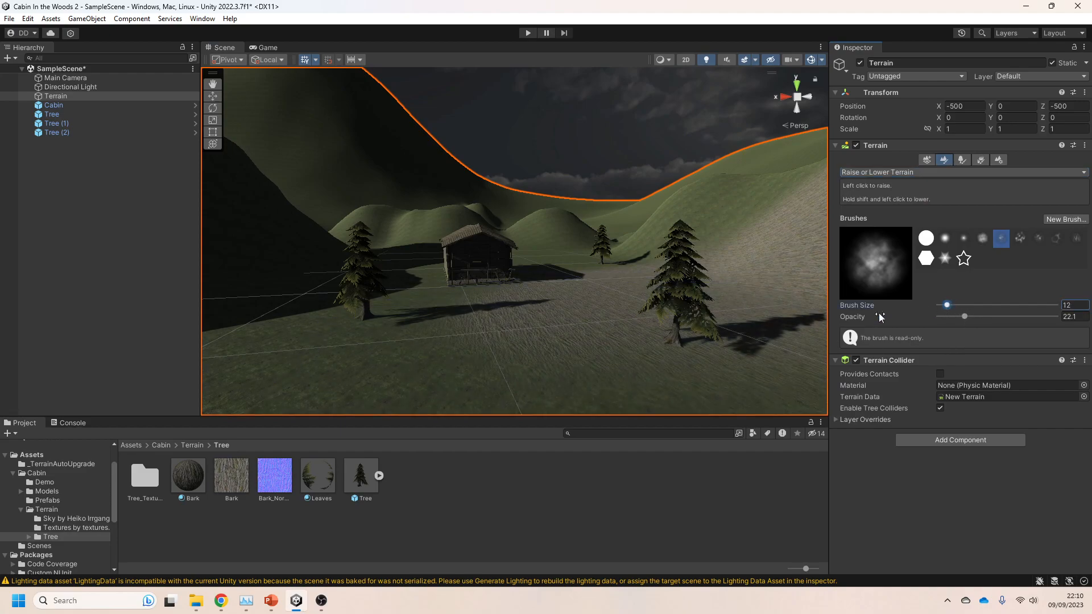
mouse_move(683, 358)
left_mouse_down("alt")
mouse_move(451, 373)
mouse_move(657, 366)
left_mouse_up("alt")
left_click(610, 337)
key("ctrl+z")
key("ctrl+z")
- Delete the three individually placed trees, Tree, Tree (1) and Tree (2), from the scene
left_click(66, 113)
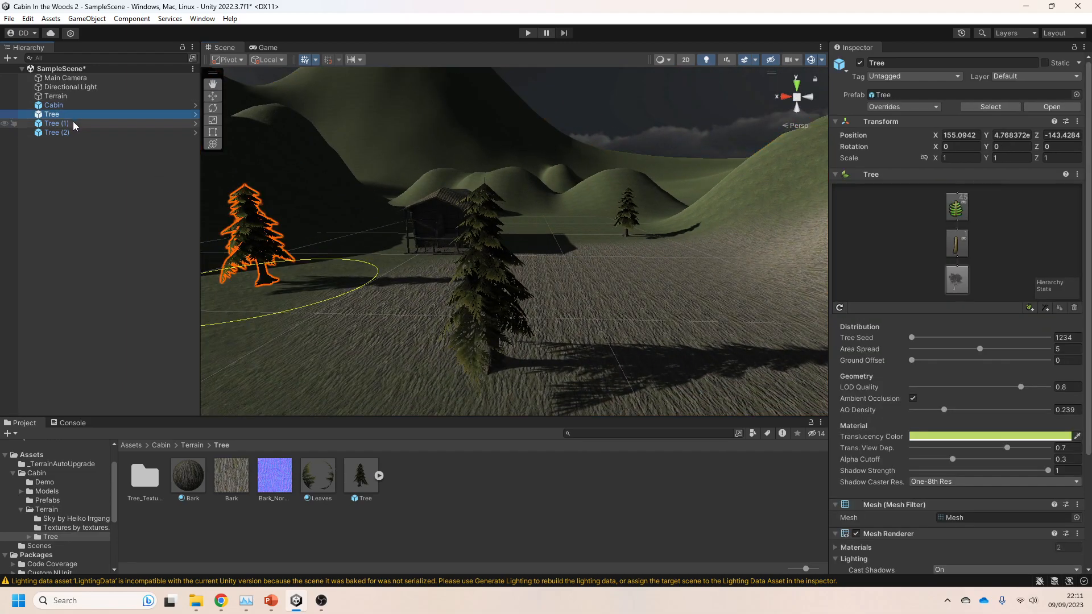
left_click(73, 123, "ctrl")
left_click(77, 132, "ctrl")
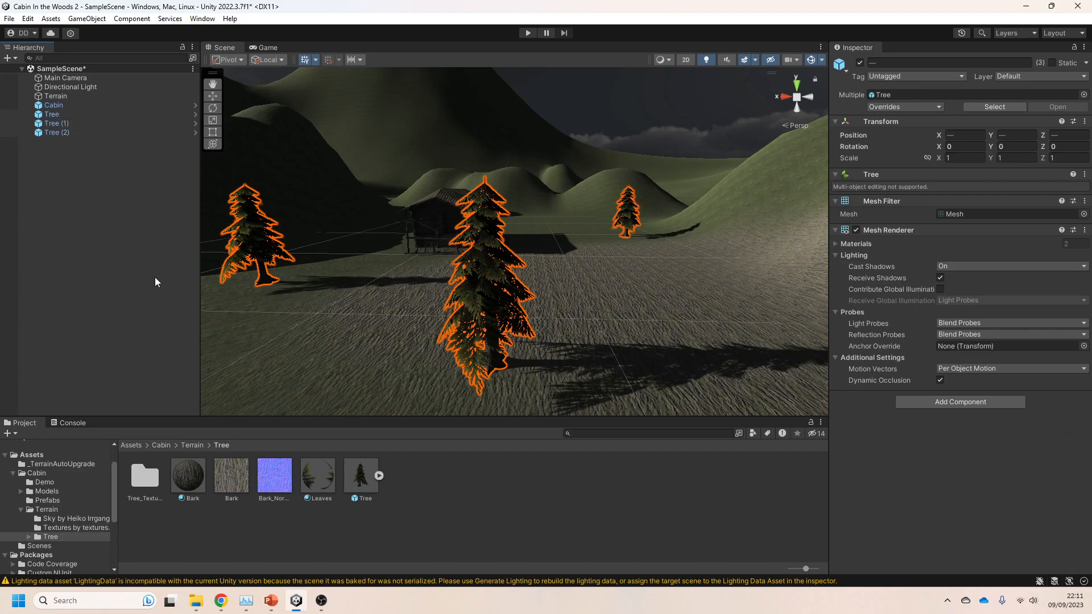
key("Delete")
- Select the Terrain, switch to its Paint Trees tool and add the Tree prefab as a paintable tree
left_click_drag(639, 339, 591, 332, "alt")
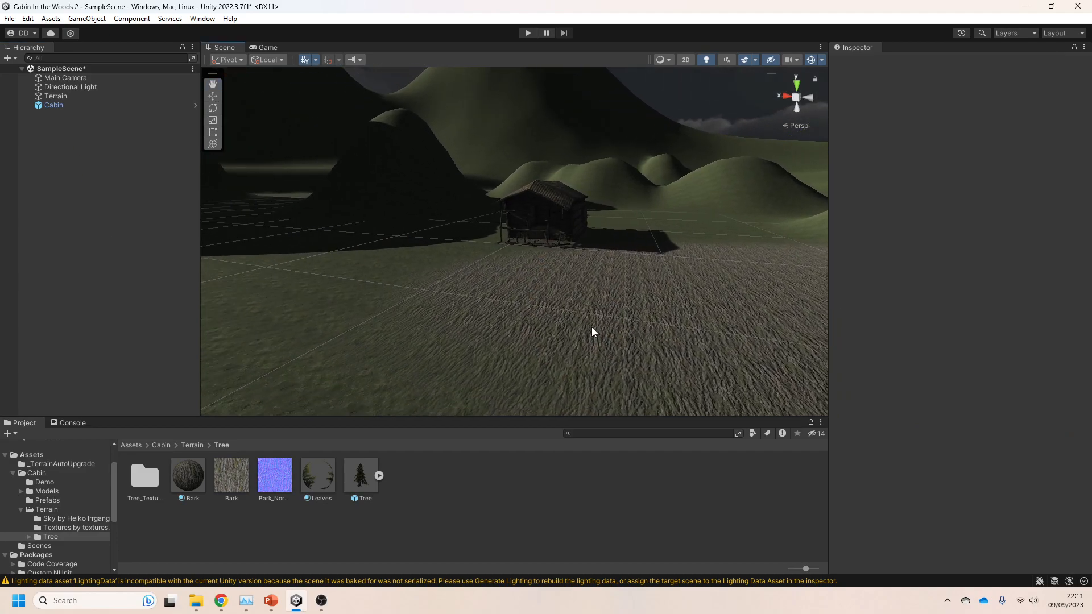
left_click(591, 332)
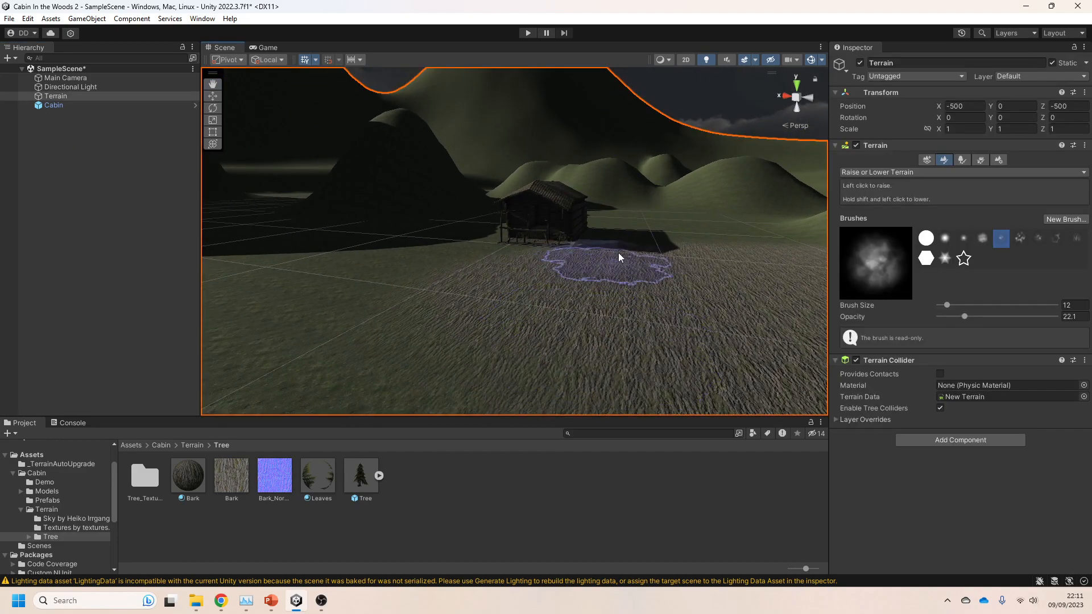
left_click(962, 160)
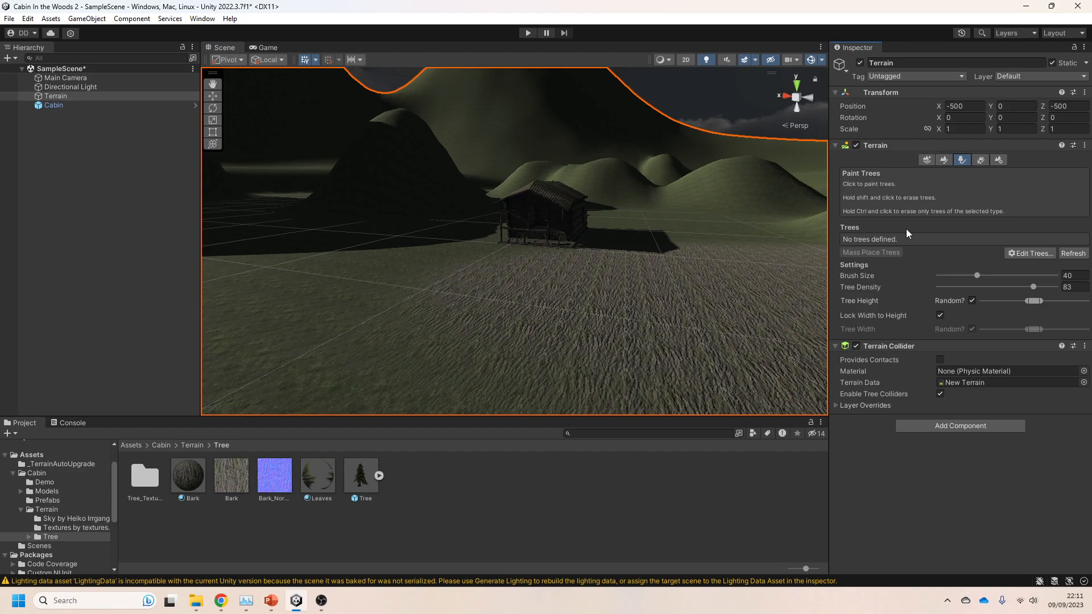
left_click(1032, 253)
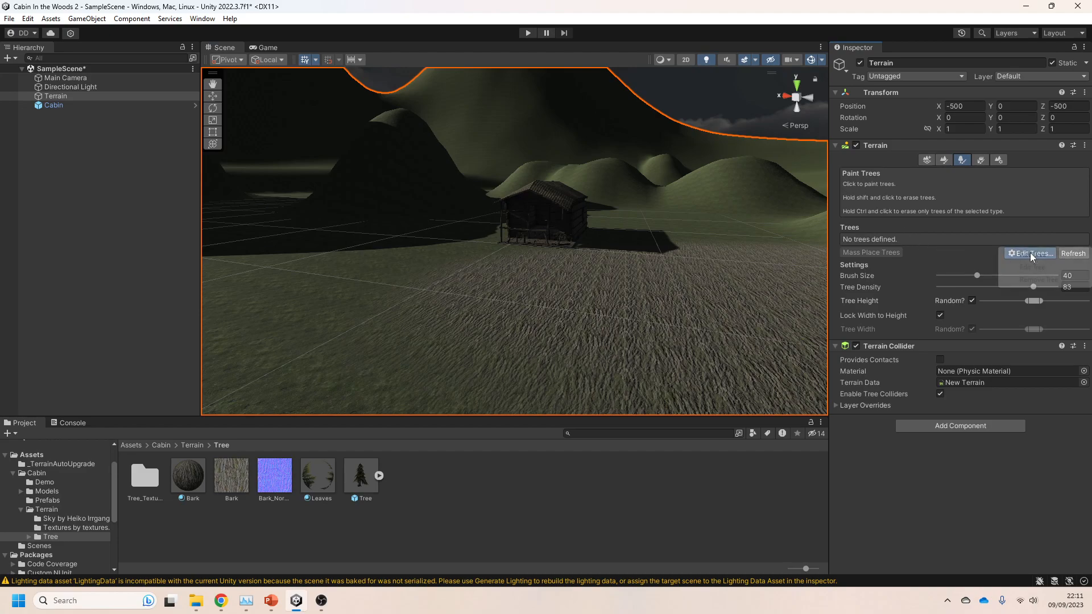
left_click(1040, 255)
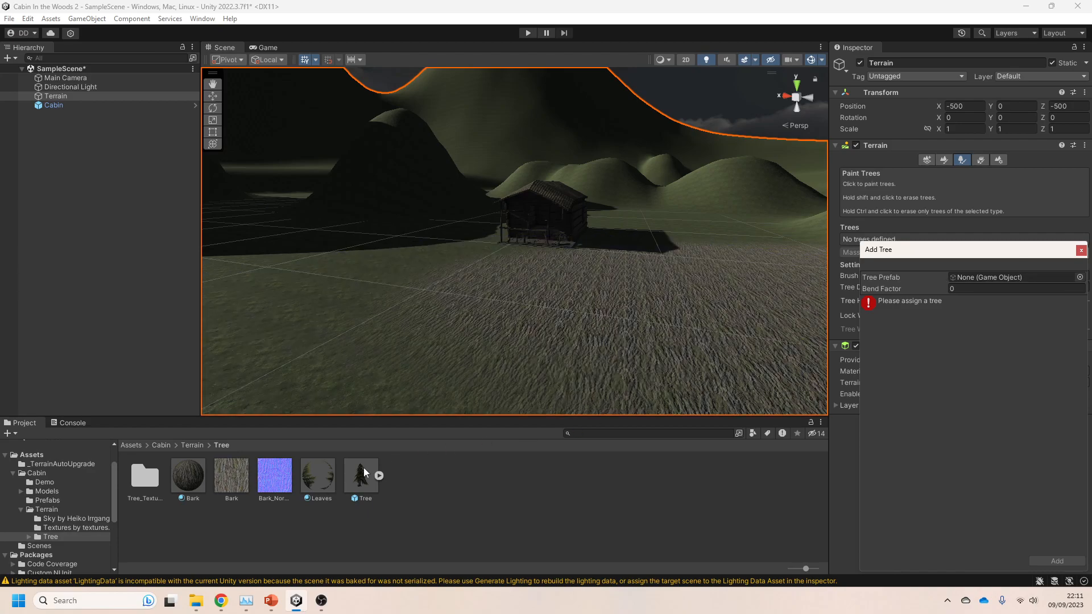
left_click_drag(358, 482, 984, 283)
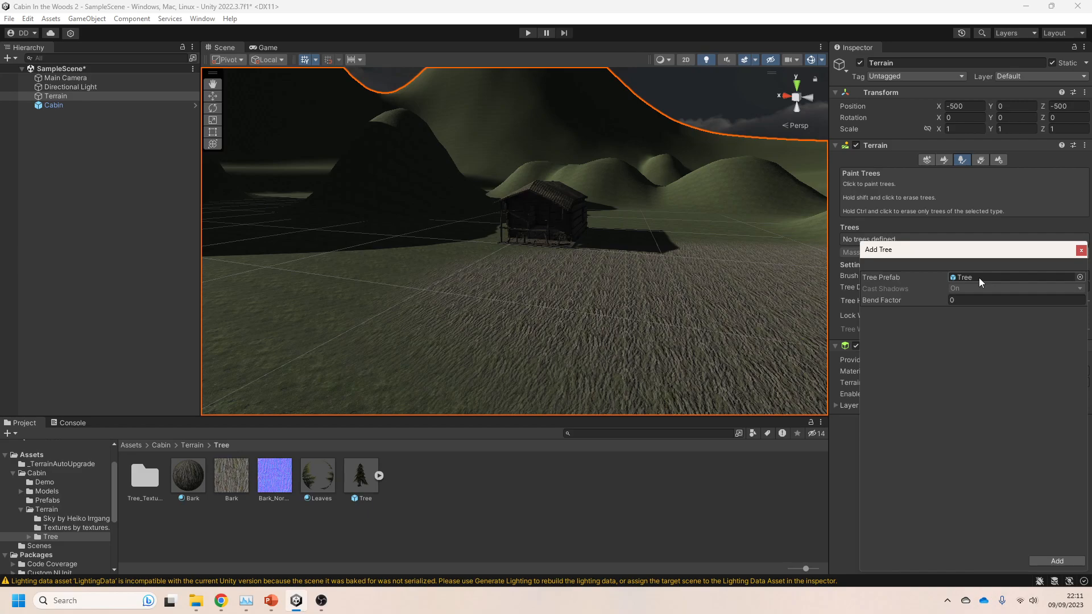
left_click(1056, 561)
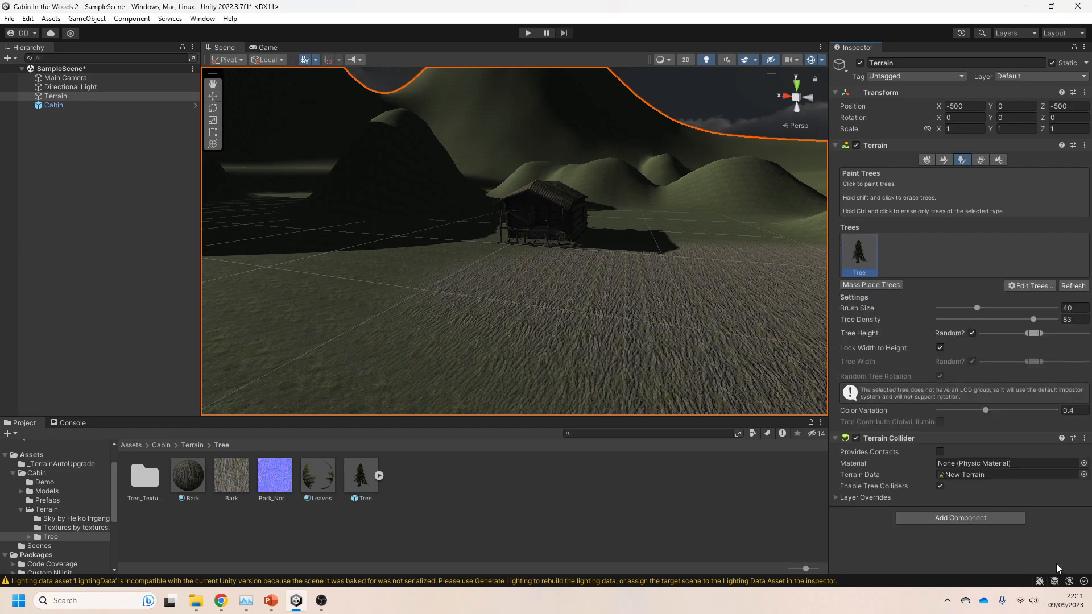
- Paint a dense forest of trees across the ground and low hills around the cabin with the size 40 brush
right_click_drag(793, 309, 651, 319)
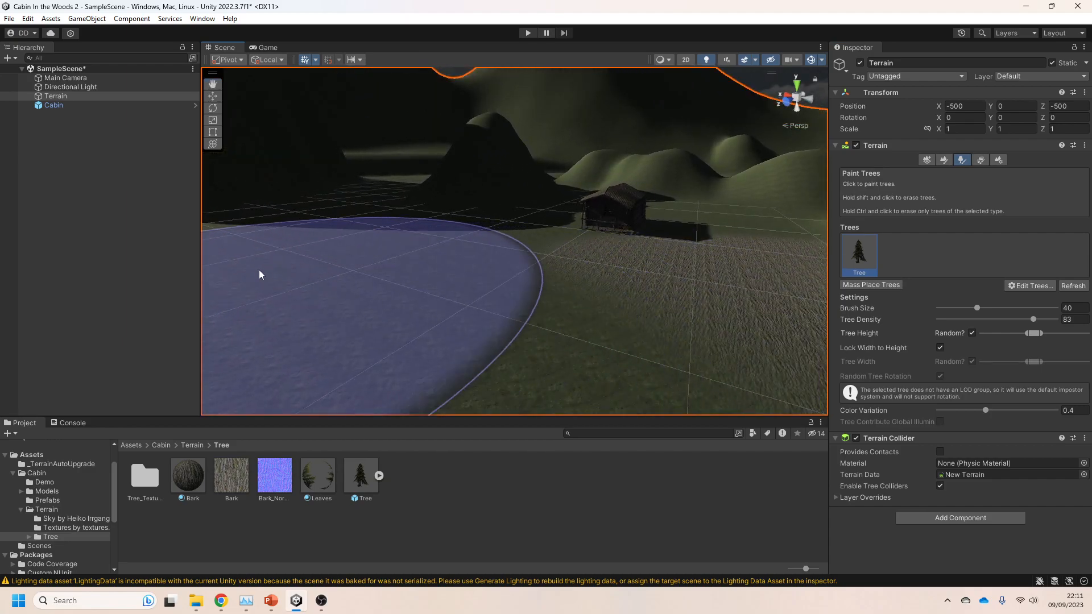
left_click_drag(259, 274, 714, 248)
scroll(565, 302, "down", 10)
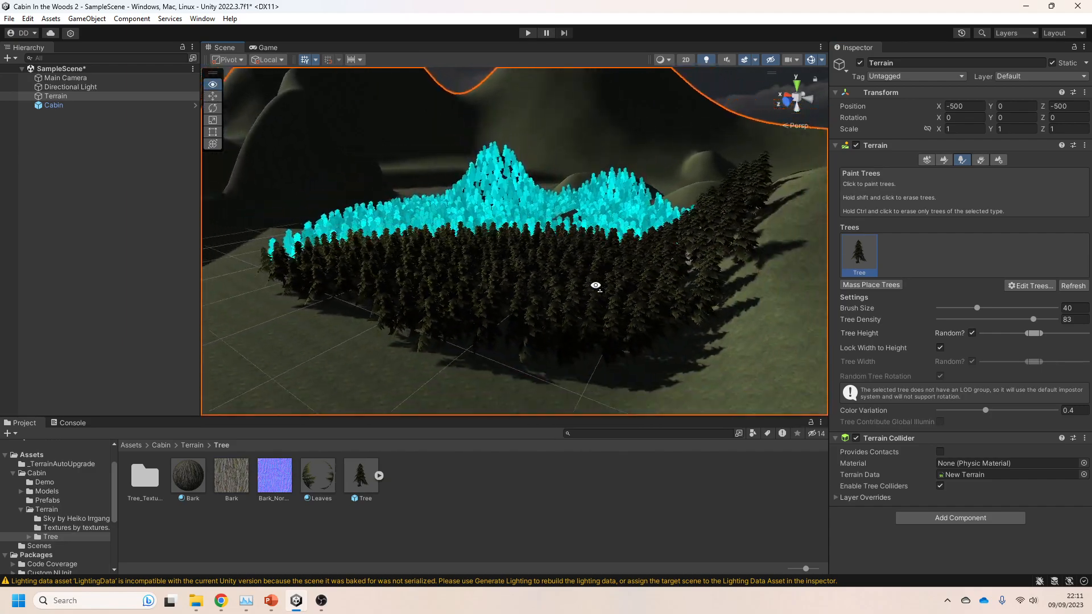
right_click_drag(584, 336, 575, 360)
key("w")
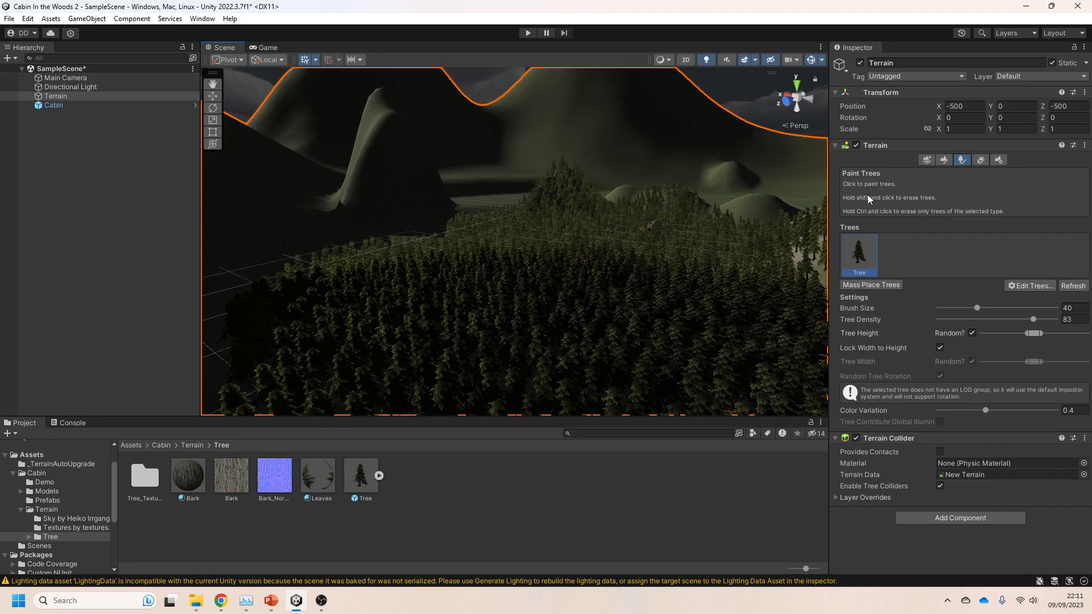
- Erase the painted forest from the ground and hills around the cabin with the Paint Trees tool
mouse_move(650, 307)
left_mouse_down("shift")
mouse_move(370, 336)
mouse_move(728, 246)
mouse_move(790, 294)
mouse_move(611, 243)
mouse_move(494, 239)
left_mouse_up("shift")
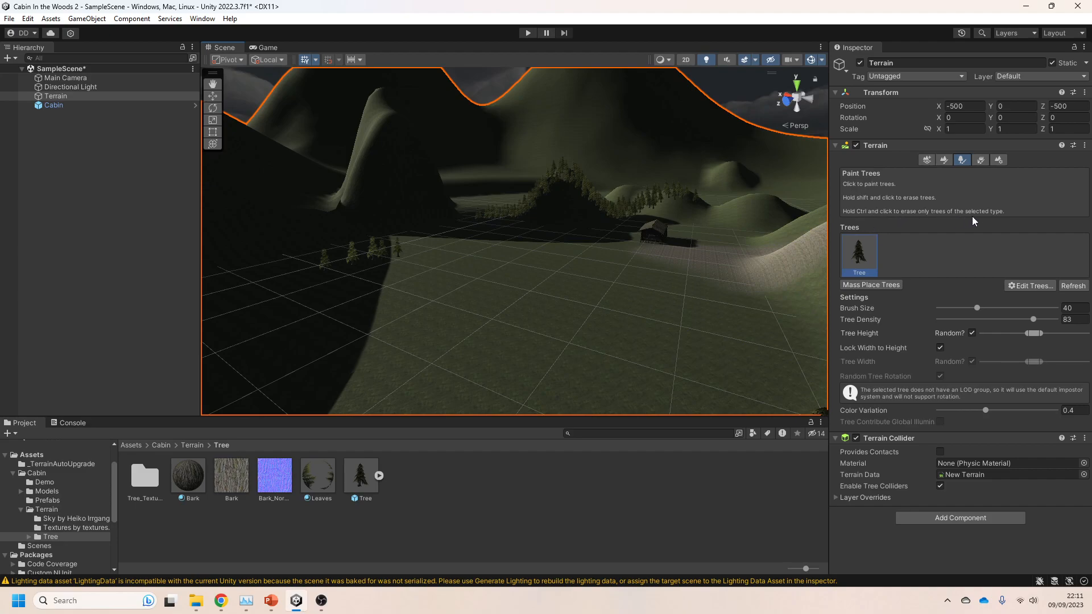
left_click(944, 160)
left_click(927, 172)
left_click(873, 186)
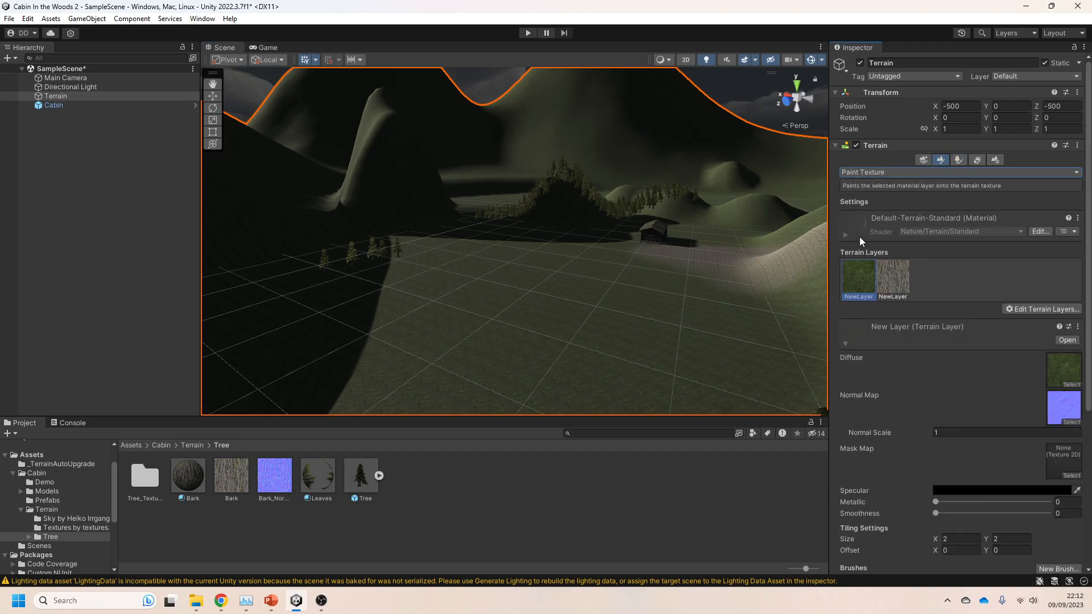
left_click(958, 161)
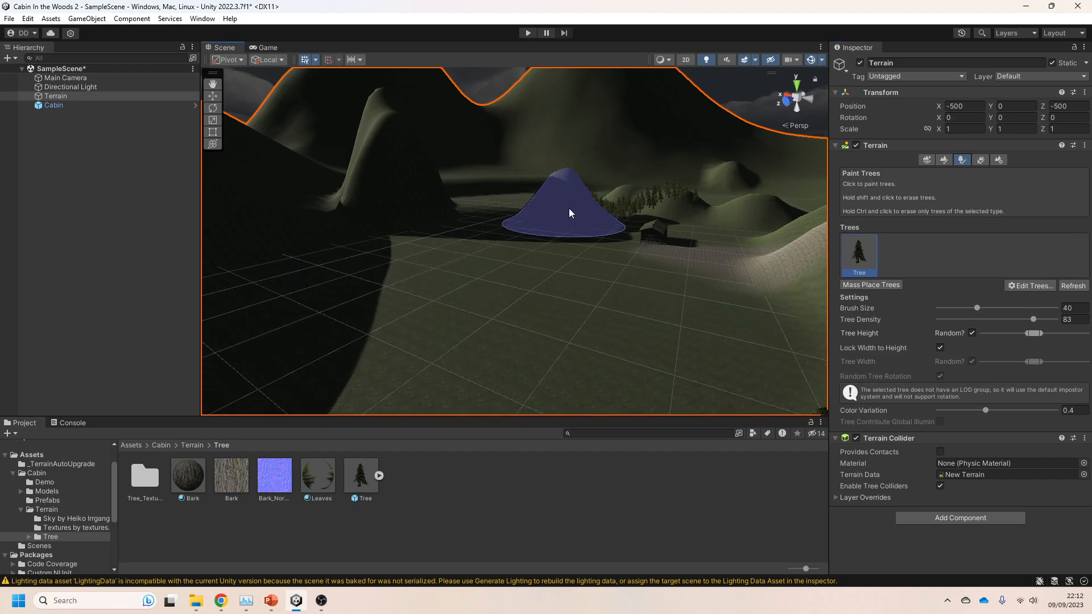
mouse_move(568, 317)
right_mouse_down()
mouse_move(596, 297)
mouse_move(571, 312)
right_mouse_up()
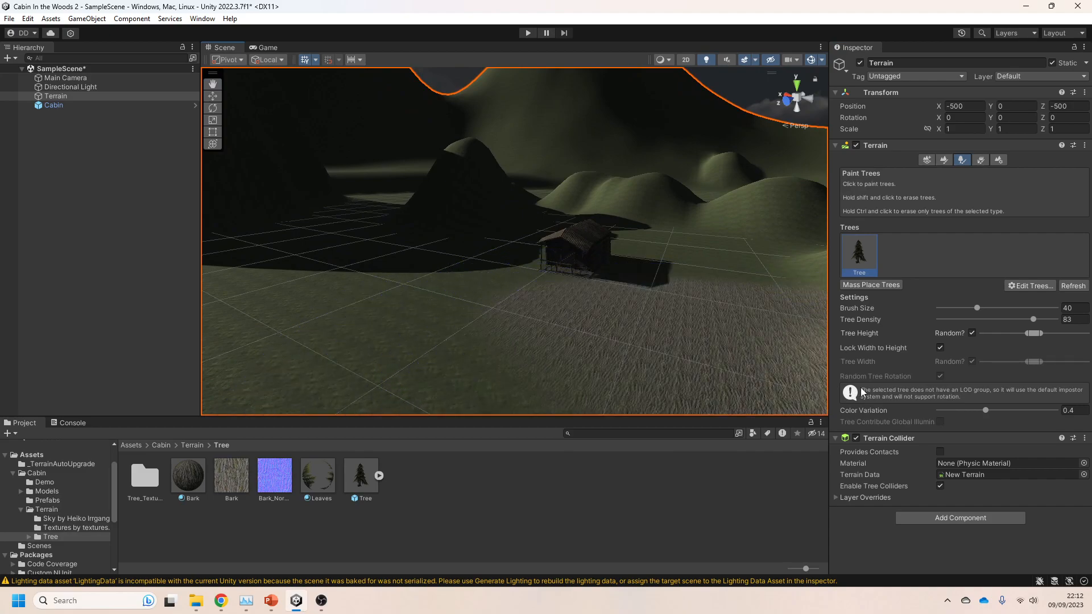
- Mass place 10000 trees across the whole terrain, with Keep Existing Trees enabled
left_click(896, 286)
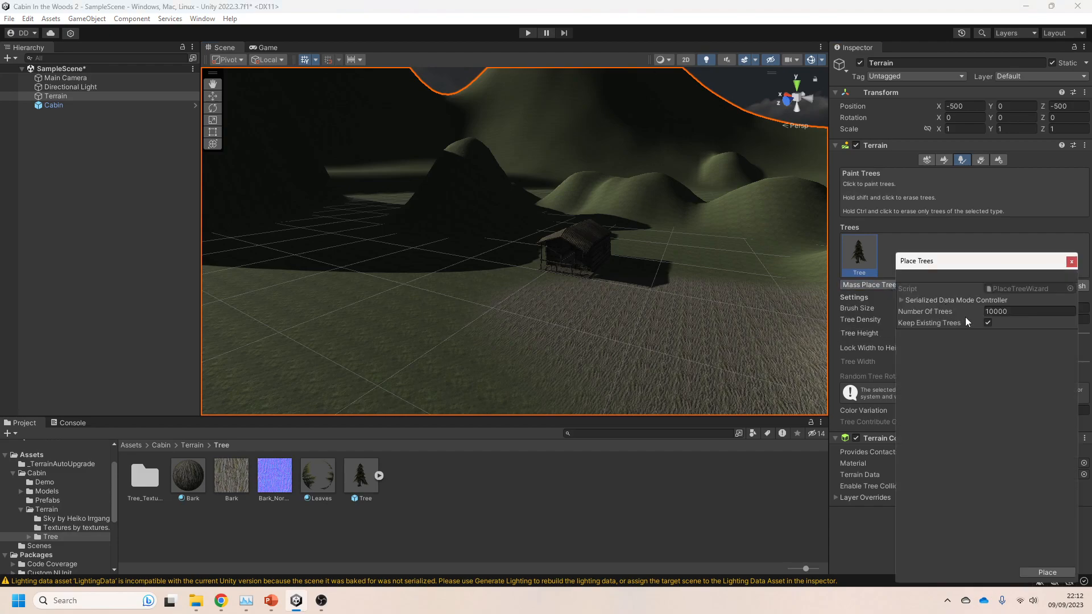
left_click(1044, 570)
mouse_move(695, 360)
left_mouse_down("alt")
mouse_move(214, 329)
mouse_move(769, 349)
left_mouse_up("alt")
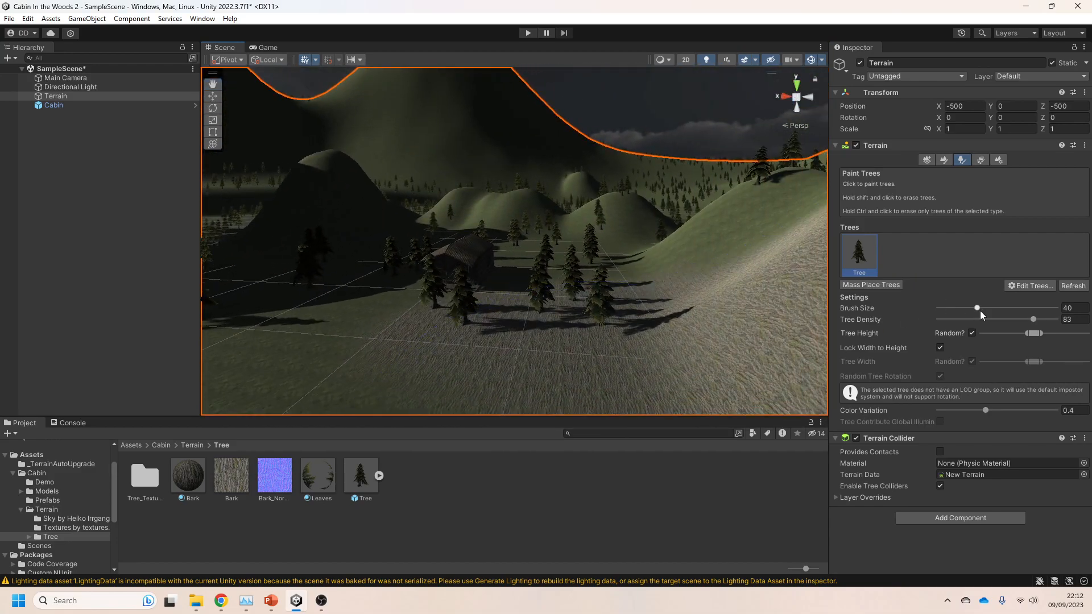
- Reduce the tree brush size to 10 and erase the trees standing directly in front of the cabin
left_click_drag(979, 311, 972, 312)
mouse_move(519, 316)
left_mouse_down("alt")
mouse_move(526, 332)
mouse_move(531, 317)
mouse_move(632, 349)
mouse_move(575, 317)
left_mouse_up("alt")
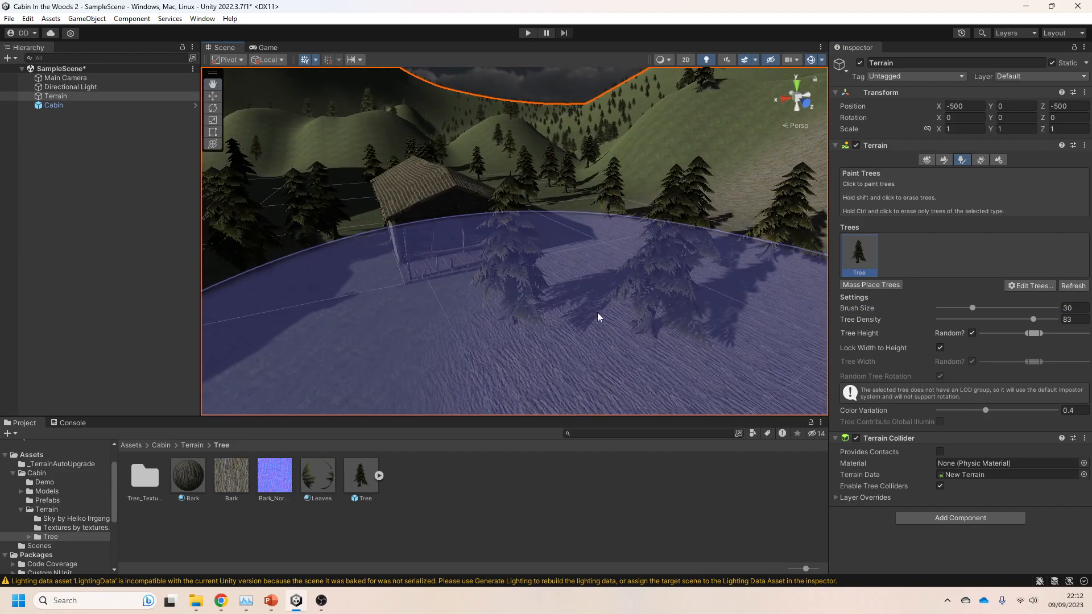
left_click_drag(972, 311, 958, 311)
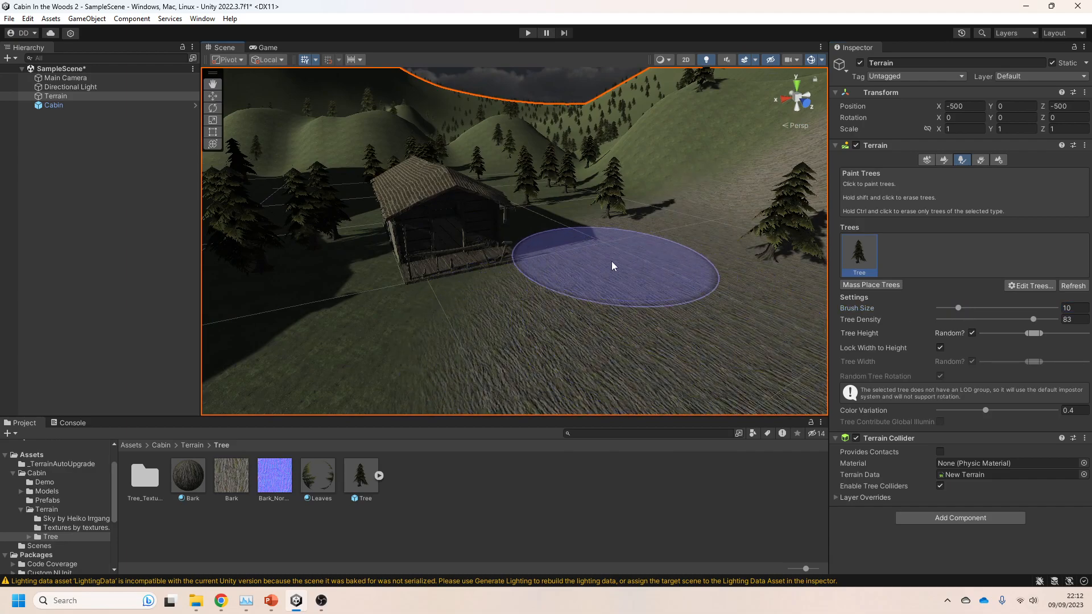
- Raise a mound on the sloping ground beside the cabin with Raise or Lower Terrain
left_click(945, 159)
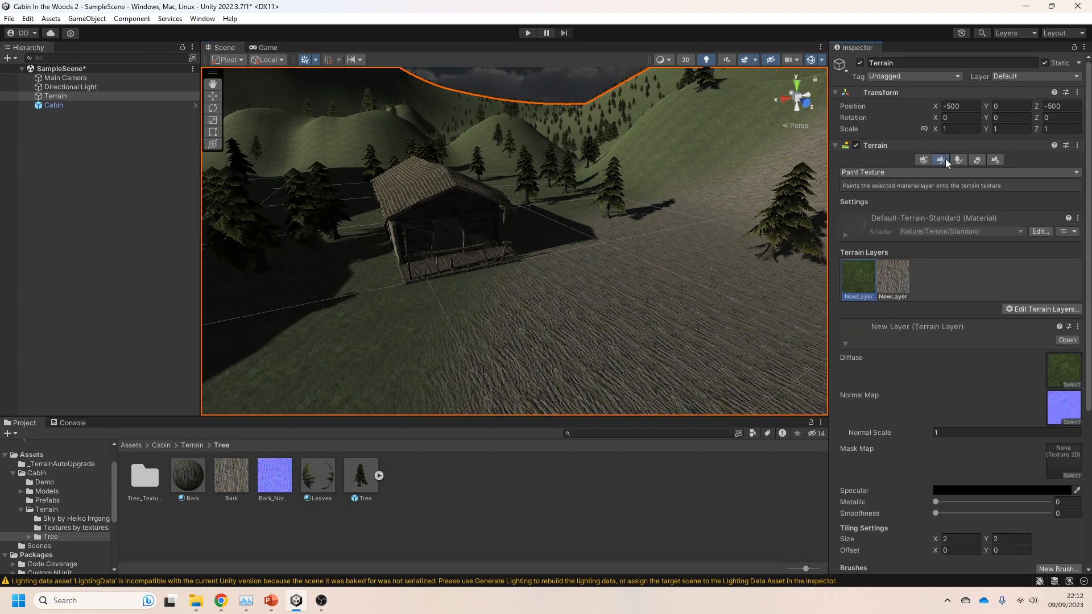
left_click(930, 171)
left_click(917, 195)
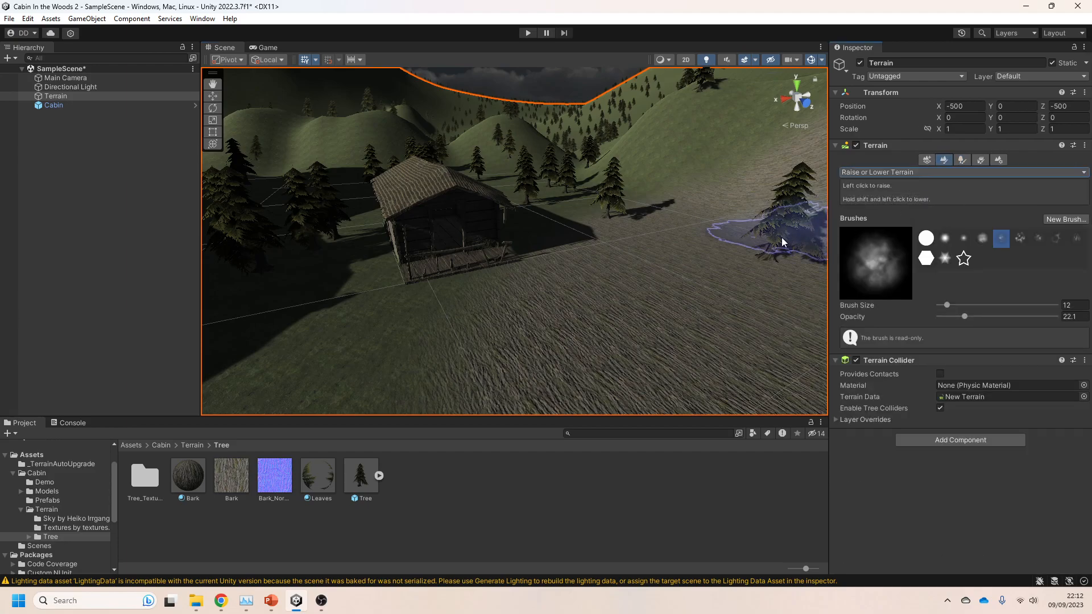
left_click(772, 261)
left_click(762, 268)
right_click_drag(729, 291, 746, 275)
left_click(737, 258)
mouse_move(736, 257)
left_mouse_down()
mouse_move(760, 232)
mouse_move(753, 214)
mouse_move(719, 275)
left_mouse_up()
- Lower the peak of the new mound beside the cabin so it forms a gentler hill
mouse_move(719, 276)
right_mouse_down()
mouse_move(730, 256)
mouse_move(790, 249)
mouse_move(1043, 248)
right_mouse_up()
key("d")
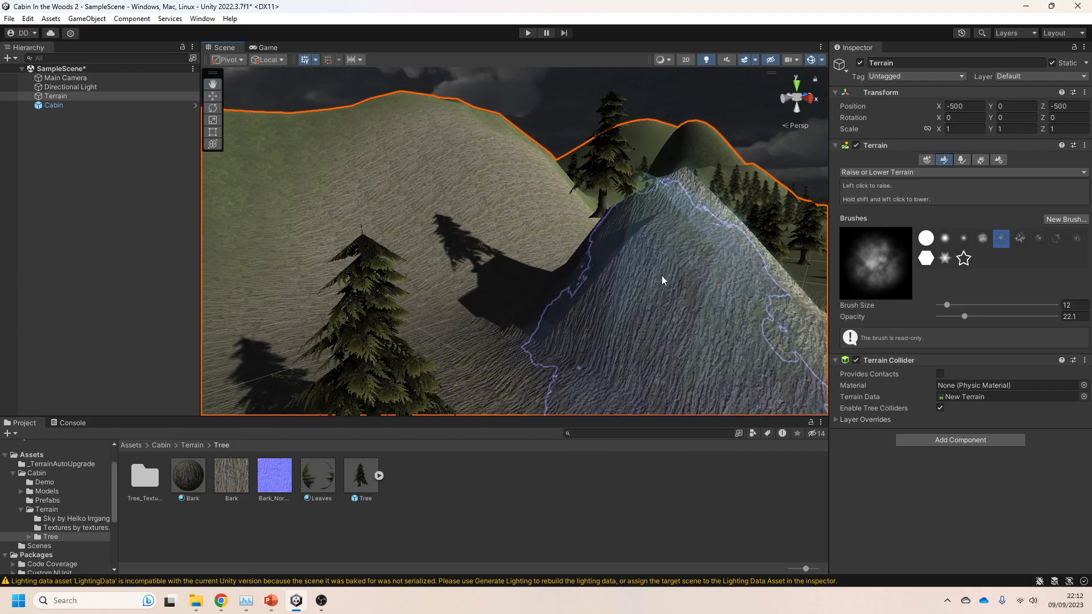
left_click(661, 275, "shift")
left_click(663, 282, "shift")
left_click(661, 284, "shift")
left_click(582, 290)
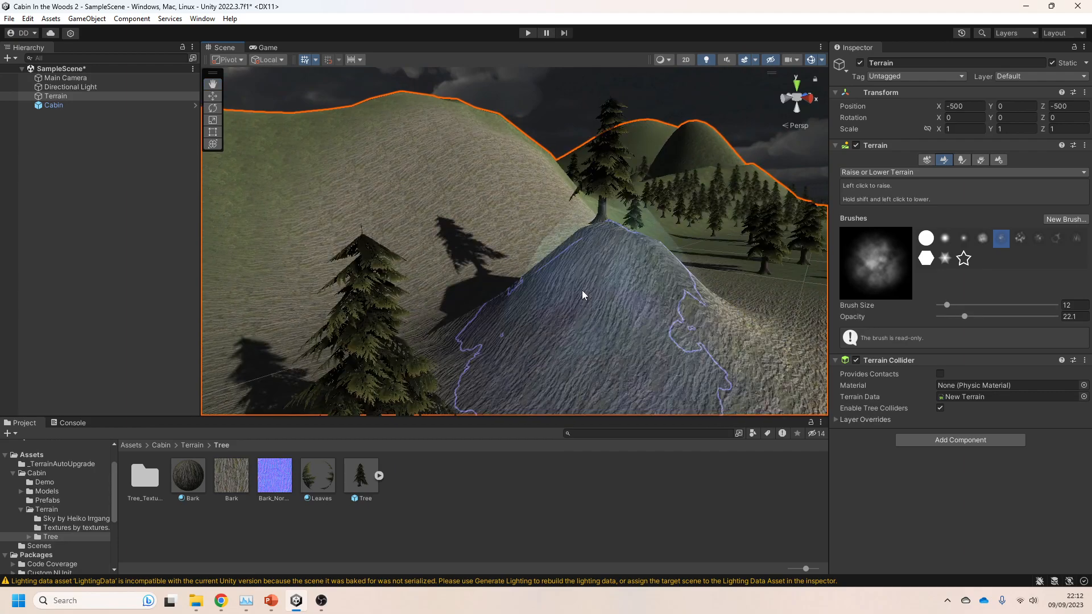
mouse_move(618, 299)
right_mouse_down()
mouse_move(643, 307)
mouse_move(239, 319)
right_mouse_up()
key("d")
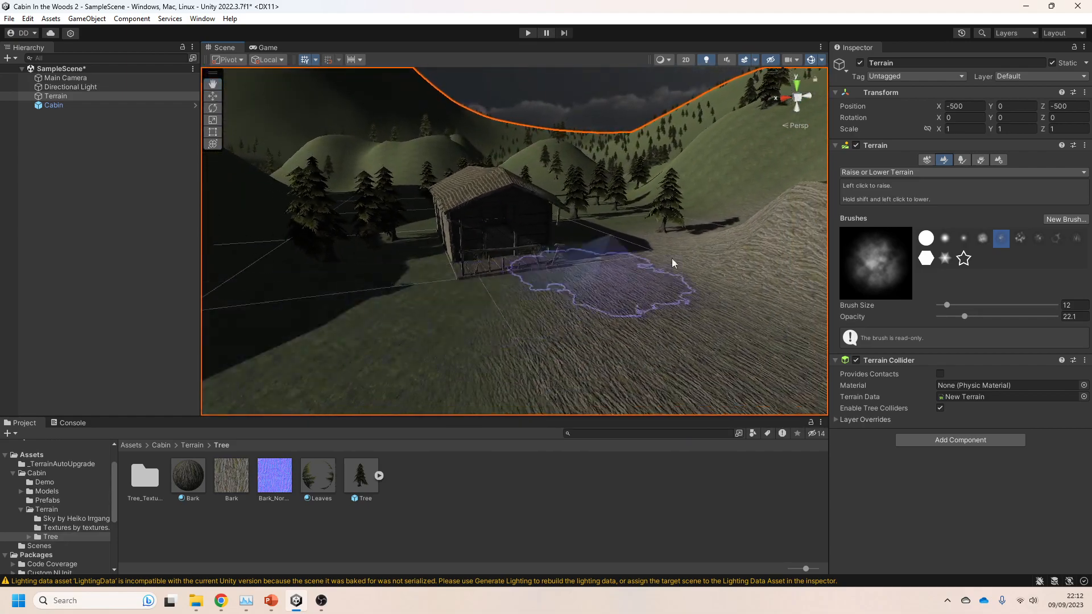
- Switch the Terrain to its Paint Details tool
left_click(961, 160)
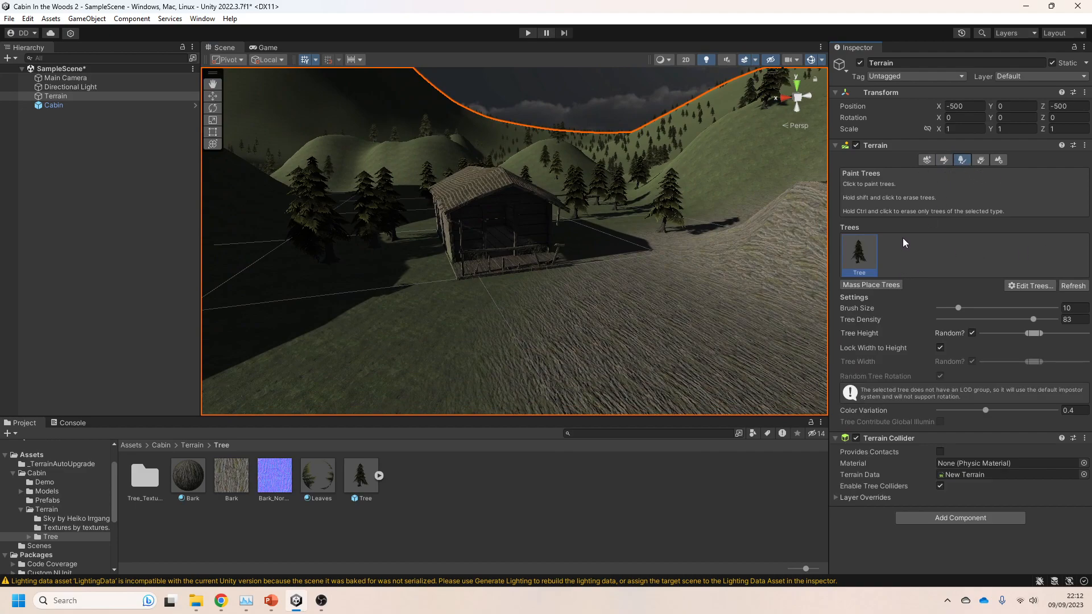
left_click(980, 160)
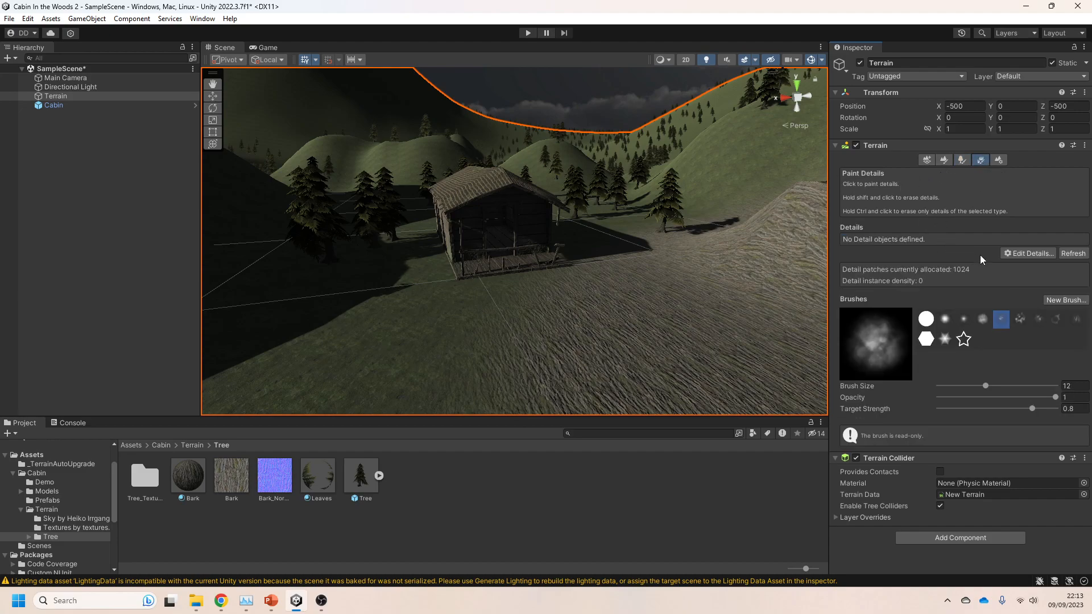
- Try to add a detail mesh using Leaves from the Textures by textures.com folder as its prefab
left_click(1029, 254)
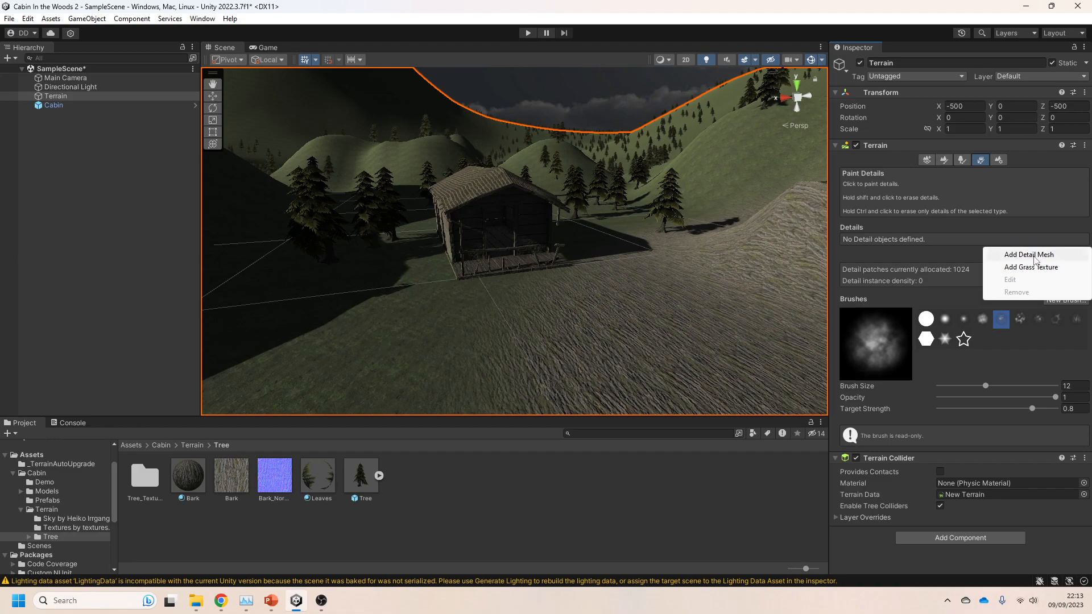
left_click(1030, 255)
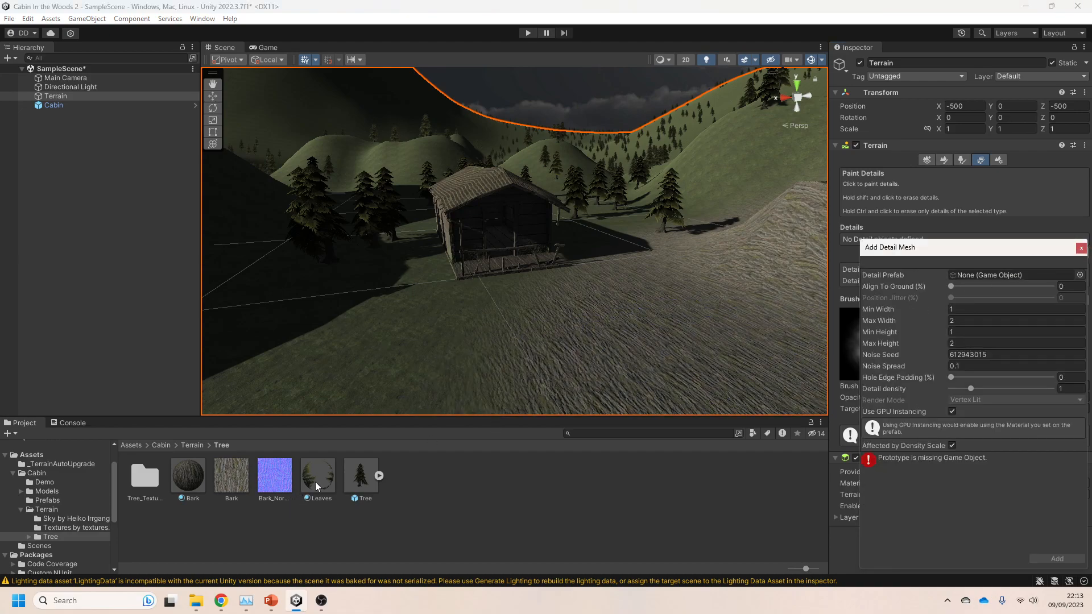
left_click(191, 445)
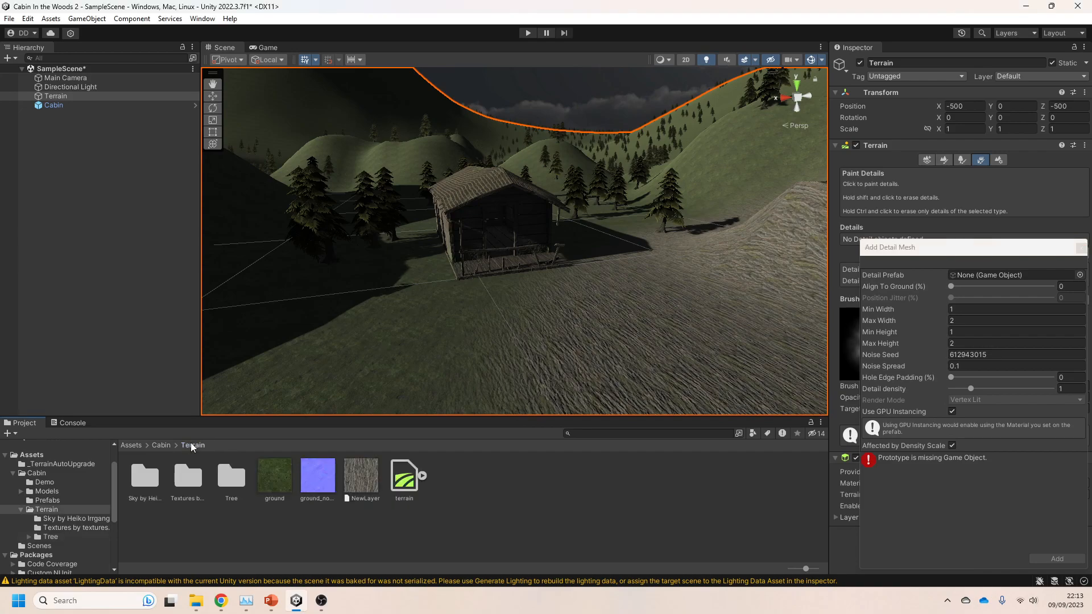
double_click(198, 479)
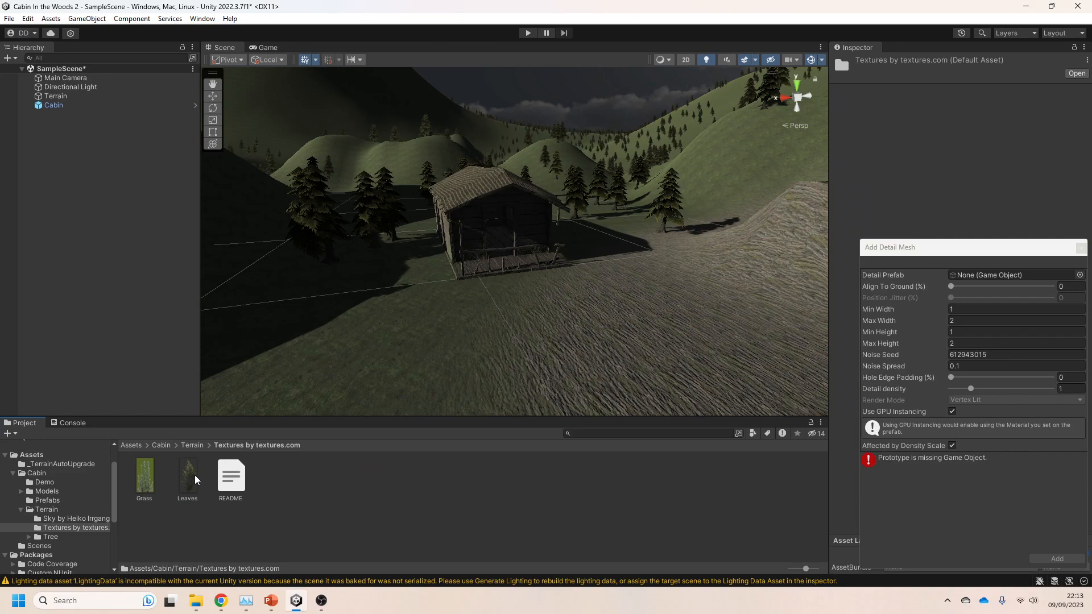
left_click_drag(185, 482, 996, 275)
left_click(1080, 275)
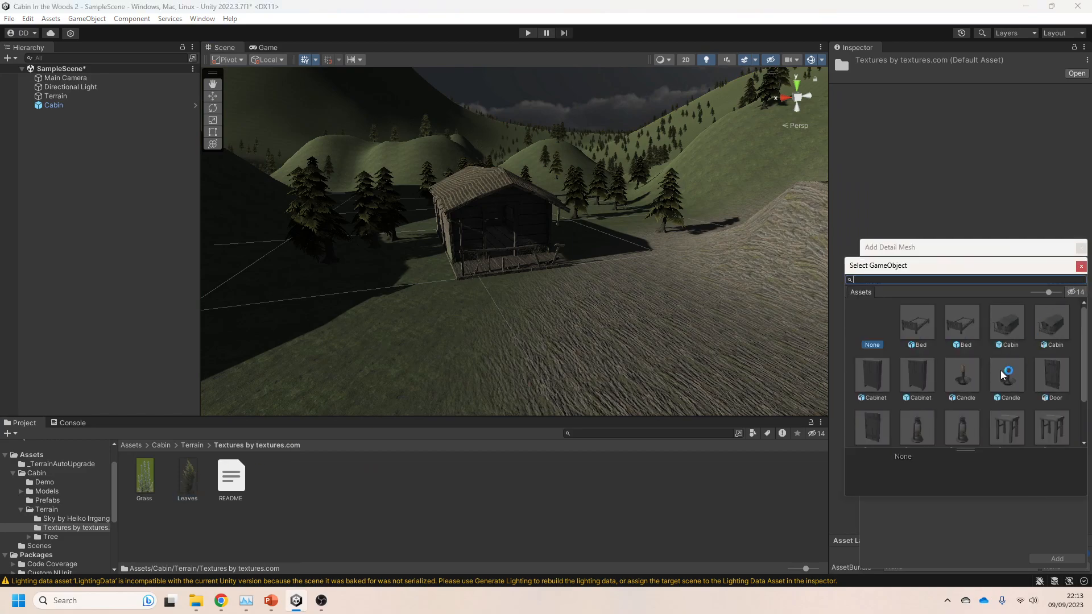
scroll(1003, 375, "down", 1)
scroll(1007, 421, "up", 2)
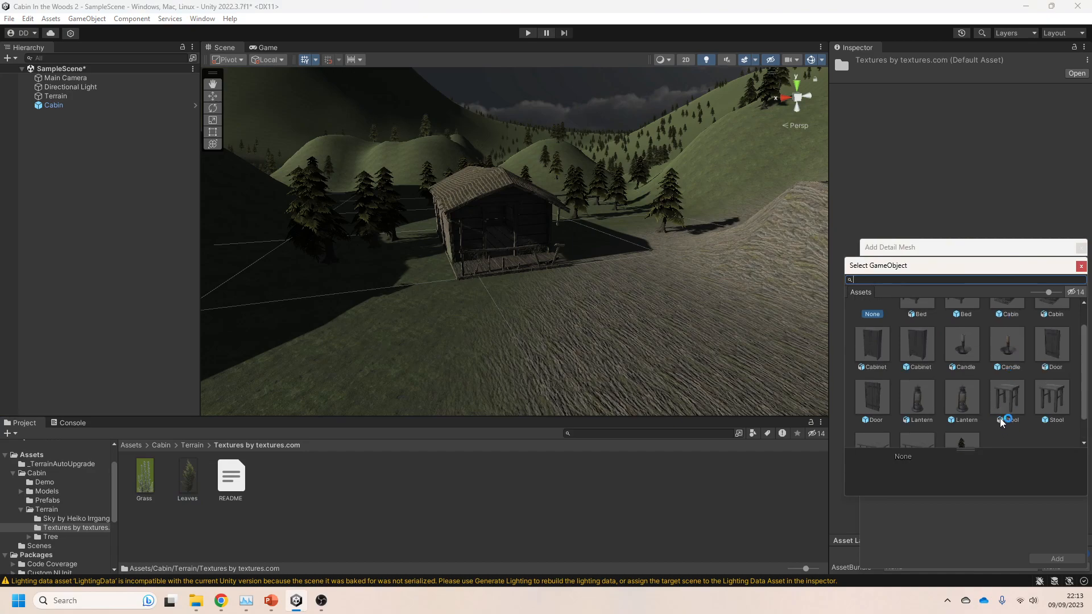
left_click(1082, 266)
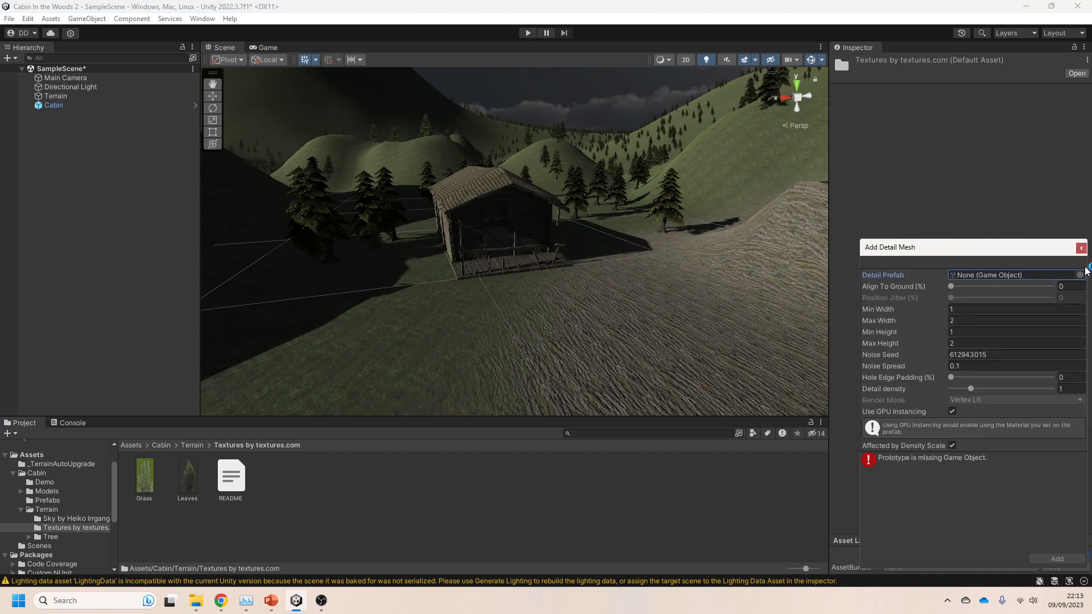
left_click(1081, 248)
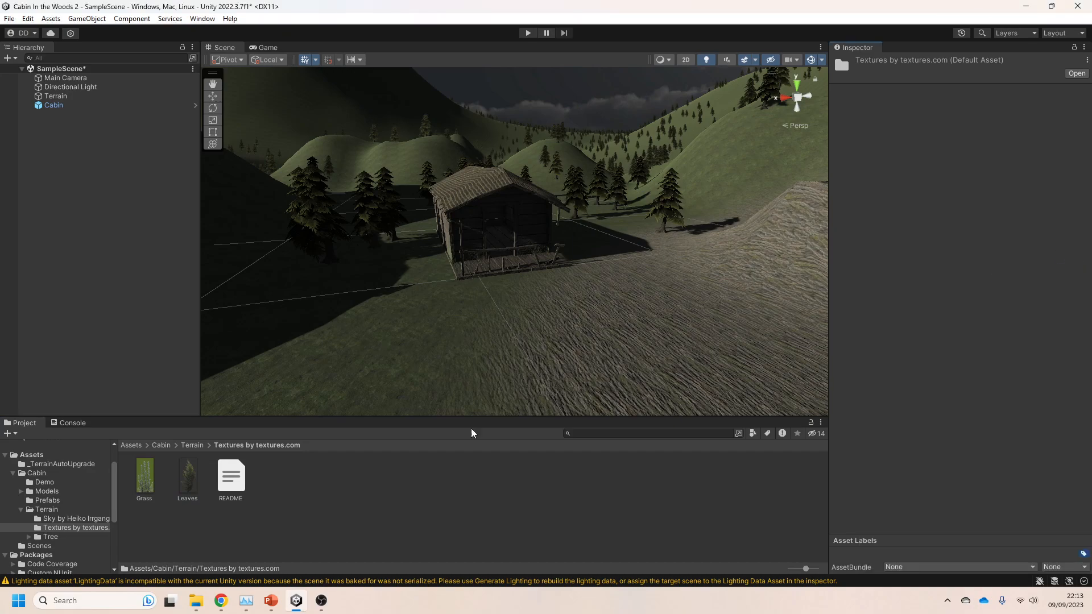
- Look through the Cabin asset's Models, Materials, Terrain, Tree and Prefabs folders for a usable foliage asset
left_click(186, 447)
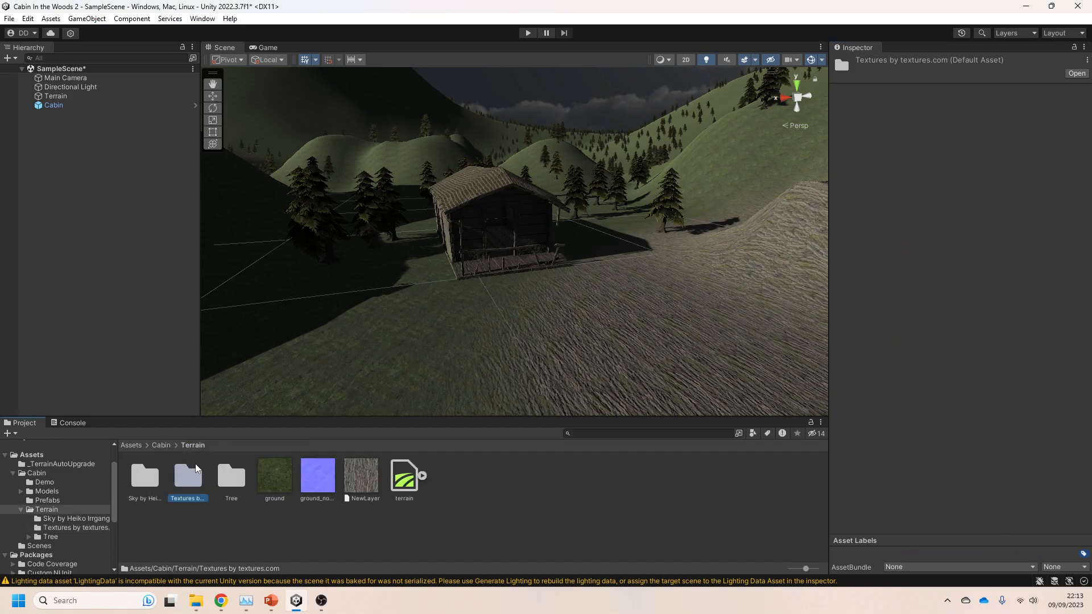
left_click(161, 446)
double_click(183, 483)
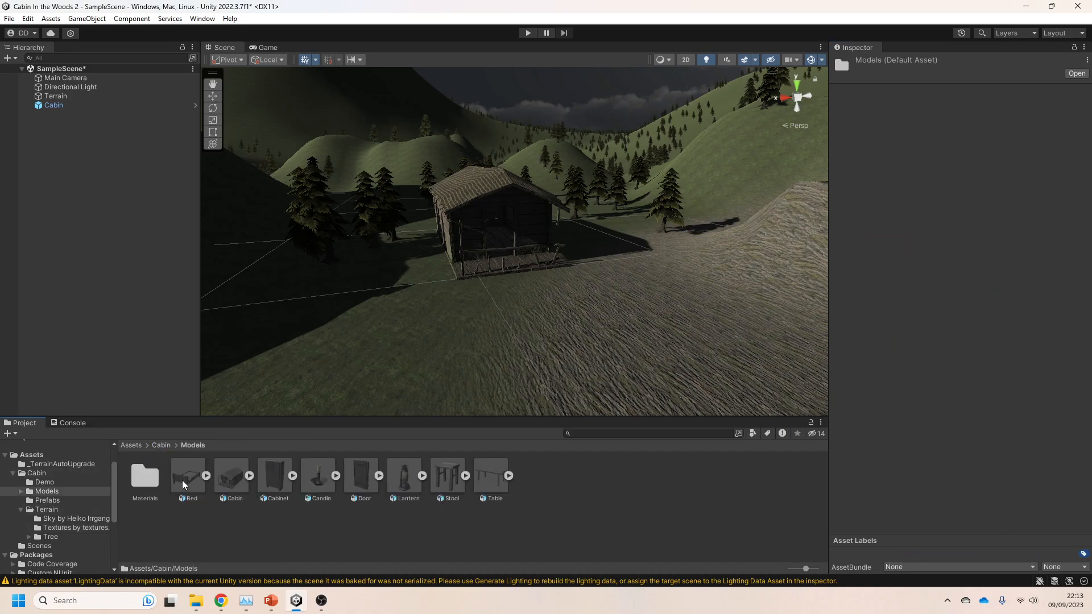
double_click(153, 481)
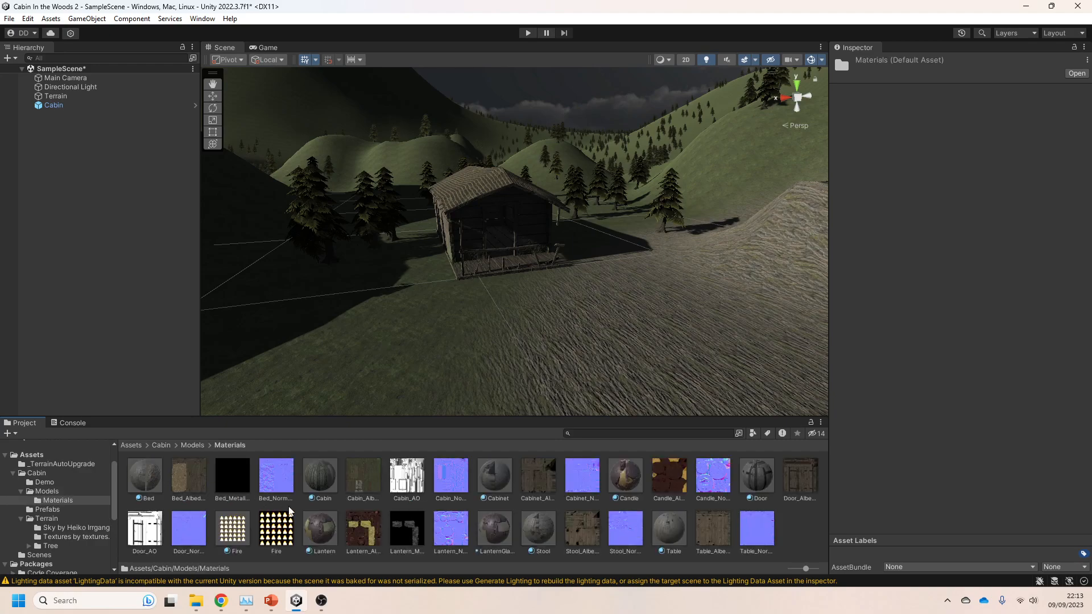
left_click(162, 445)
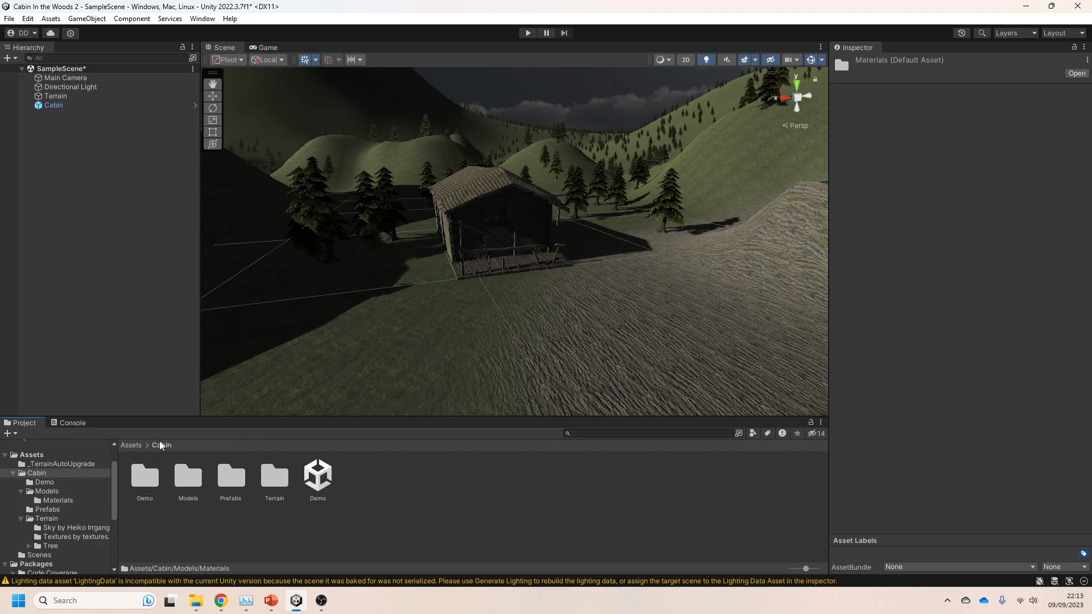
double_click(267, 478)
double_click(235, 476)
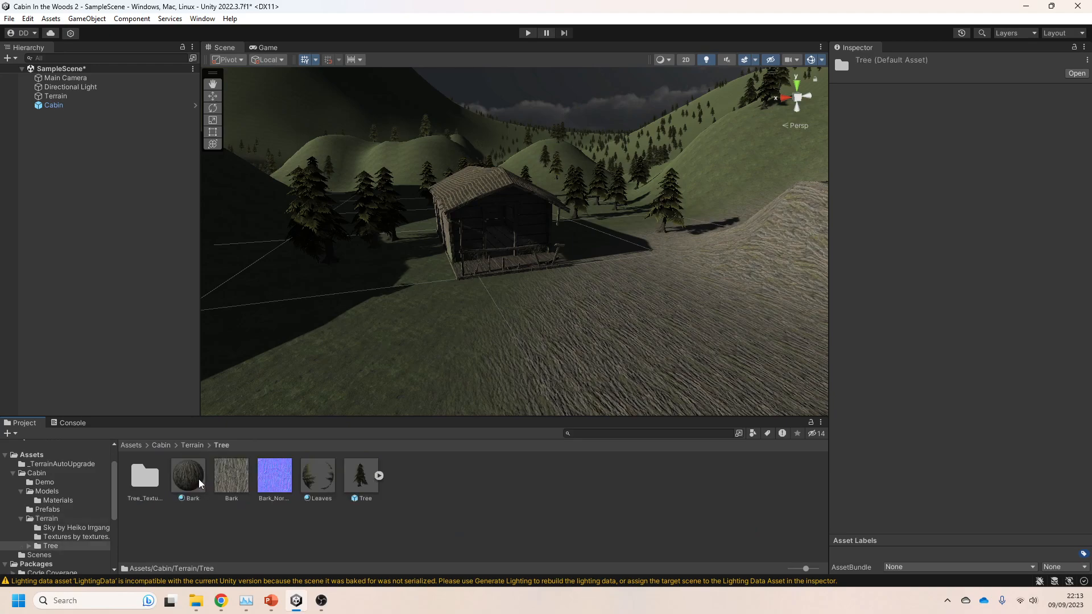
double_click(149, 486)
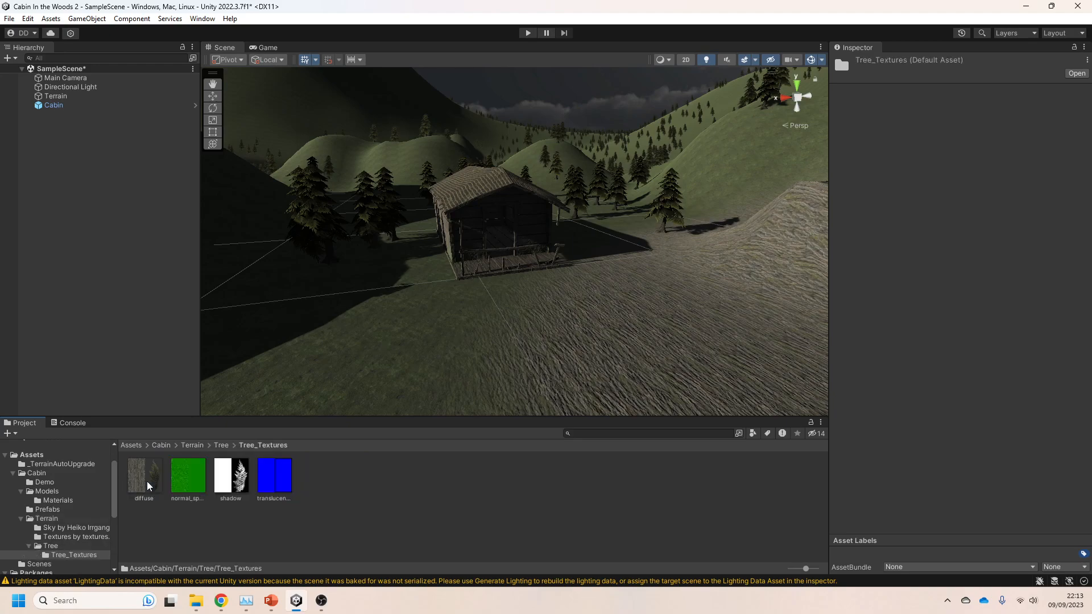
left_click(221, 445)
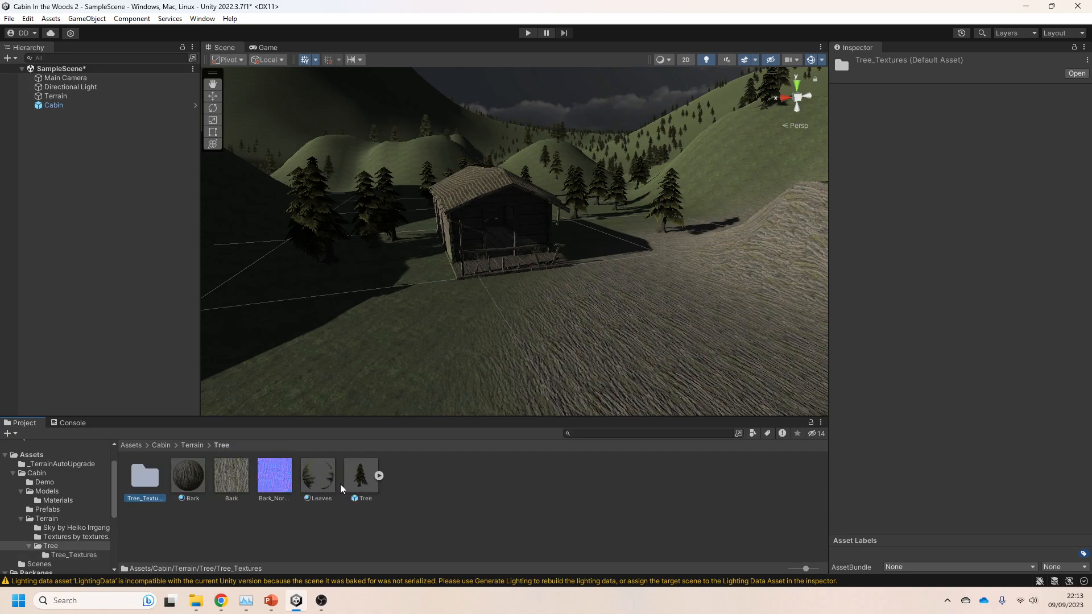
left_click(312, 488)
left_click_drag(322, 484, 576, 375)
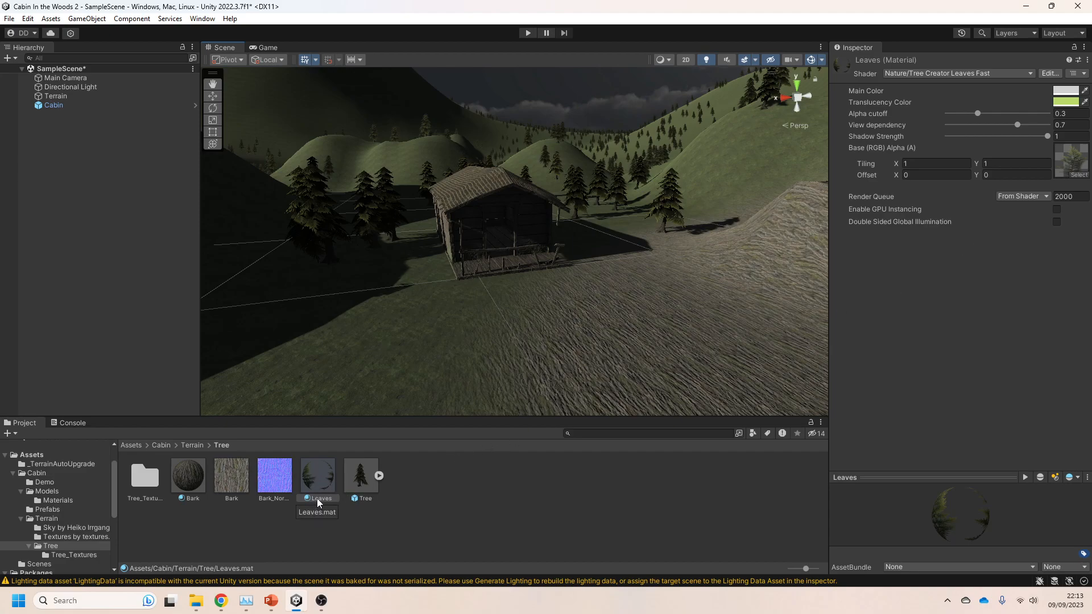
left_click(164, 444)
double_click(230, 483)
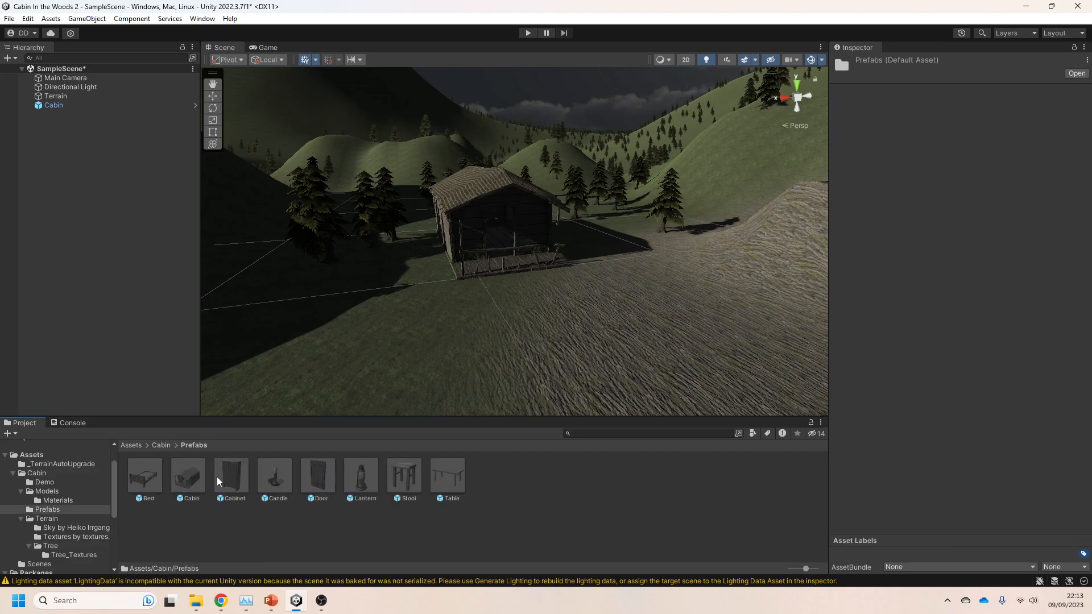
left_click(161, 445)
- Add Leaves as a grass texture to the Terrain's paintable details, keeping the default size, noise and colour settings
left_click(604, 346)
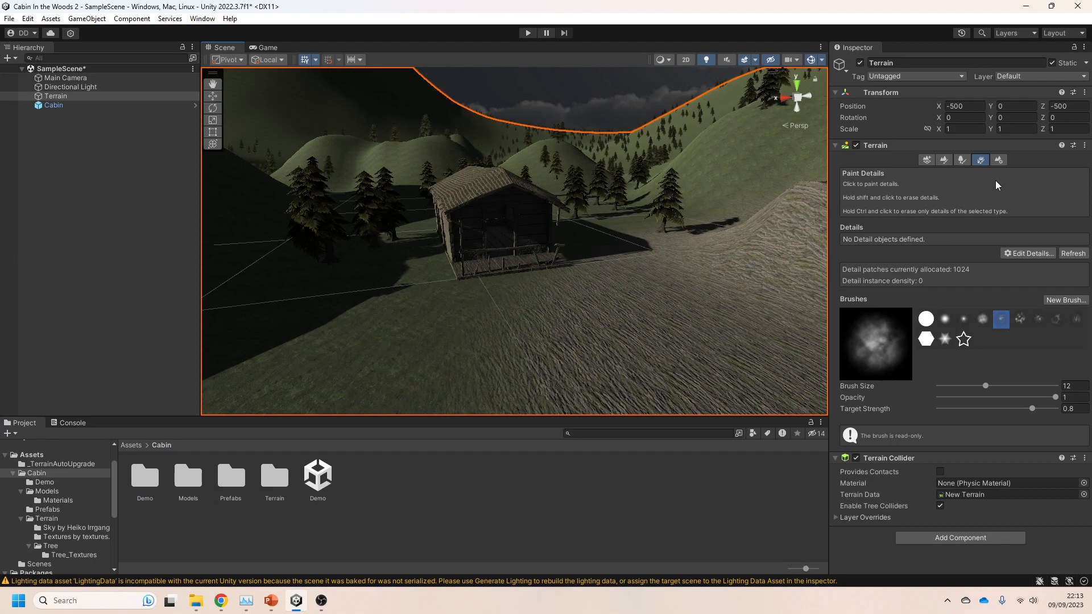
left_click(1028, 253)
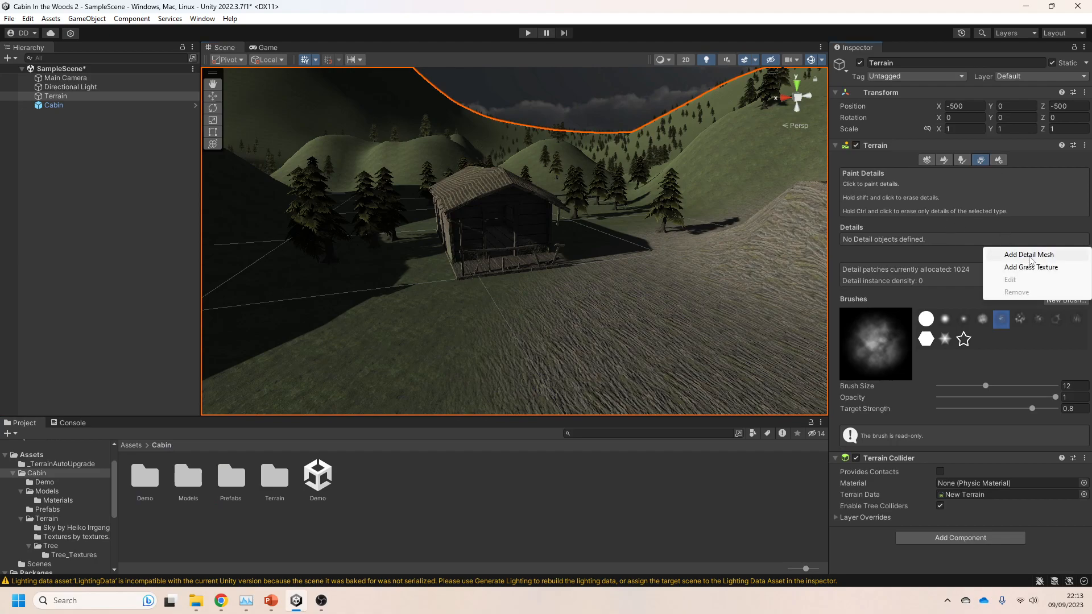
left_click(1032, 268)
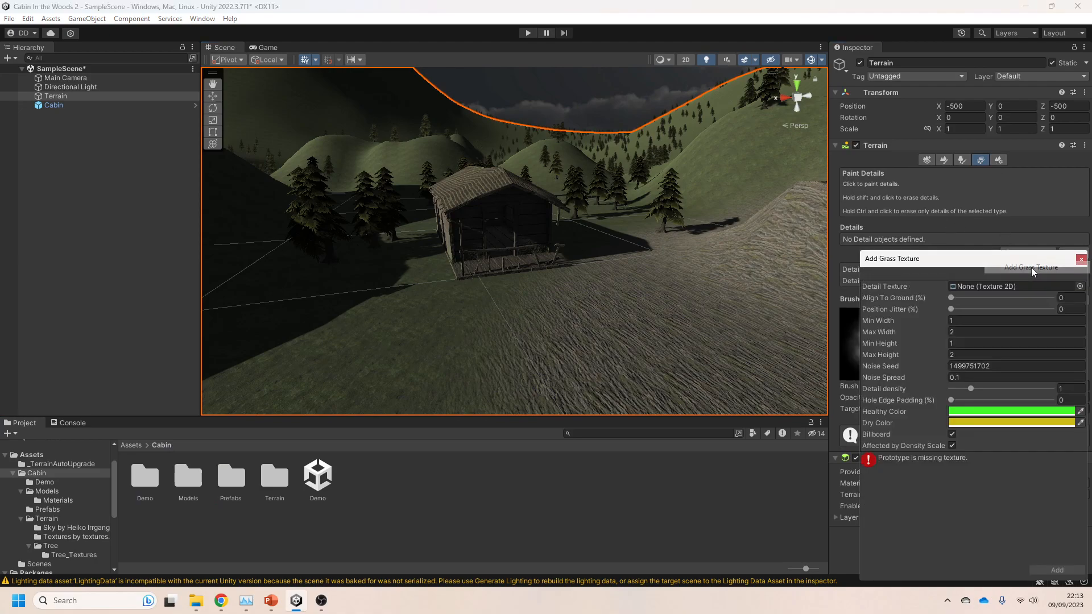
left_click(1080, 287)
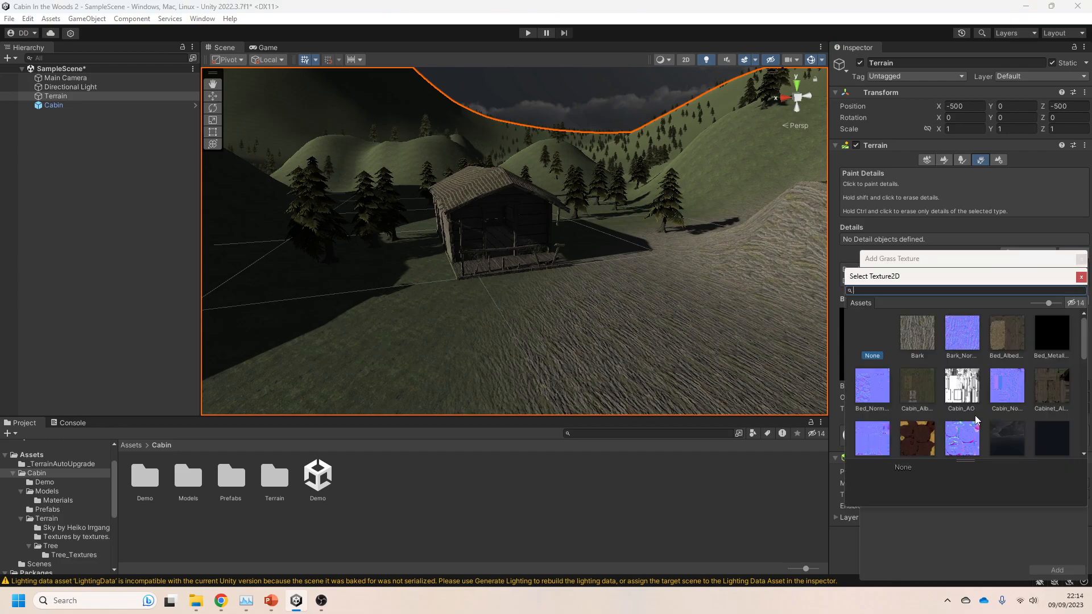
scroll(977, 421, "down", 5)
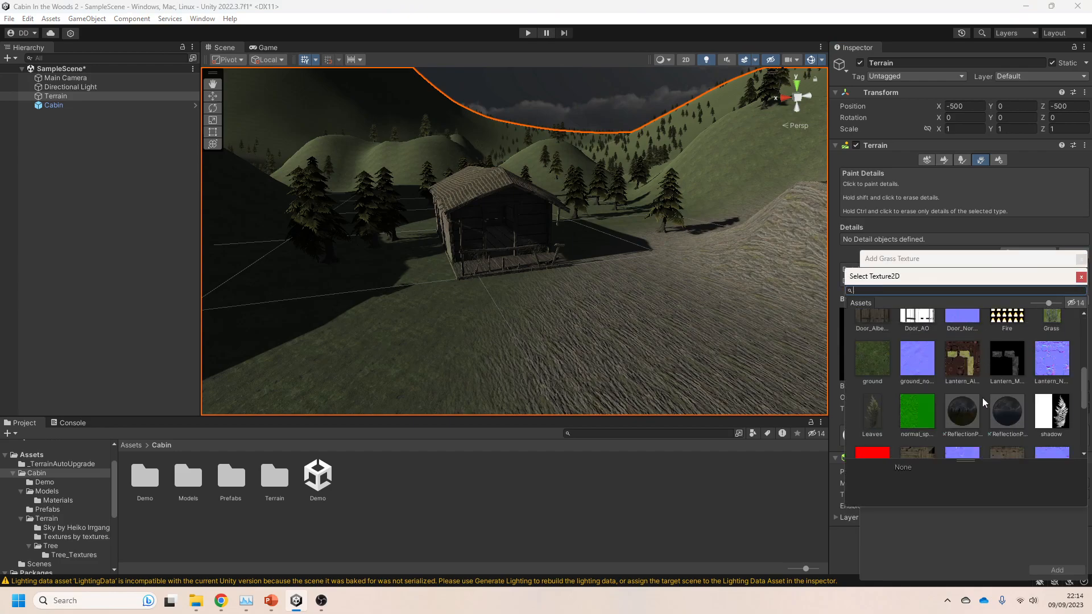
double_click(872, 411)
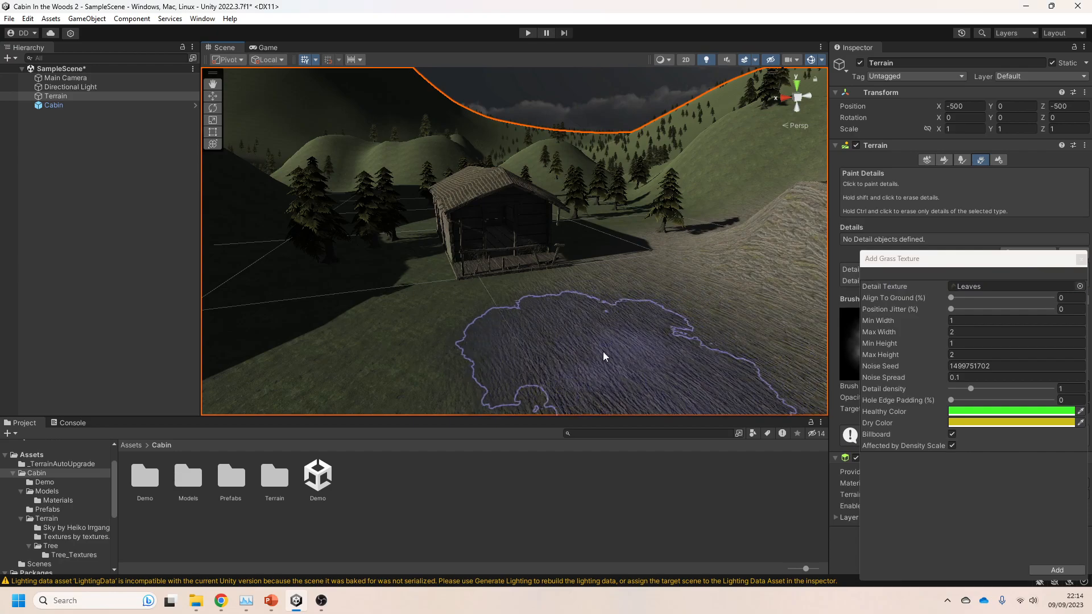
left_click(1061, 571)
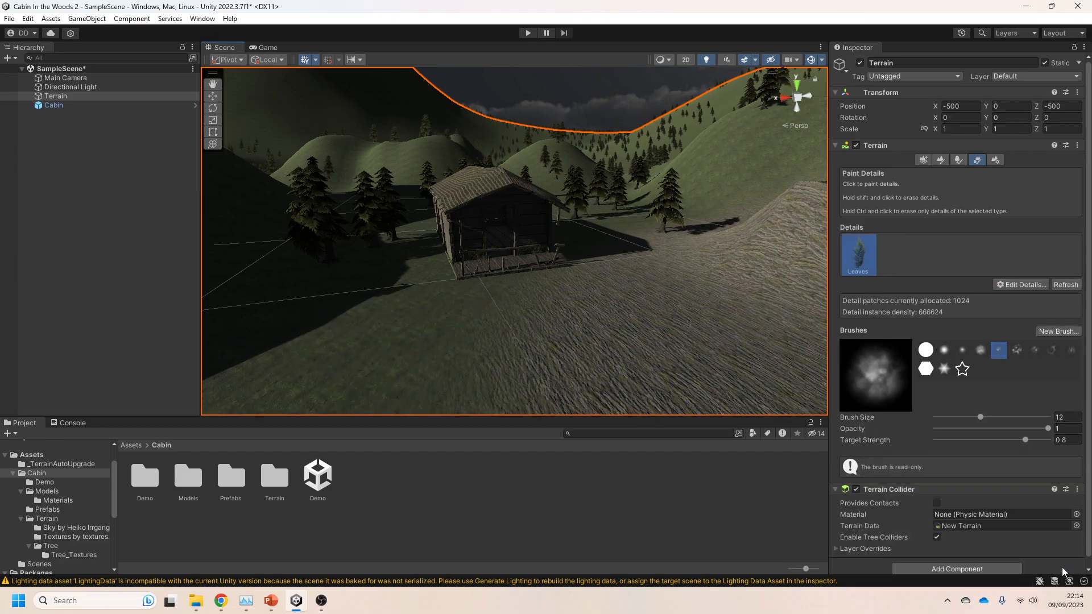
- Try painting Leaves details over the ground in front of the cabin, and undo the painting
mouse_move(634, 341)
left_mouse_down()
mouse_move(366, 342)
mouse_move(646, 354)
mouse_move(671, 326)
left_mouse_up()
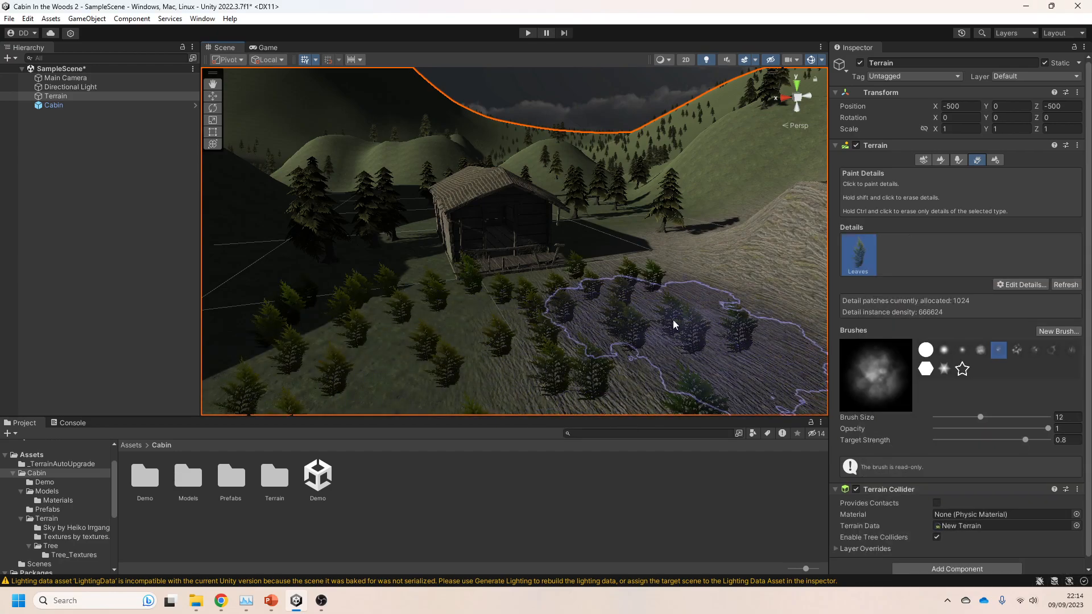
mouse_move(658, 273)
left_mouse_down("alt")
mouse_move(646, 317)
mouse_move(782, 335)
mouse_move(748, 334)
left_mouse_up("alt")
key("ctrl+z")
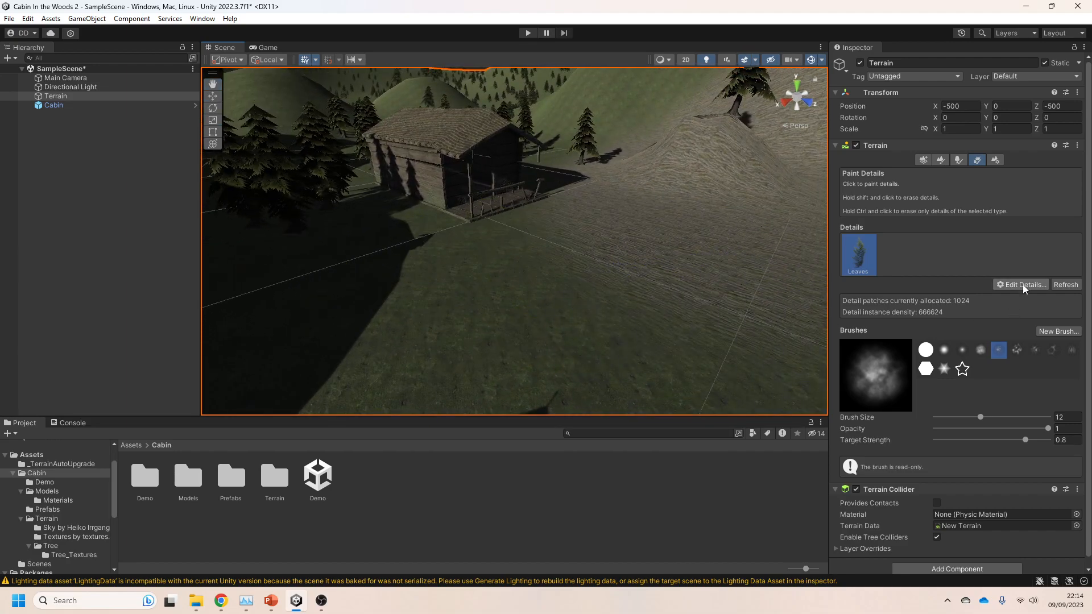
- Paint Leaves details over the ground in front of the cabin with a brush size of 12
left_click(1023, 286)
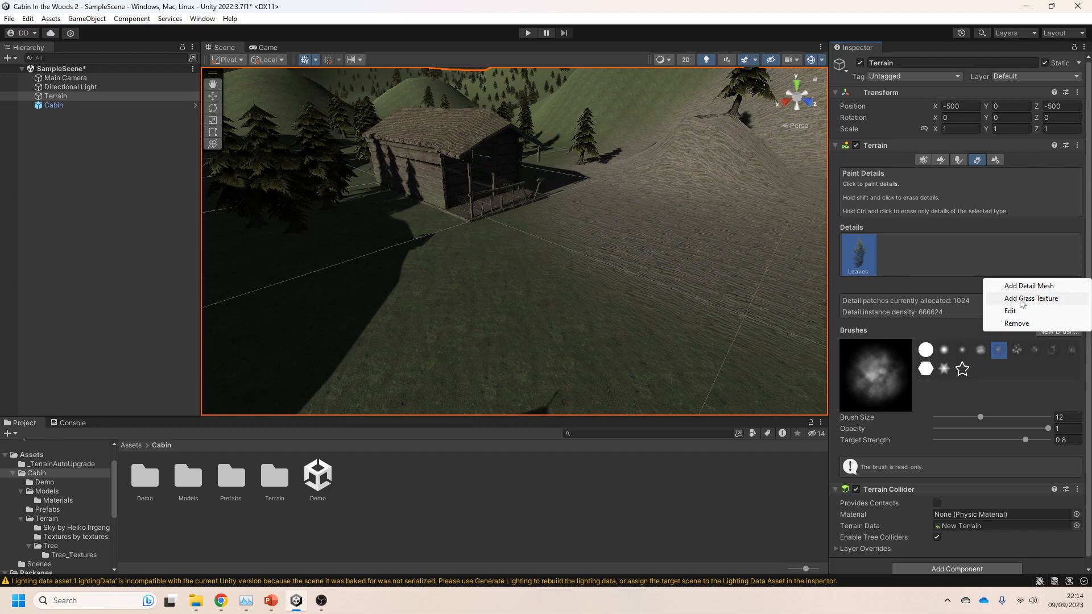
left_click(662, 3)
mouse_move(638, 229)
left_mouse_down()
mouse_move(661, 249)
mouse_move(496, 417)
left_mouse_up()
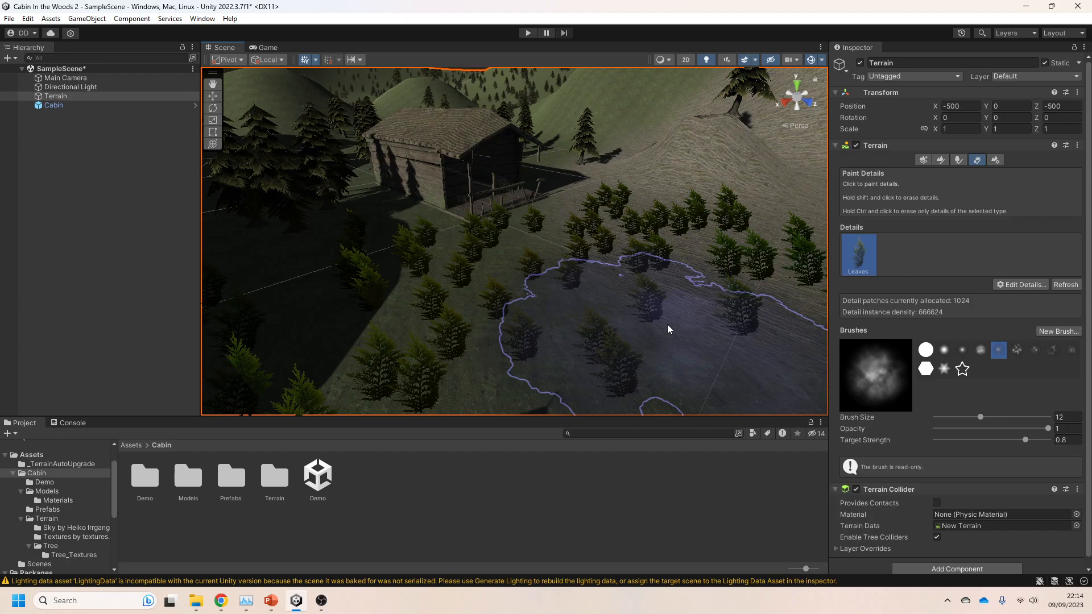
right_click_drag(668, 329, 405, 348)
mouse_move(402, 350)
right_mouse_down()
mouse_move(568, 312)
mouse_move(720, 334)
mouse_move(712, 293)
mouse_move(556, 397)
mouse_move(592, 383)
mouse_move(819, 363)
mouse_move(483, 348)
mouse_move(332, 324)
mouse_move(434, 324)
mouse_move(438, 337)
mouse_move(402, 342)
right_mouse_up()
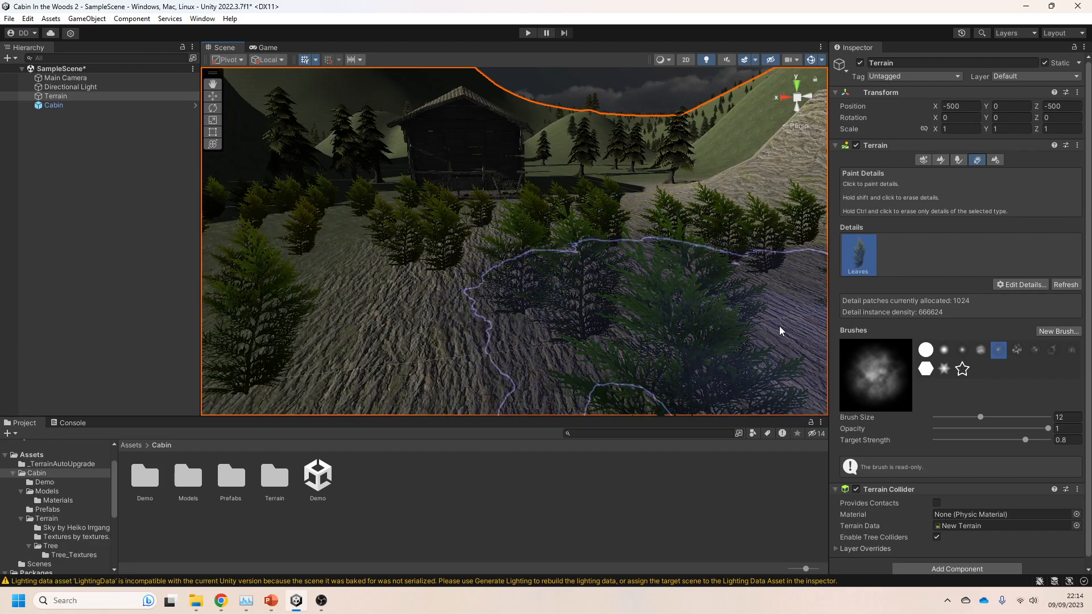
- Set the detail Brush Size to 100 and paint Leaves across the hillsides and valley around the cabin
scroll(700, 288, "down", 6)
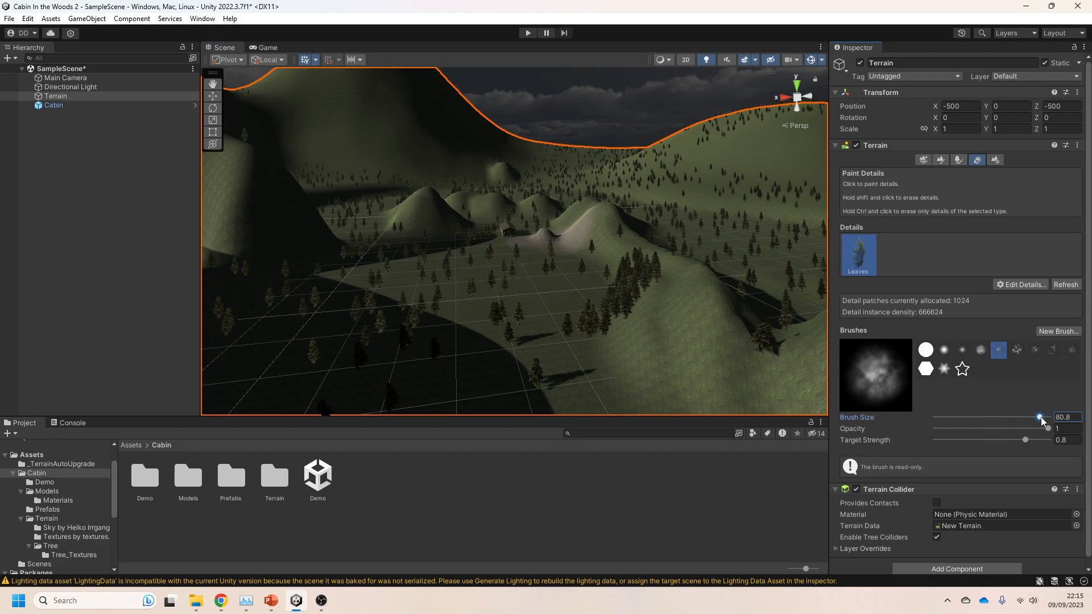
left_click_drag(1037, 418, 1049, 418)
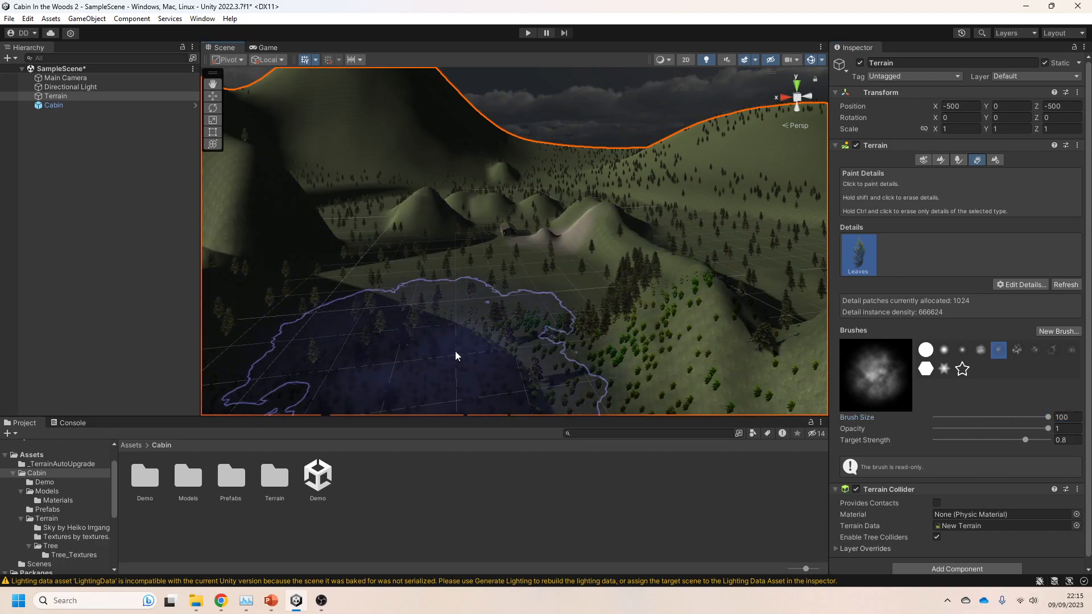
left_click_drag(531, 275, 528, 257, "alt")
right_click_drag(527, 257, 568, 301)
key("w")
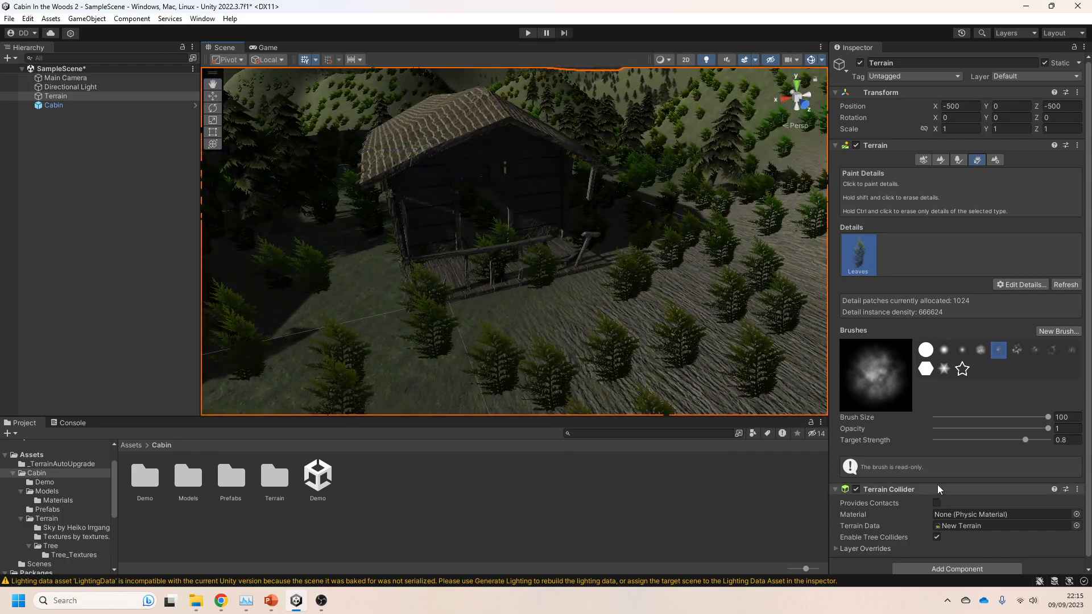
- Open the Leaves detail's grass texture settings for editing and move the dialog clear of the Inspector
scroll(995, 498, "down", 1)
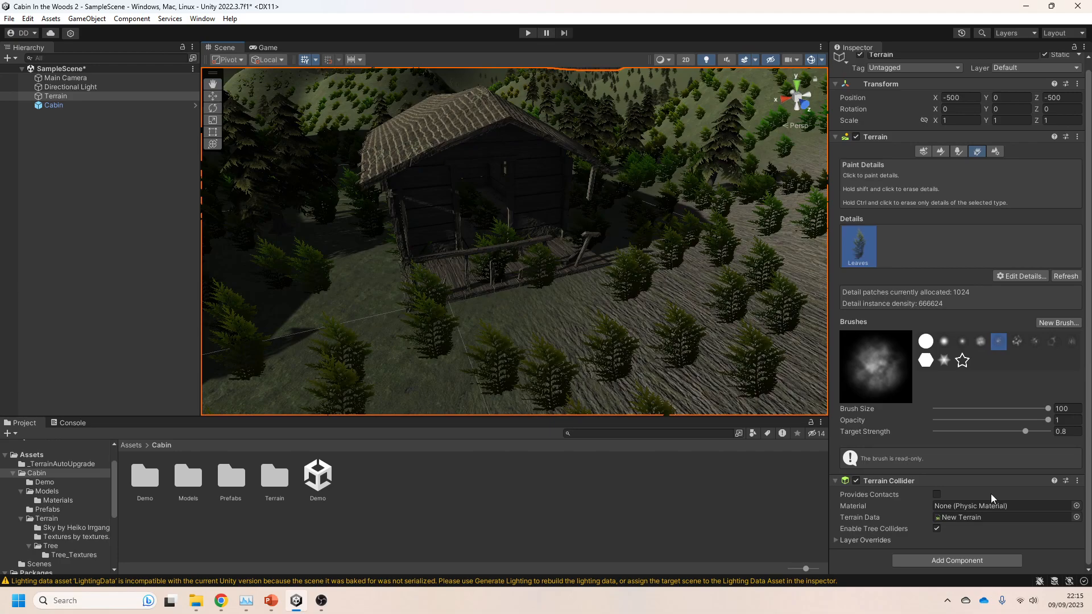
double_click(869, 254)
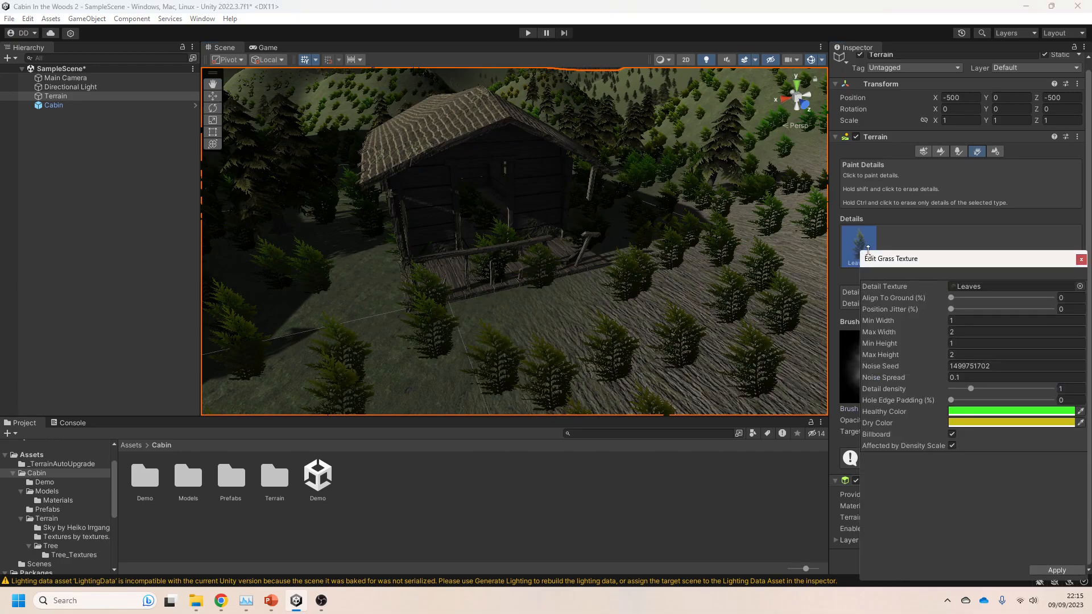
left_click_drag(960, 265, 880, 265)
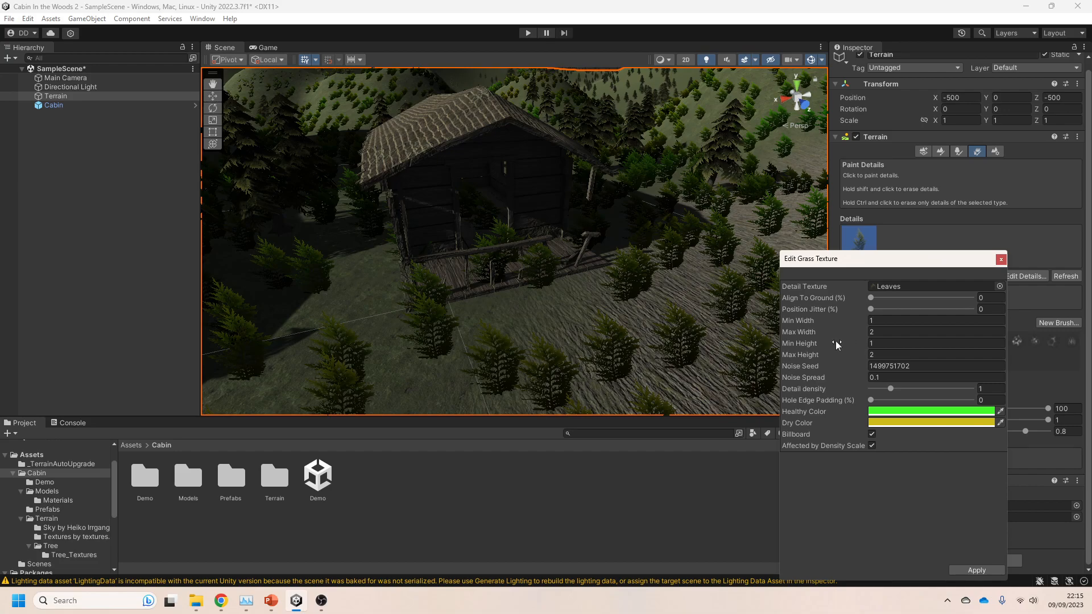
- Try the Leaves detail with Billboard off, view the plants from another angle, and turn Billboard back on
left_click(873, 436)
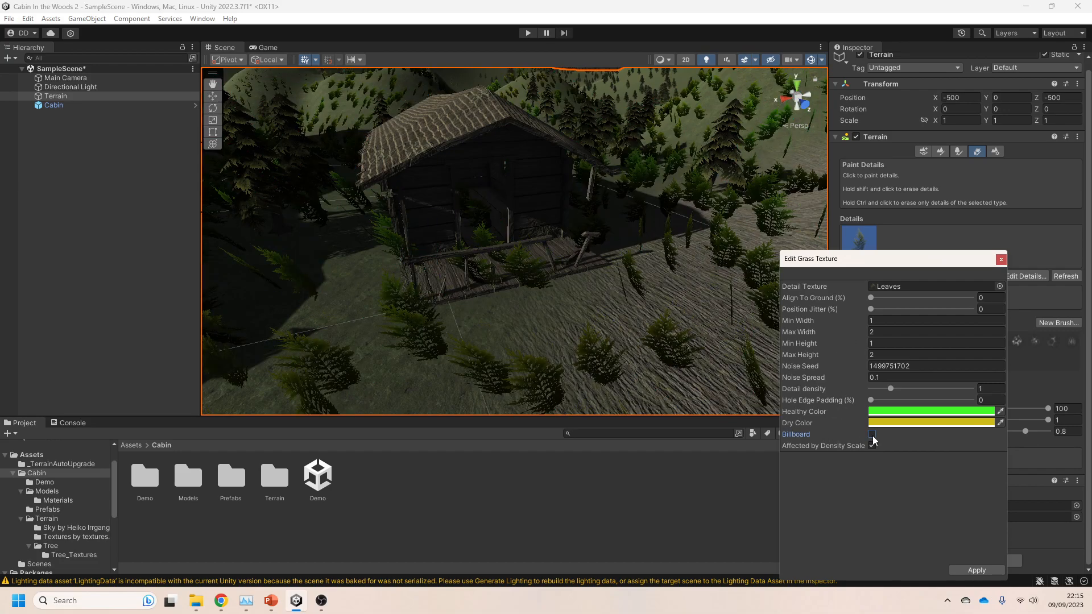
right_click_drag(671, 353, 586, 318)
left_click(873, 435)
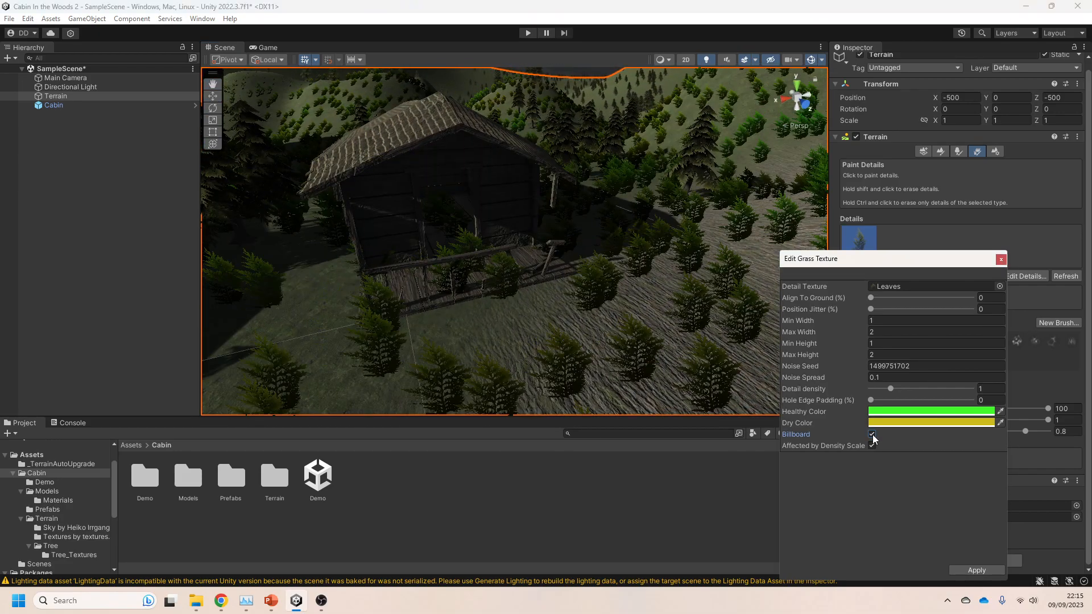
- Set the Leaves detail's Healthy Color to black and close its settings
left_click(917, 412)
mouse_move(972, 414)
left_mouse_down()
mouse_move(953, 450)
mouse_move(956, 375)
mouse_move(1015, 405)
mouse_move(1039, 441)
left_mouse_up()
left_click(1042, 305)
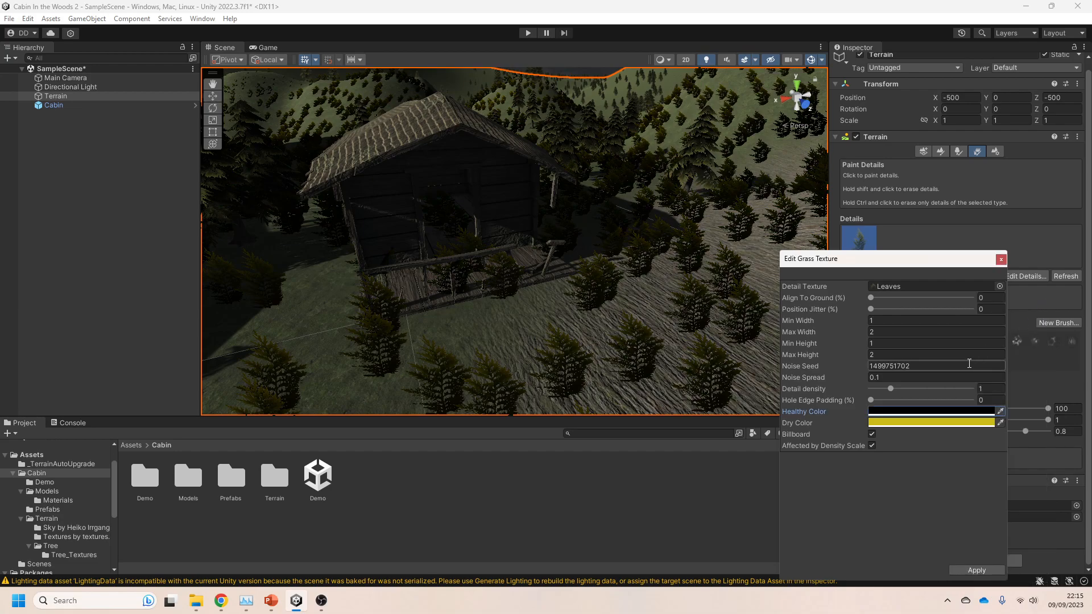
left_click(1001, 260)
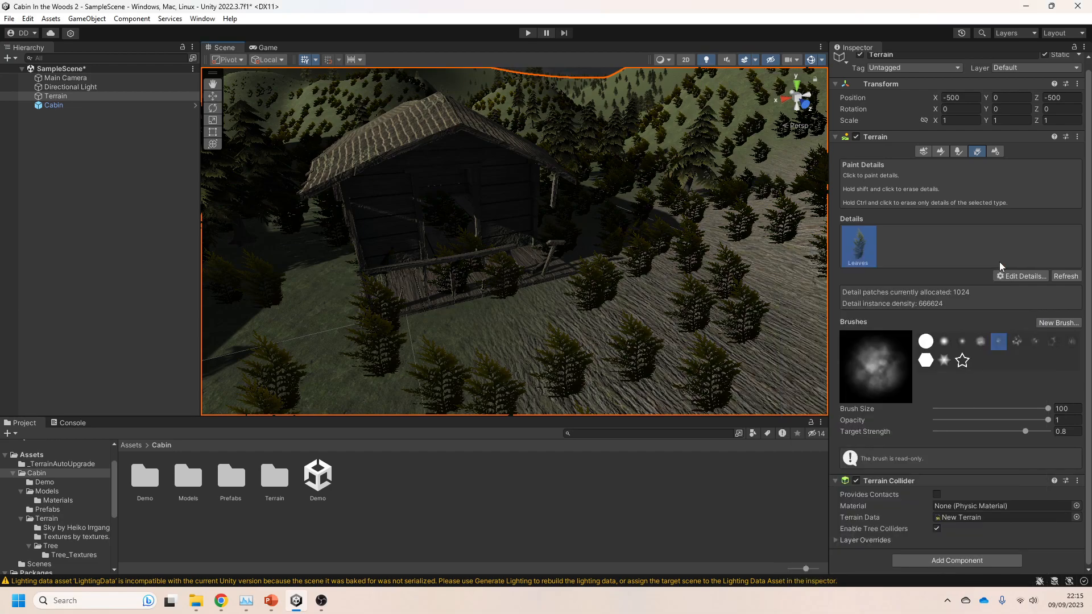
- Widen the random Tree Height range and mass-place 10000 trees on the terrain, with Keep Existing Trees enabled
left_click(959, 152)
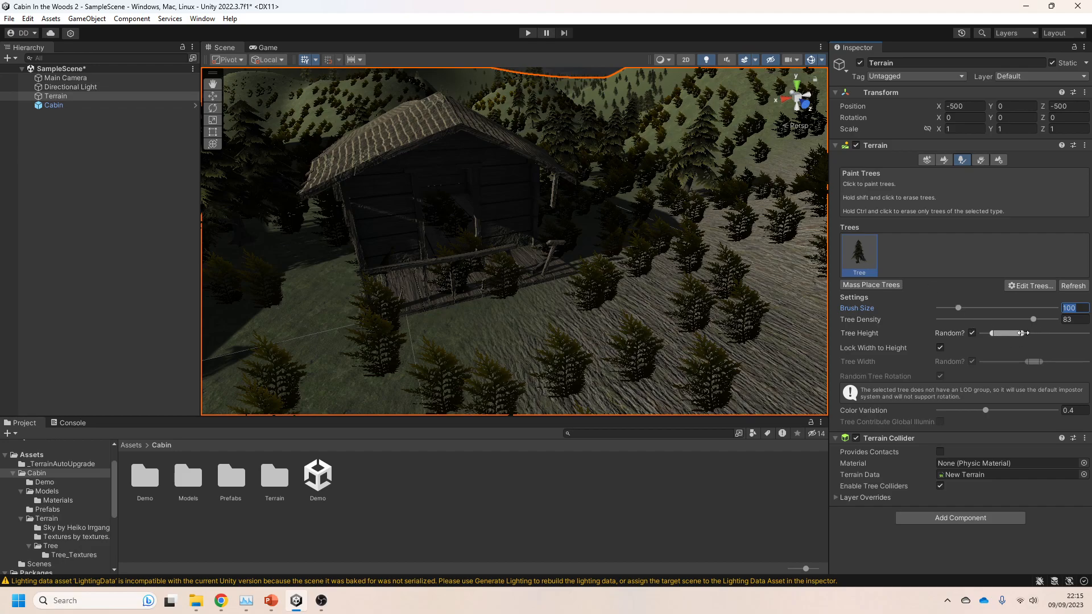
left_click(895, 285)
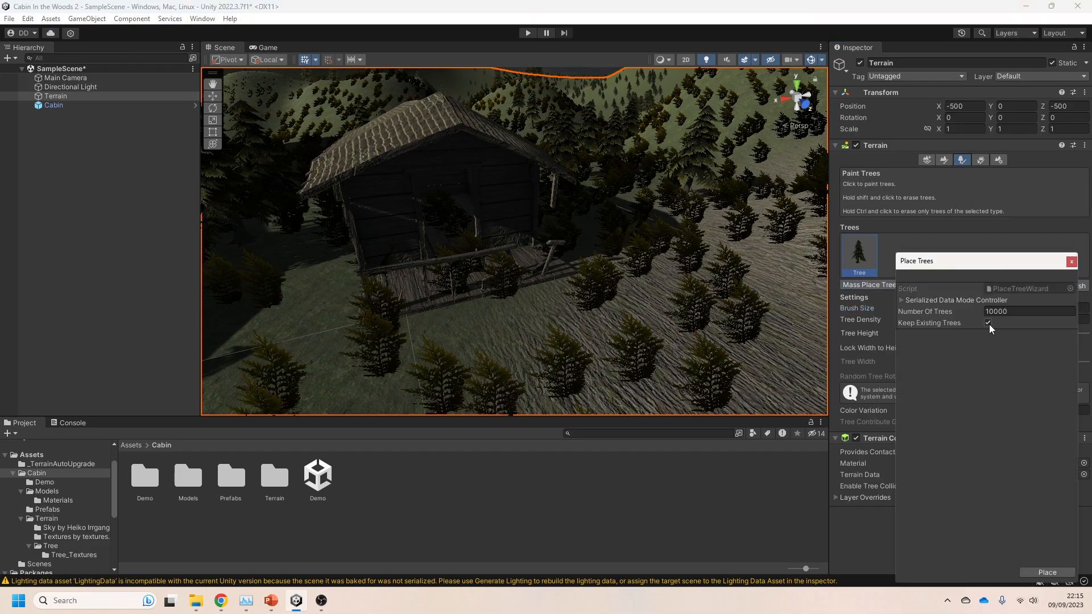
left_click(1054, 573)
mouse_move(632, 354)
right_mouse_down()
mouse_move(690, 351)
mouse_move(765, 298)
mouse_move(546, 283)
mouse_move(385, 302)
mouse_move(385, 317)
mouse_move(442, 342)
mouse_move(661, 356)
right_mouse_up()
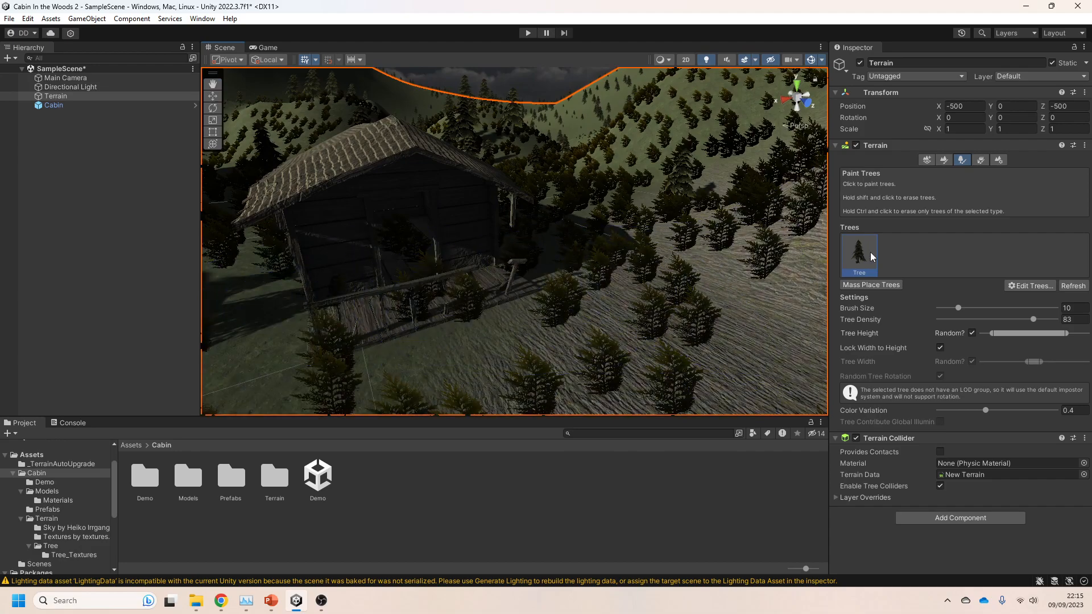
- Erase the Leaves details inside and around the cabin using the Paint Details tool with a brush size of 9
left_click(944, 159)
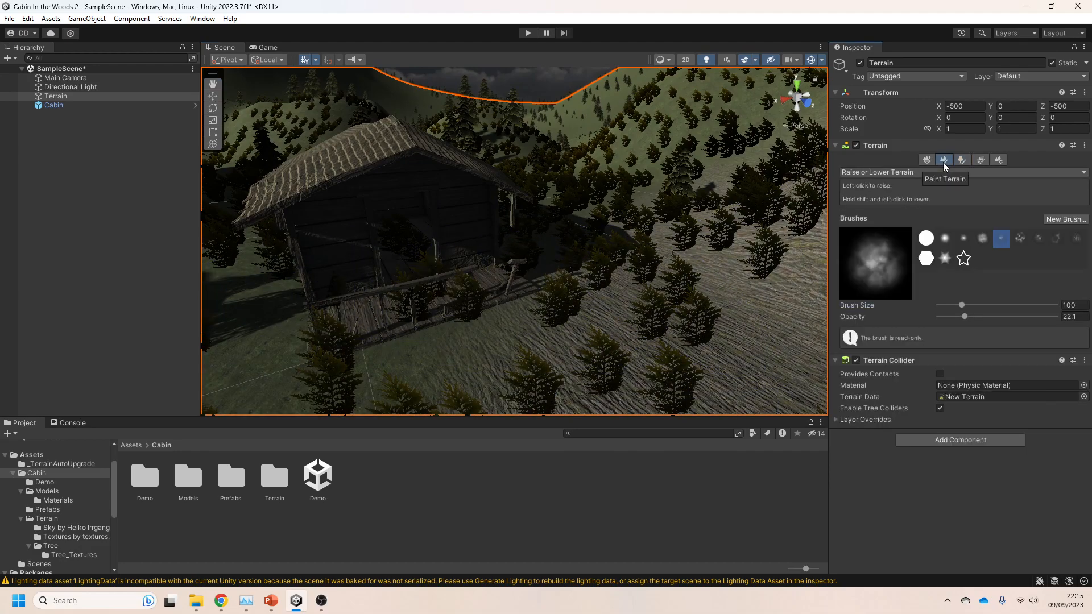
left_click(980, 159)
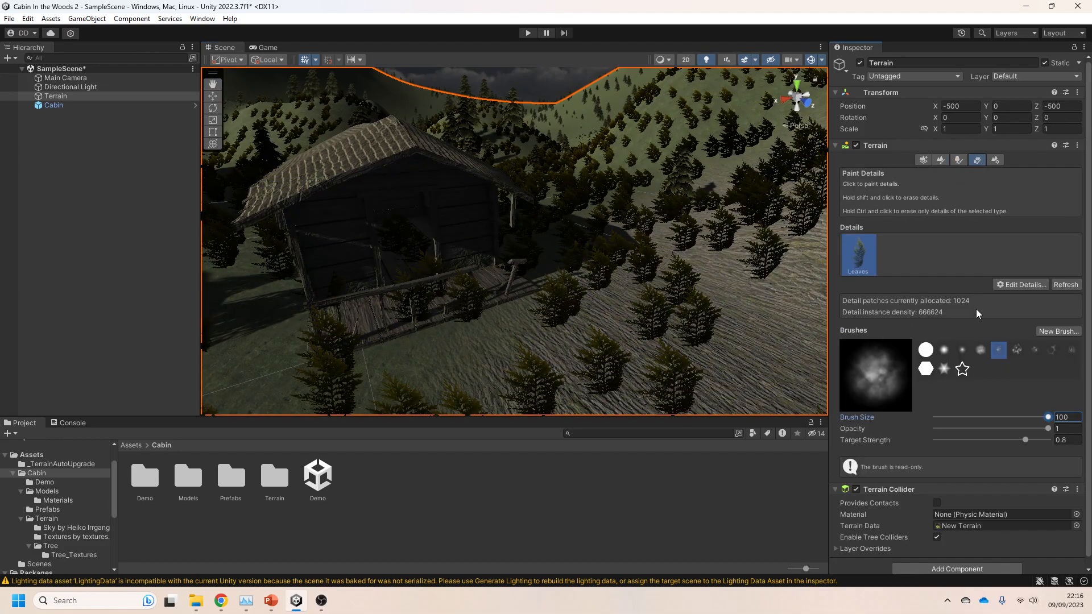
left_click_drag(992, 422, 974, 419)
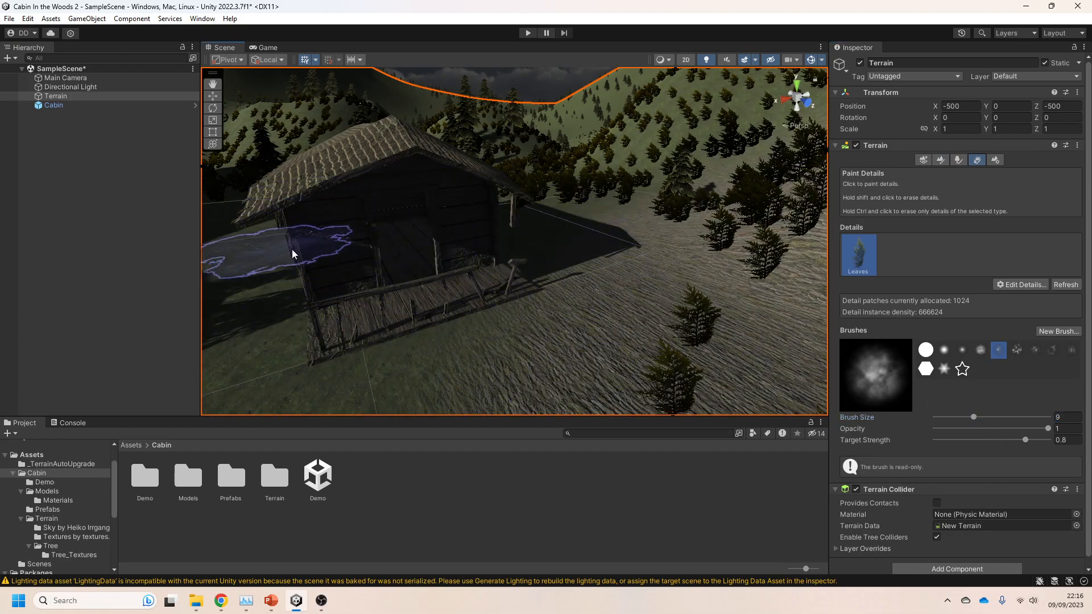
mouse_move(658, 329)
left_mouse_down("alt")
mouse_move(569, 305)
mouse_move(654, 302)
mouse_move(626, 268)
mouse_move(603, 276)
left_mouse_up("alt")
key("w")
right_click_drag(603, 276, 636, 283)
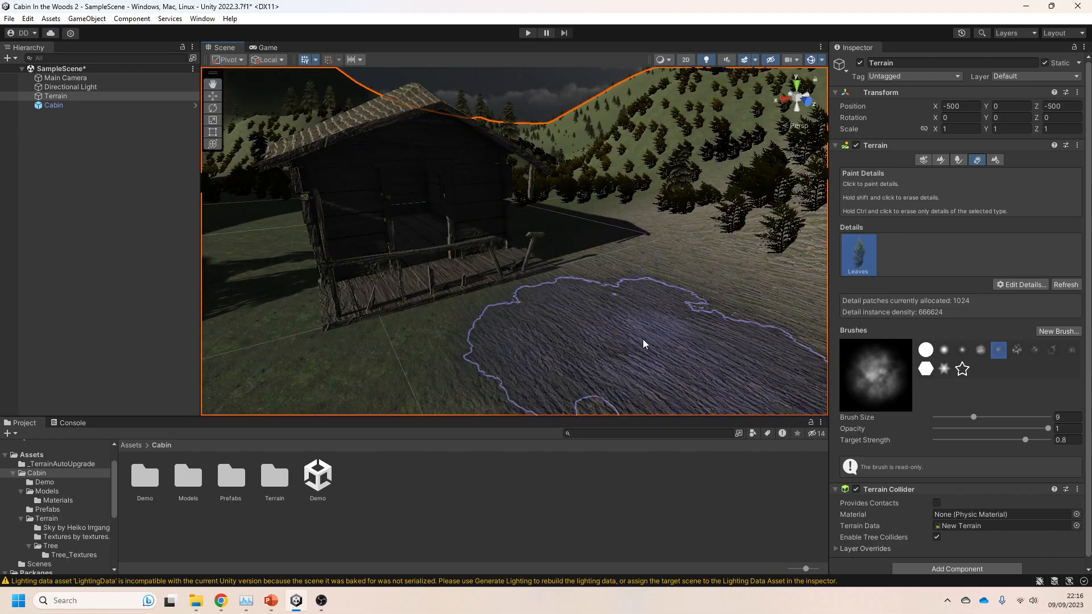
mouse_move(646, 344)
left_mouse_down("alt")
mouse_move(690, 290)
mouse_move(625, 273)
left_mouse_up("alt")
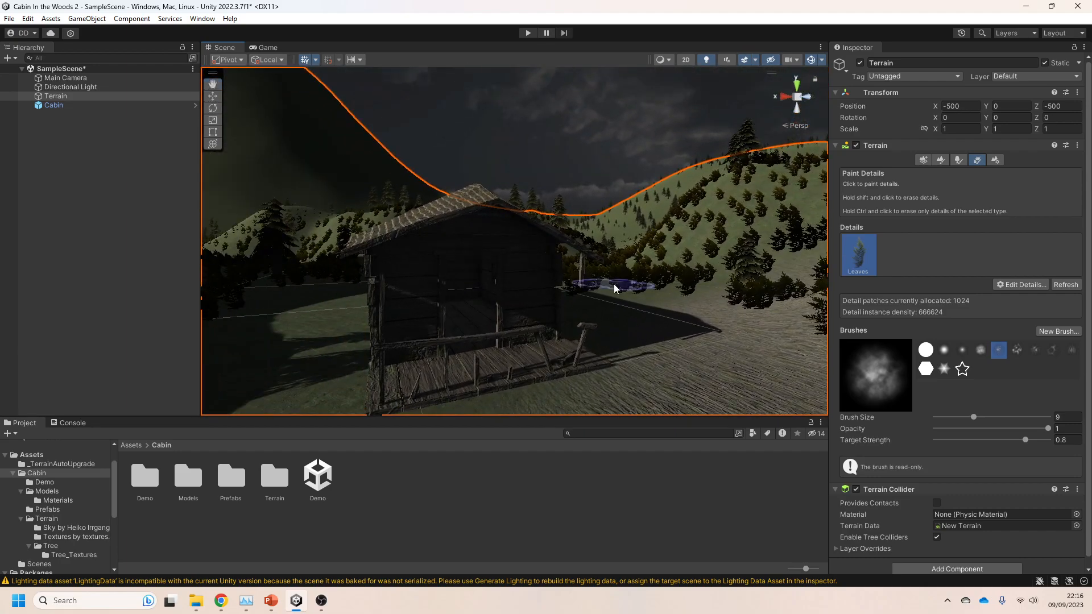
right_click_drag(516, 265, 504, 290)
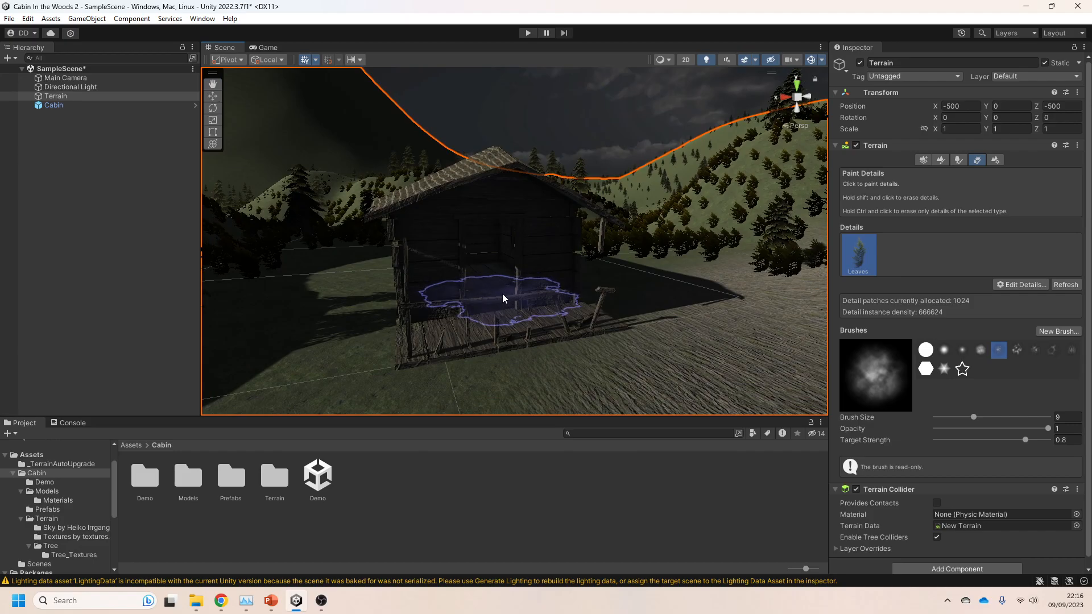
mouse_move(507, 298)
left_mouse_down("alt")
mouse_move(777, 305)
mouse_move(804, 294)
mouse_move(695, 154)
mouse_move(651, 210)
mouse_move(620, 302)
mouse_move(435, 299)
left_mouse_up("alt")
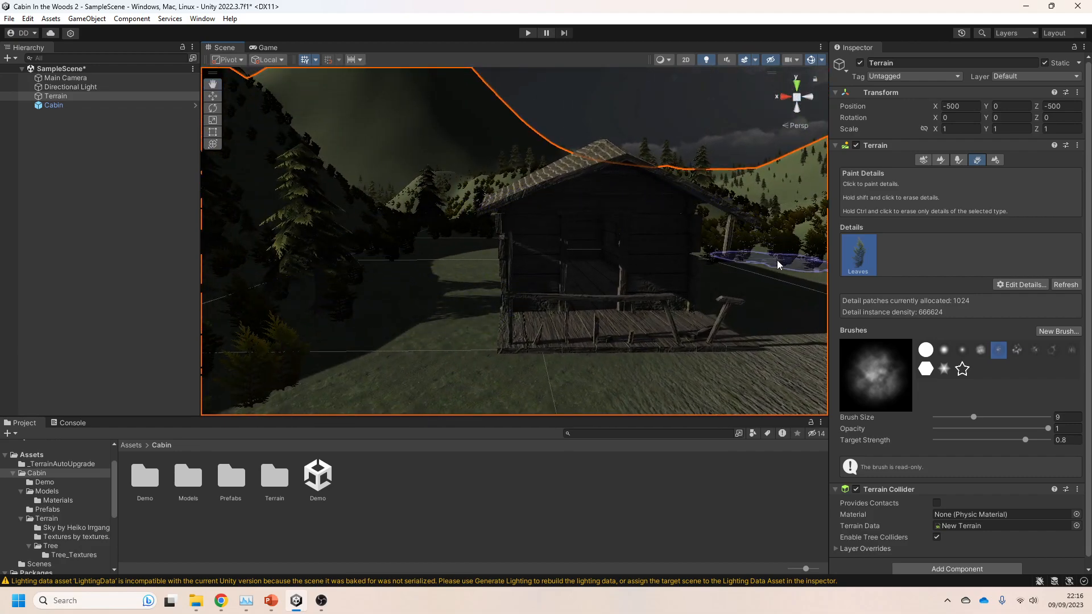
- Switch to PowerPoint and strike through the "Textures and foliage" objective on the Cabin in the Woods slide
left_click(271, 601)
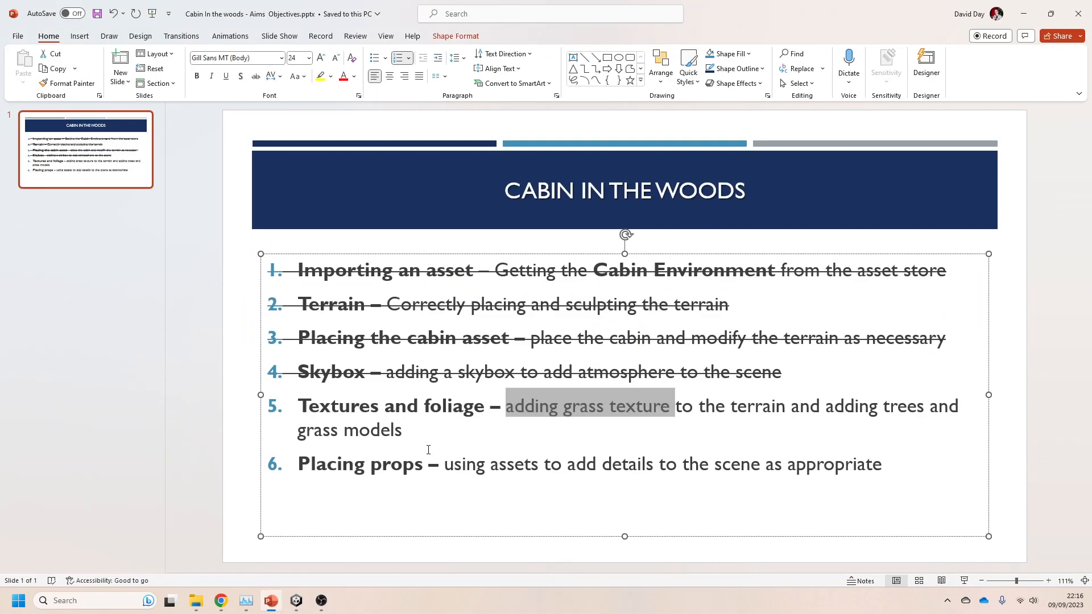
left_click_drag(439, 431, 303, 411)
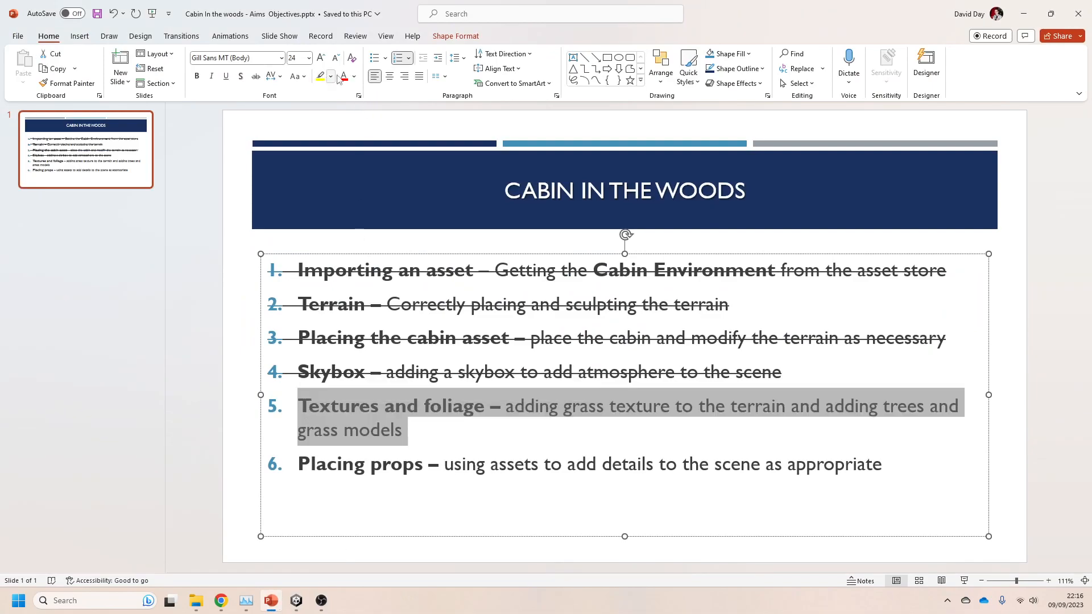
left_click(257, 77)
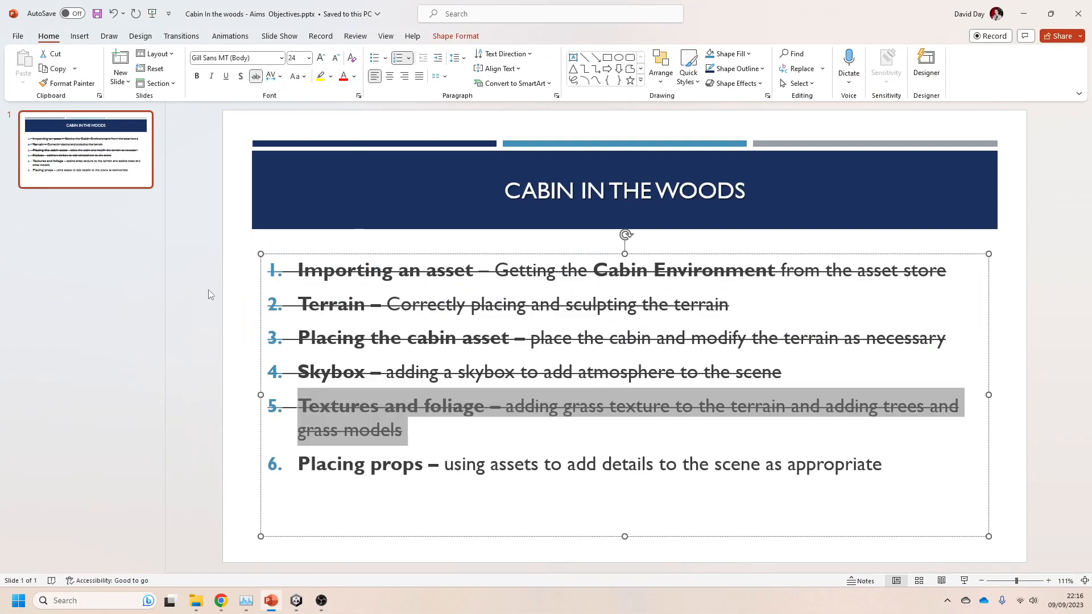
- Check the remaining "Placing props" objective and switch back to Unity, opening the Assets/Cabin/Prefabs folder
left_click(203, 313)
left_click_drag(299, 463, 887, 463)
left_click(1053, 334)
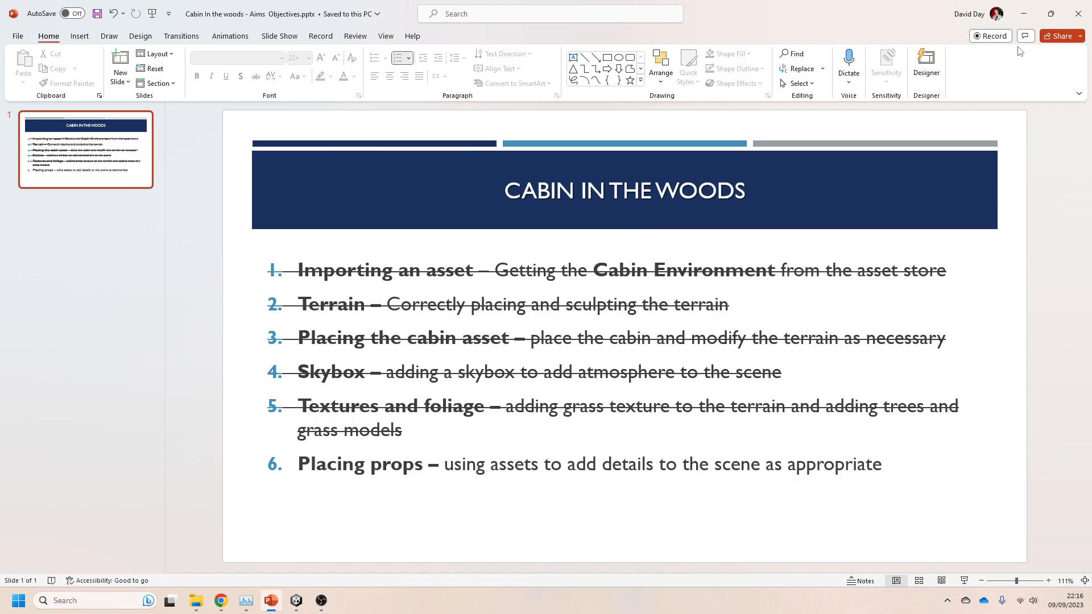
left_click(1023, 14)
double_click(229, 475)
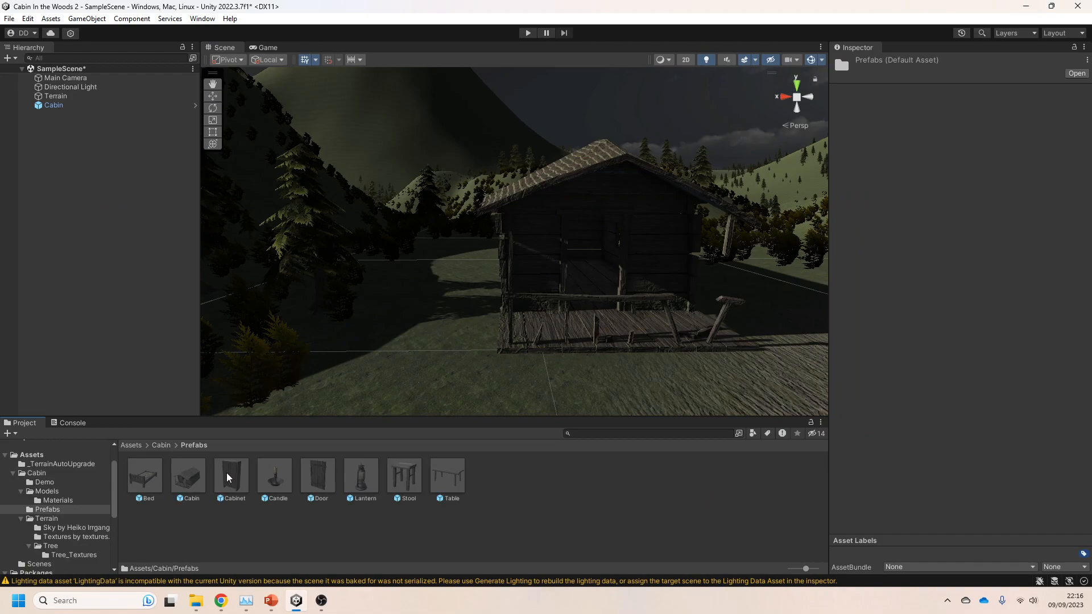
- Examine the cabin's interior and its doorway from the porch as the place for the props
key("w")
mouse_move(419, 374)
right_mouse_down()
mouse_move(483, 360)
mouse_move(458, 383)
mouse_move(413, 386)
right_mouse_up()
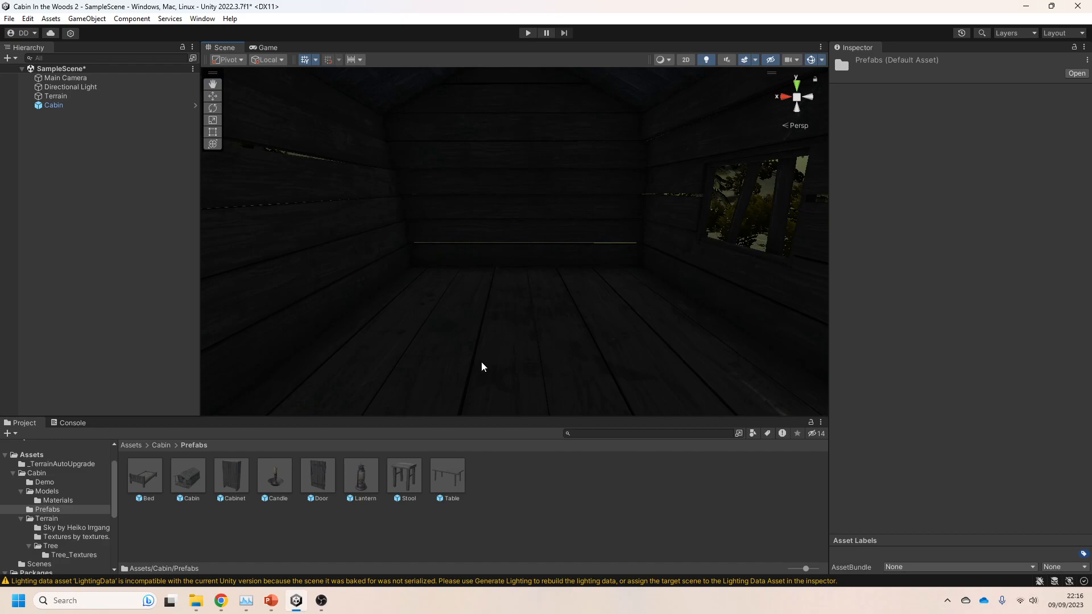
right_click_drag(483, 364, 333, 346)
key("w")
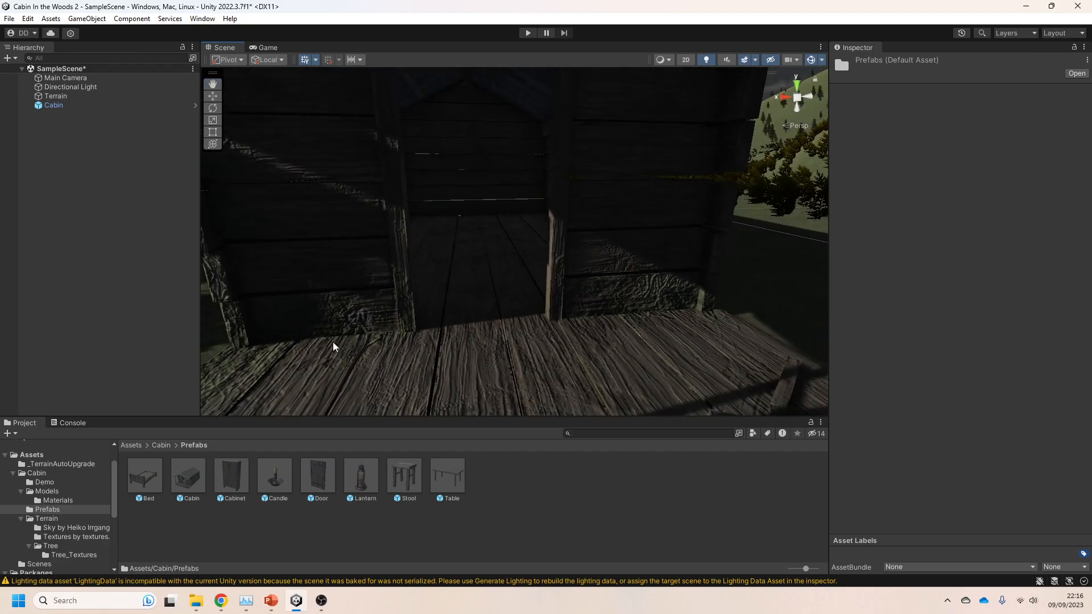
key("w")
mouse_move(496, 311)
right_mouse_down()
mouse_move(699, 282)
mouse_move(482, 302)
right_mouse_up()
key("s")
scroll(505, 295, "up", 8)
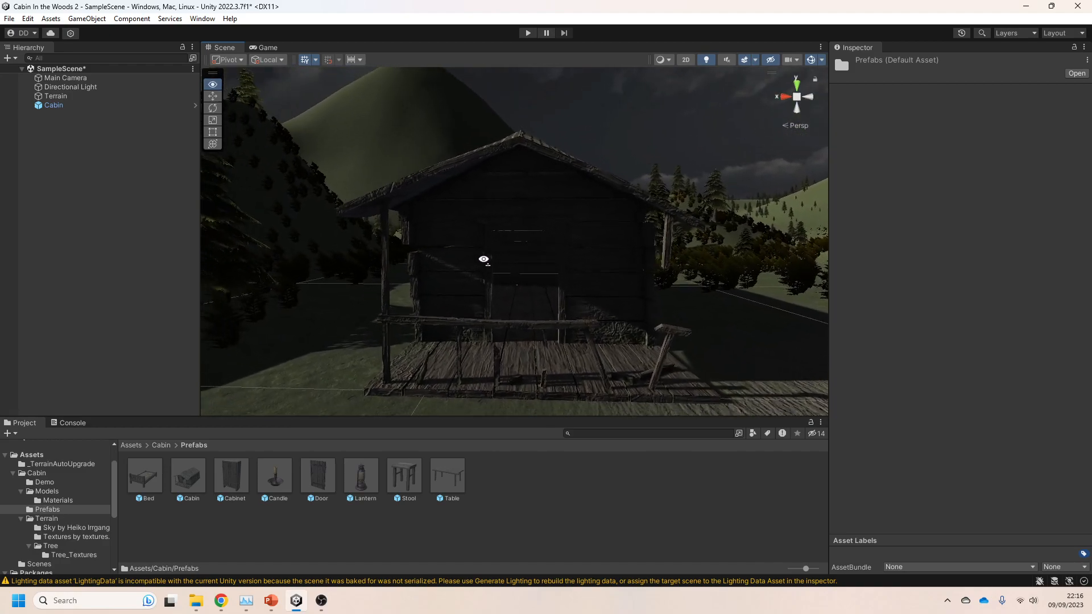
- Place the Bed prefab inside the cabin with Y rotation 0 and move it against the back wall
left_click_drag(143, 492, 502, 361)
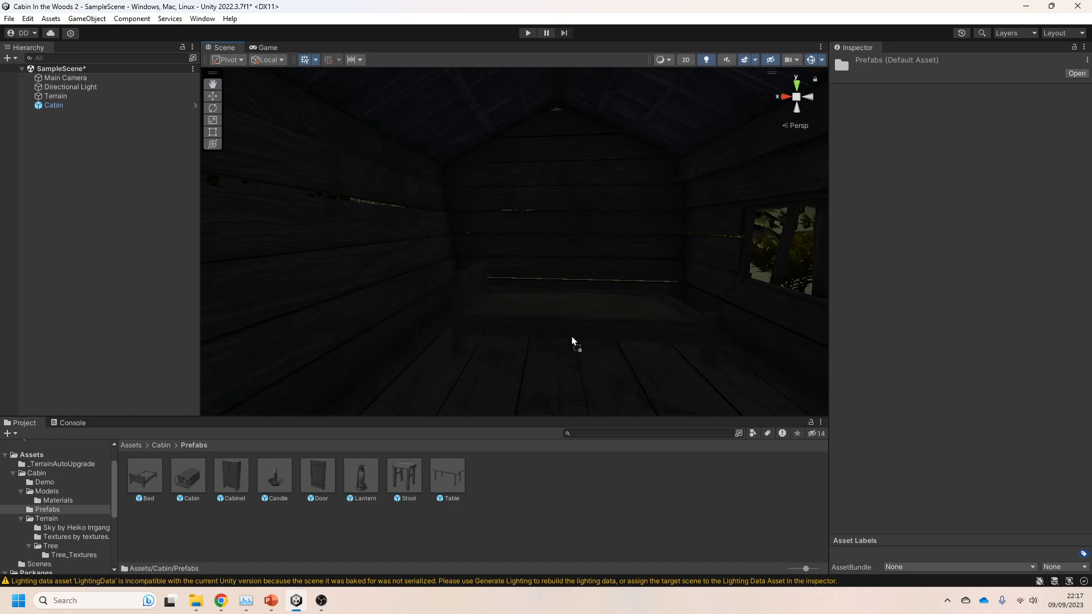
left_click_drag(551, 326, 418, 370)
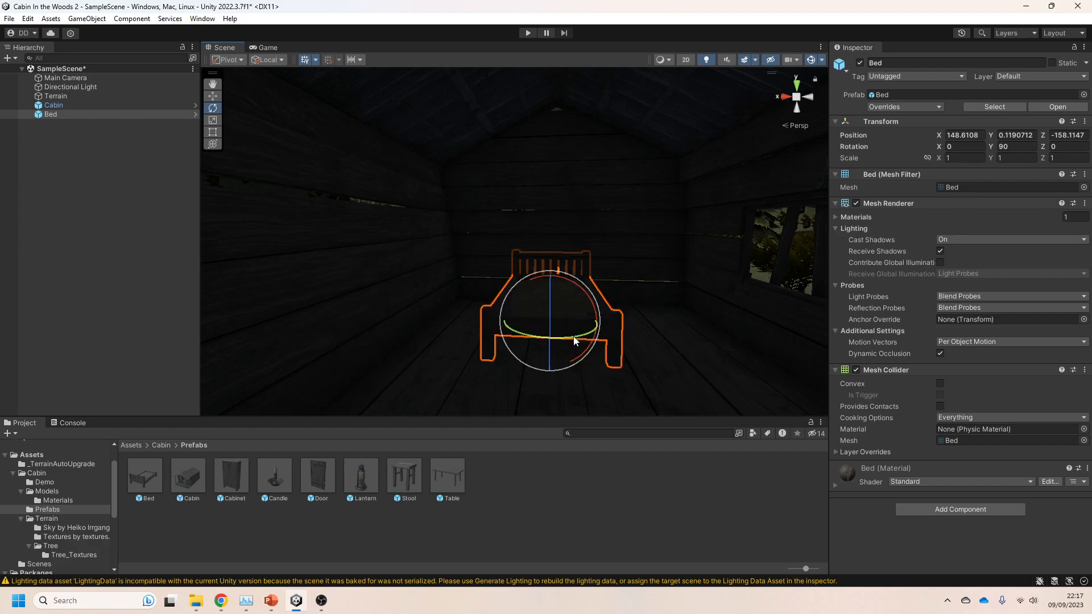
left_click_drag(573, 337, 712, 359)
left_click(999, 146)
right_click_drag(749, 273, 699, 310)
key("w")
left_click_drag(617, 285, 592, 279)
key("d")
- Place a Stool prefab beside the bed and set a Lantern prefab on top of it
right_click_drag(614, 332, 468, 360)
key("s")
left_click_drag(404, 485, 526, 288)
left_click_drag(366, 482, 535, 219)
right_click_drag(535, 219, 516, 269)
right_click_drag(503, 322, 350, 324)
left_click_drag(275, 479, 549, 241)
key("ctrl+z")
- Add a second Lantern near the cabin's front wall and raise it under the roof to about Y 2.67
right_click_drag(496, 360, 529, 309)
left_click_drag(374, 486, 298, 360)
left_click_drag(300, 301, 298, 126)
right_click_drag(299, 126, 609, 248)
left_click_drag(397, 188, 375, 184)
right_click_drag(407, 188, 409, 208)
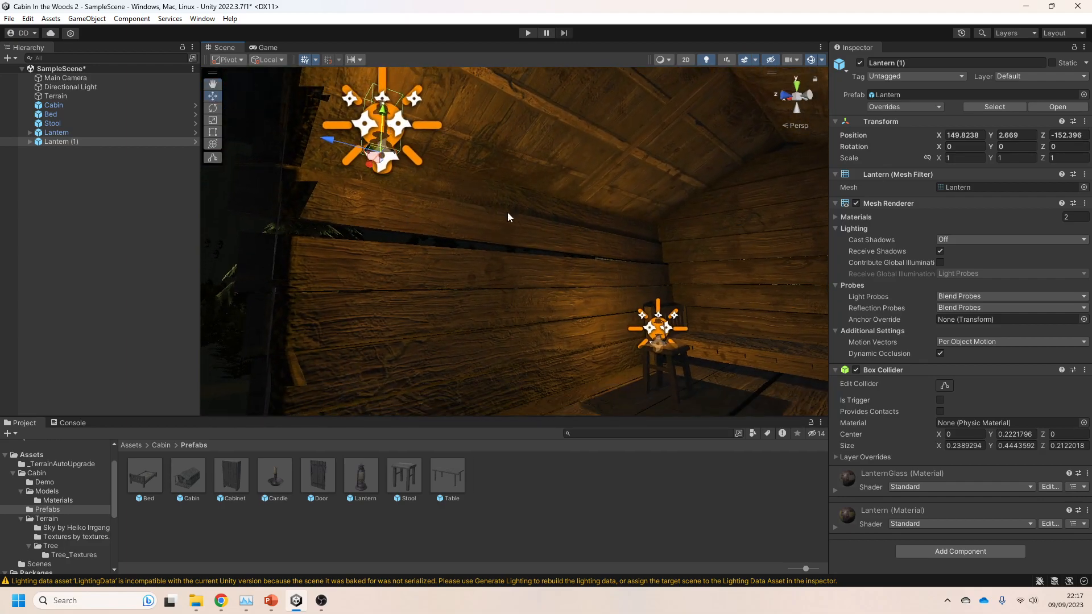
- Toggle the Scene view gizmos off and on and look through the gizmo visibility options
left_click(810, 60)
left_click(810, 62)
left_click(810, 63)
left_click(811, 61)
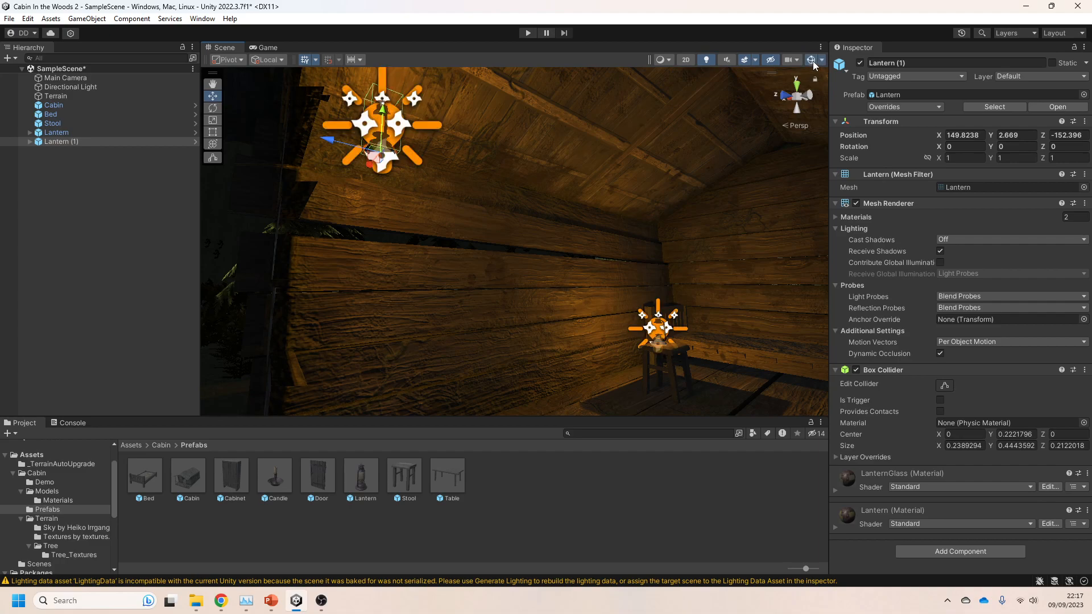
left_click(823, 60)
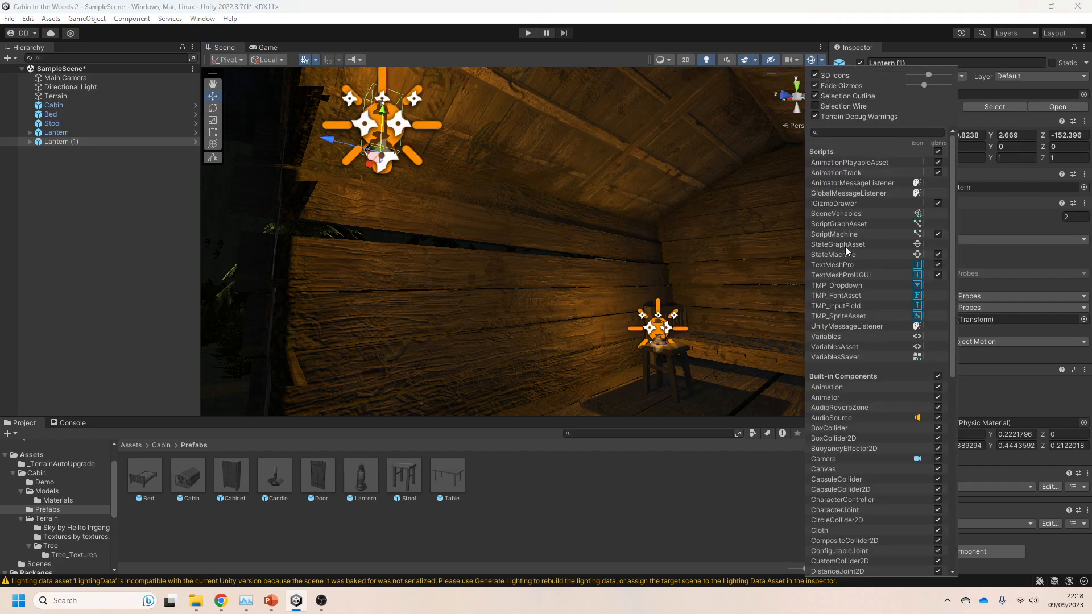
left_click(763, 5)
- Move the bed along the cabin from the back wall to the doorway, to about Z -153.17
right_click_drag(560, 240, 653, 234)
key("w")
left_click(655, 228)
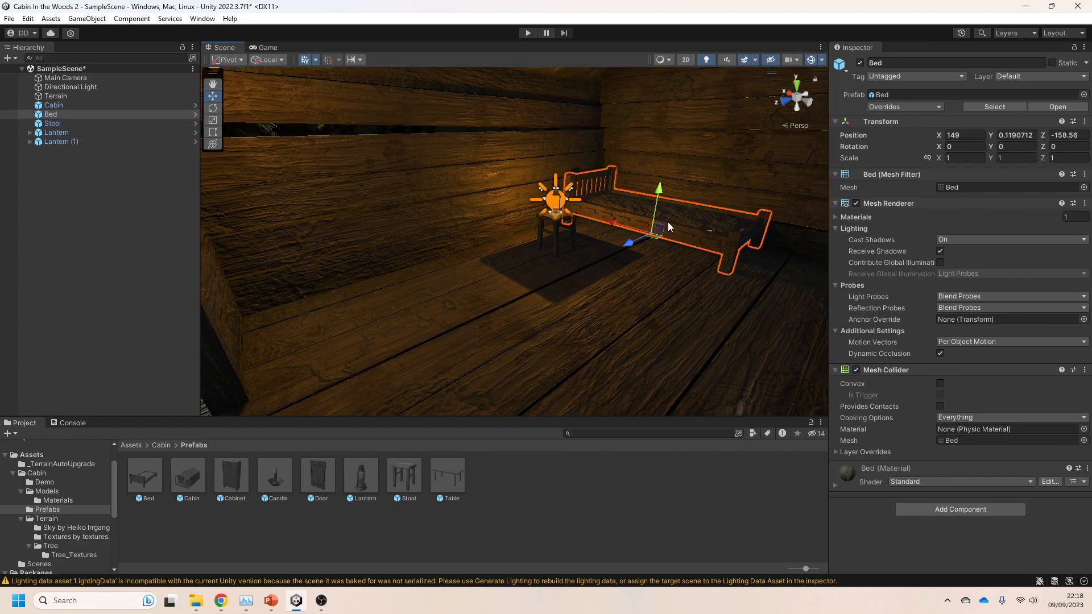
left_click_drag(630, 241, 363, 405)
right_click_drag(364, 404, 477, 324)
- Tip the bed up onto its side and shift it within the doorway area
key("e")
left_click_drag(465, 281, 444, 382)
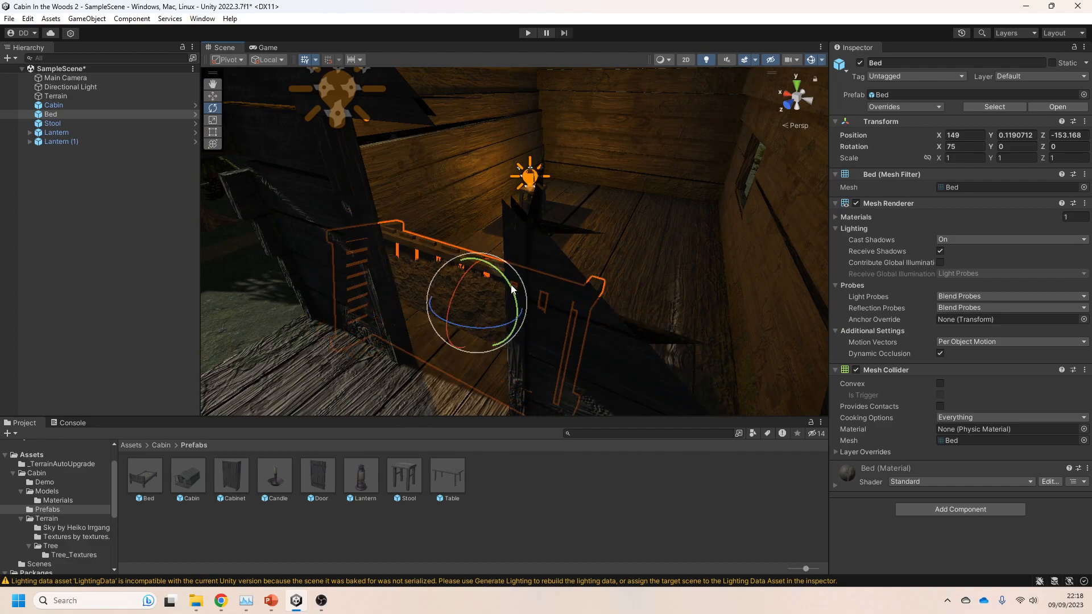
left_click_drag(513, 289, 523, 300)
key("w")
left_click_drag(482, 336, 500, 282)
key("e")
left_click_drag(479, 244, 522, 287)
- Position the tipped bed as a barricade inside the doorway, at about X 148.8, Y 1.31, Z -153.83
right_click_drag(522, 288, 548, 315)
key("w")
left_click_drag(557, 260, 591, 252)
left_click_drag(579, 307, 506, 261, "alt")
key("e")
key("w")
left_click_drag(515, 285, 716, 277, "alt")
mouse_move(534, 243)
left_mouse_down()
mouse_move(572, 237)
mouse_move(581, 288)
mouse_move(527, 233)
left_mouse_up()
- Fine-tune the bed's rotation to about 77, 146, 169 and lower it to about Y 1.21
key("e")
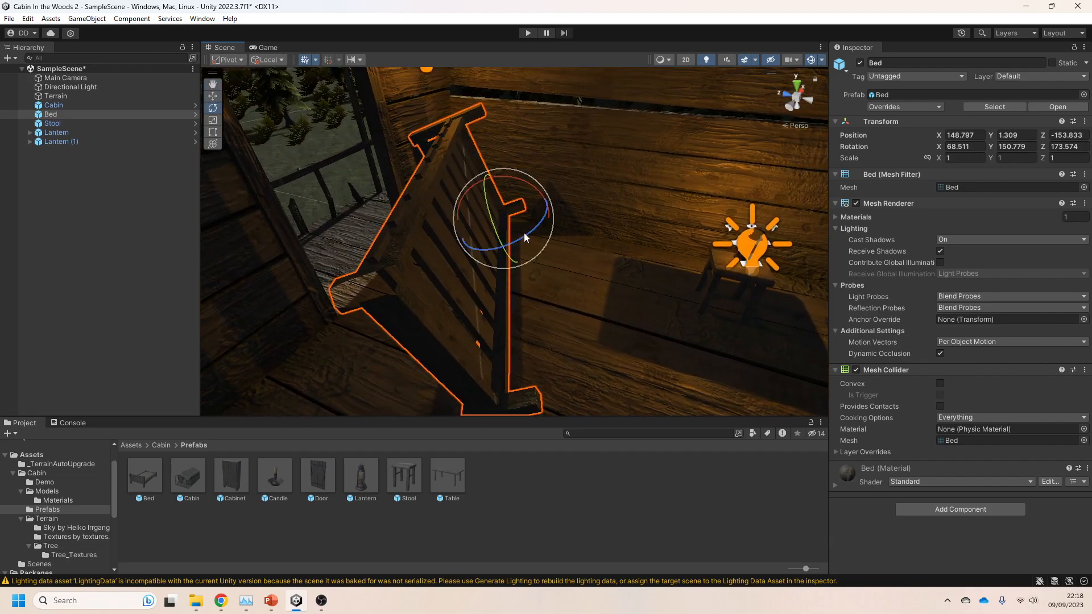
mouse_move(535, 184)
left_mouse_down()
mouse_move(539, 195)
mouse_move(514, 192)
left_mouse_up()
key("w")
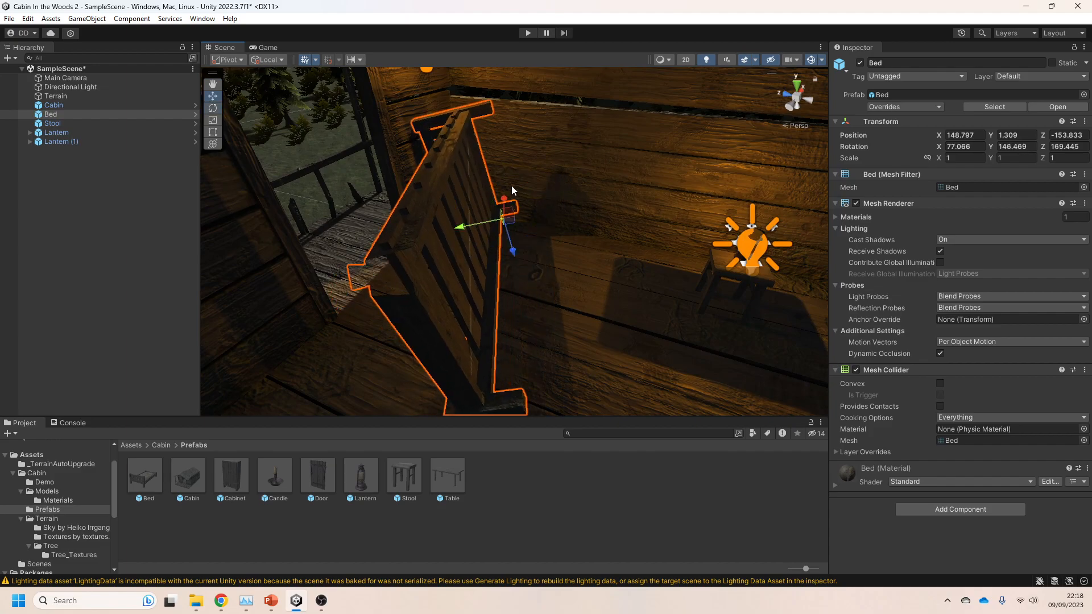
left_click_drag(511, 241, 516, 255)
right_click_drag(554, 323, 460, 270)
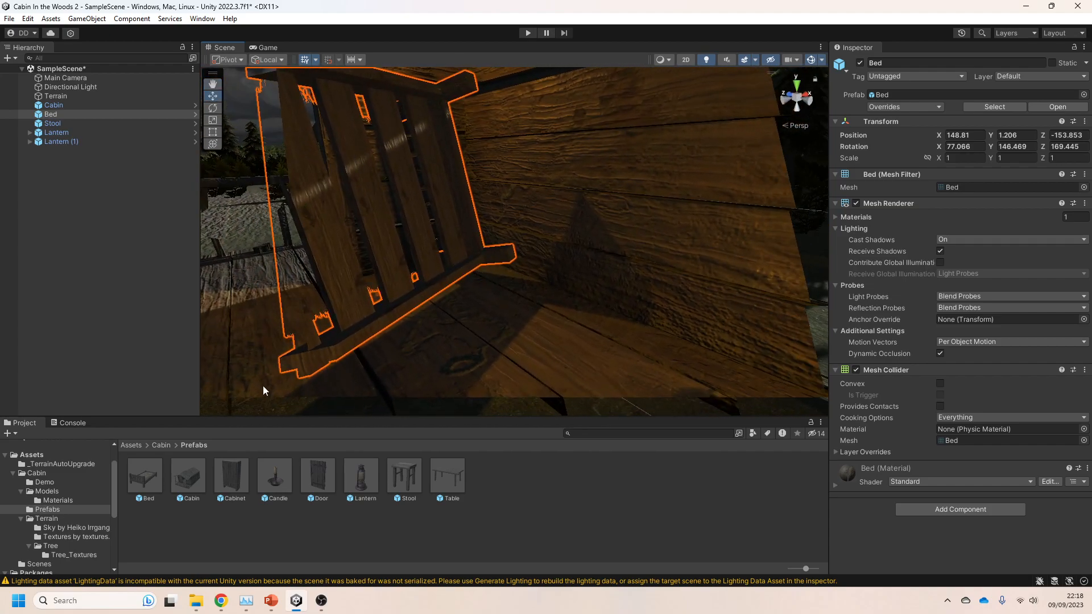
- Examine how the tipped bed sits against the doorway and floor from several angles inside the cabin
right_click_drag(662, 341, 772, 142)
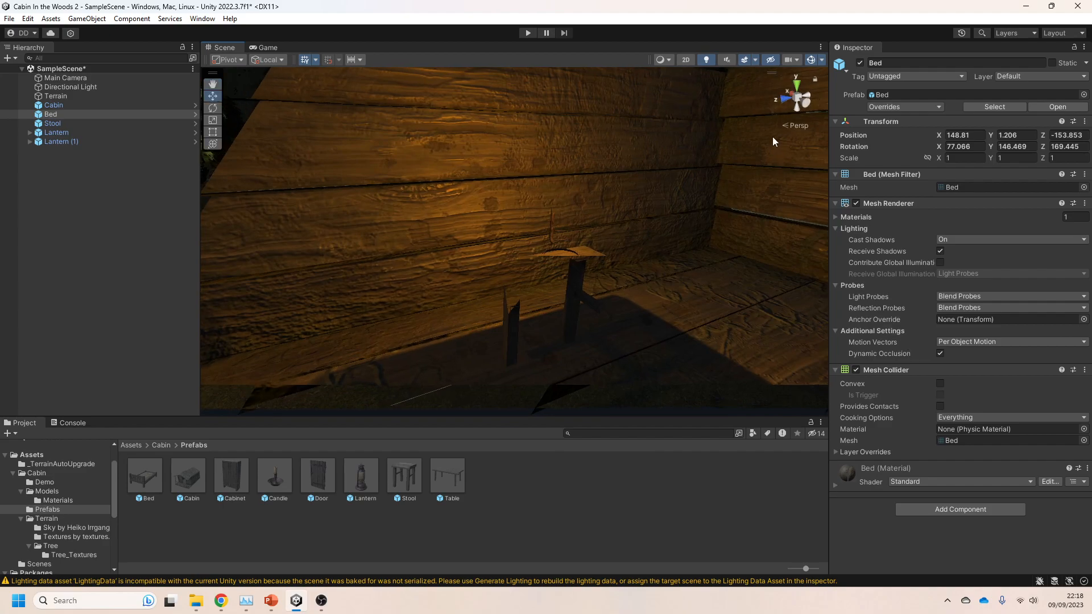
right_click_drag(644, 357, 291, 331)
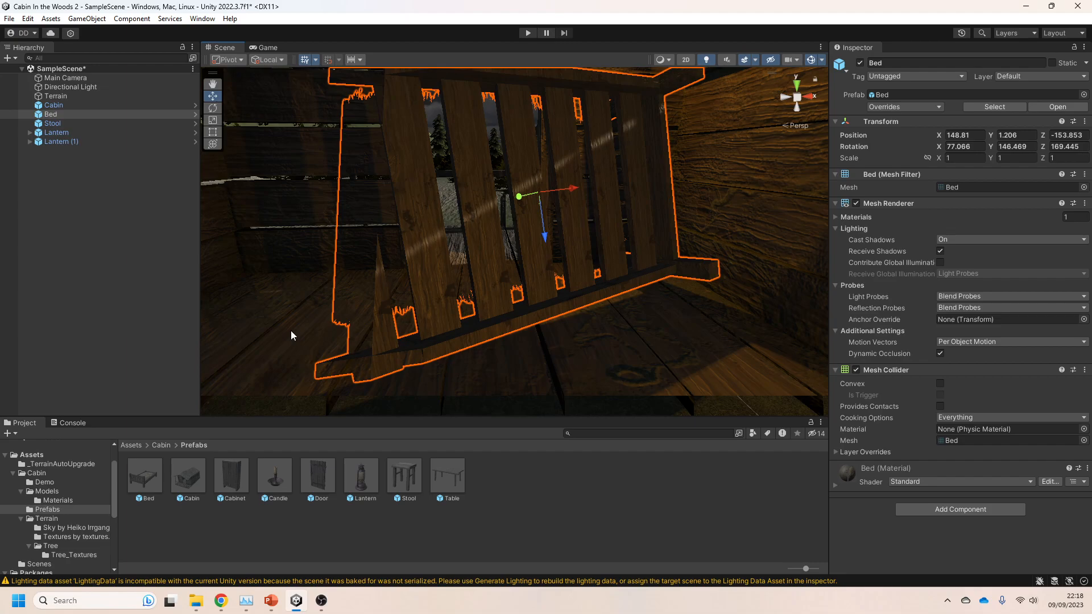
right_click_drag(381, 312, 407, 317)
key("s")
key("w")
key("a")
key("d")
key("s")
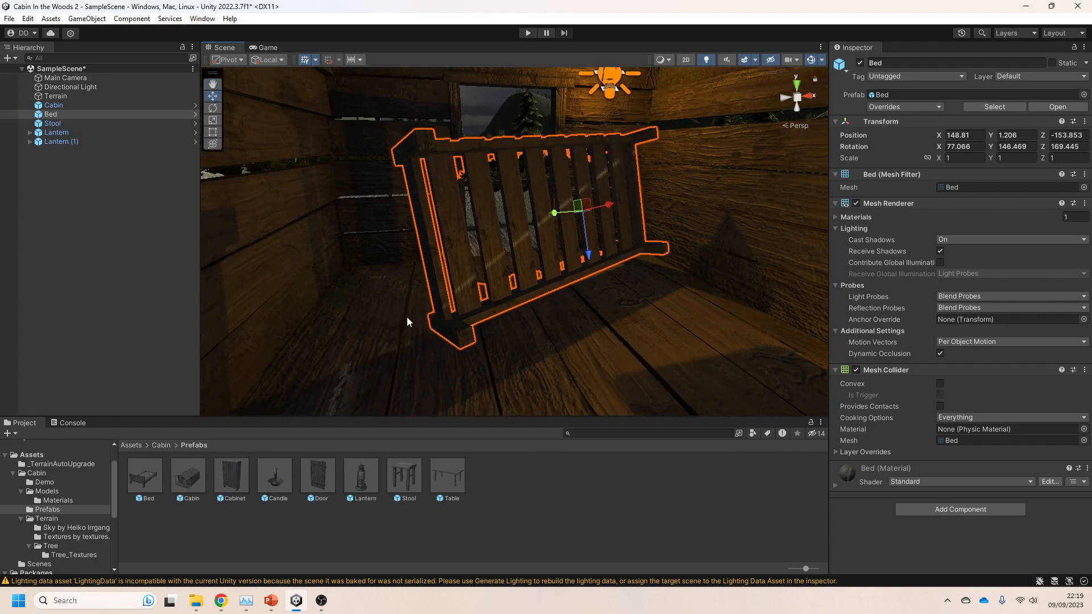
- Frame the bed and the stool in turn and view the furnished cabin from inside and outside
double_click(73, 117)
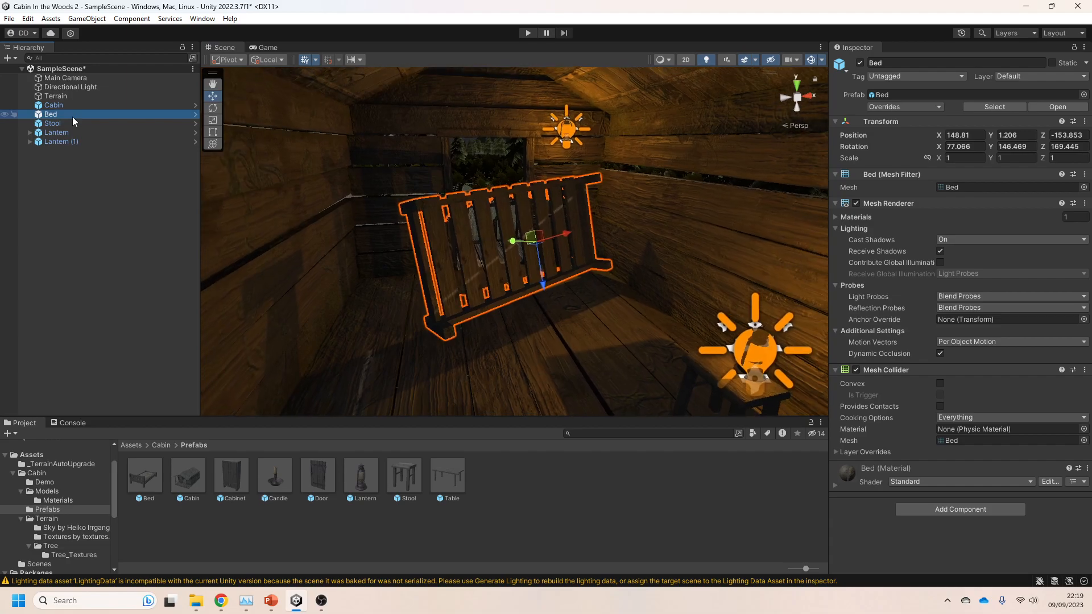
key("w")
right_click_drag(488, 273, 398, 267)
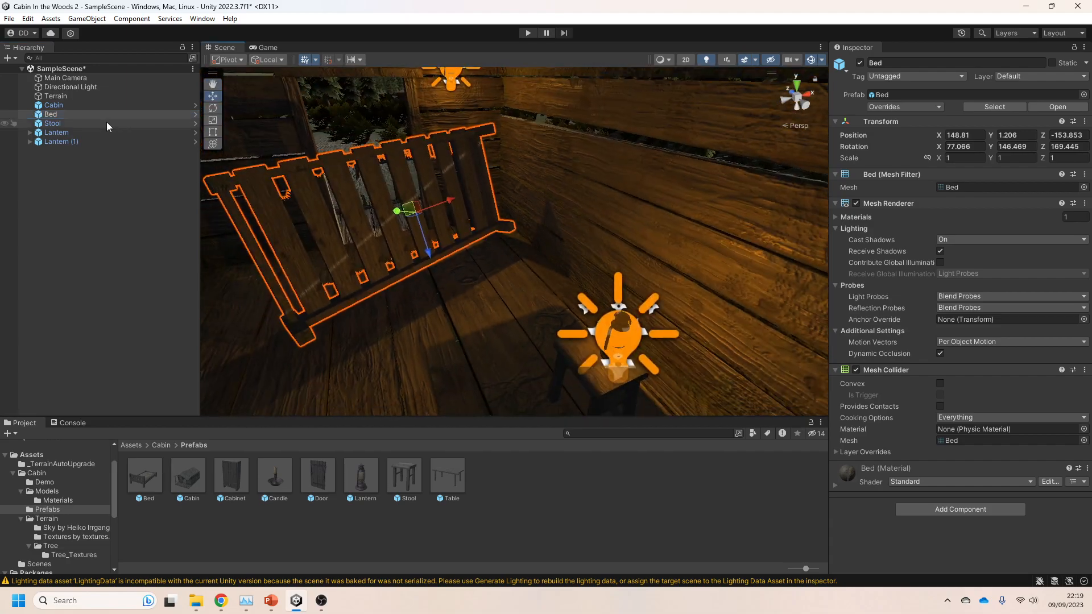
left_click(106, 123)
key("f")
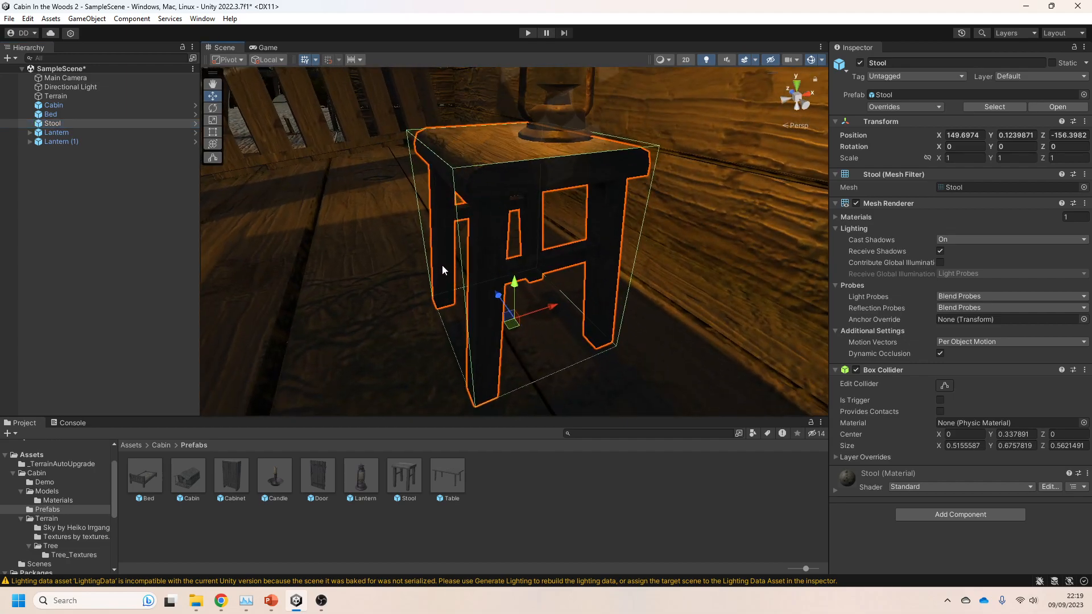
right_click_drag(421, 265, 485, 194)
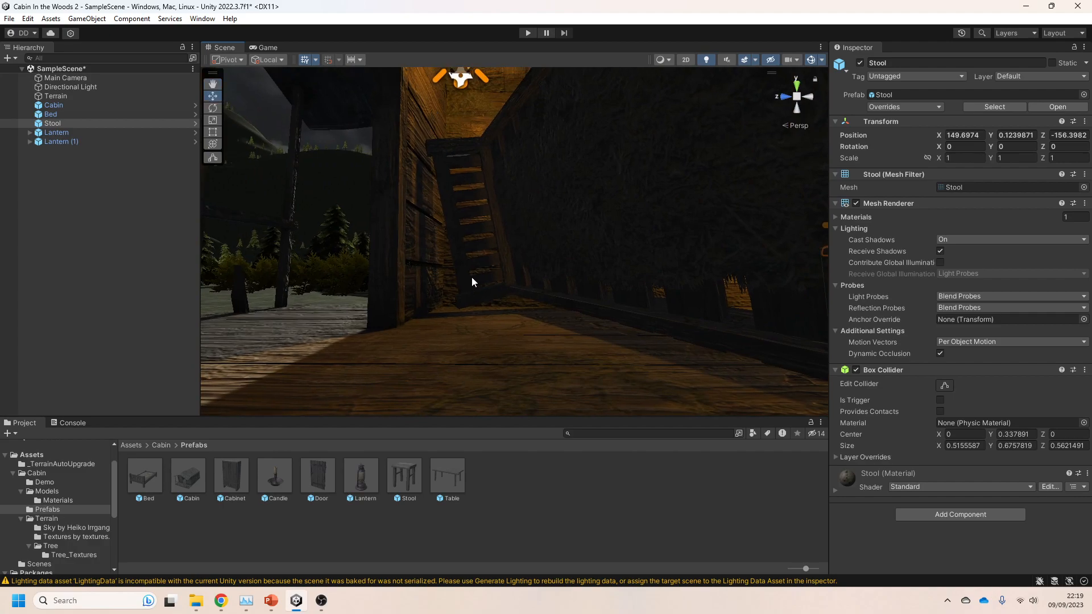
right_click_drag(605, 255, 723, 128)
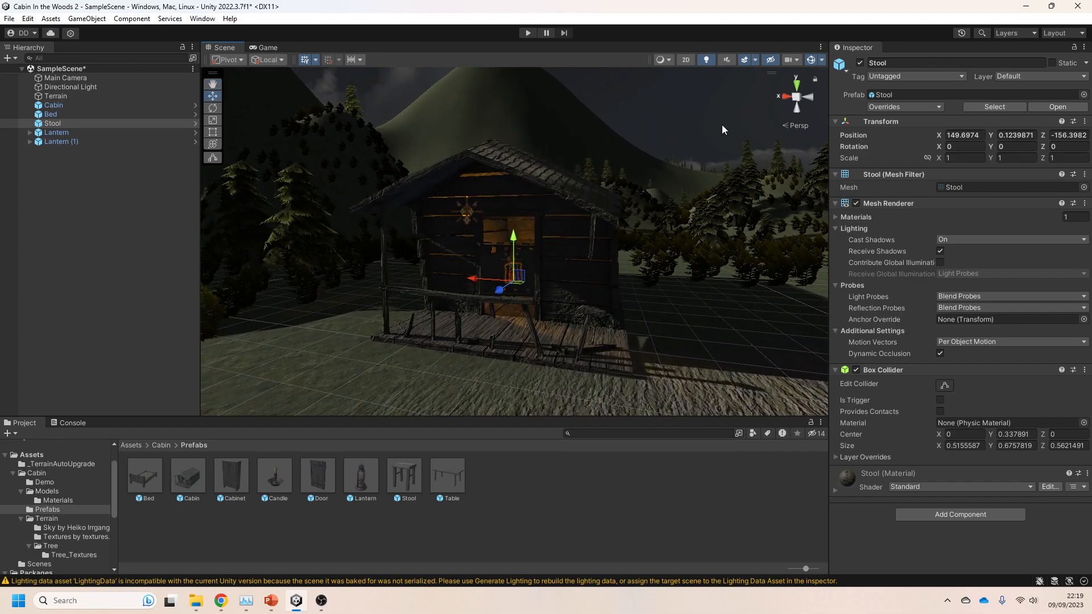
- Try a pale yellow-green colour on the Directional Light and settle on a strong yellow
left_click(97, 88)
left_click(975, 170)
mouse_move(1035, 231)
left_mouse_down()
mouse_move(1079, 254)
mouse_move(1050, 214)
mouse_move(998, 209)
mouse_move(976, 248)
mouse_move(991, 320)
mouse_move(1010, 317)
mouse_move(982, 229)
mouse_move(1007, 245)
mouse_move(1018, 232)
left_mouse_up()
left_click(1036, 237)
left_click(1042, 210)
left_click(1080, 160)
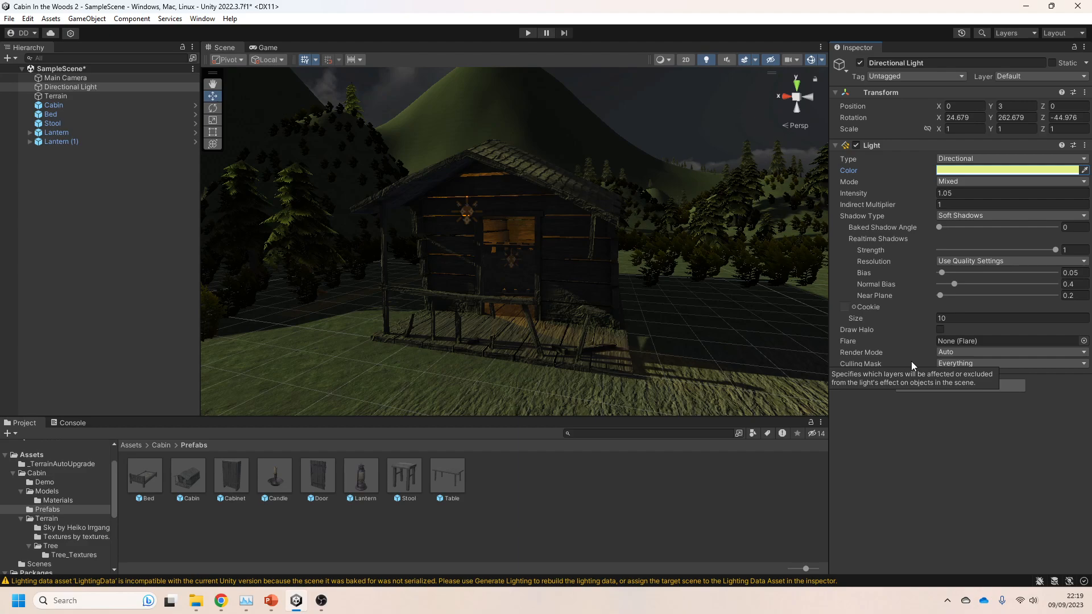
left_click(982, 169)
left_click_drag(1038, 238, 1043, 234)
left_click(1052, 215)
left_click(1081, 162)
right_click_drag(527, 343, 528, 350)
key("s")
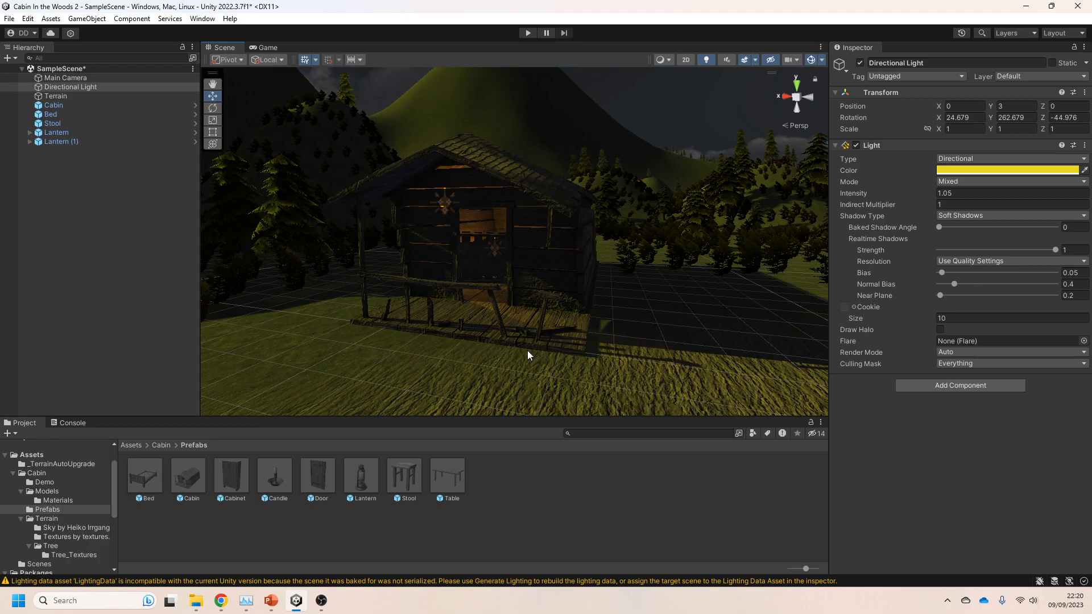
- Switch to PowerPoint and strike through the "Placing props" objective on the Cabin in the Woods slide
left_click(271, 601)
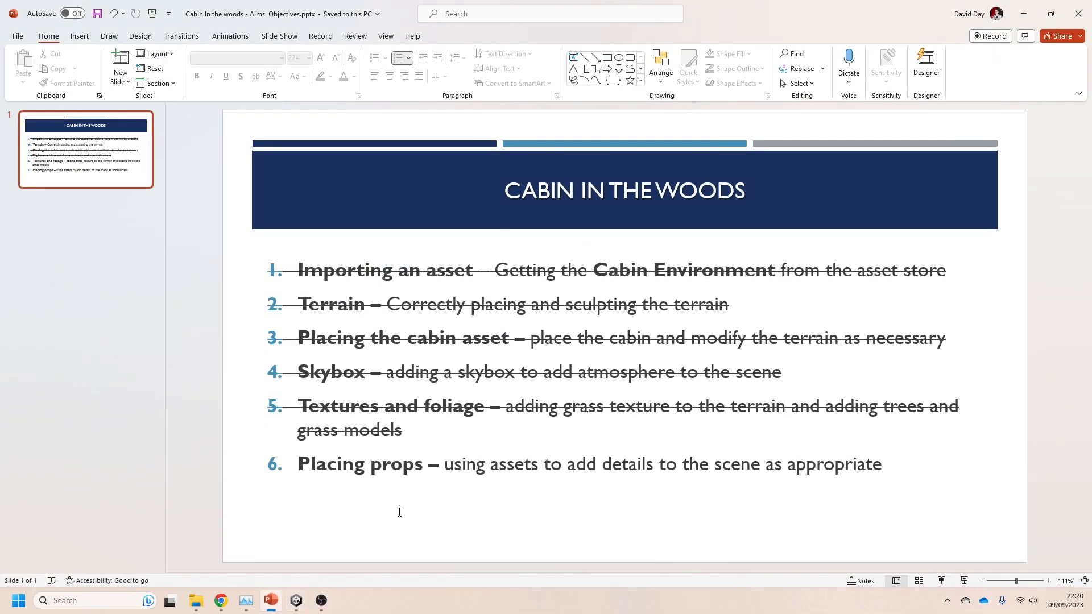
left_click_drag(300, 465, 875, 460)
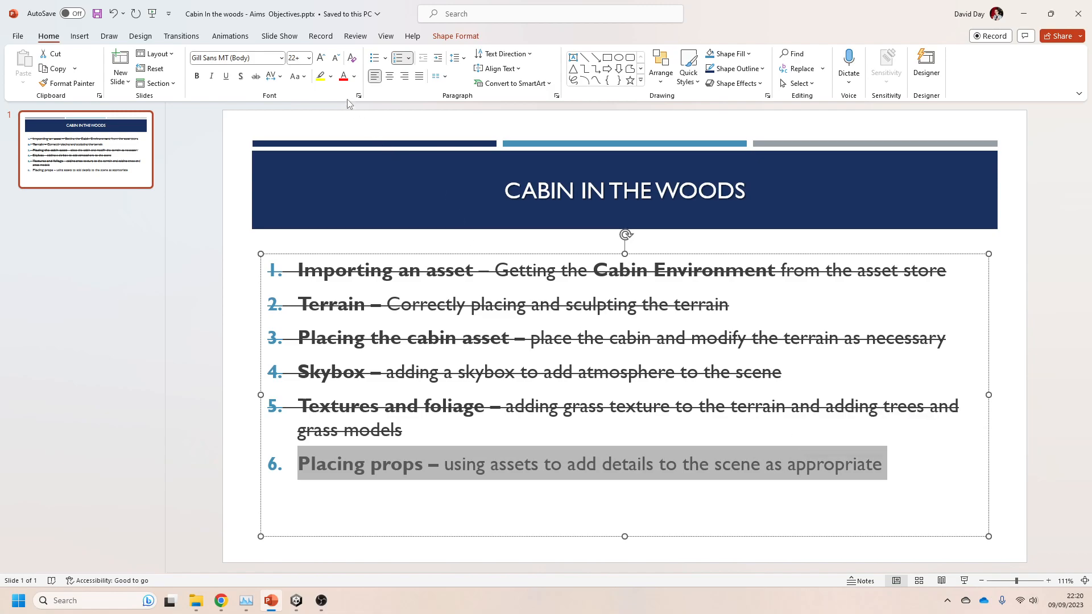
left_click(240, 77)
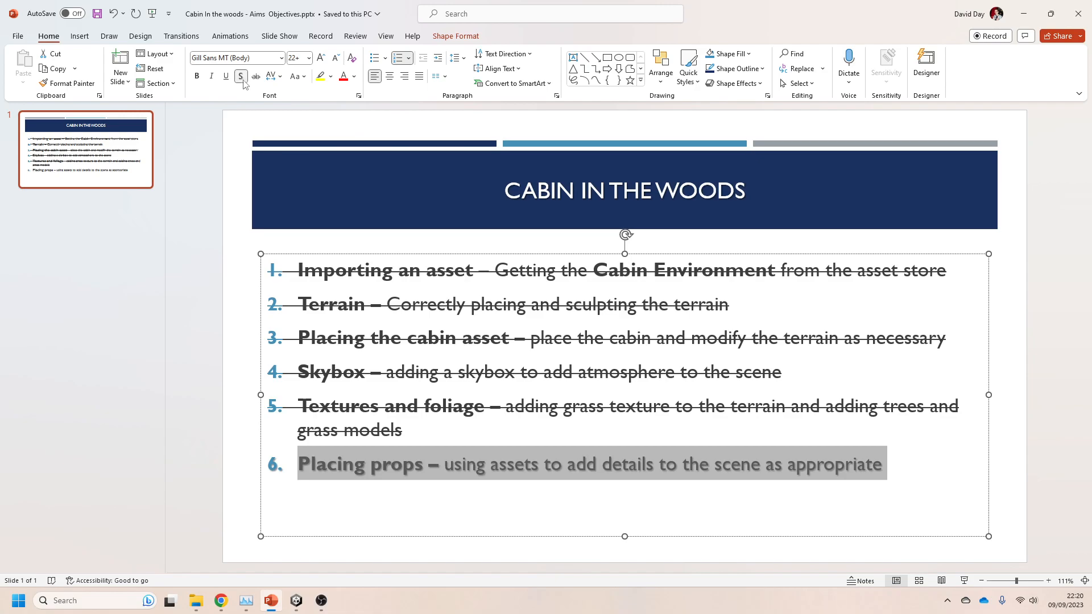
left_click(256, 77)
left_click(238, 260)
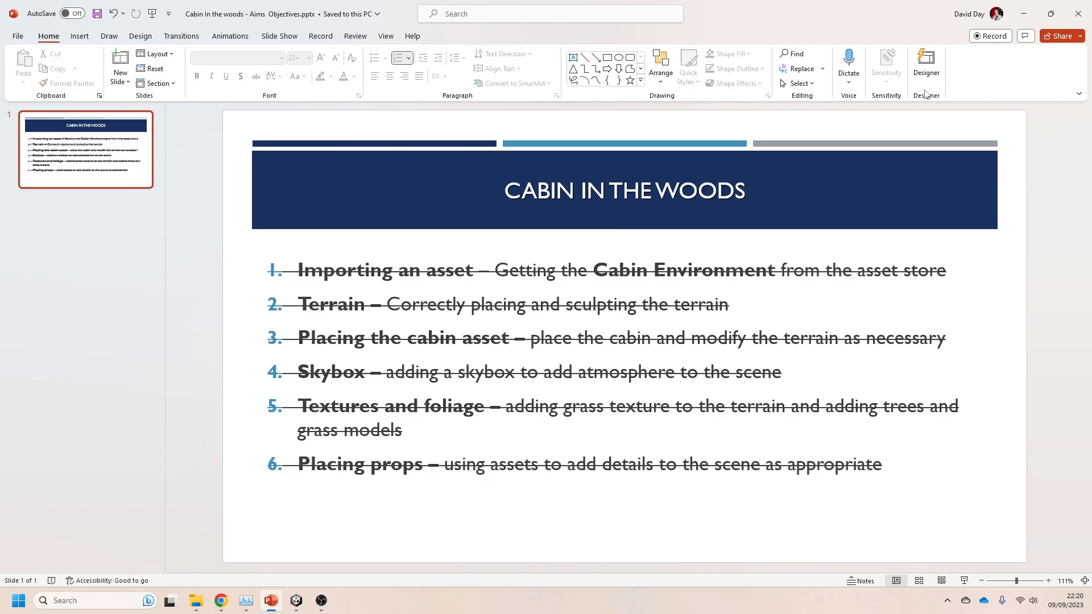
- Switch back to Unity and open the Unity Asset Store in the web browser
left_click(1024, 13)
left_click_drag(587, 272, 581, 307, "alt")
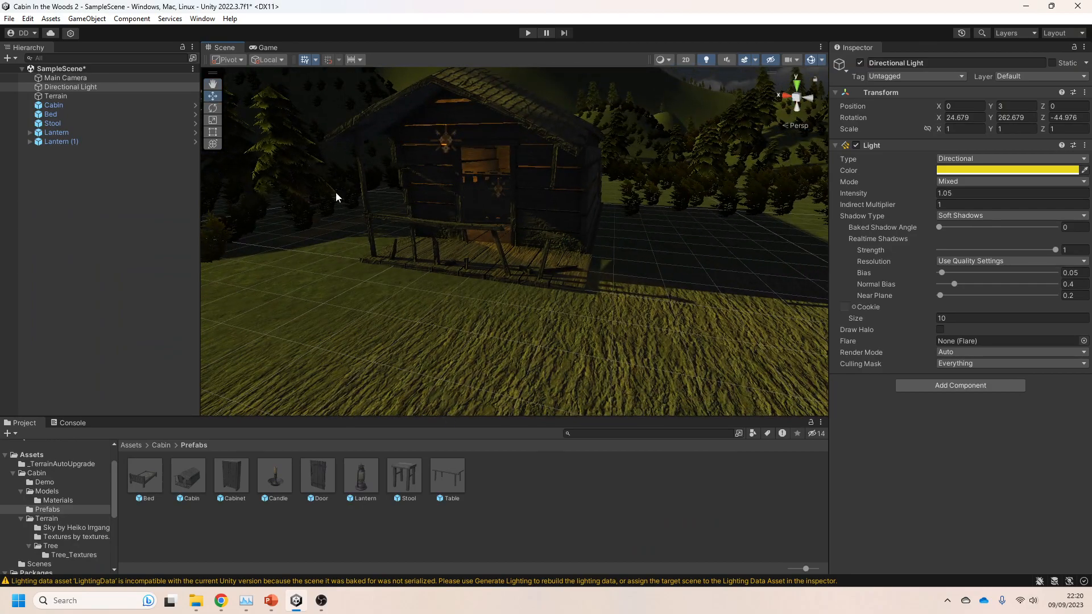
left_click(195, 21)
left_click(249, 135)
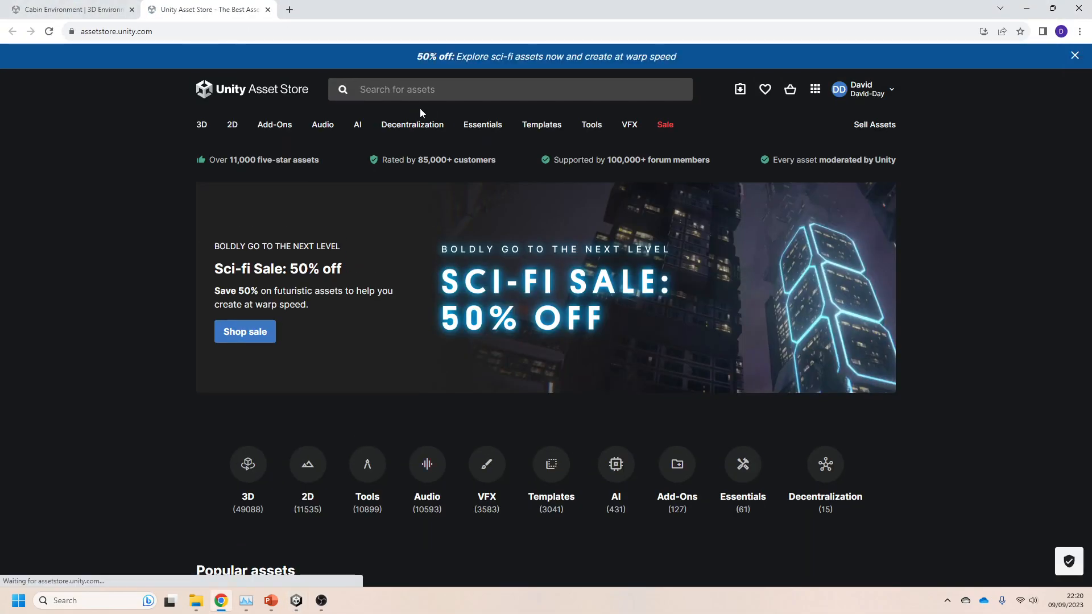
- Search the Asset Store for "rocks" and filter the results to Free Assets
left_click(440, 90)
type("rok")
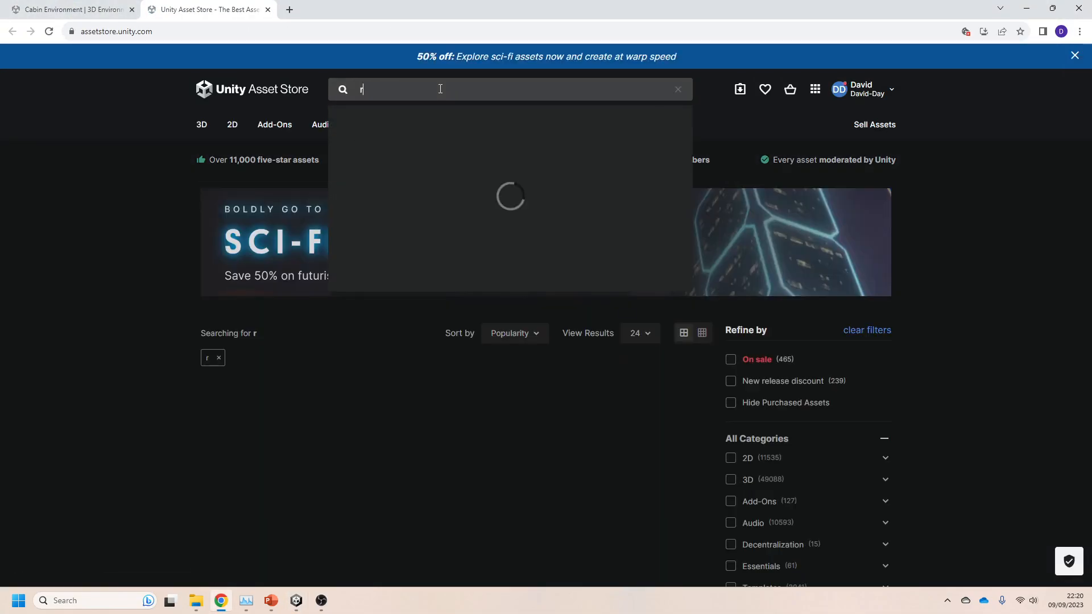
key("BackSpace")
type("cks")
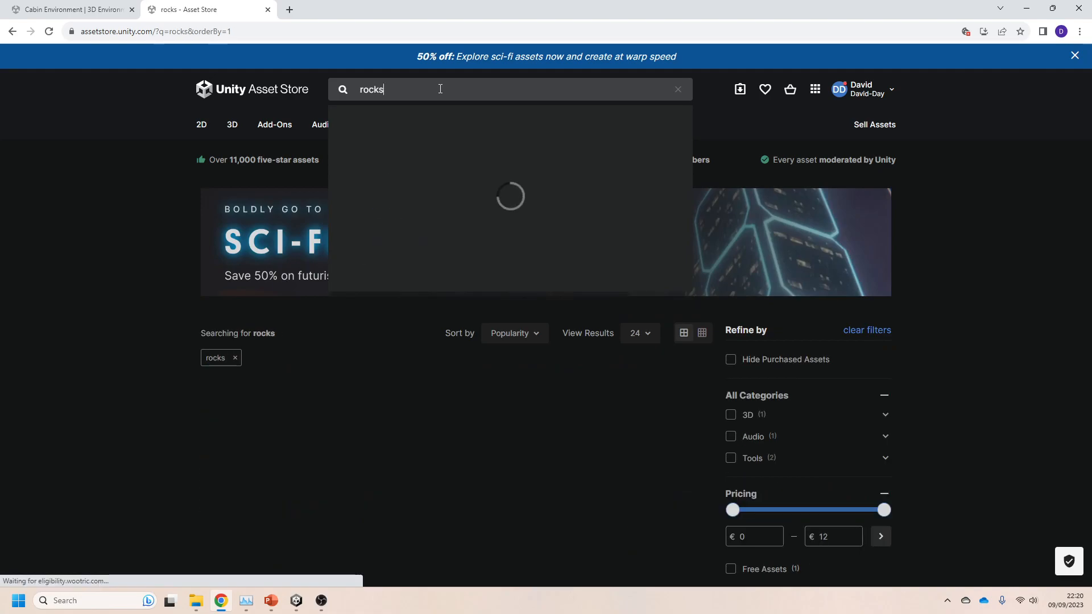
key("Return")
scroll(831, 284, "down", 6)
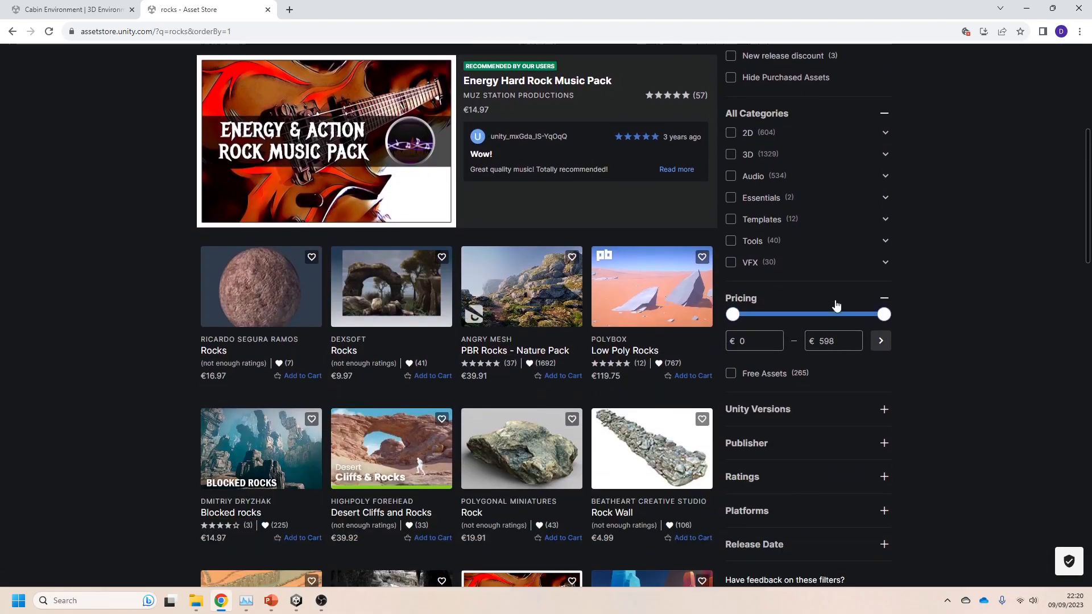
left_click(734, 360)
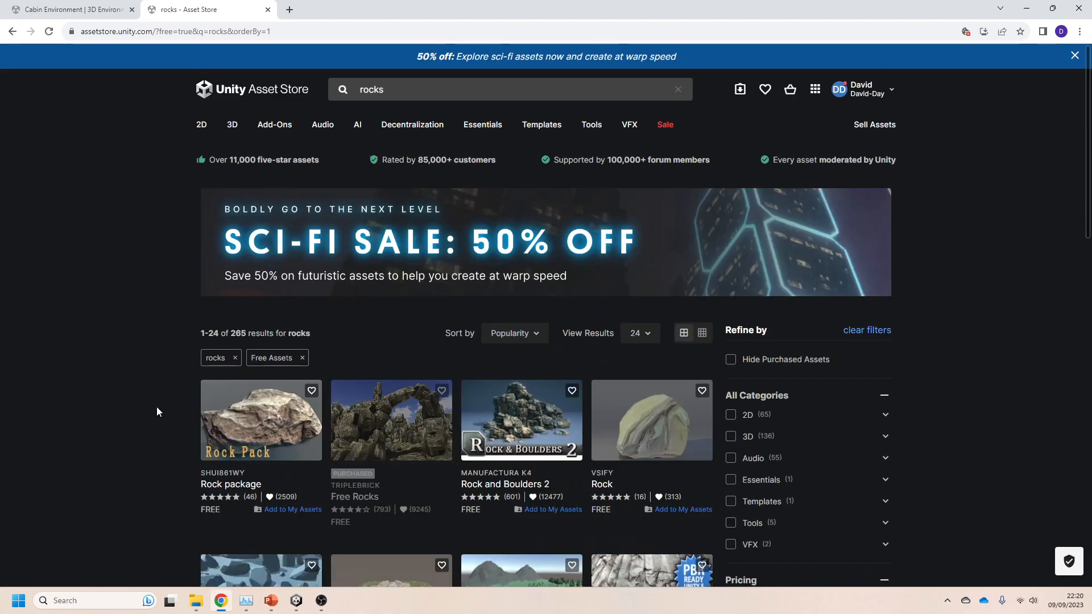
- Open the free Rock and Boulders 2 asset, add it to My Assets and accept the terms of service
scroll(155, 407, "down", 2)
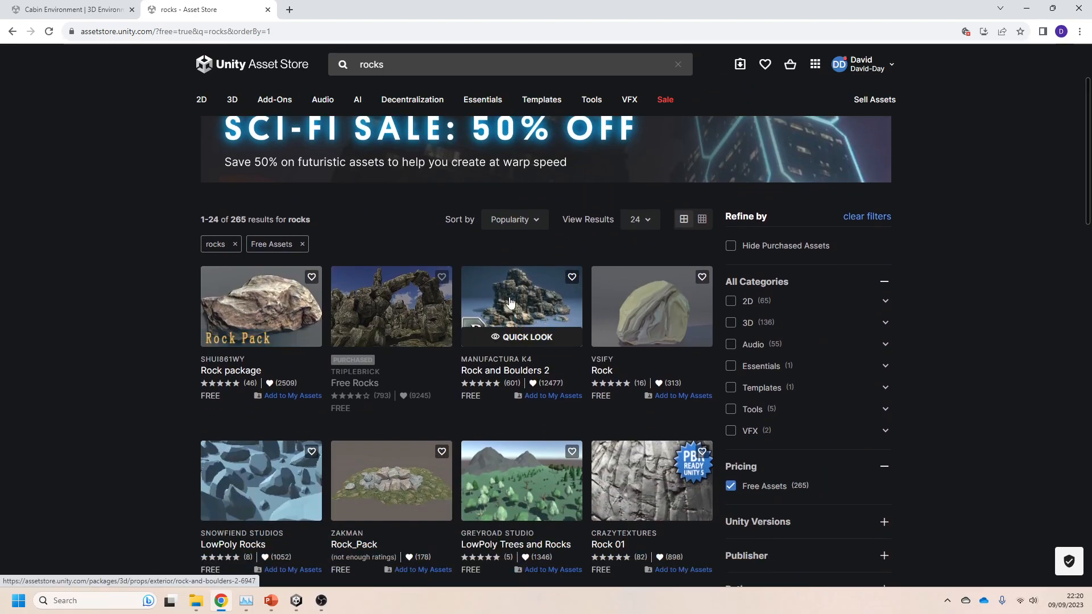
scroll(510, 302, "down", 1)
left_click(524, 287)
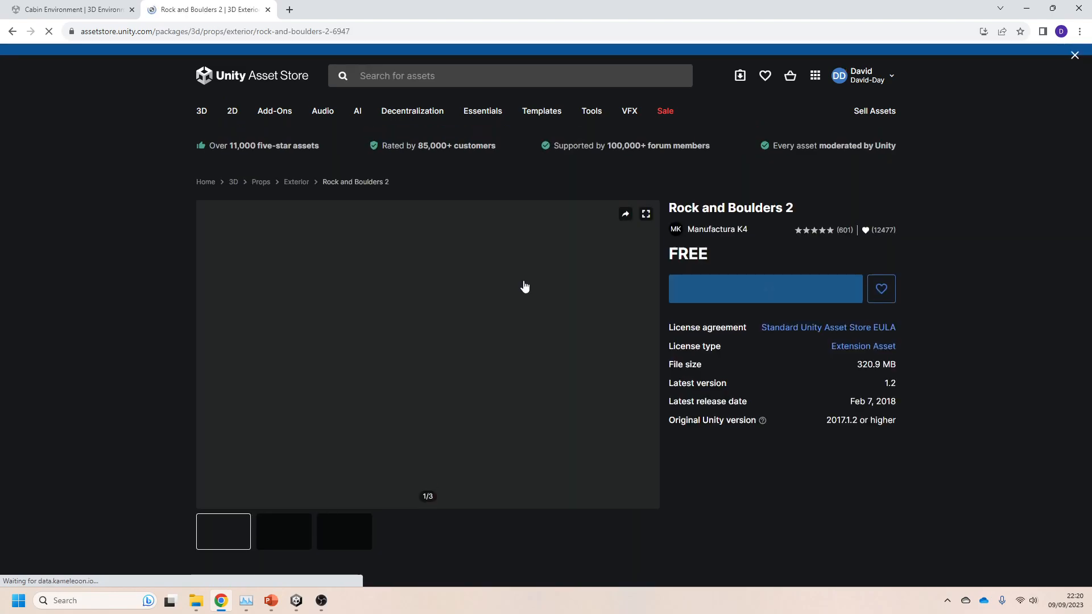
scroll(533, 311, "down", 1)
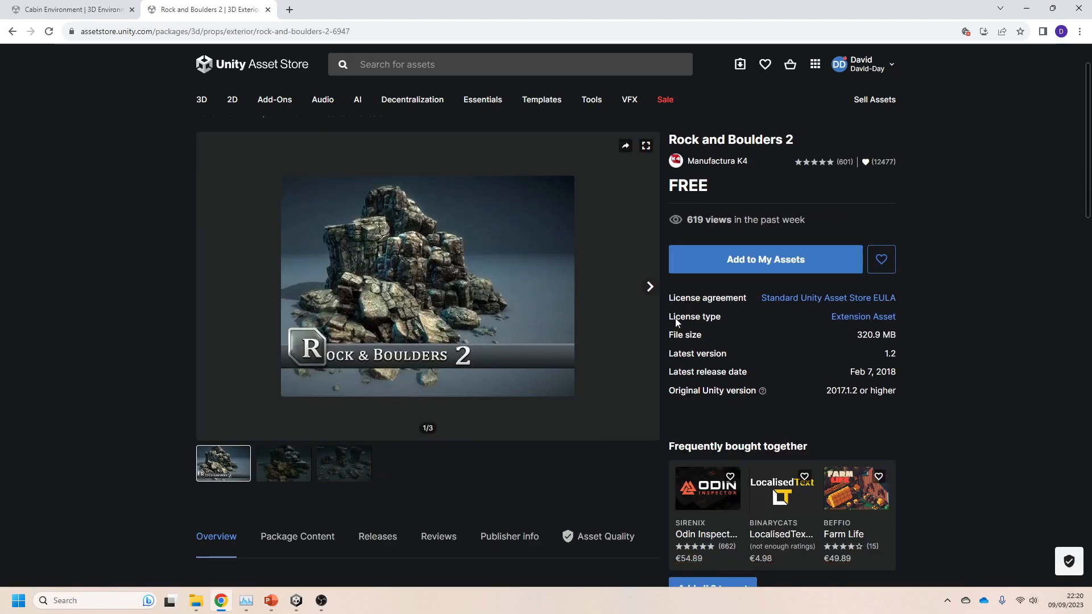
left_click(739, 259)
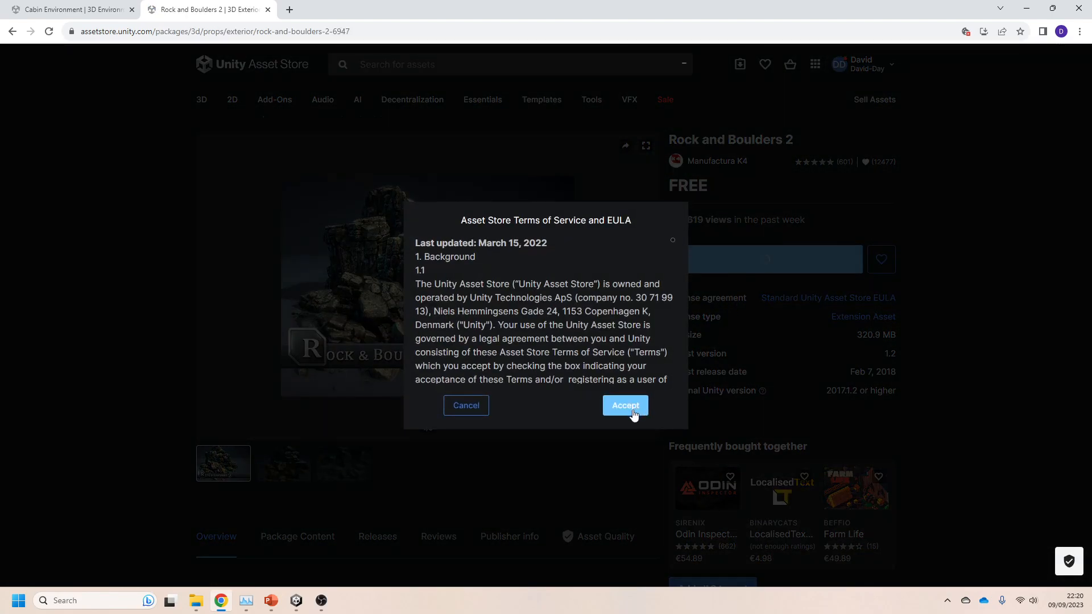
left_click(625, 406)
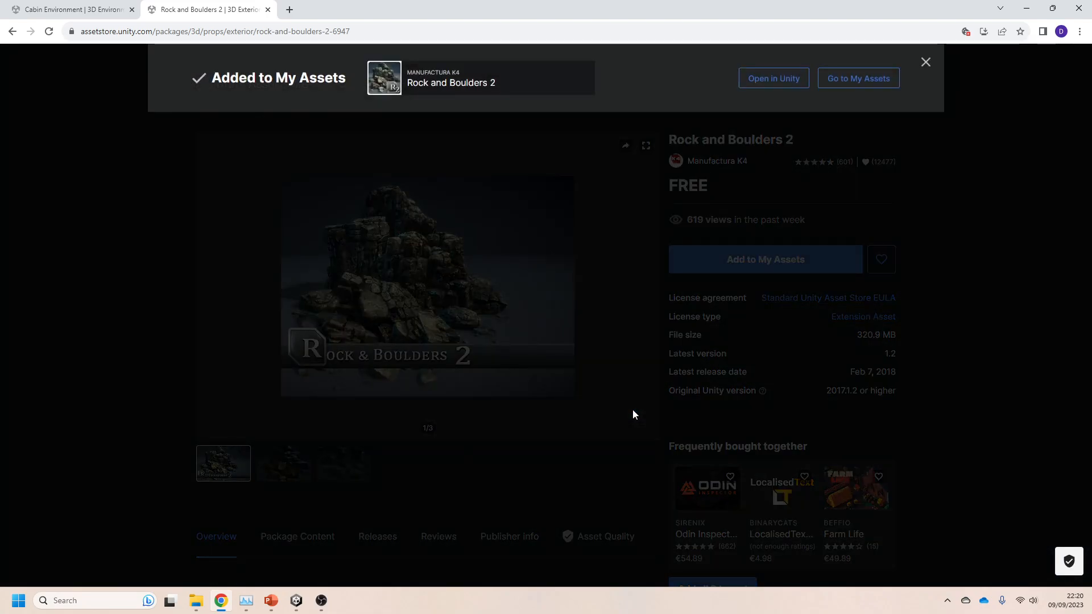
- Switch to Unity, download and import the complete Rock and Boulders 2 package, and close the Package Manager
left_click(773, 78)
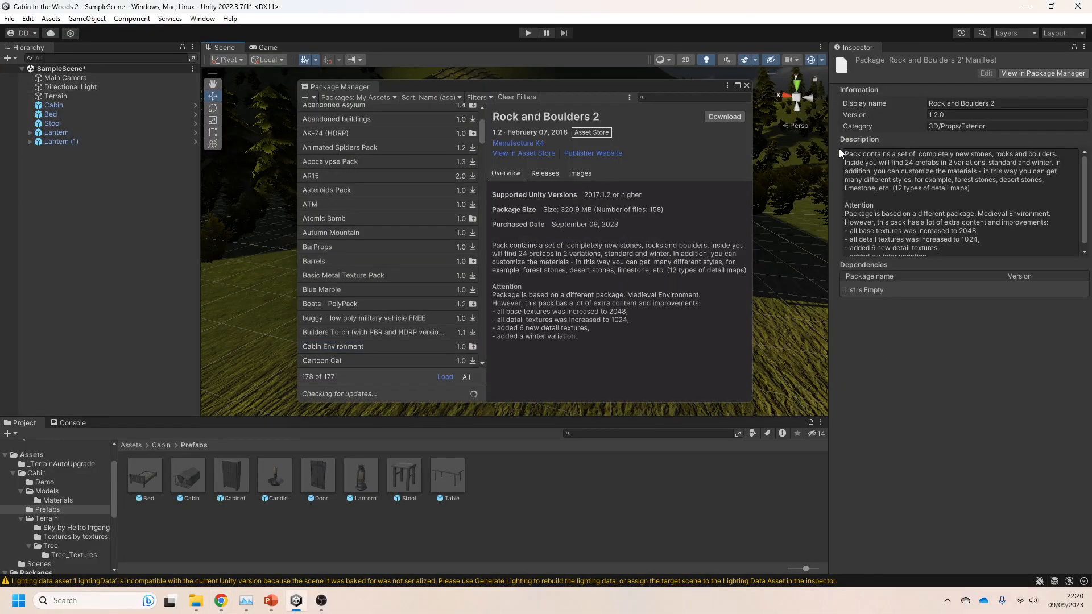
left_click(730, 117)
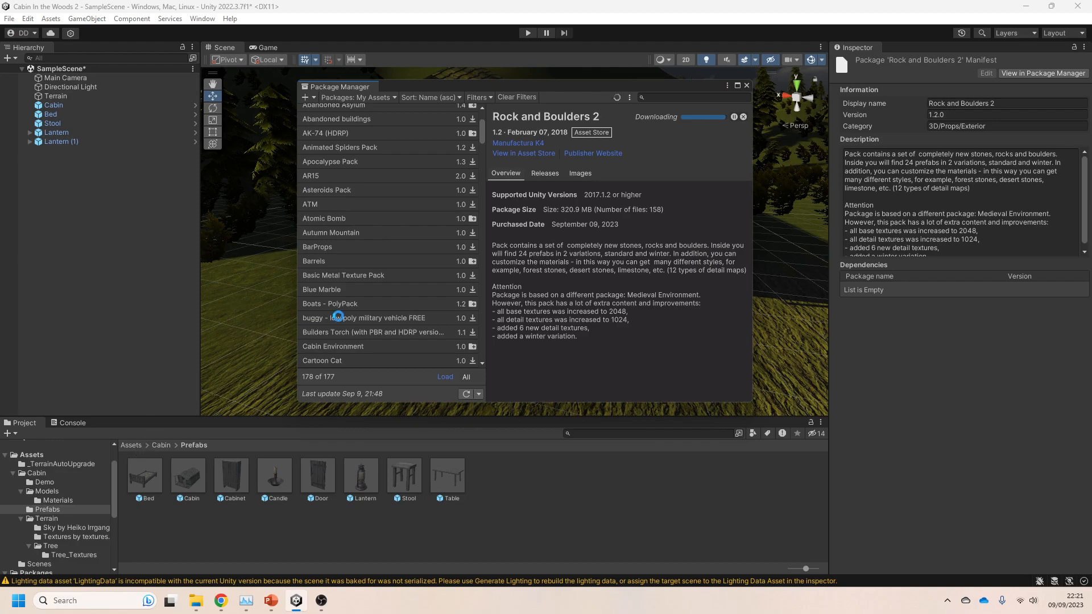
left_click(673, 113)
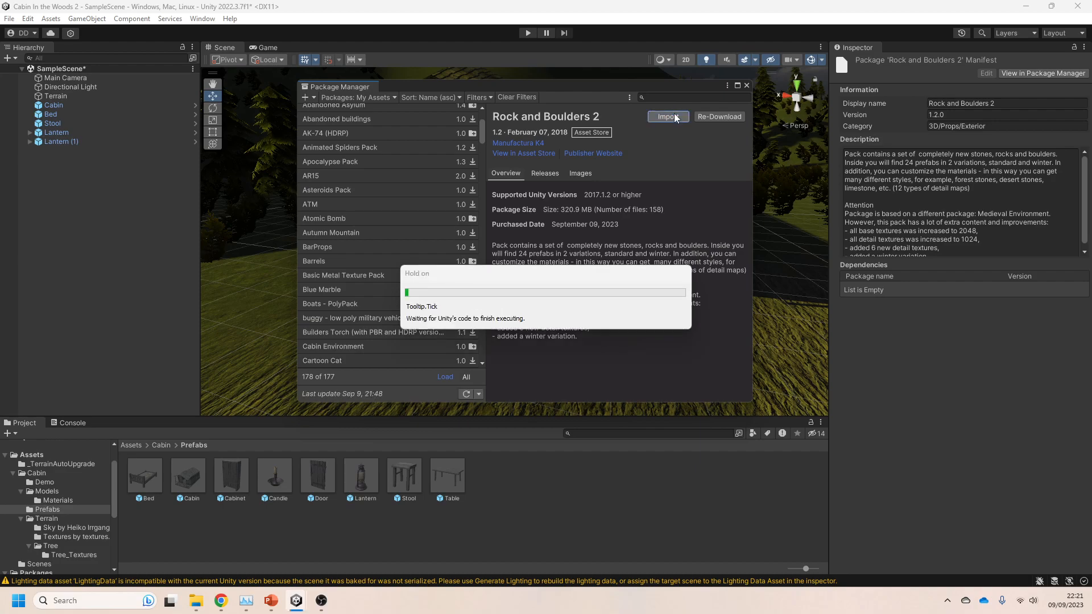
left_click(695, 453)
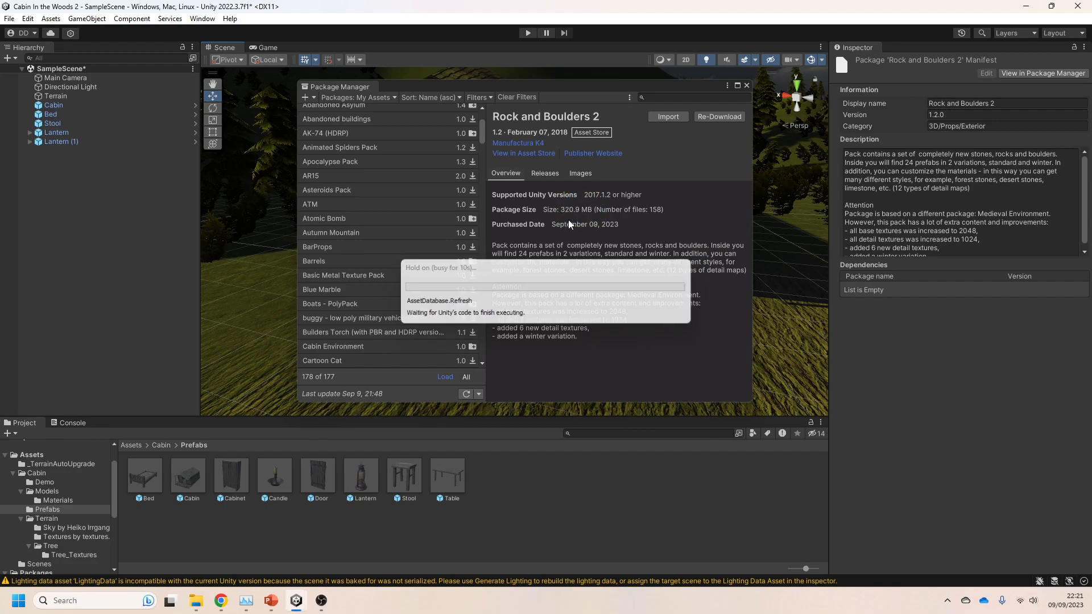
left_click(748, 85)
- Open the Prefabs_snow folder of Rocks and Boulders 2 and activate Paint Details on the terrain
right_click_drag(559, 262, 543, 268)
left_click(131, 445)
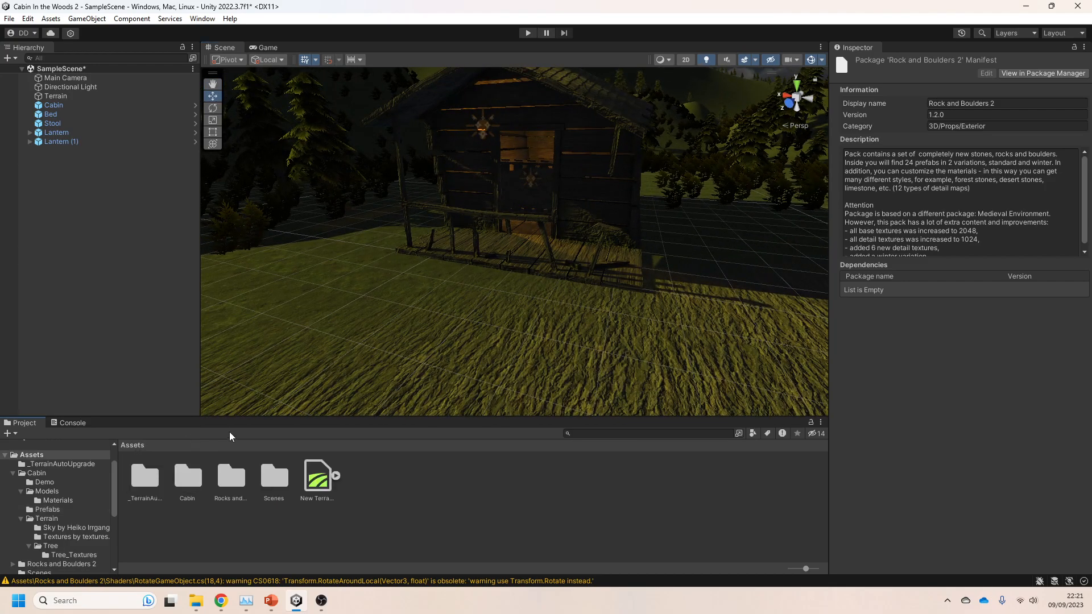
double_click(235, 477)
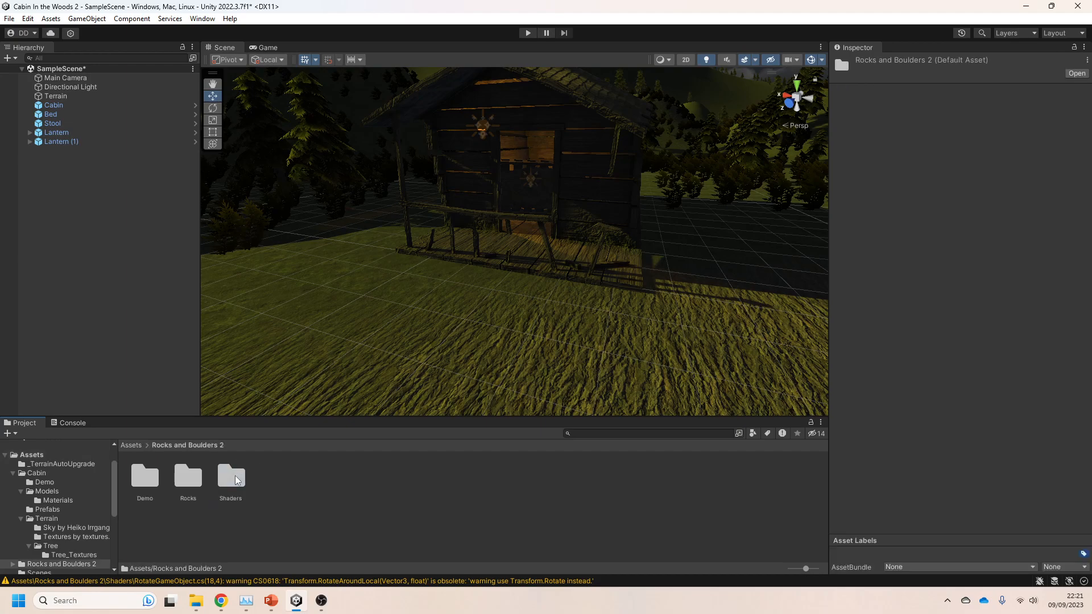
double_click(189, 476)
double_click(188, 476)
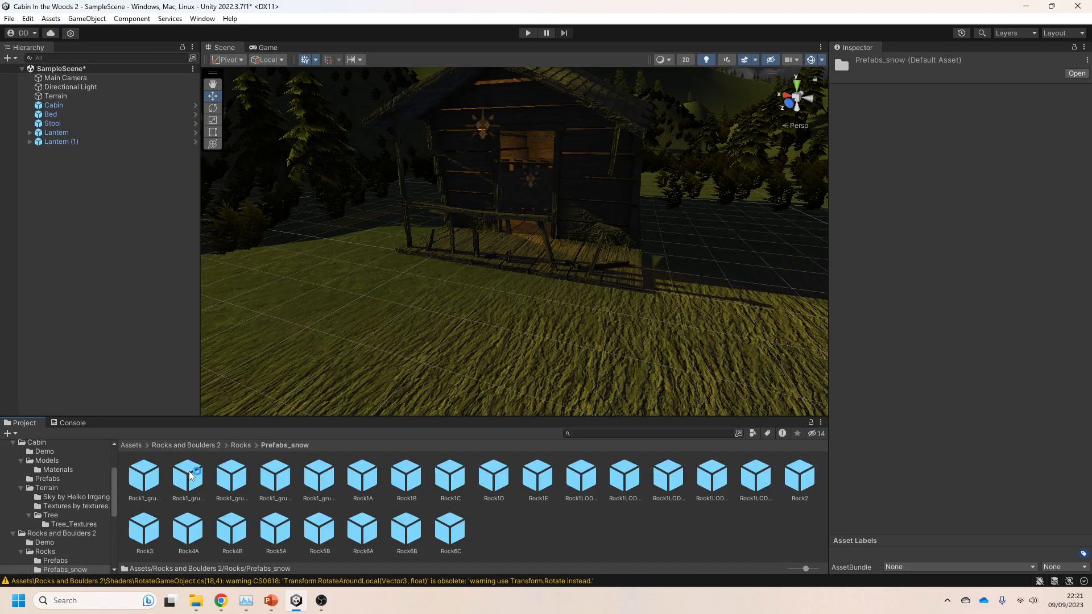
left_click(538, 367)
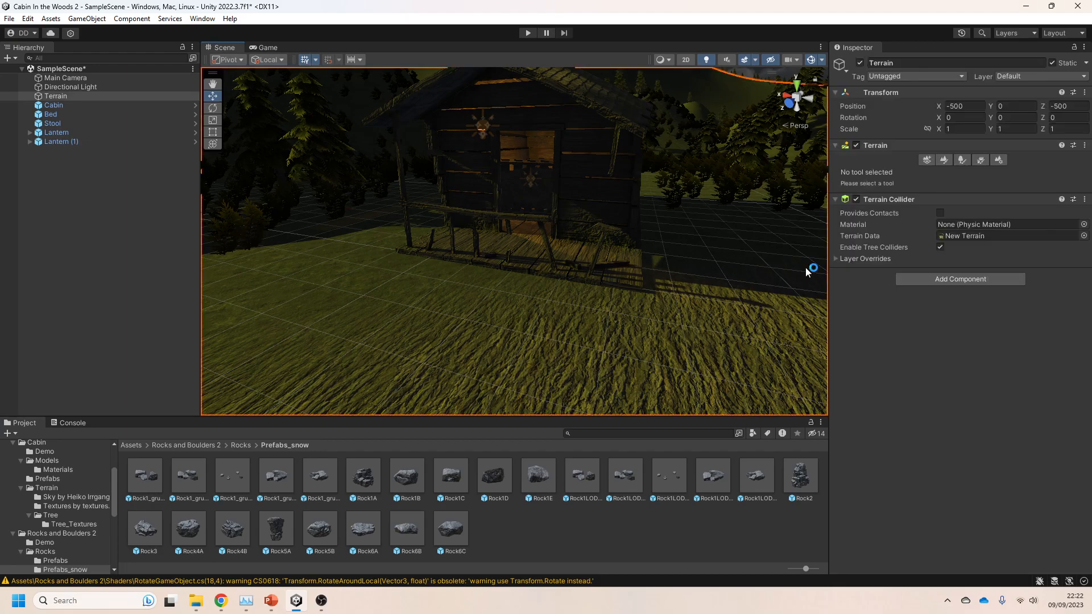
left_click(981, 162)
- Try to add the Rock1_grup2 prefab as a terrain detail mesh with Align To Ground at 14.1%
left_click(1030, 287)
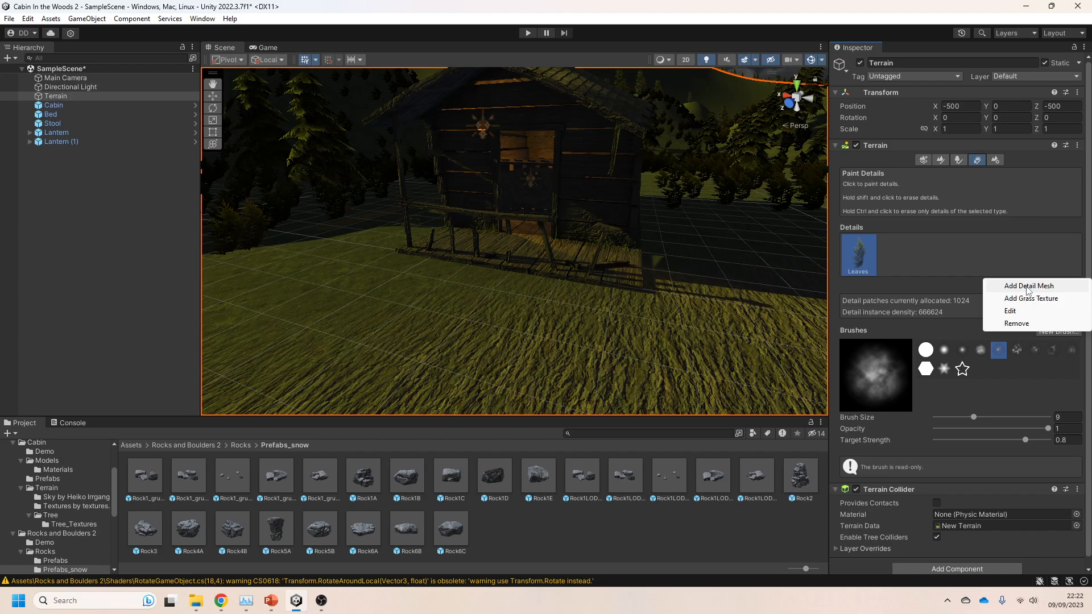
left_click(1029, 286)
left_click_drag(192, 484, 1022, 276)
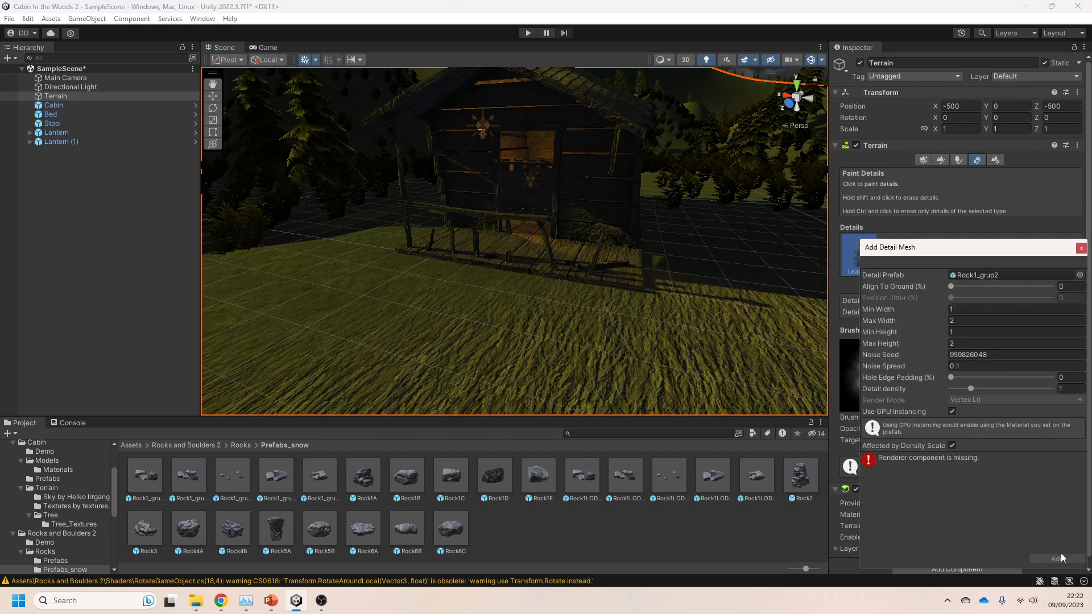
left_click_drag(1017, 253, 870, 206)
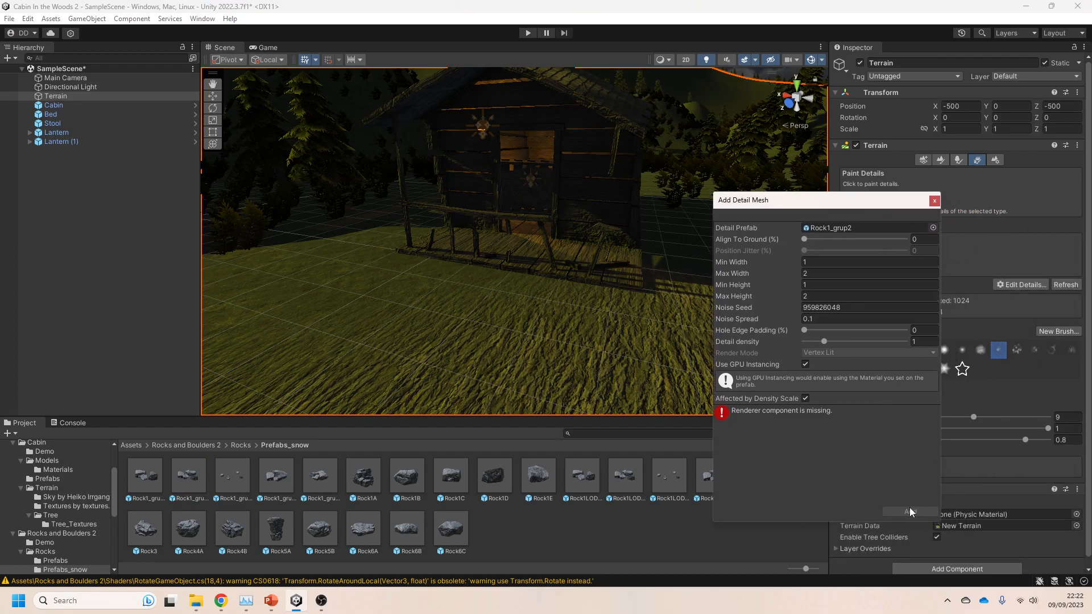
left_click_drag(811, 238, 818, 239)
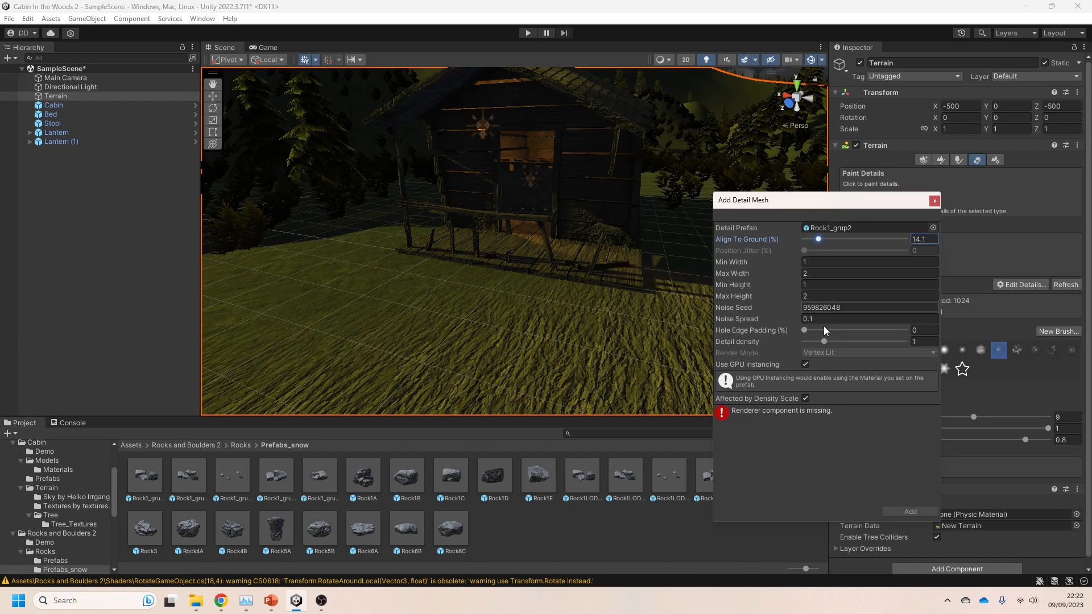
left_click(934, 201)
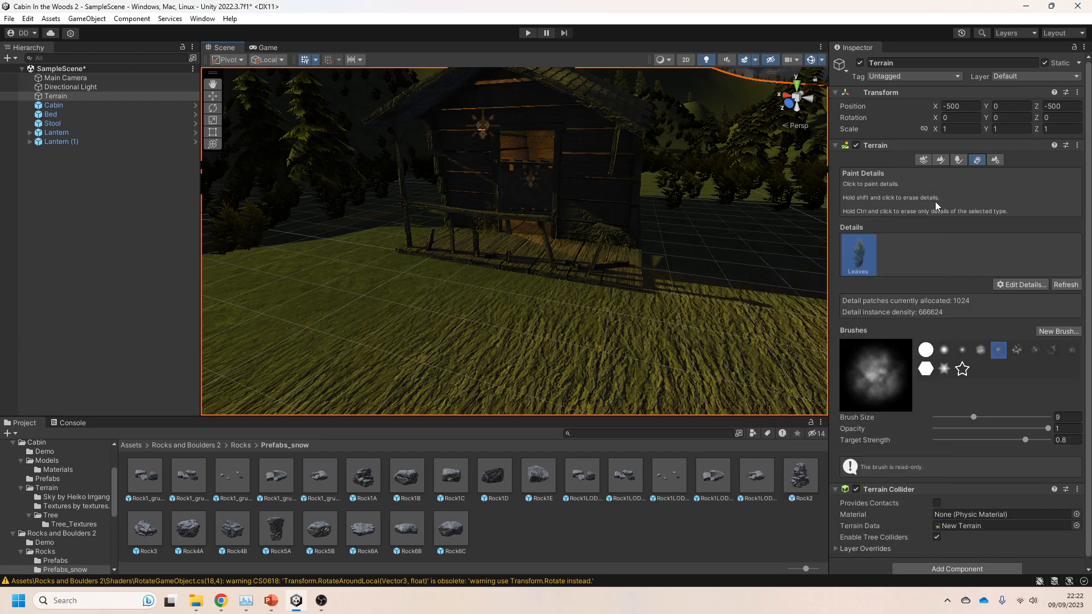
- Inspect the Rock1_grup2 prefab and the components of its first Rock1C child, and return to the scene
double_click(189, 477)
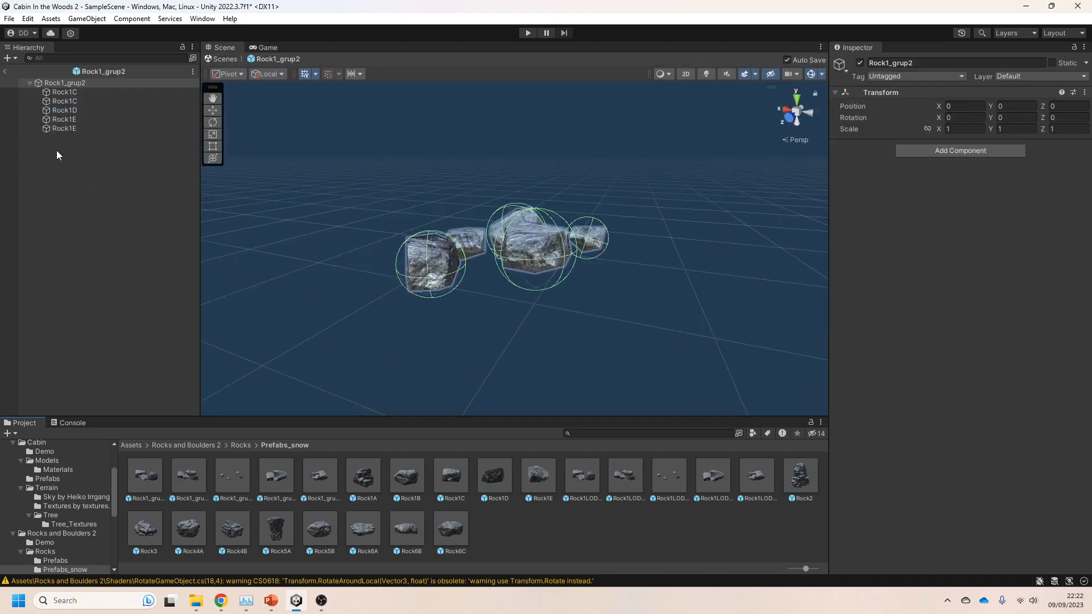
left_click(51, 93)
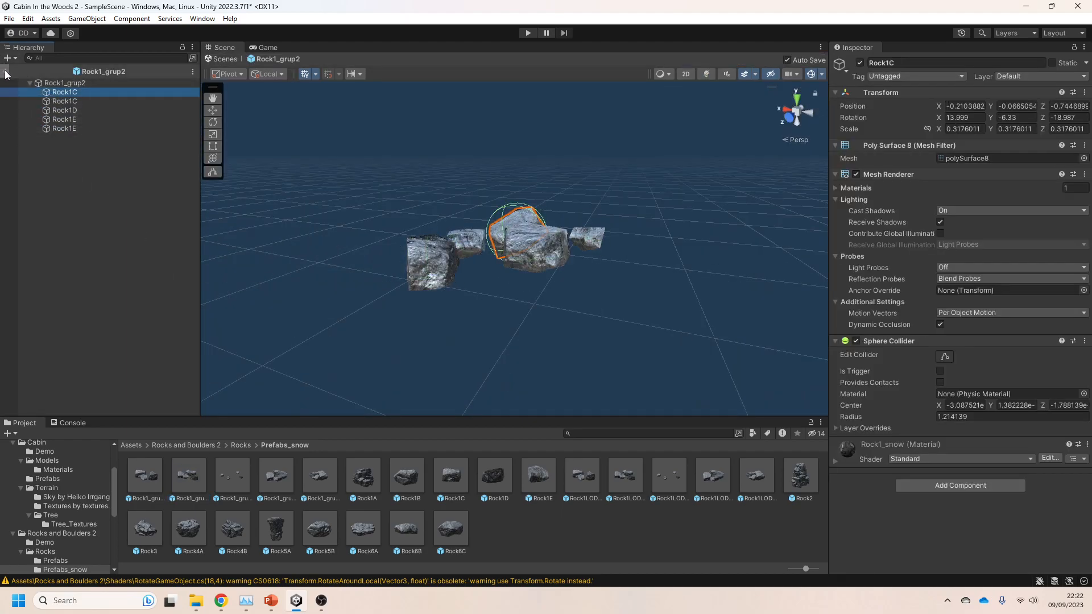
left_click(5, 71)
- Add the single-rock prefab Rock1B to the terrain details as a detail mesh, keeping the default settings
left_click(1021, 284)
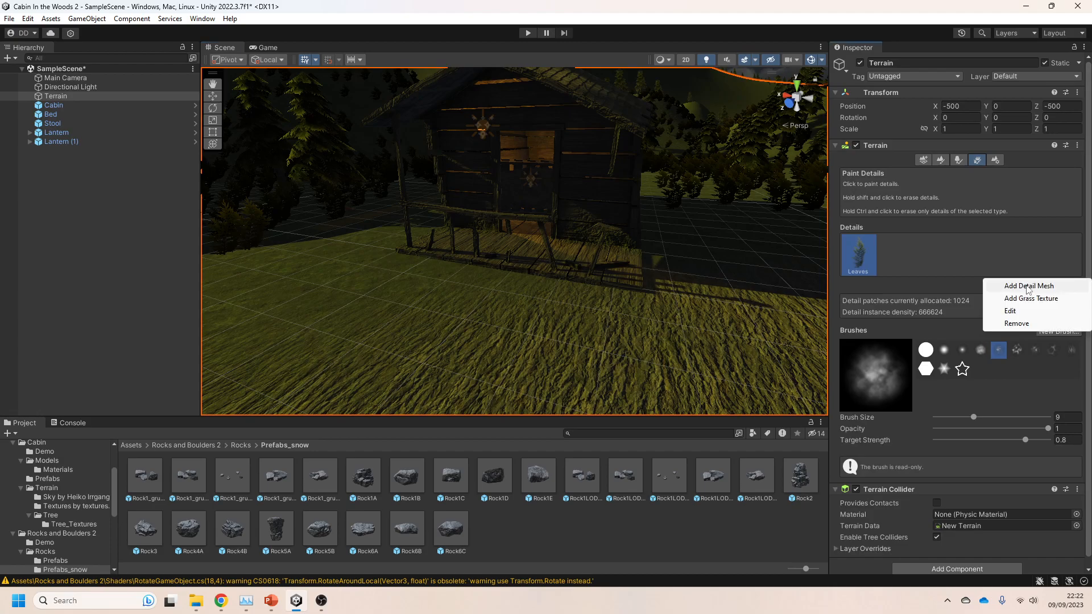
left_click(1009, 285)
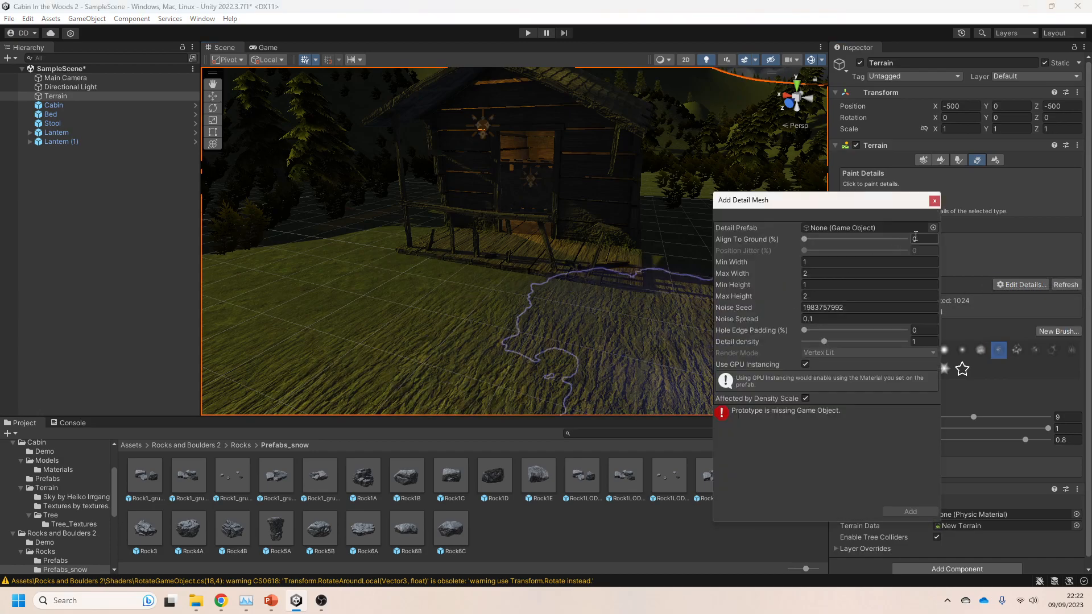
left_click(933, 227)
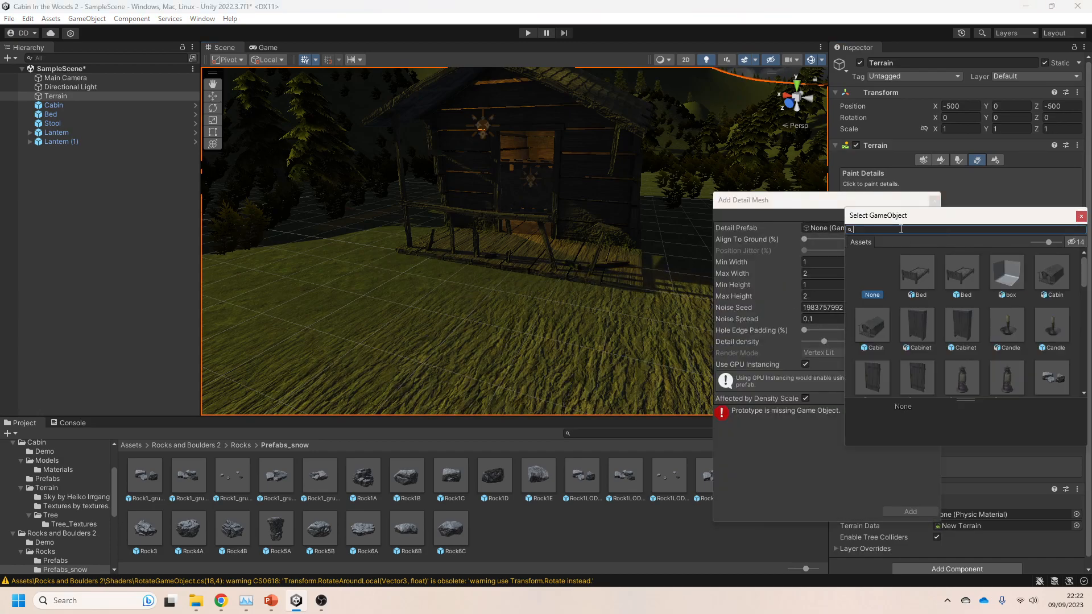
double_click(910, 284)
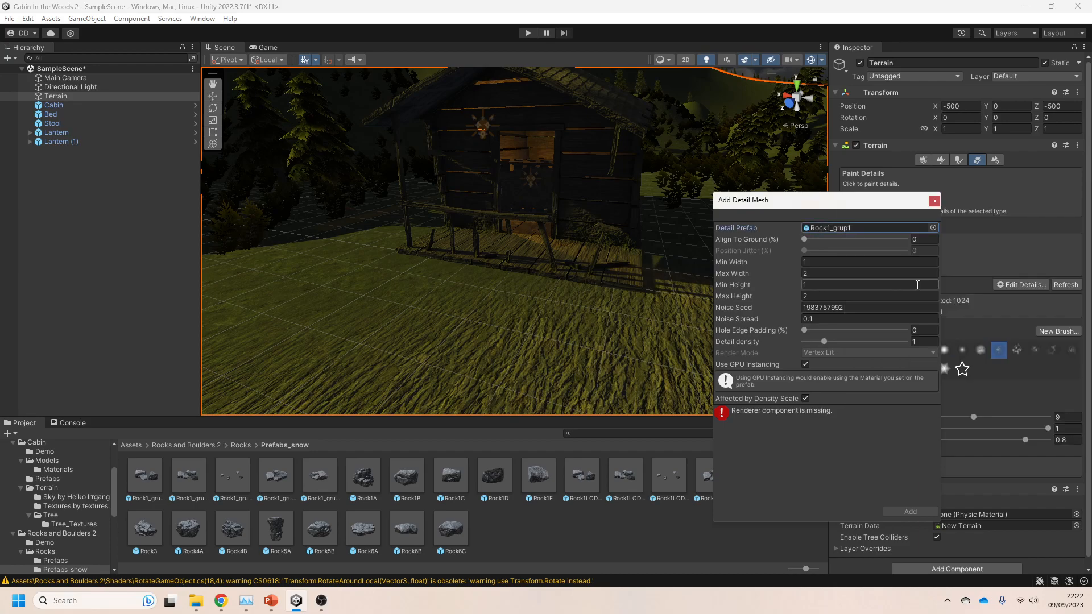
left_click(934, 227)
double_click(1001, 375)
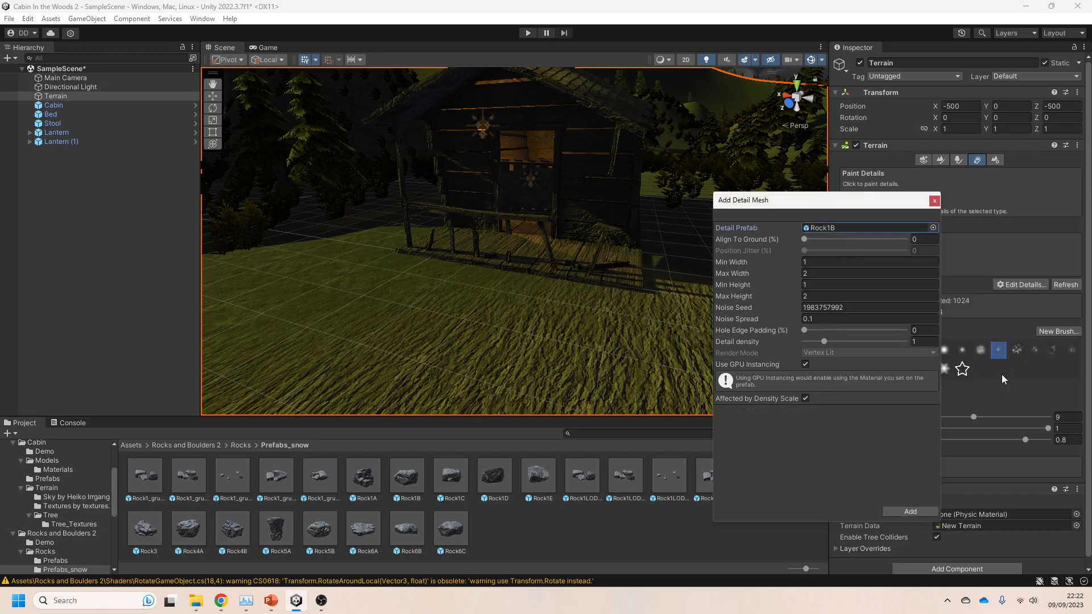
left_click(924, 513)
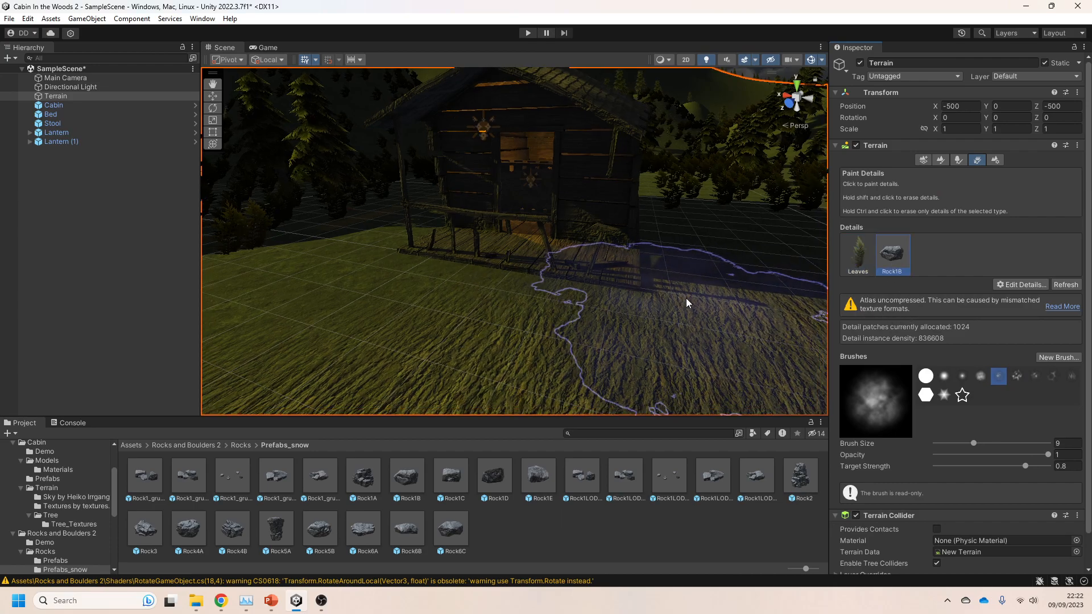
- Paint a cluster of Rock1B detail rocks on the grass beside the cabin
right_click_drag(684, 299, 767, 322)
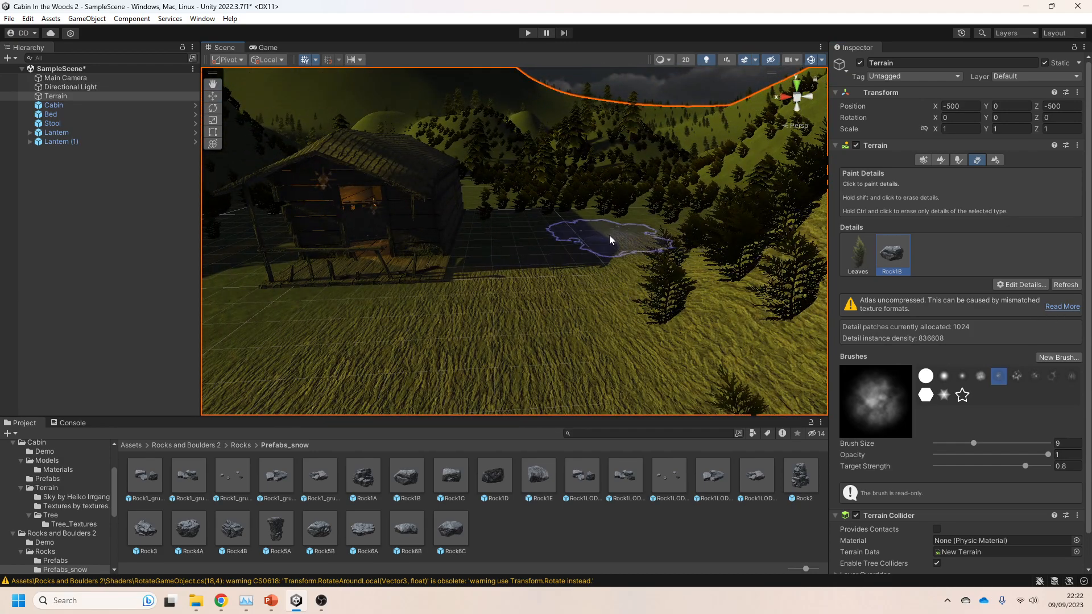
left_click(606, 285)
key("s")
right_click_drag(648, 292, 674, 306)
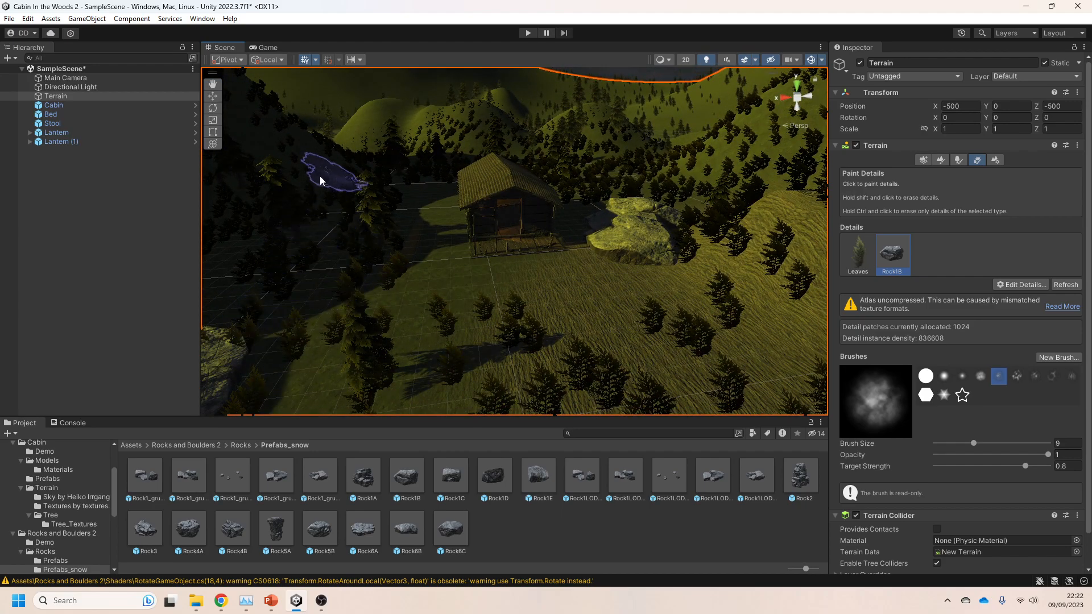
scroll(353, 281, "down", 3)
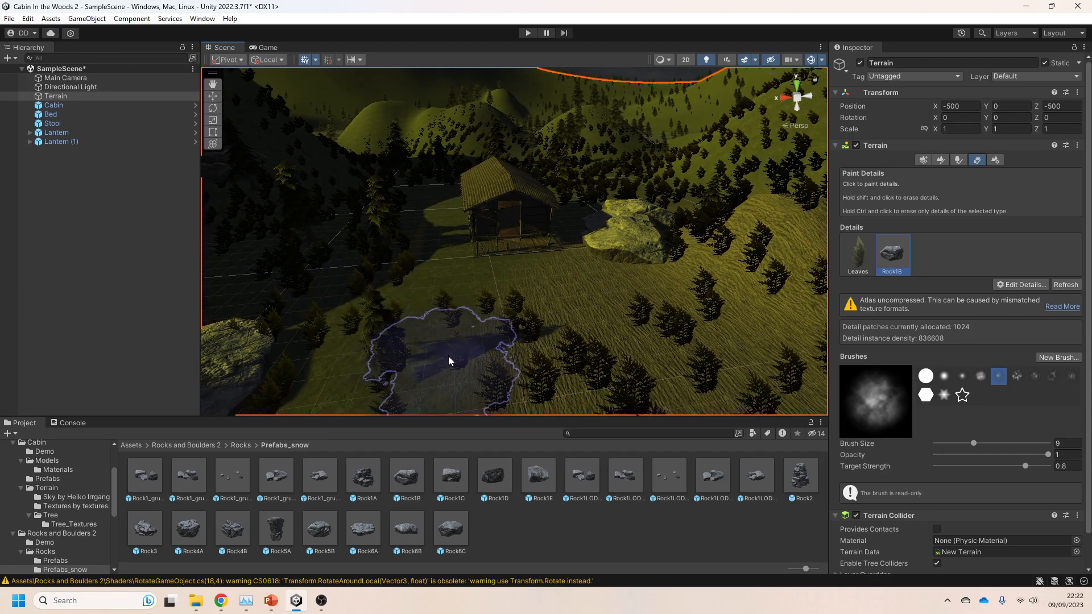
- Scale the Rock1_grup5 prefab uniformly to 0.5 with constrained proportions and return to the scene
left_click(329, 483)
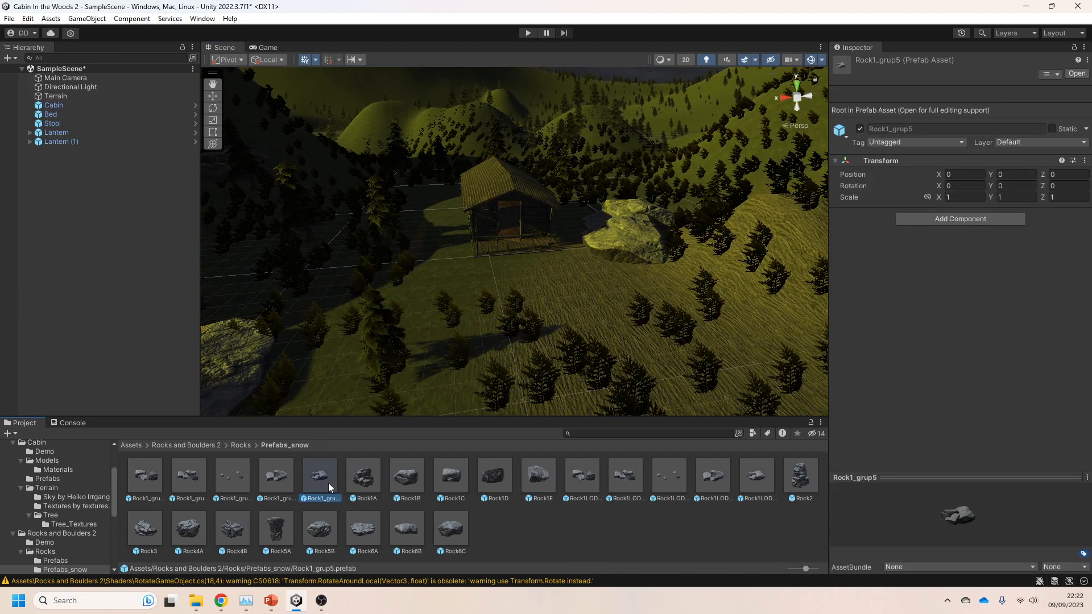
double_click(328, 483)
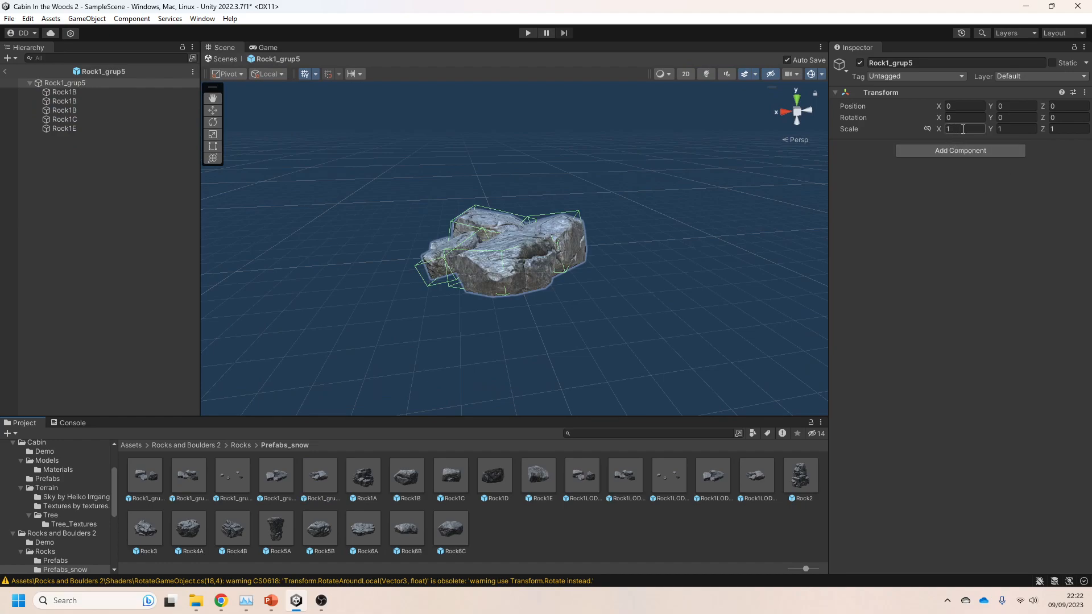
left_click(931, 129)
type("0.5")
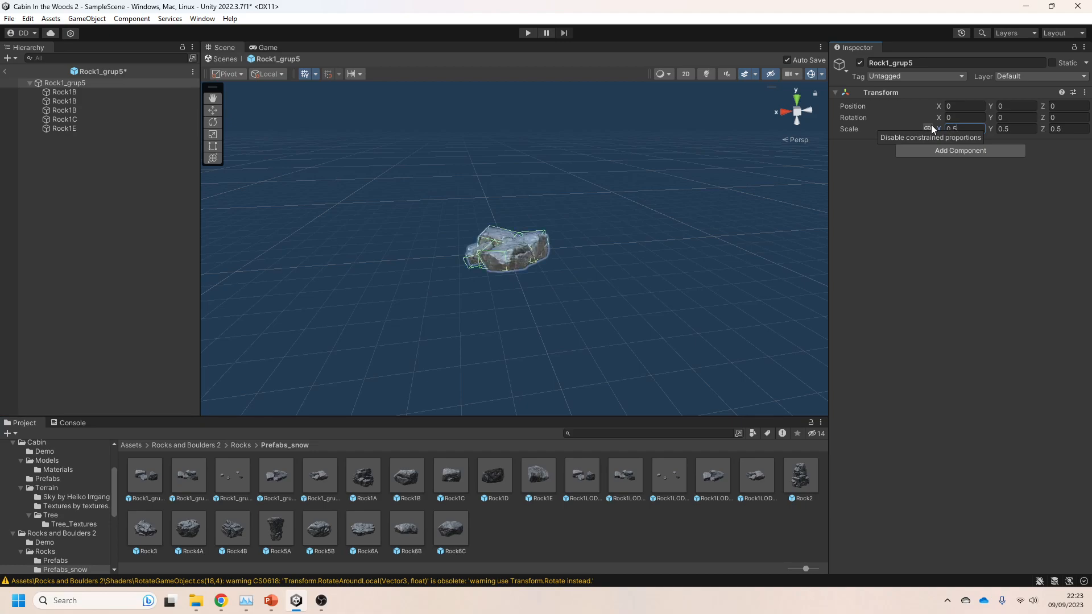
left_click(6, 71)
- Place the Rock1_grup5 rock group and a Rock1E rock in the scene near the cabin, and clear the selection
left_click_drag(317, 496, 432, 279)
left_click_drag(616, 350, 641, 382)
key("e")
right_click_drag(553, 317, 571, 259)
key("w")
left_click(588, 122)
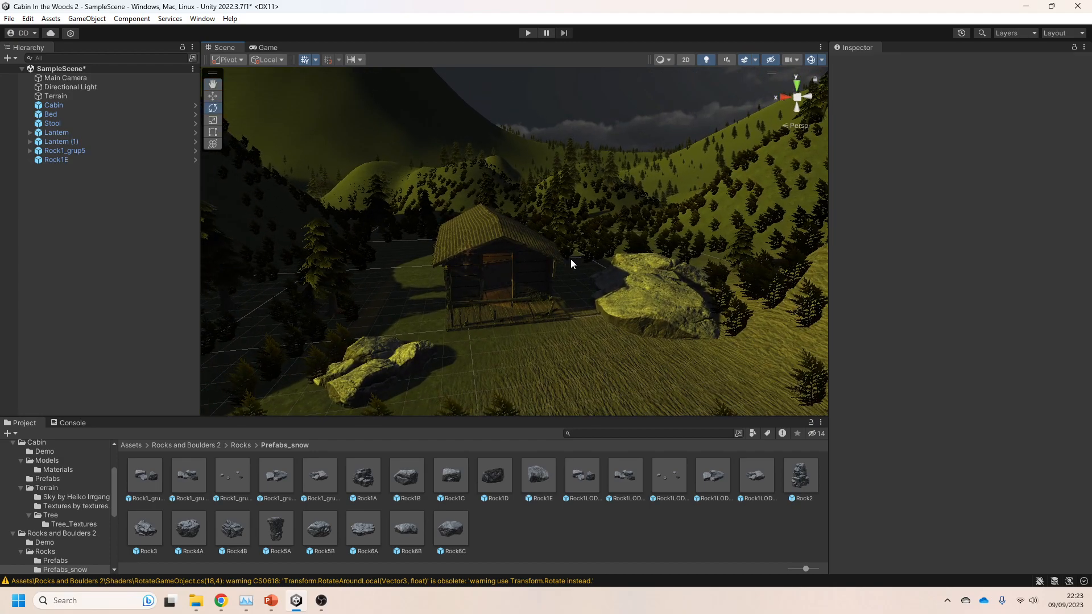